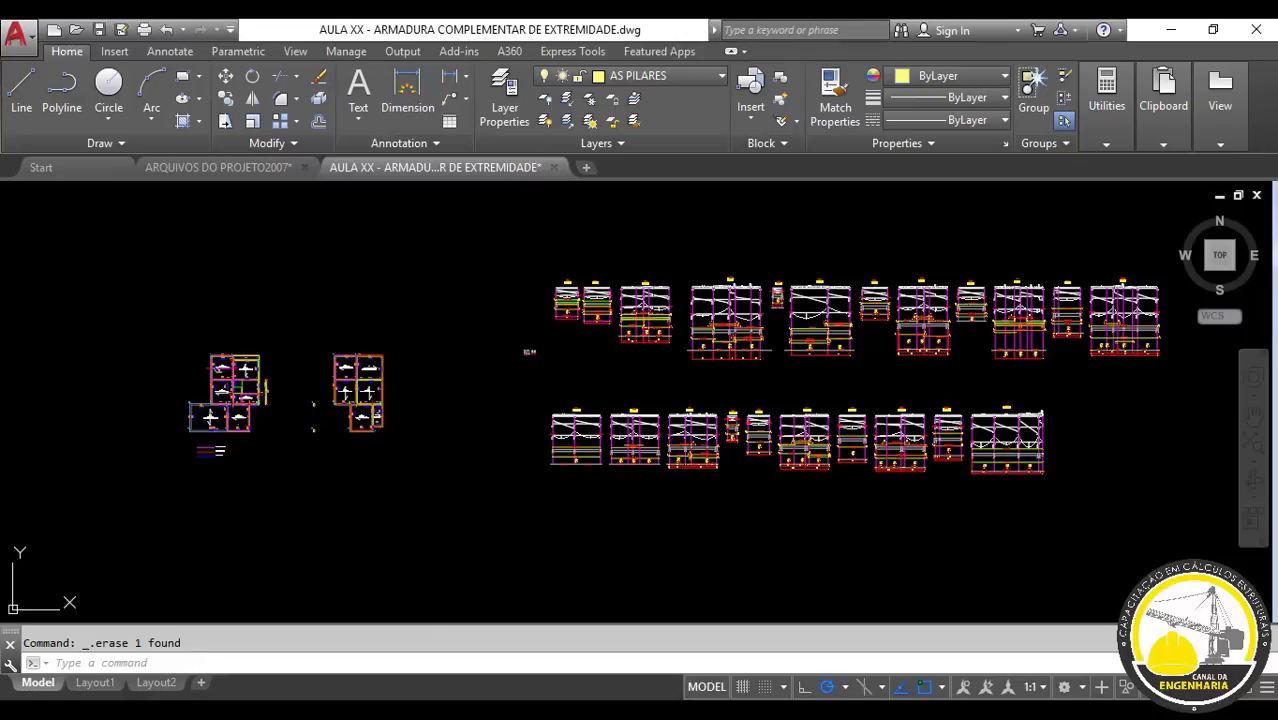
- Switch to Mathcad and open the P5 - PILAR DE CENTRO calculation worksheet
mouse_move(550, 477)
middle_down()
mouse_move(585, 380)
mouse_move(583, 392)
middle_up()
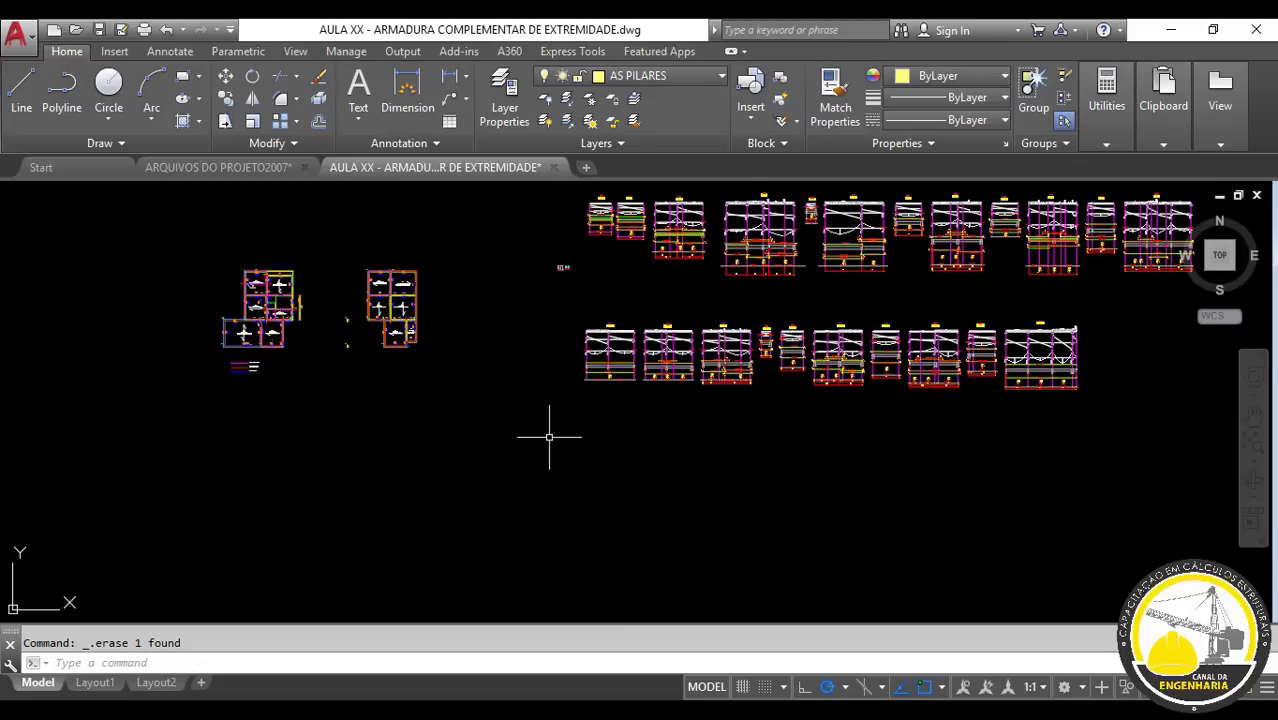
key(alt+Tab)
scroll(800, 322, up, 3)
scroll(914, 443, up, 3)
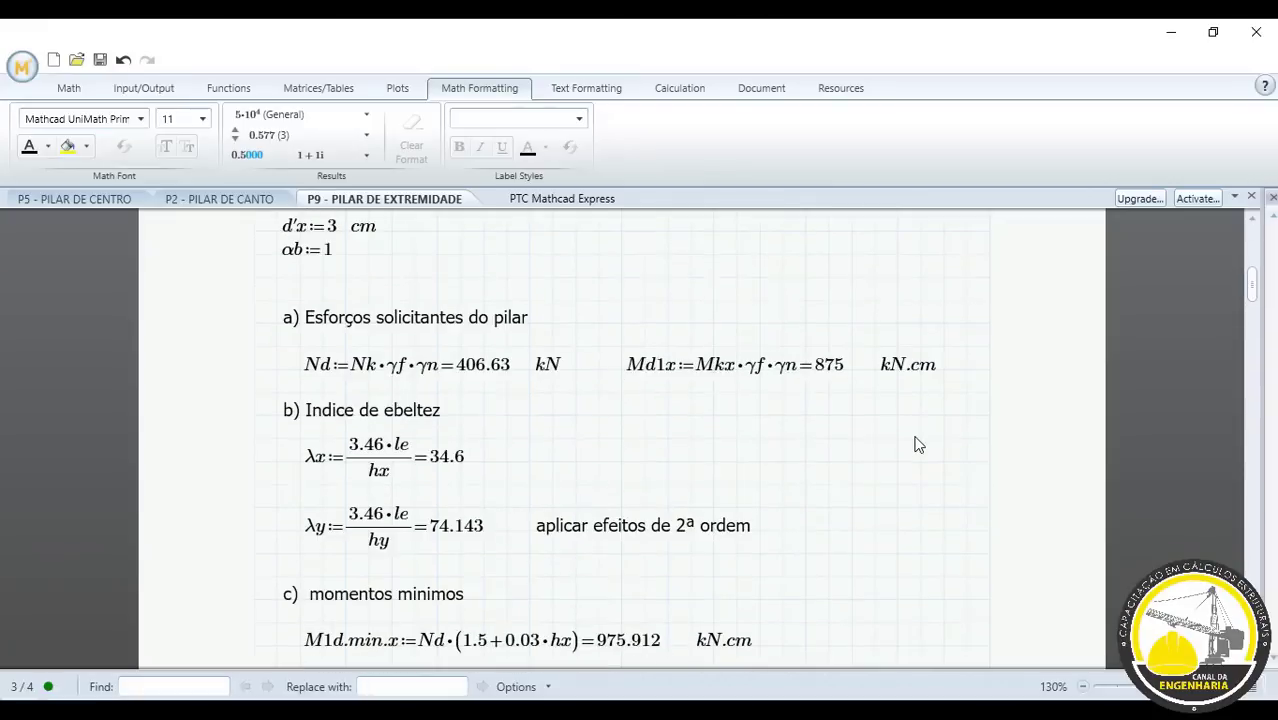
scroll(660, 443, up, 2)
scroll(911, 460, down, 2)
scroll(539, 440, up, 2)
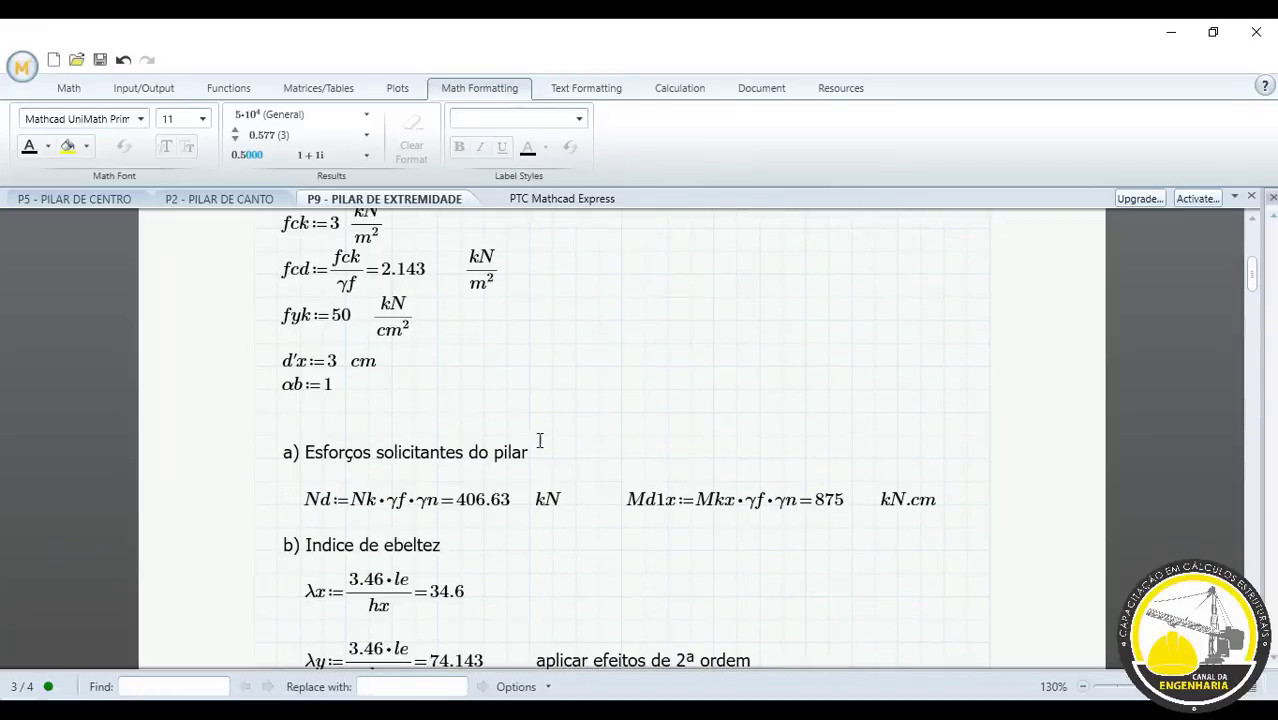
click(36, 201)
click(722, 400)
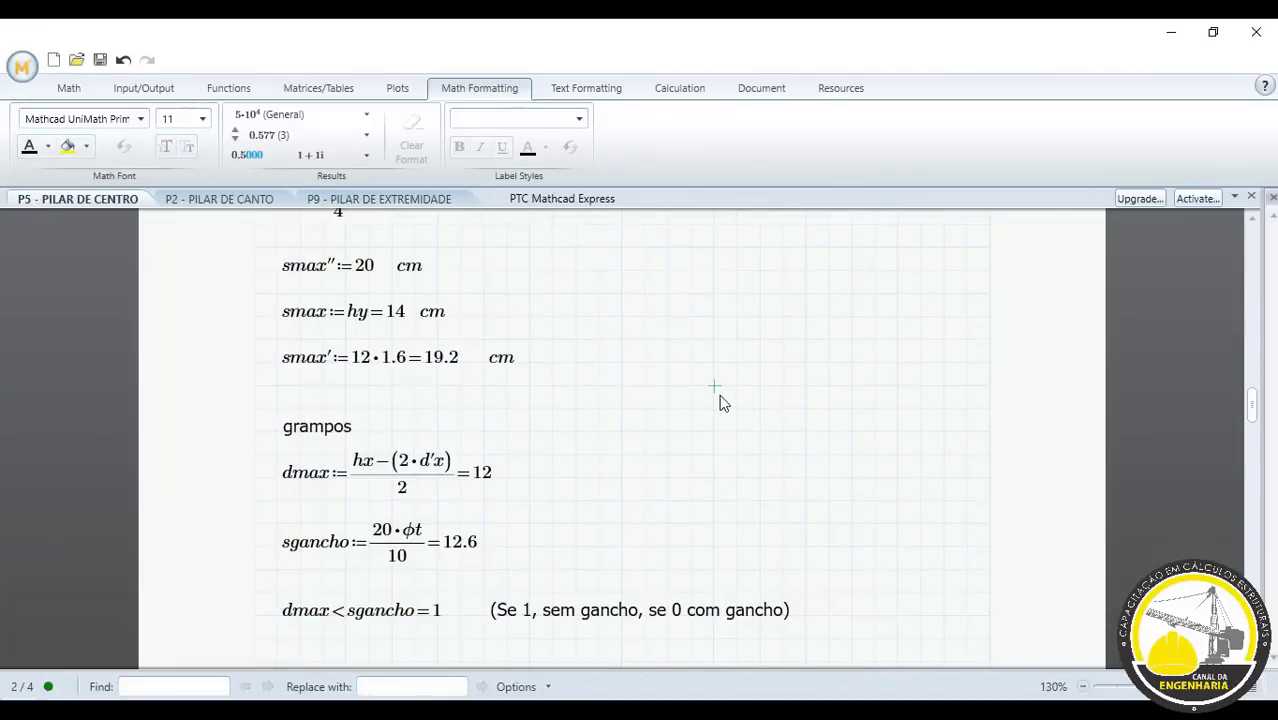
- Review the P5 pillar calculations, then return to the AutoCAD drawing
scroll(759, 436, up, 4)
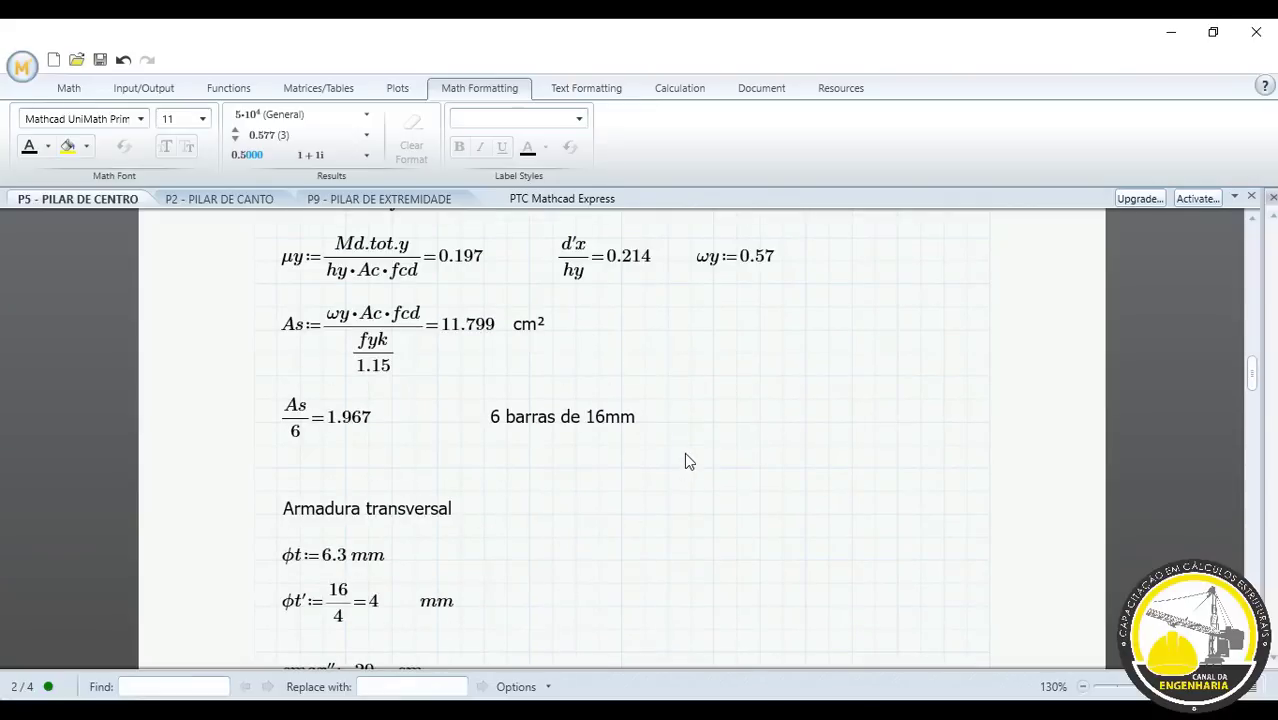
scroll(553, 456, down, 3)
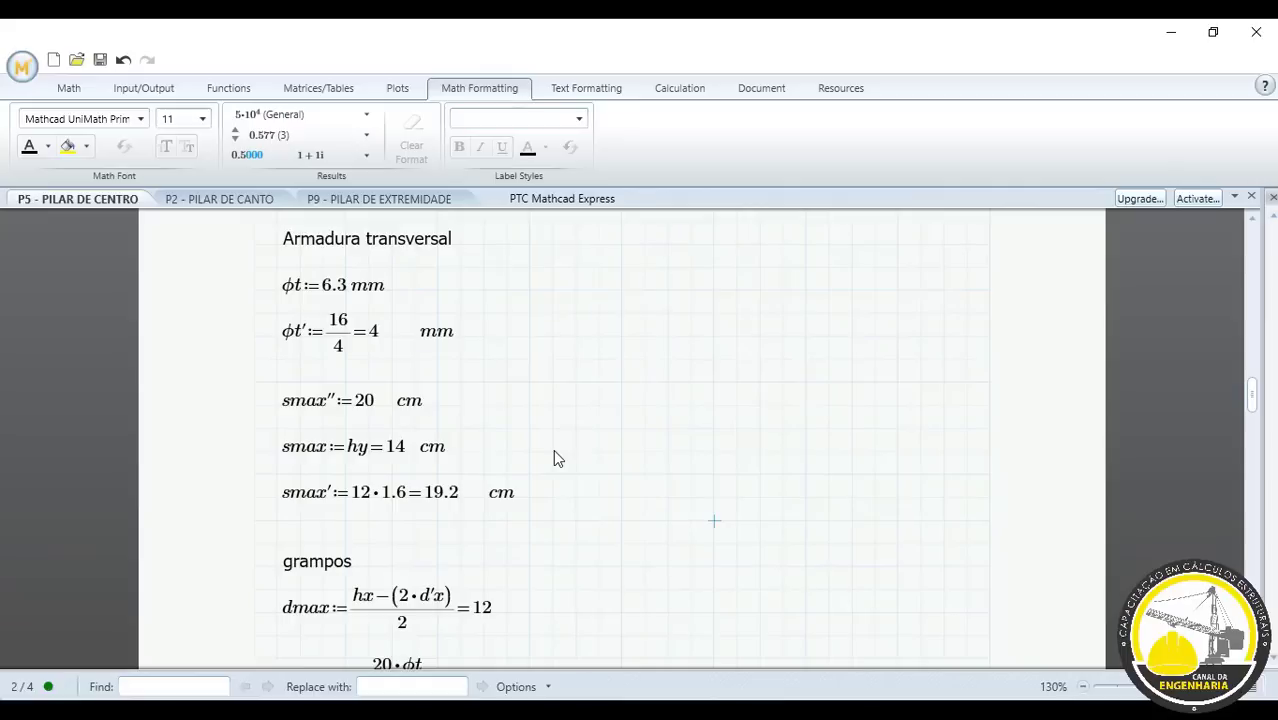
scroll(556, 457, down, 1)
scroll(593, 433, up, 2)
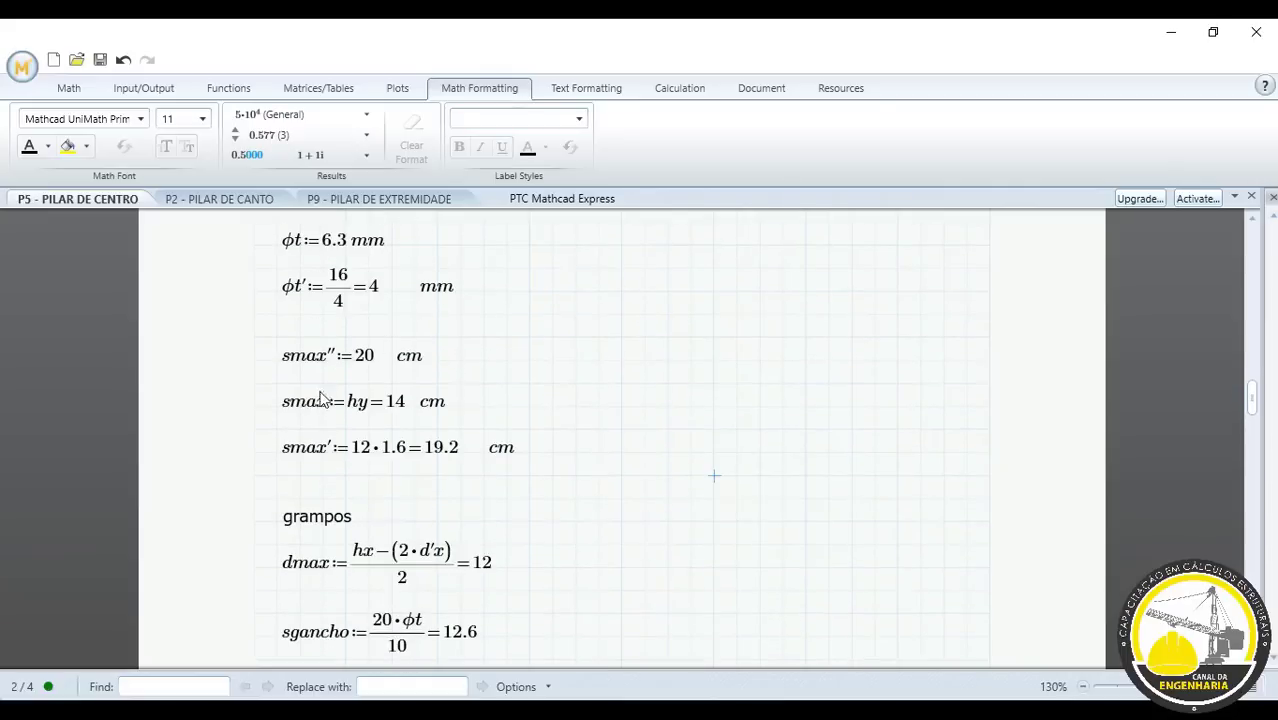
scroll(370, 455, up, 1)
scroll(651, 506, down, 1)
scroll(338, 340, up, 1)
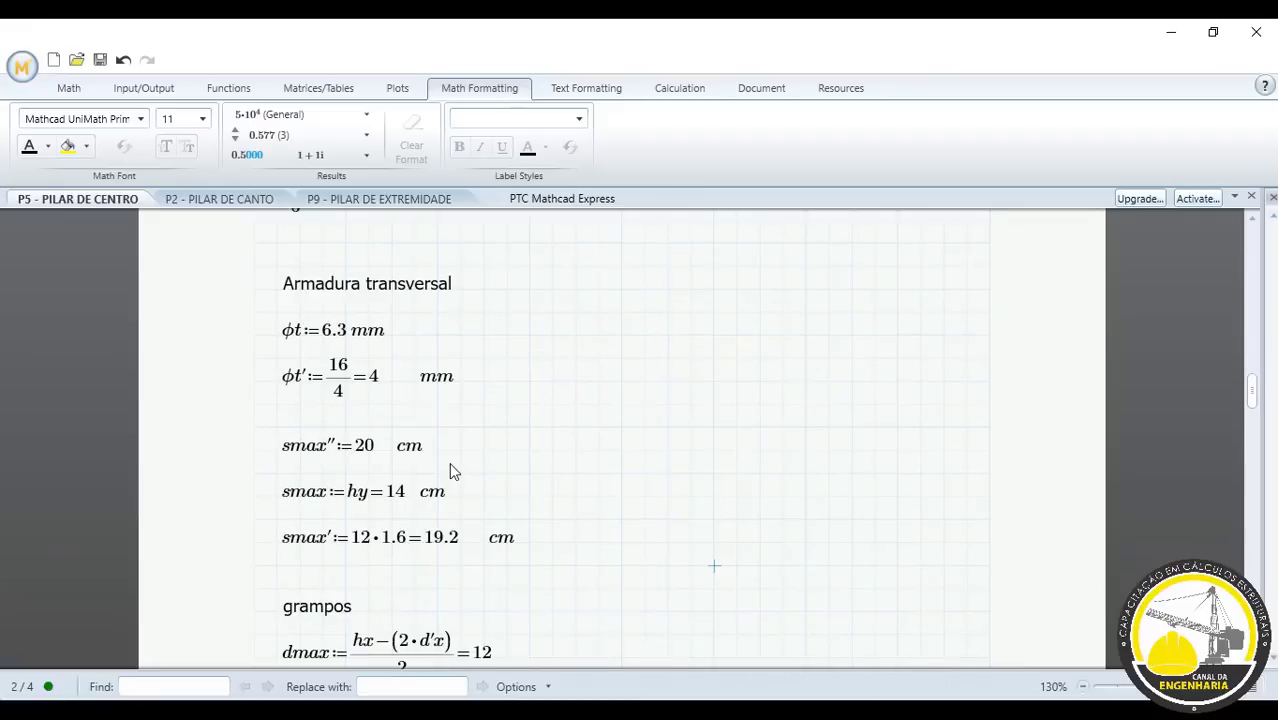
scroll(450, 470, up, 1)
scroll(450, 470, down, 4)
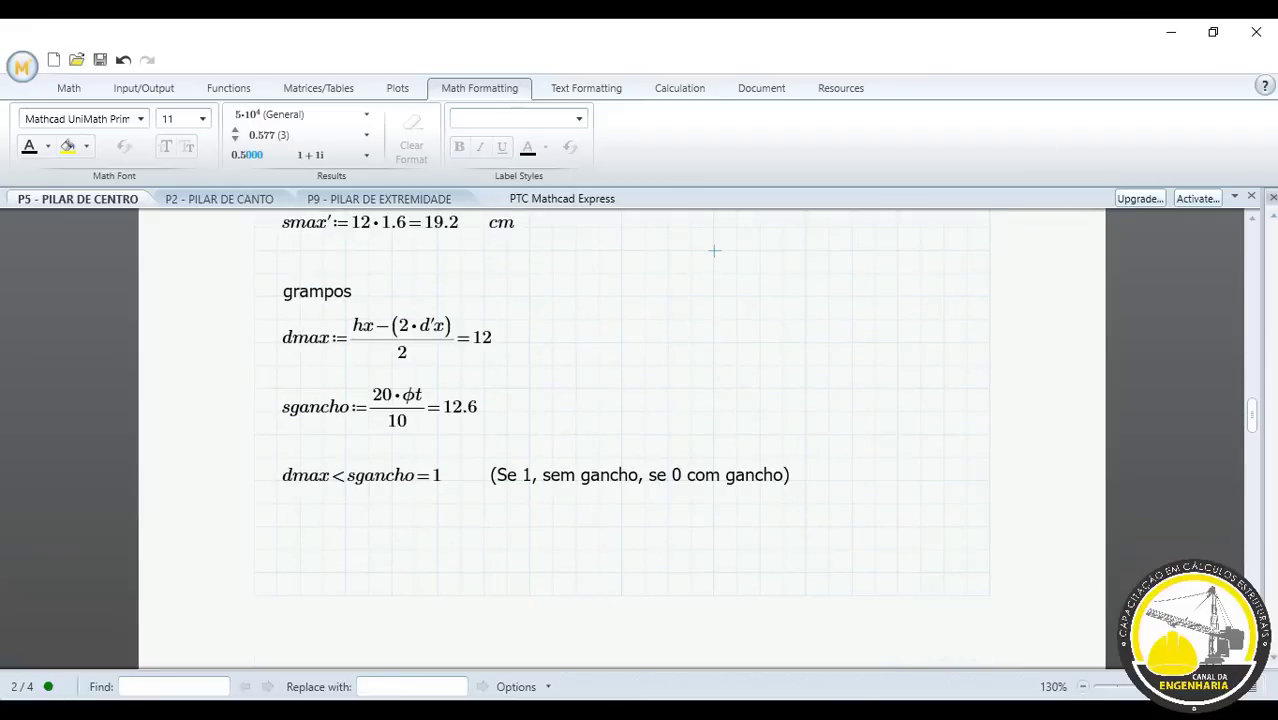
click(1171, 32)
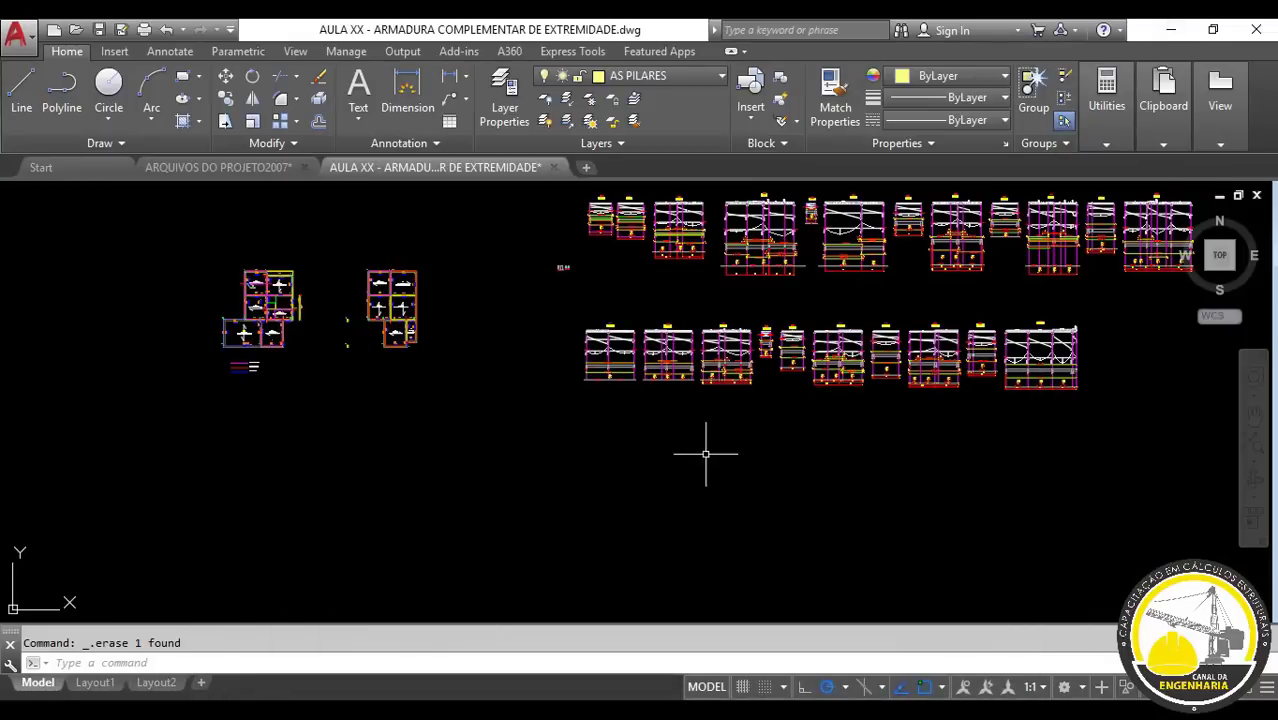
- Make the red CONCRETO layer current and pan to empty space below the sheets
middle_drag(707, 448, 762, 348)
middle_drag(625, 419, 716, 369)
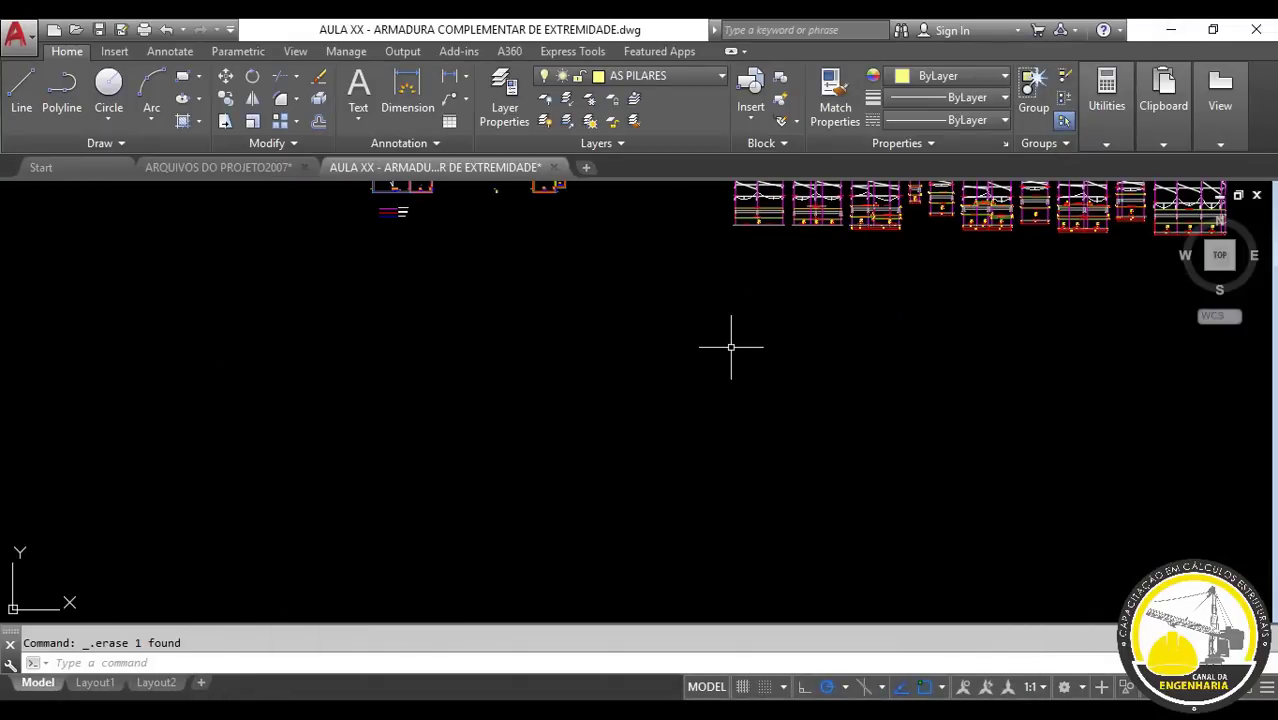
mouse_move(678, 330)
middle_down()
mouse_move(565, 368)
mouse_move(610, 338)
middle_up()
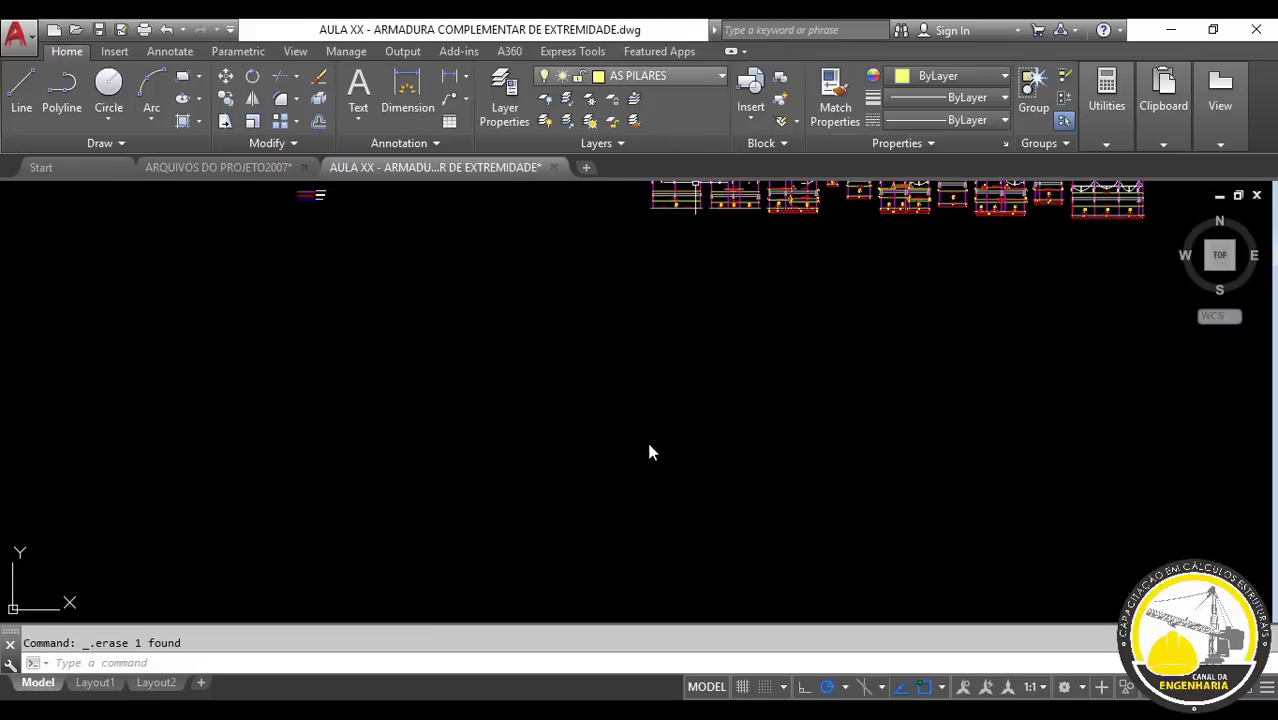
click(645, 76)
scroll(657, 382, up, 3)
scroll(657, 382, up, 3)
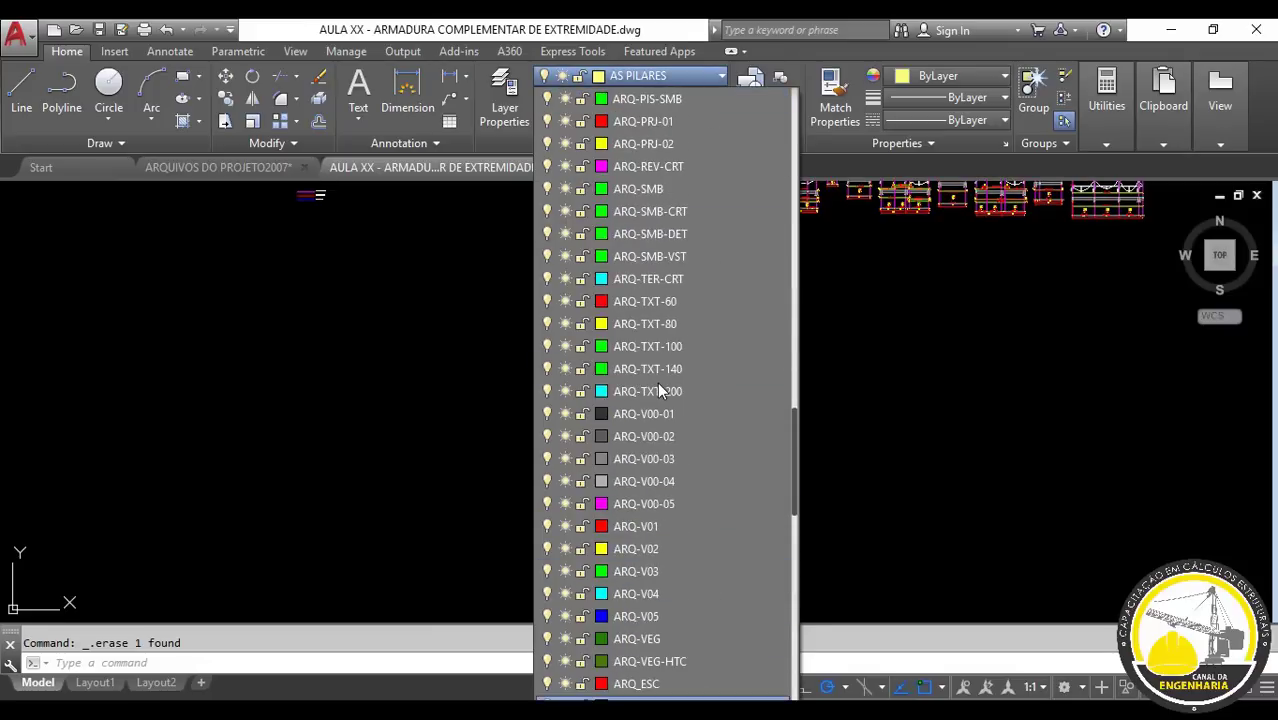
scroll(659, 366, up, 3)
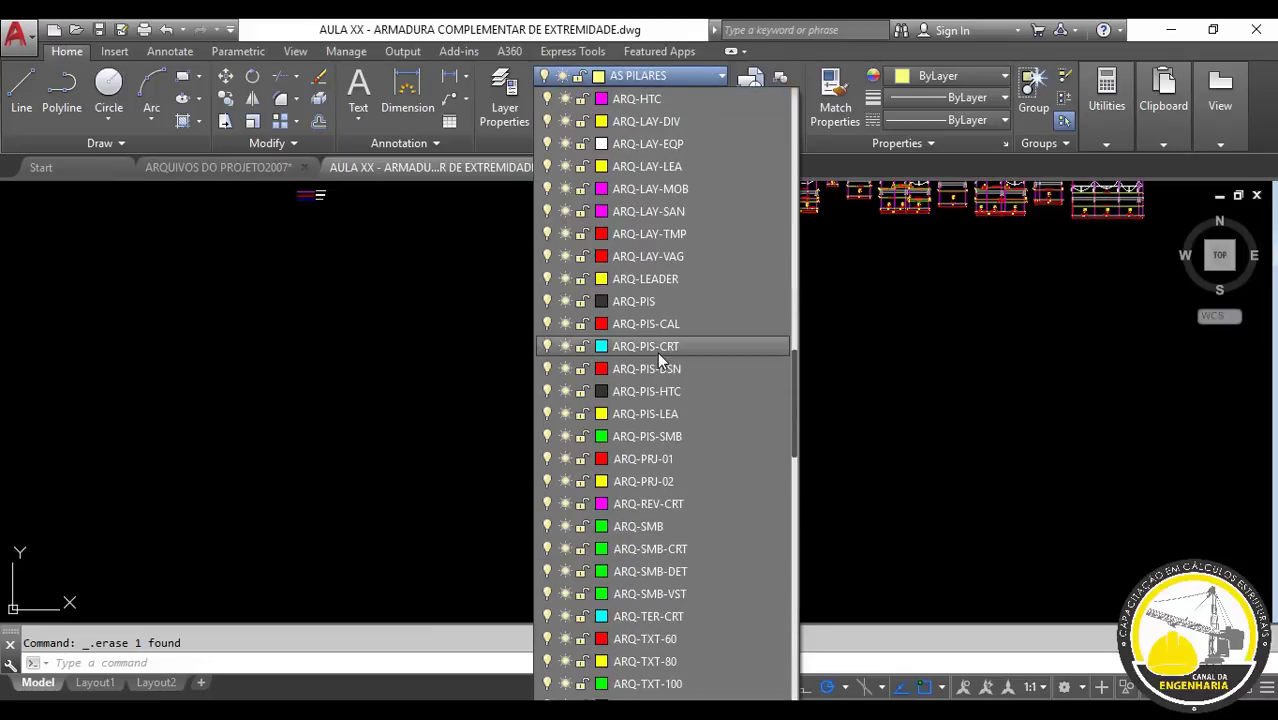
scroll(657, 352, down, 6)
scroll(657, 352, down, 1)
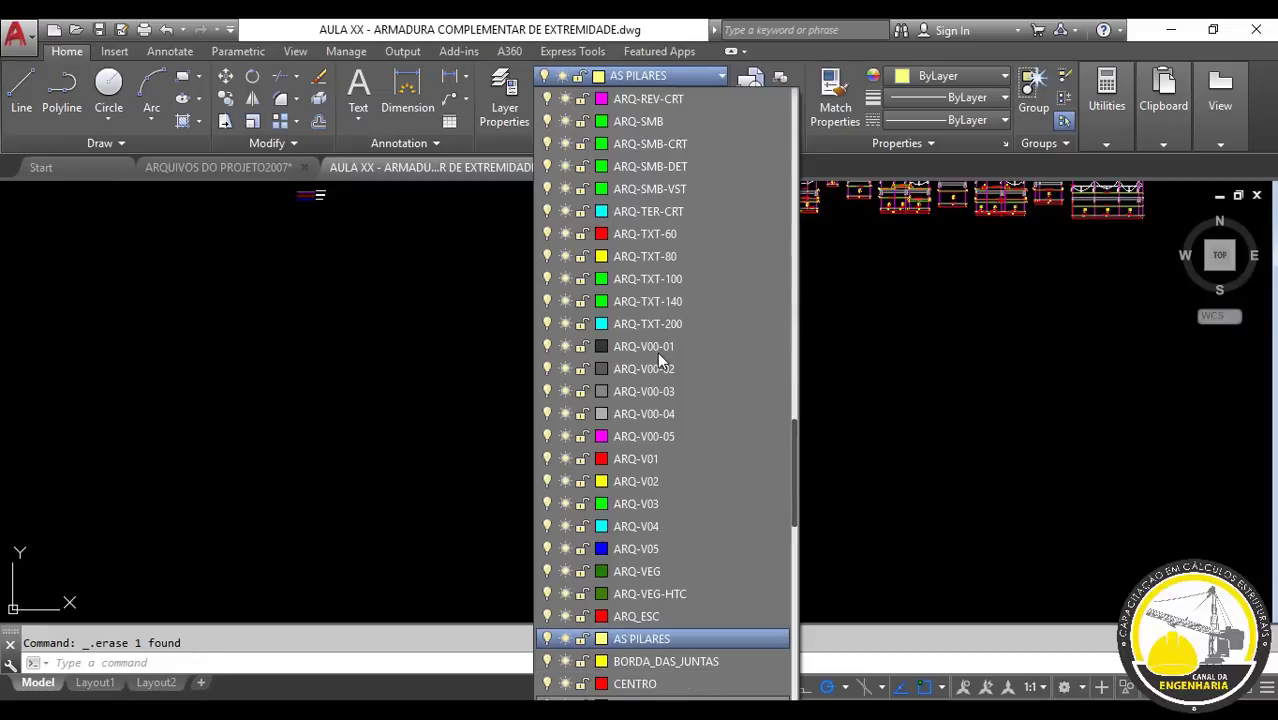
key(Escape)
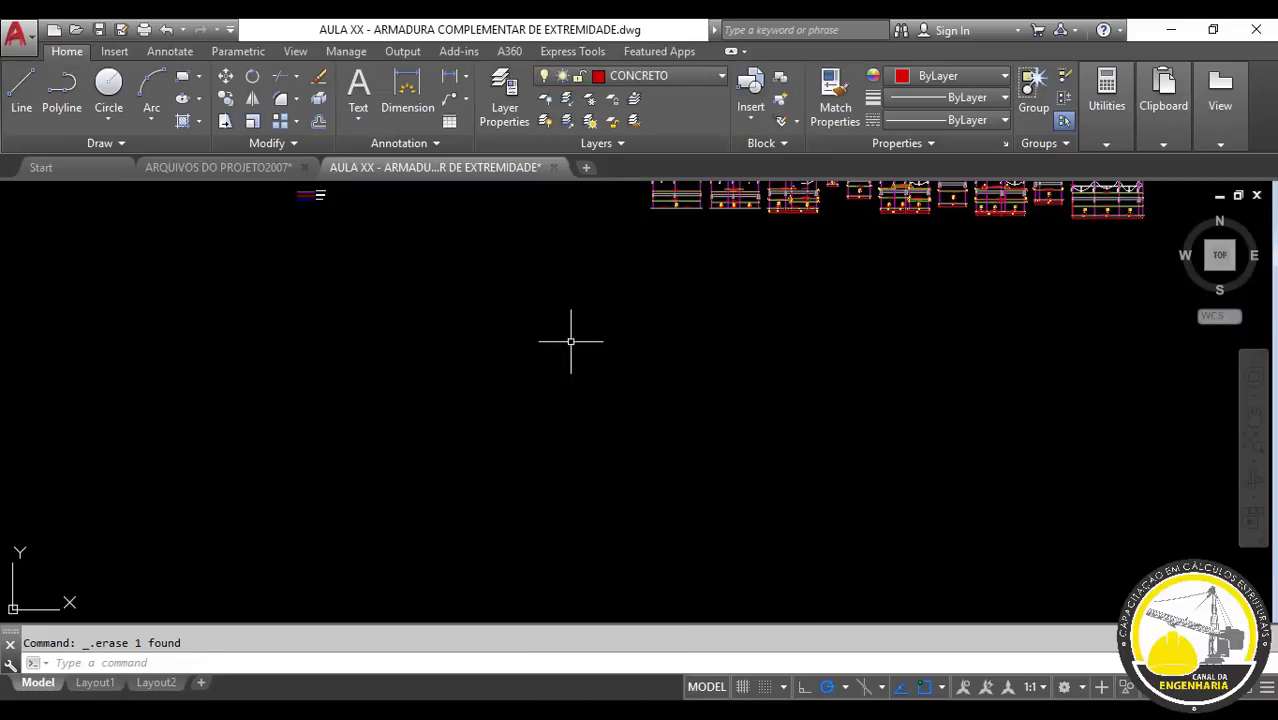
mouse_move(612, 308)
middle_down()
mouse_move(753, 270)
mouse_move(676, 333)
middle_up()
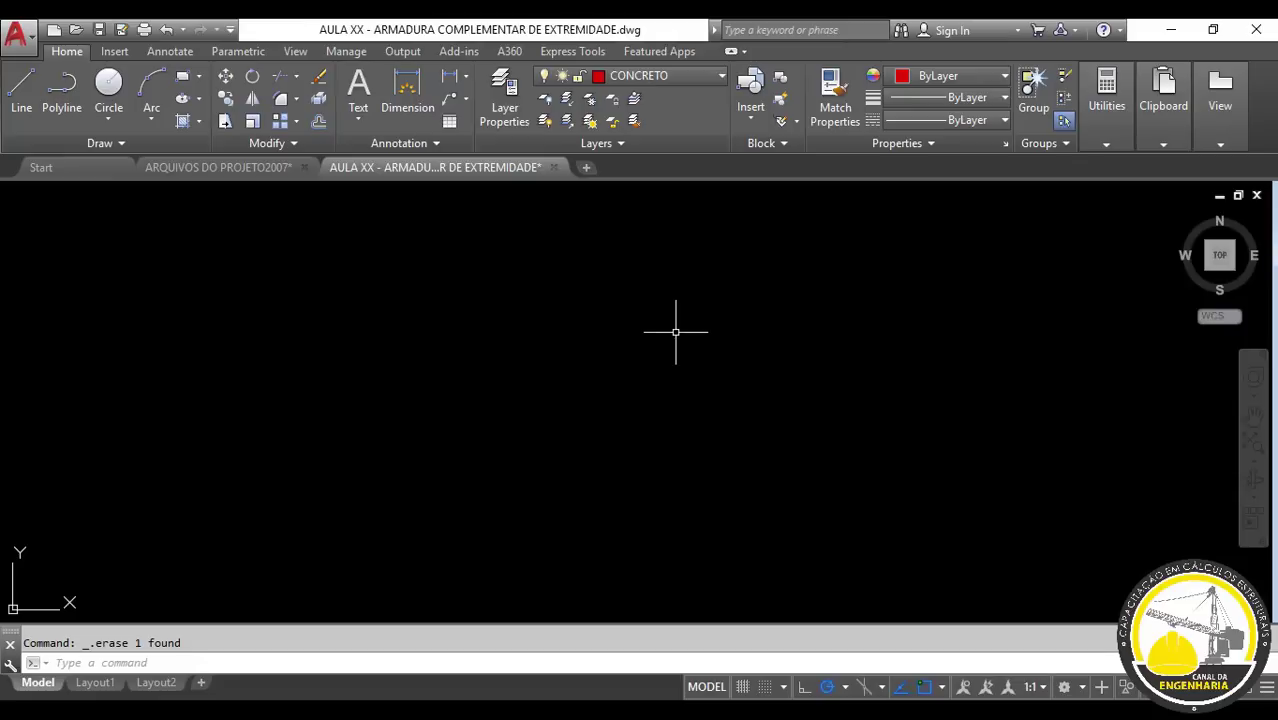
- Draw a 0.3 × 3 rectangle with REC in the empty area below the sheets
middle_drag(585, 320, 482, 471)
mouse_move(508, 402)
middle_down()
mouse_move(700, 392)
mouse_move(622, 379)
mouse_move(656, 314)
middle_up()
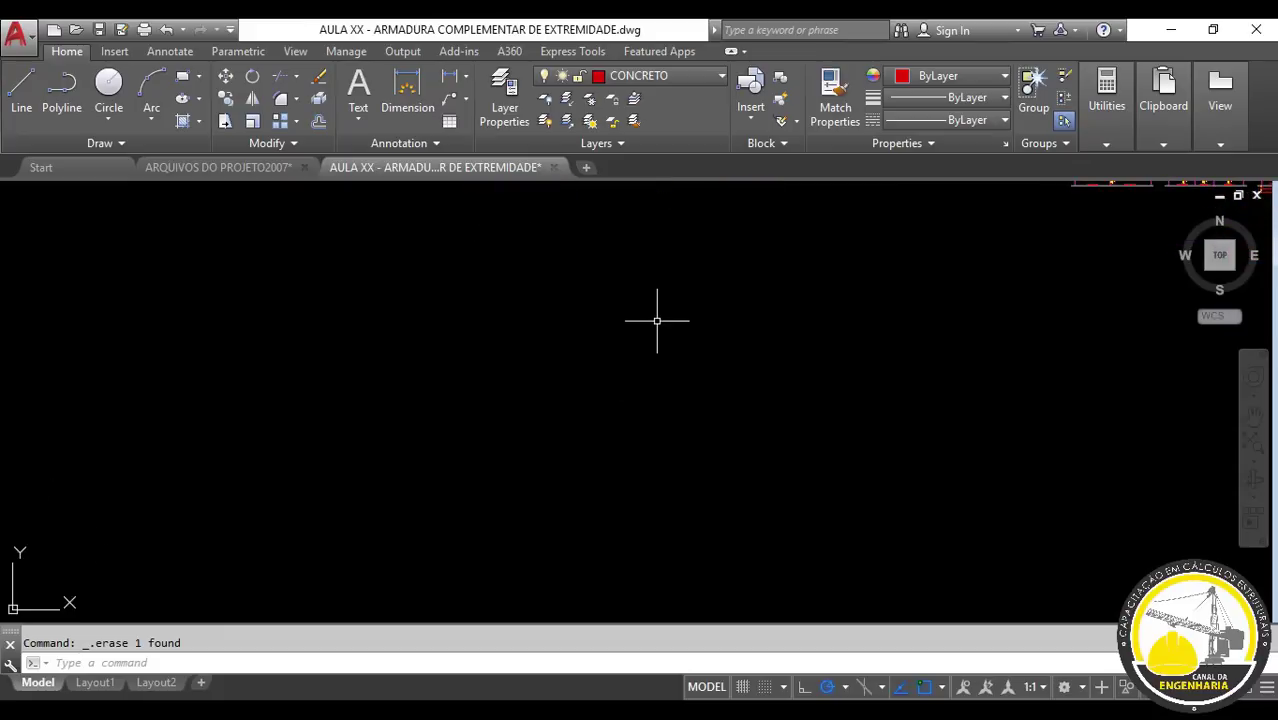
text(rec)
key(Return)
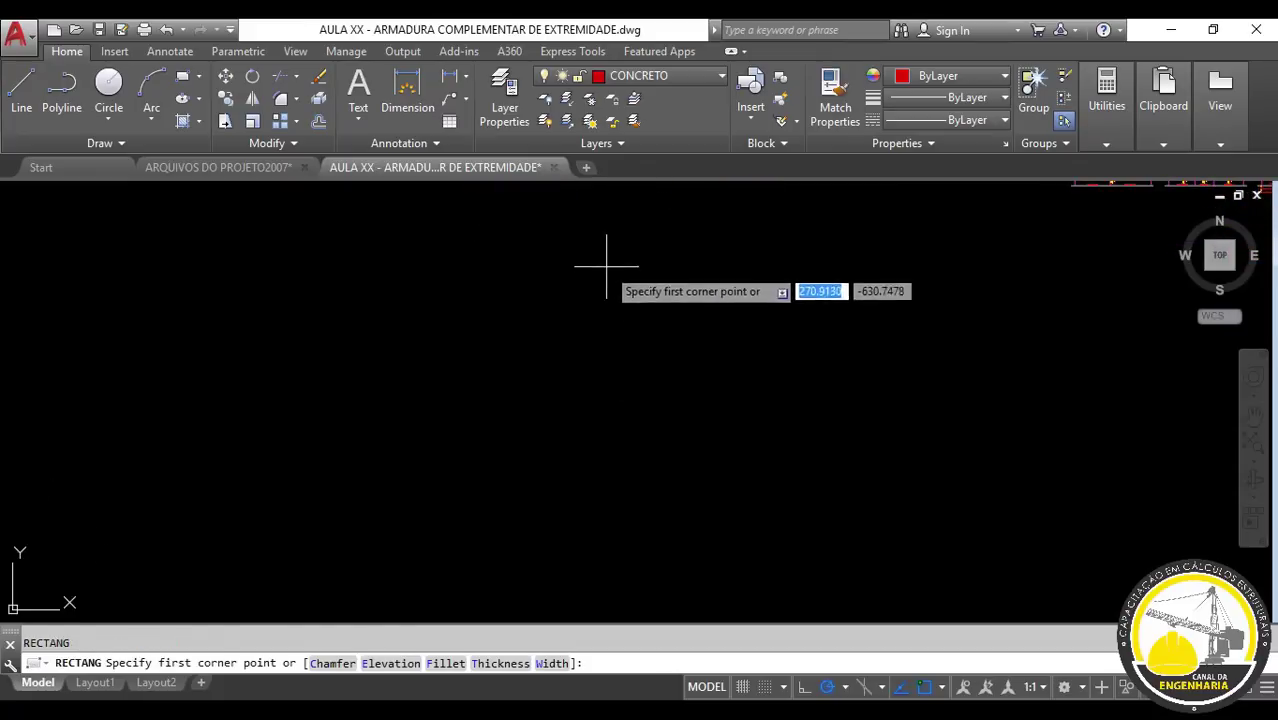
click(606, 265)
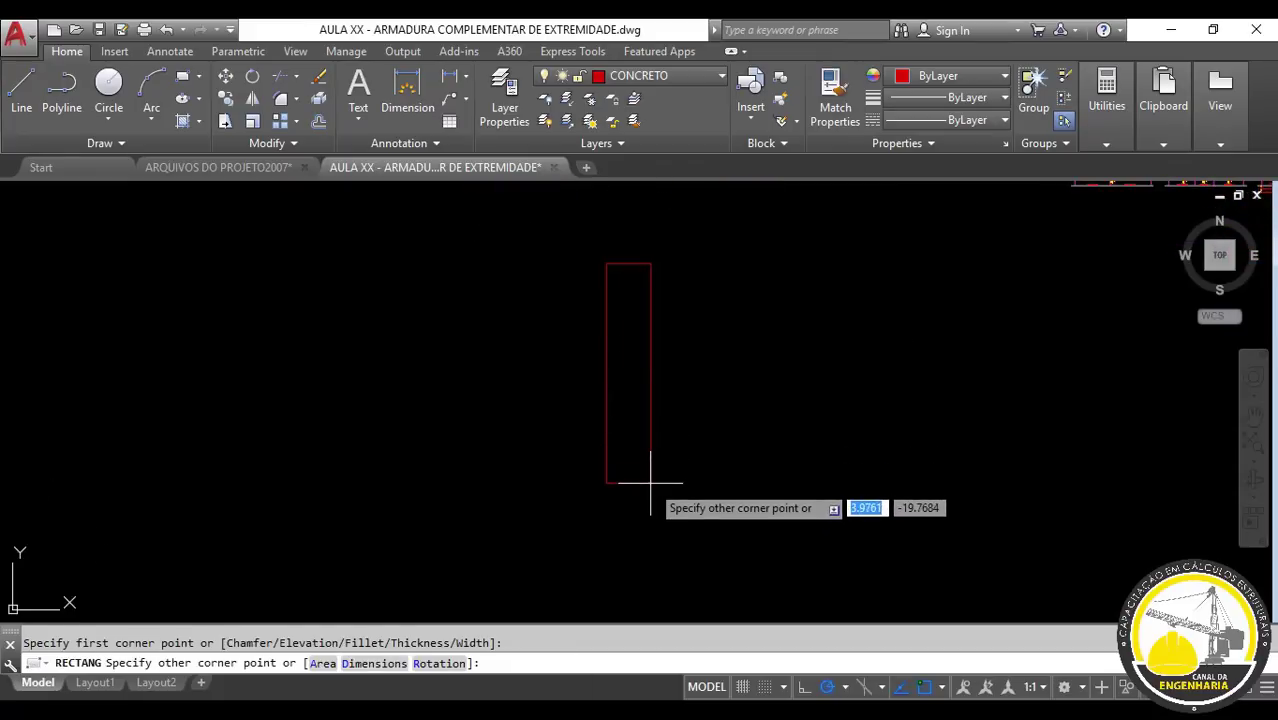
scroll(648, 468, down, 3)
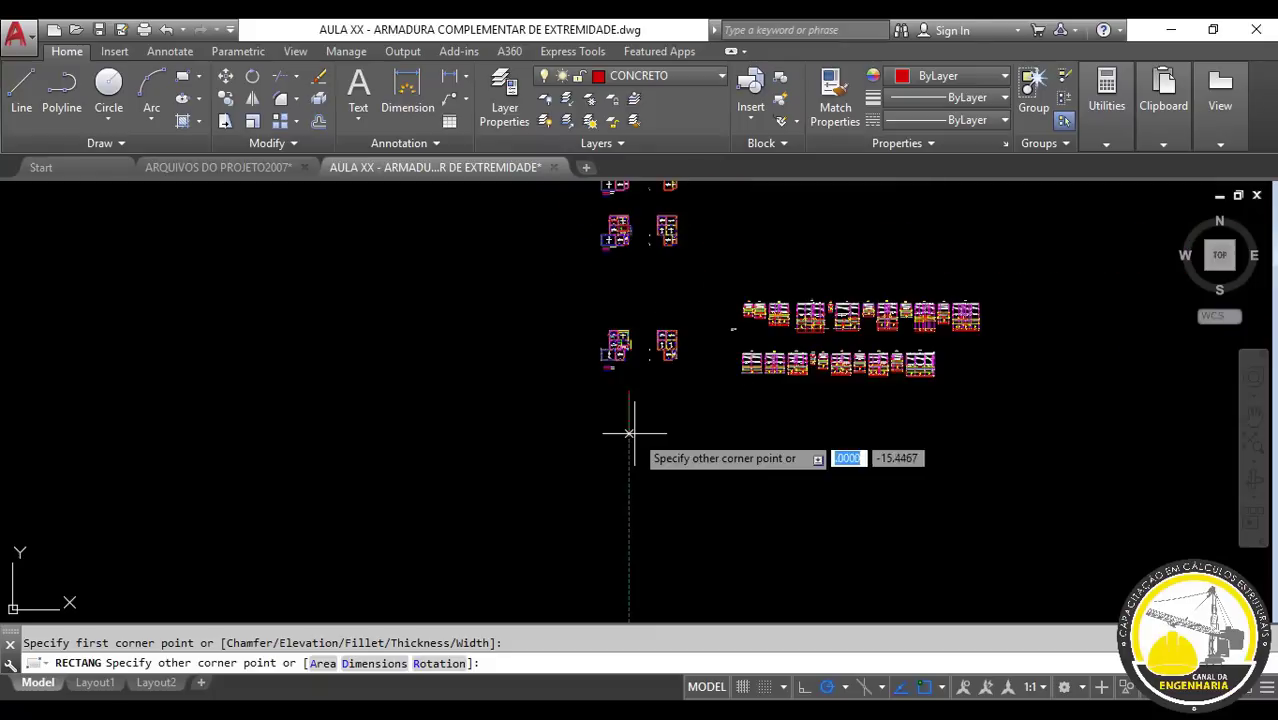
scroll(634, 430, up, 3)
scroll(634, 430, down, 5)
scroll(608, 414, up, 3)
scroll(633, 442, up, 1)
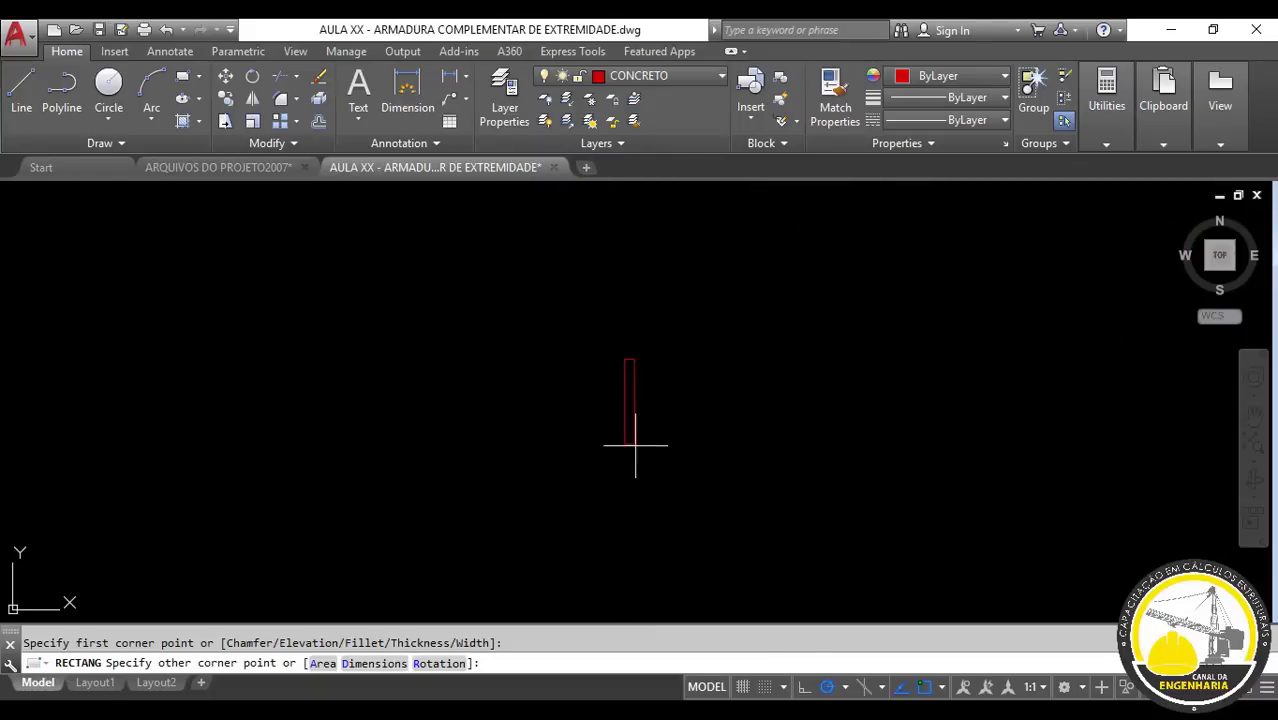
scroll(651, 468, up, 1)
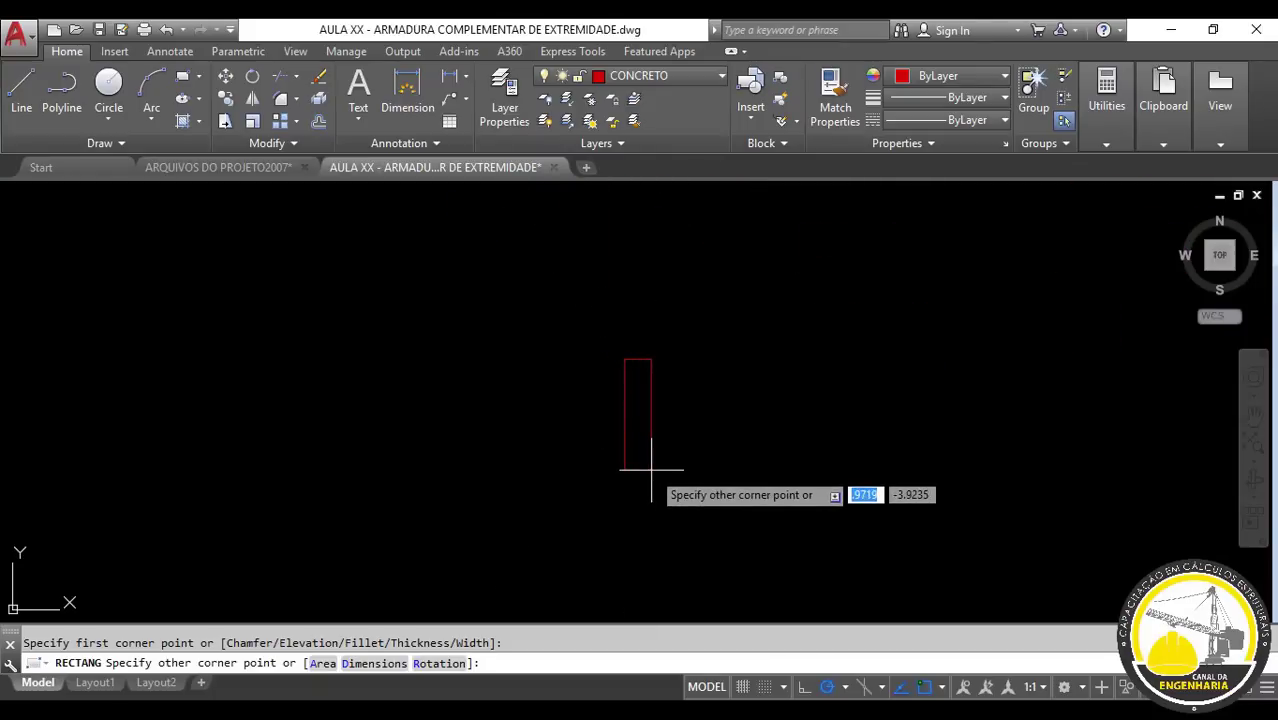
text(.3)
key(Tab)
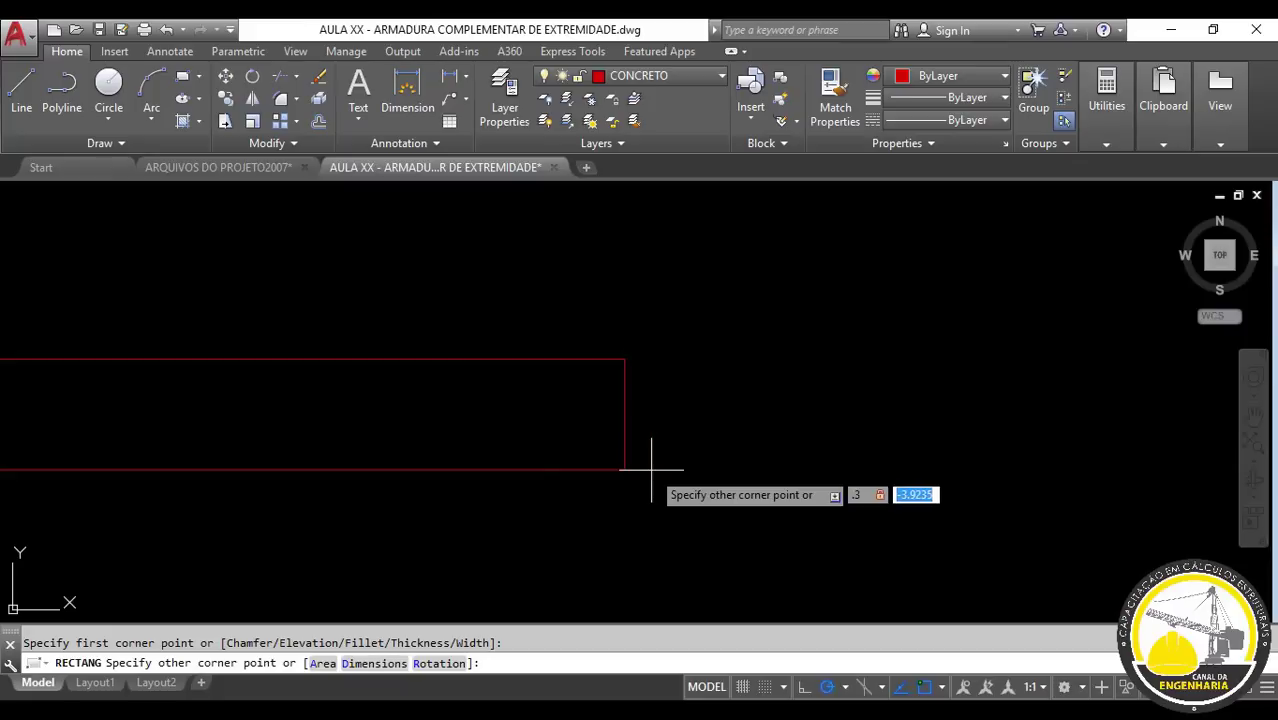
text(3)
key(Return)
- Pan to centre the new red rectangle in the view
scroll(640, 315, up, 4)
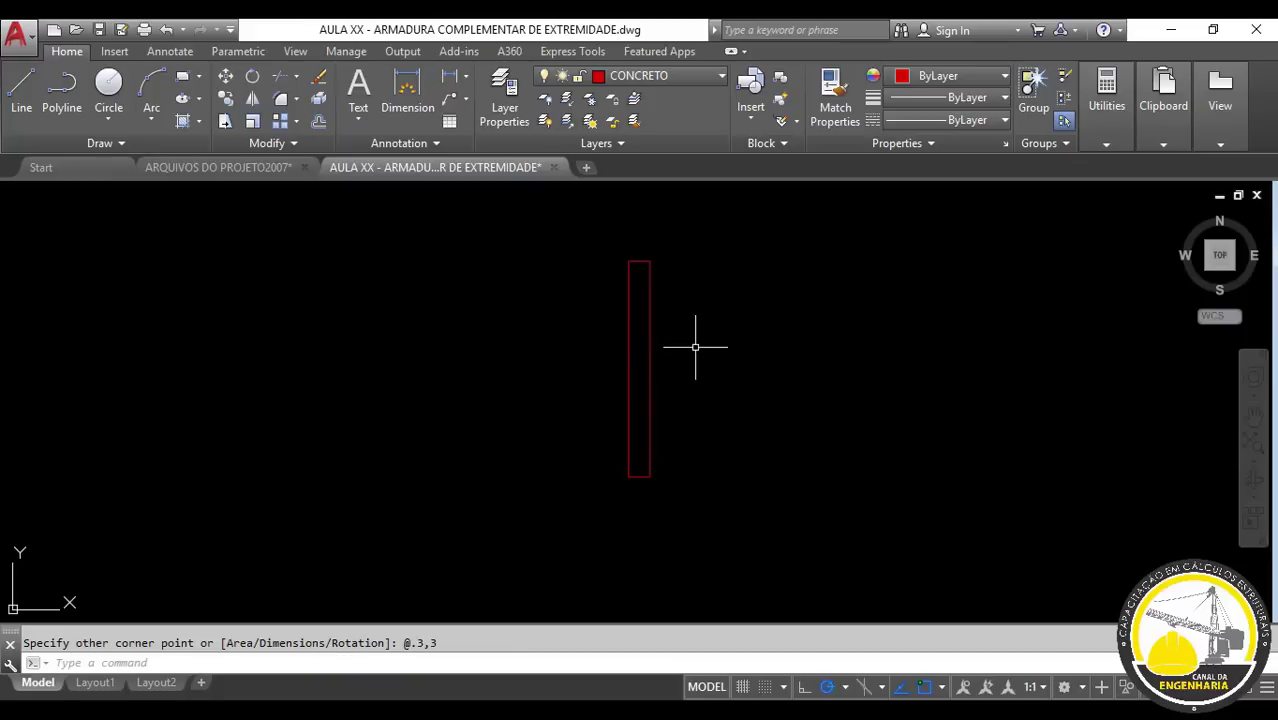
scroll(690, 347, up, 2)
middle_drag(685, 347, 584, 373)
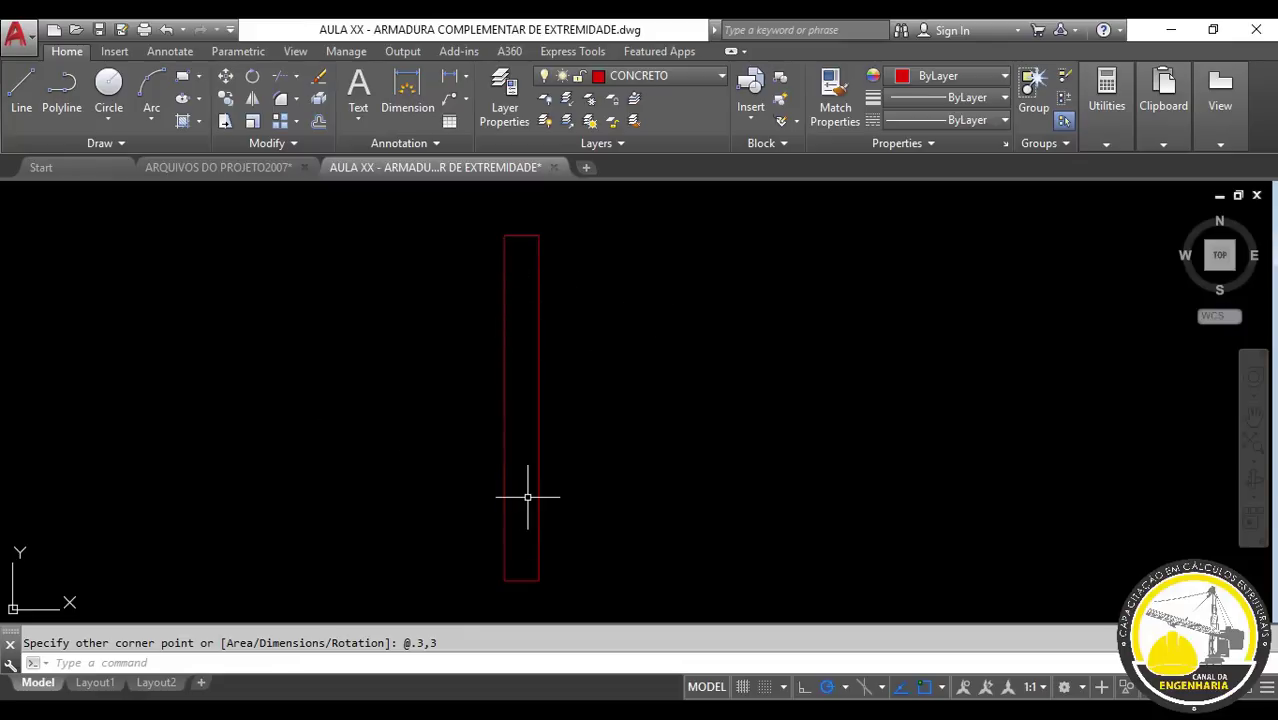
middle_drag(589, 487, 608, 471)
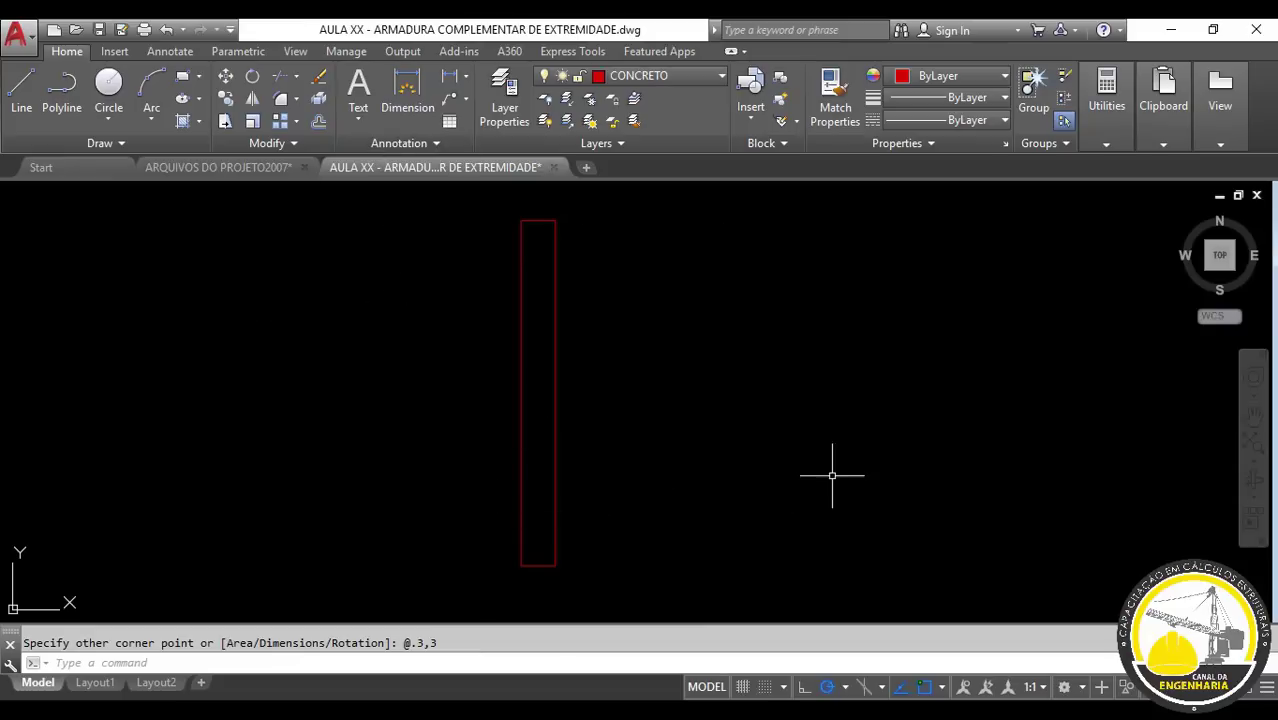
middle_drag(833, 474, 797, 461)
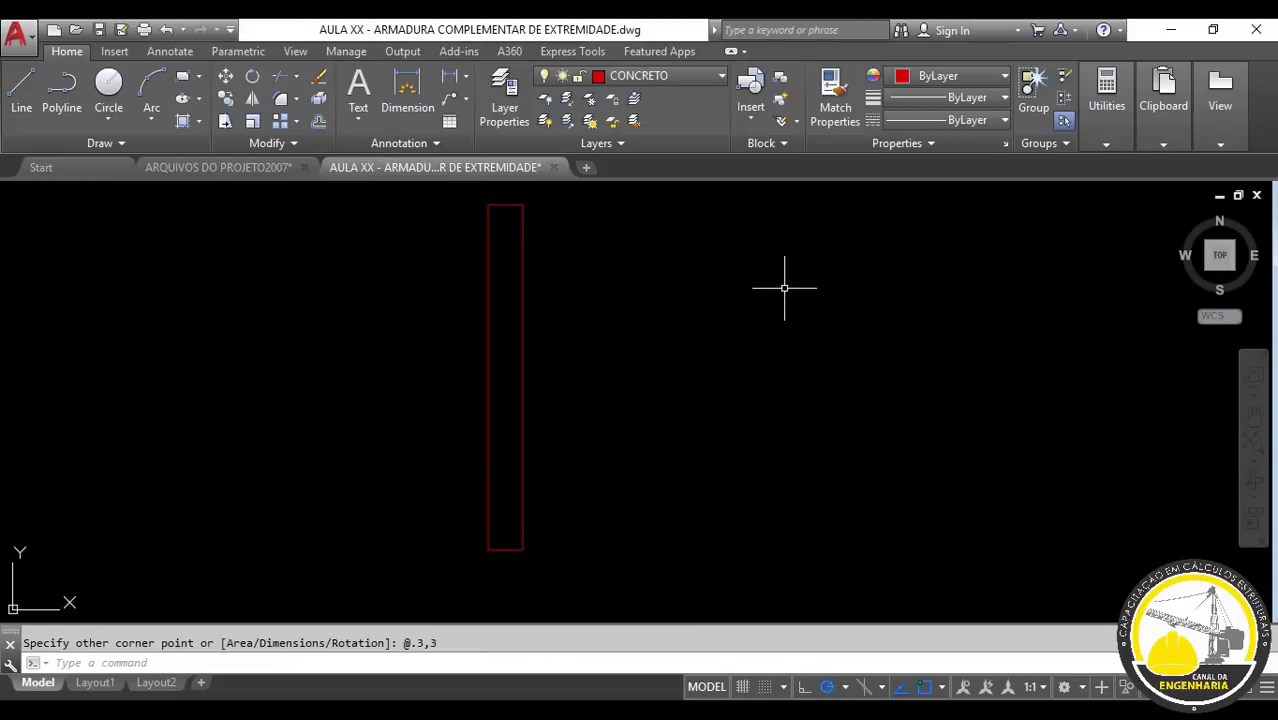
click(670, 77)
- On layer AS PILARES, draw a vertical bar line from the column's base to its top, just right of it
scroll(670, 100, up, 5)
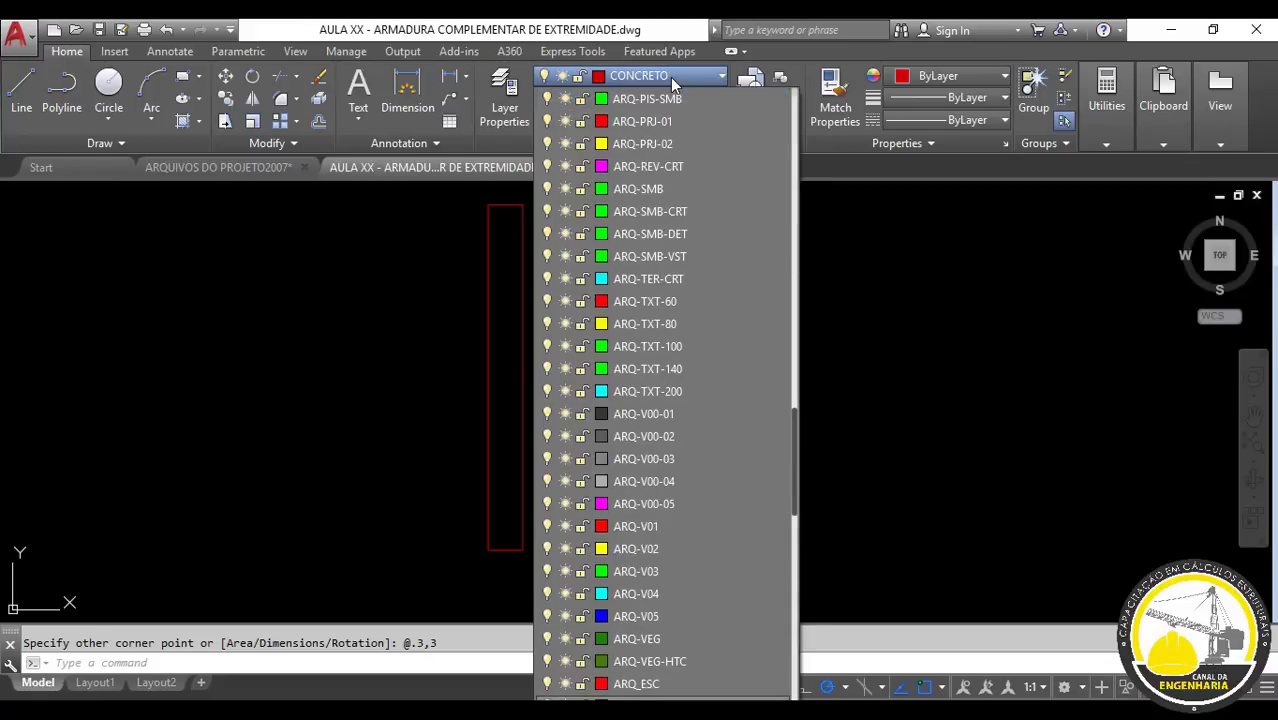
click(650, 100)
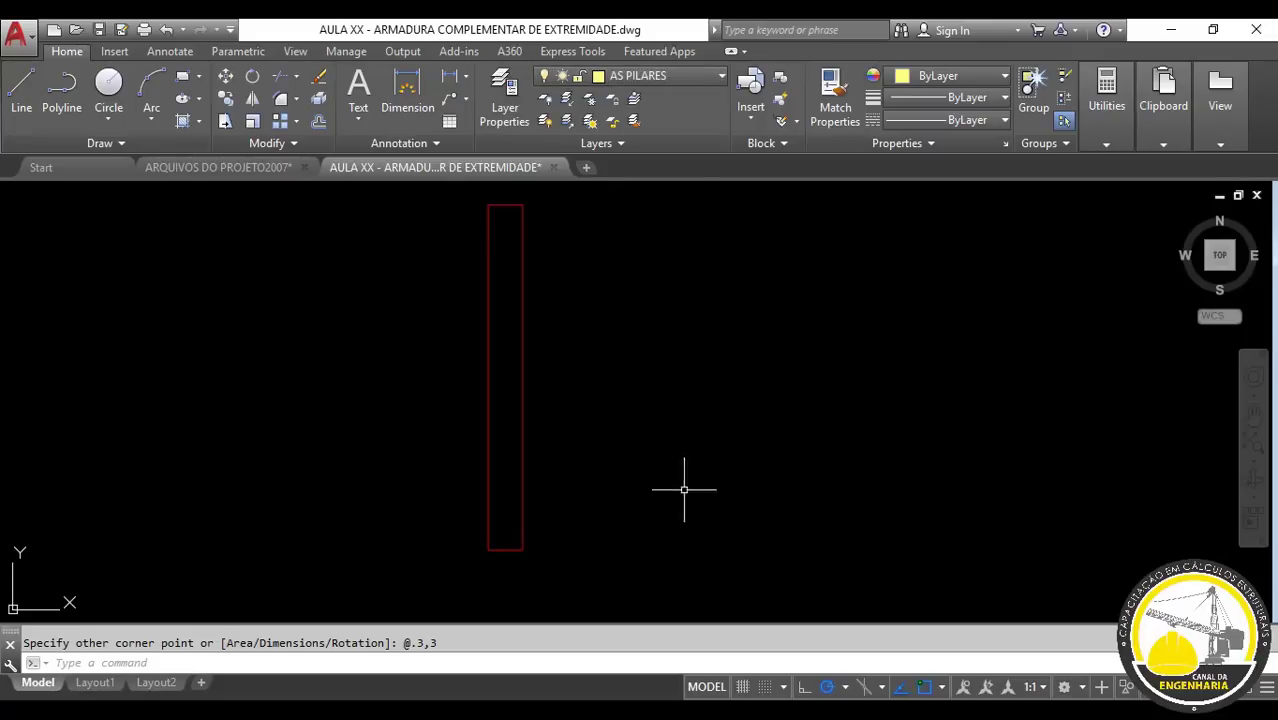
text(l)
key(Return)
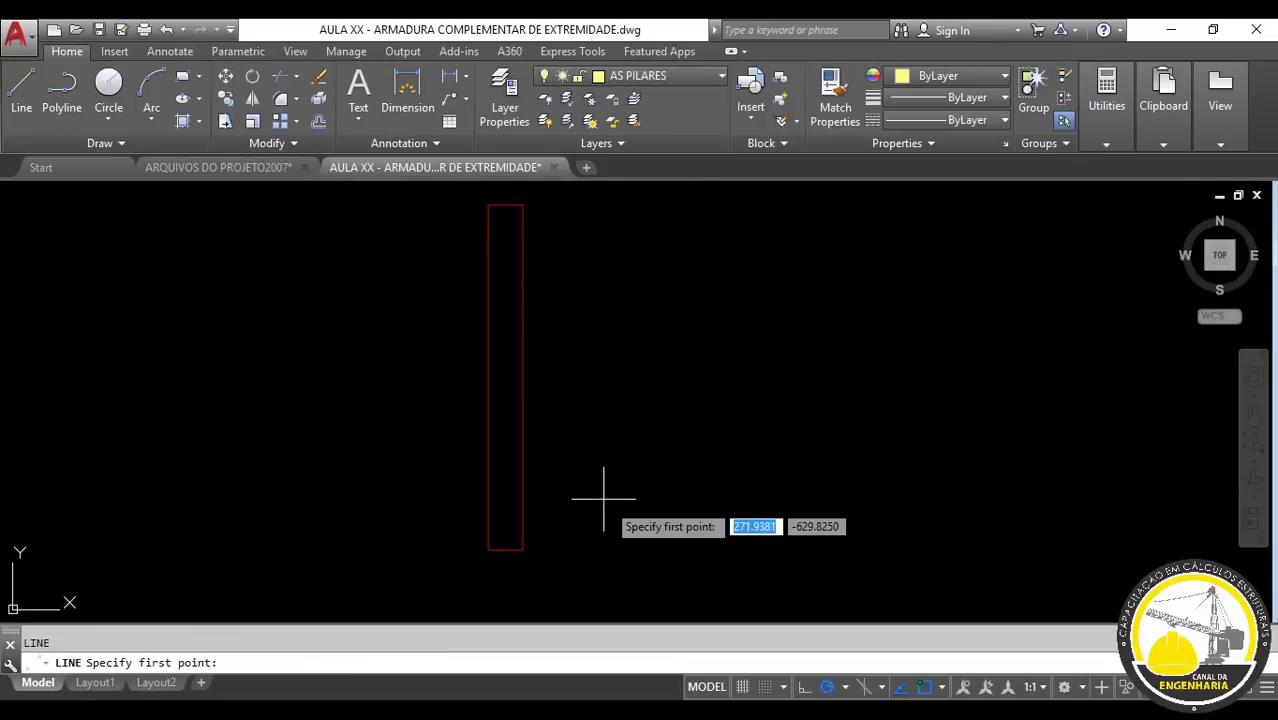
middle_drag(593, 447, 585, 477)
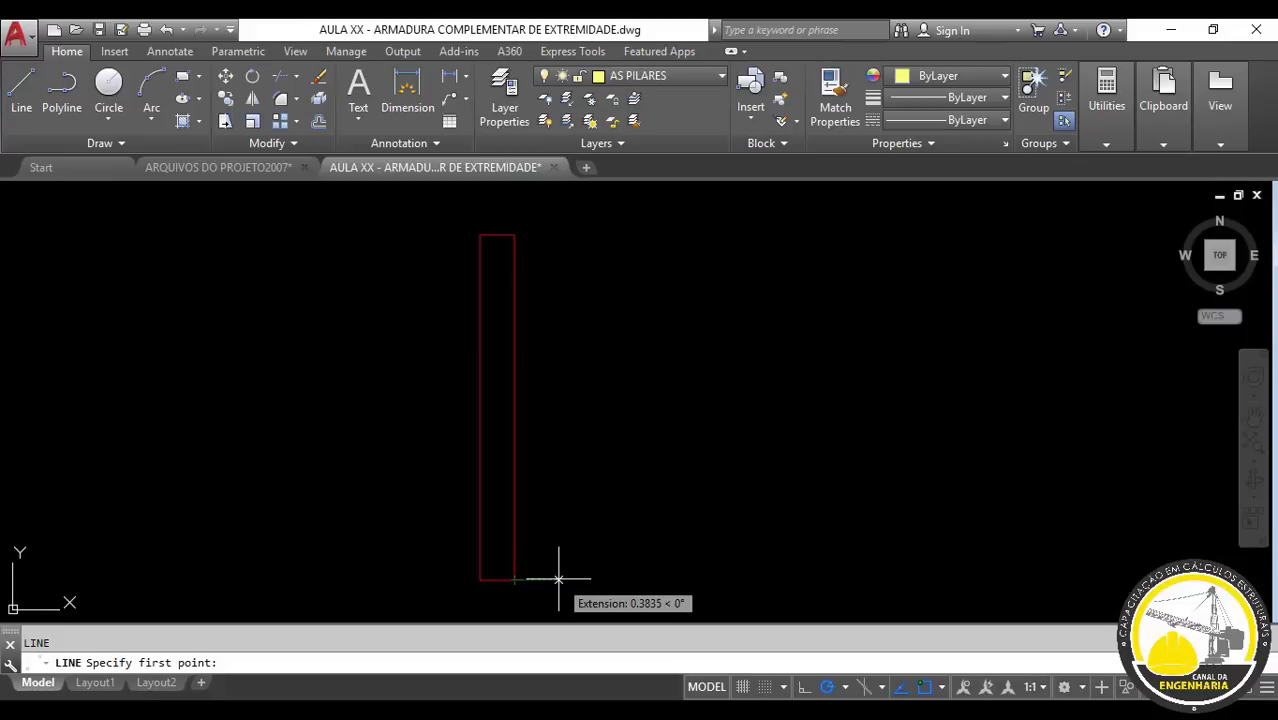
click(558, 579)
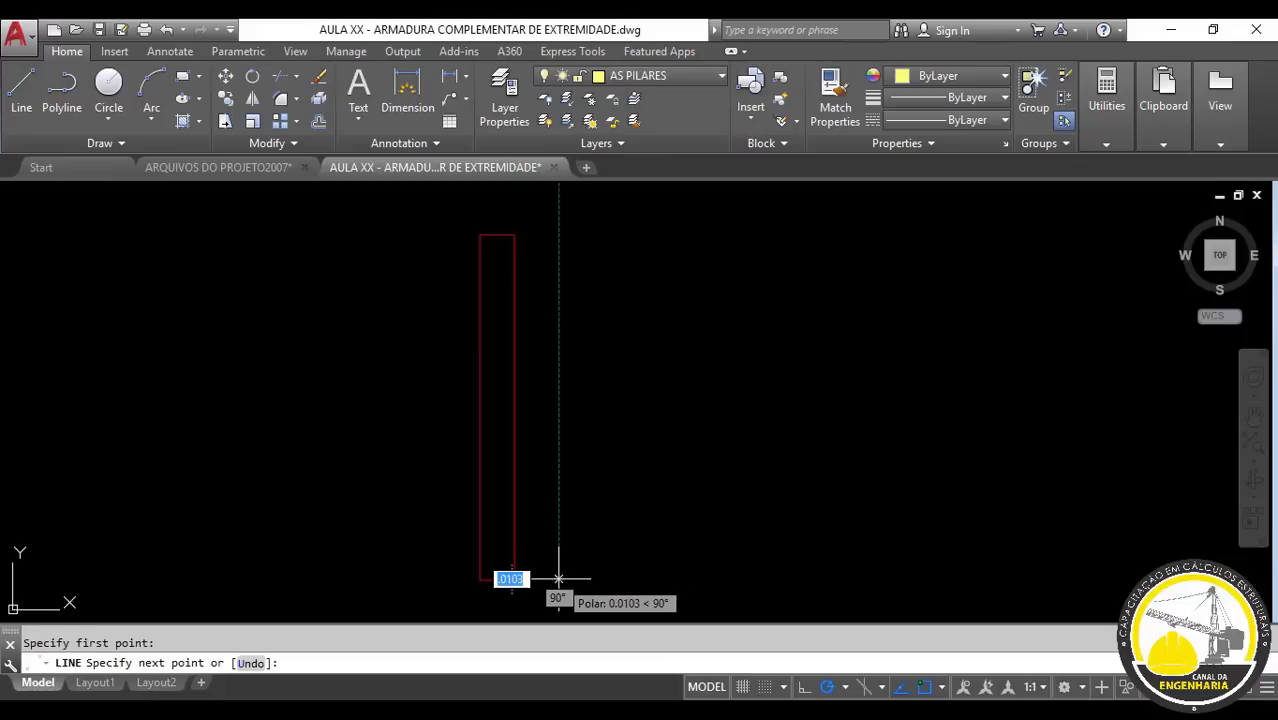
scroll(547, 242, up, 3)
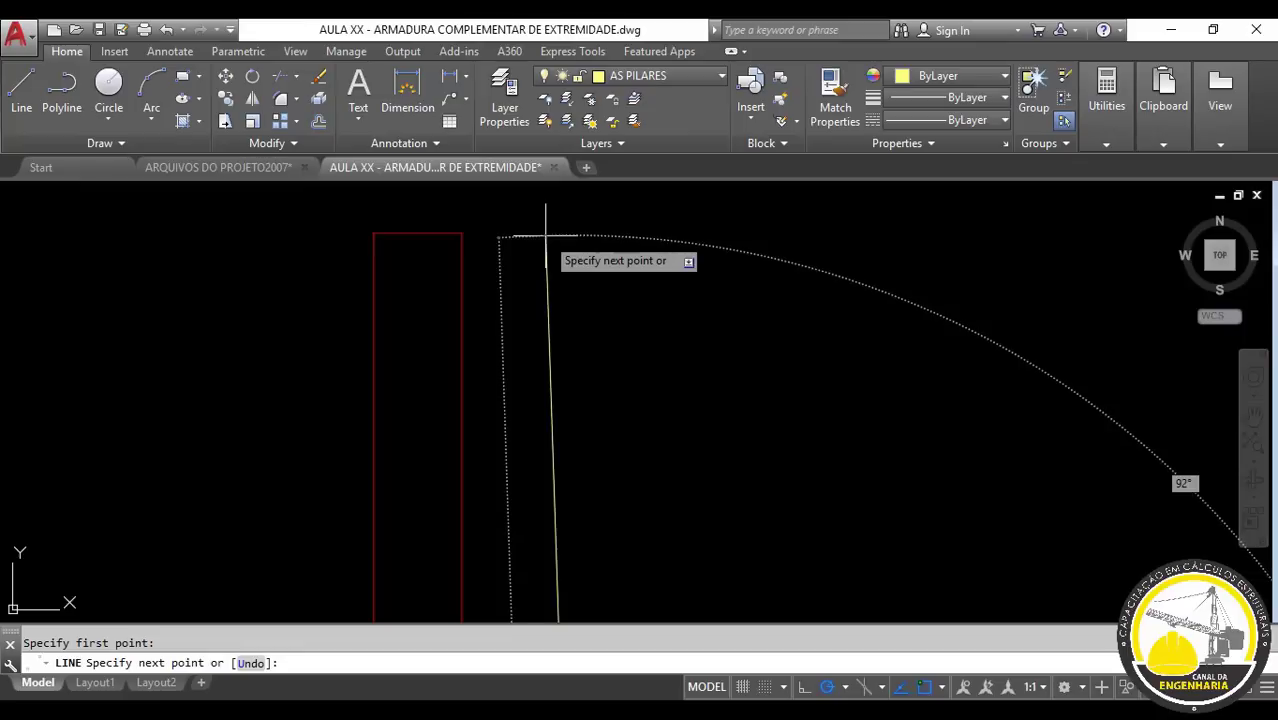
middle_drag(546, 237, 548, 332)
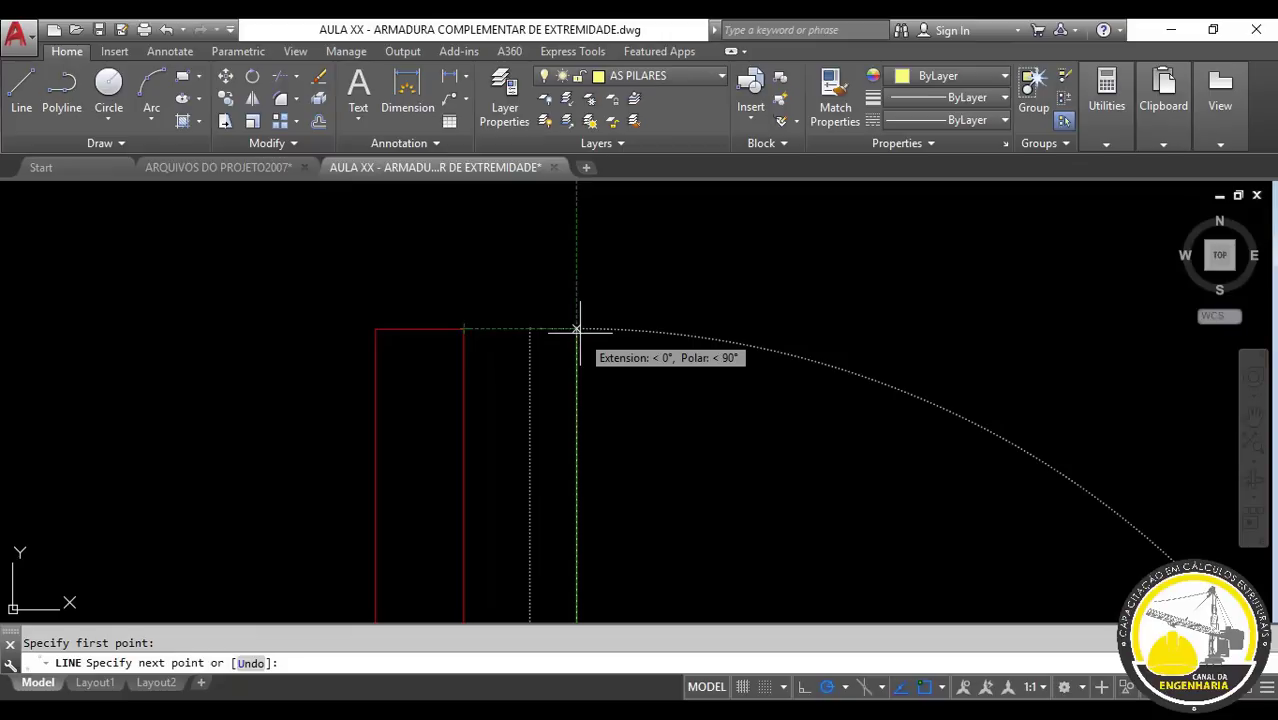
click(576, 328)
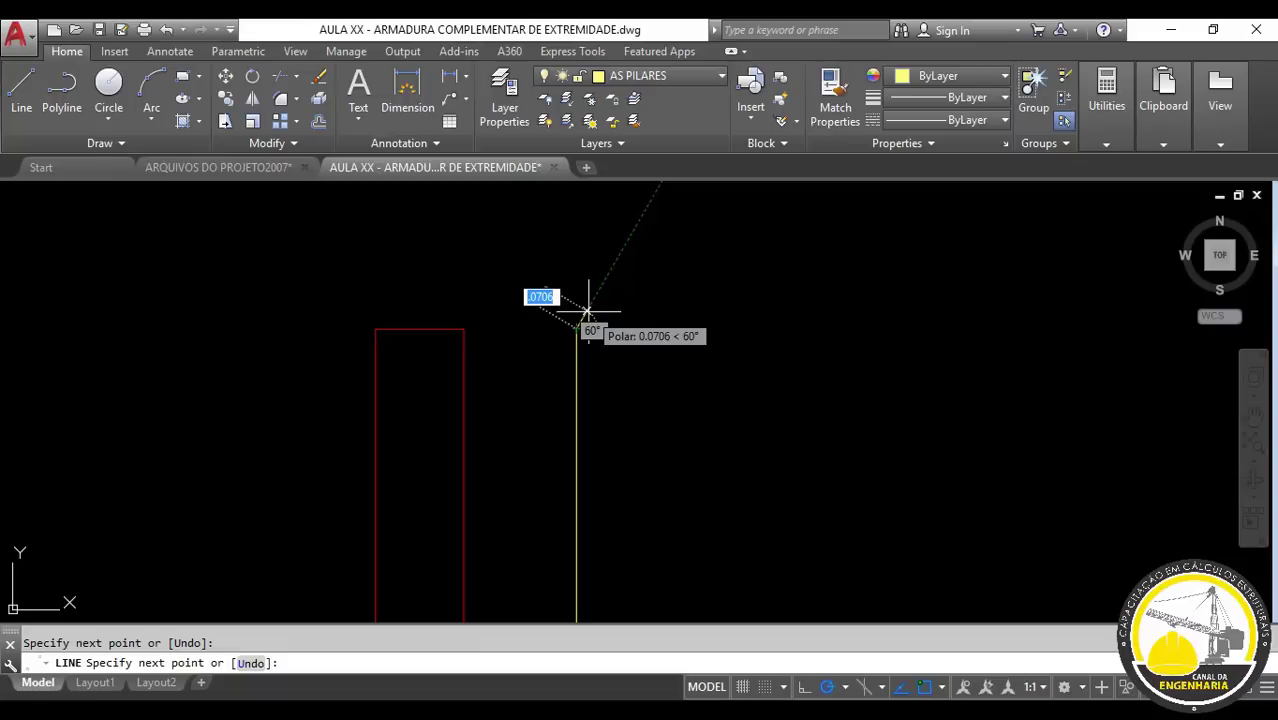
- Extend the bar line with a 0.05 bend at 60° and a 1-unit vertical segment
scroll(588, 313, up, 4)
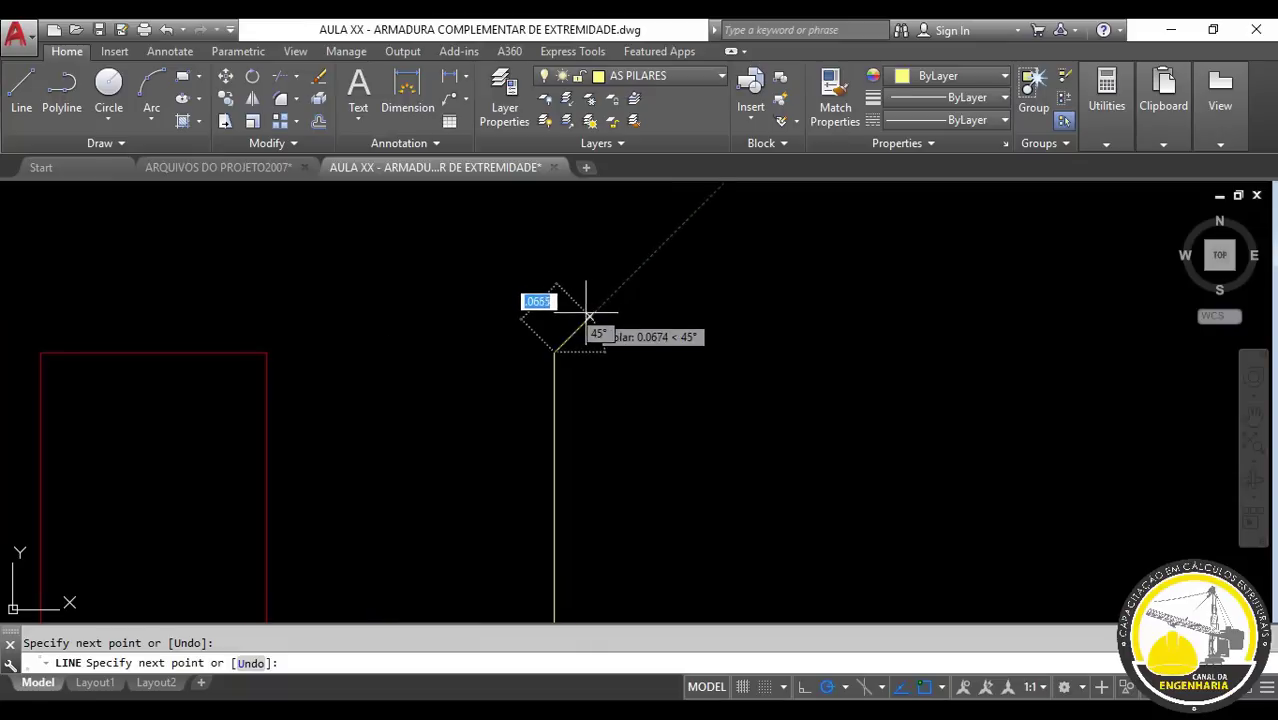
text(.05)
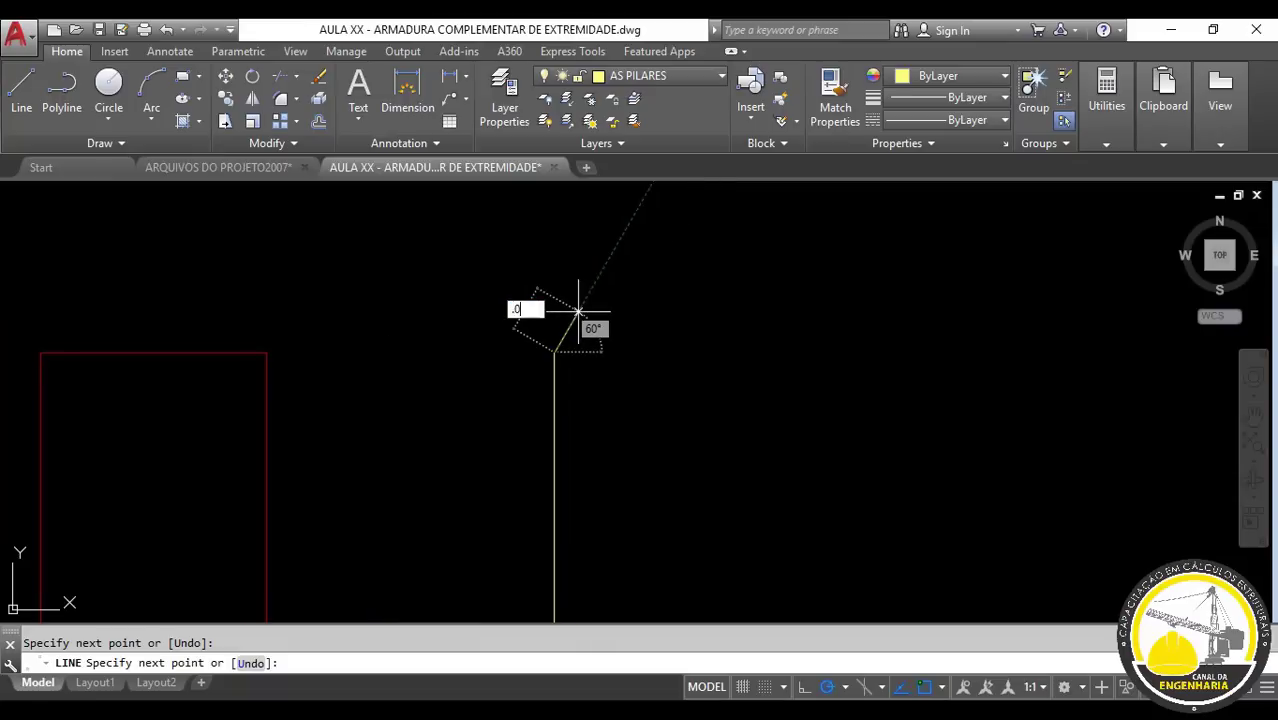
key(Return)
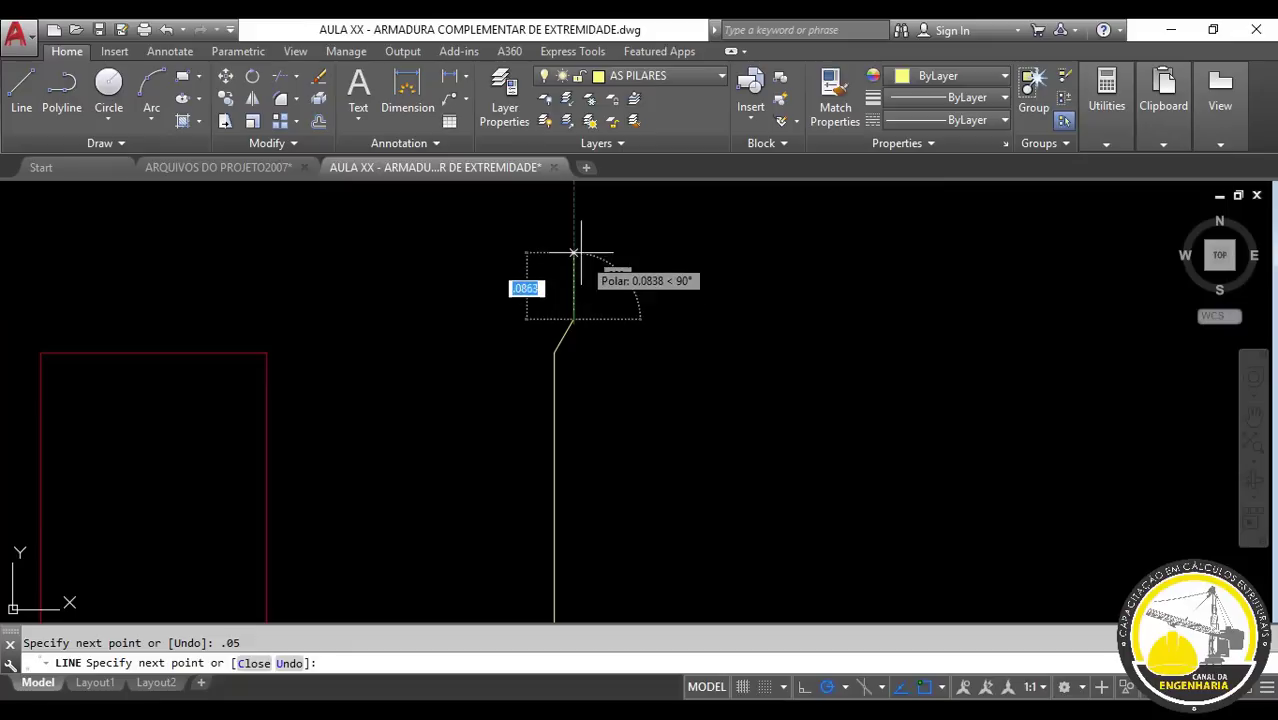
scroll(592, 290, down, 4)
middle_drag(588, 163, 590, 294)
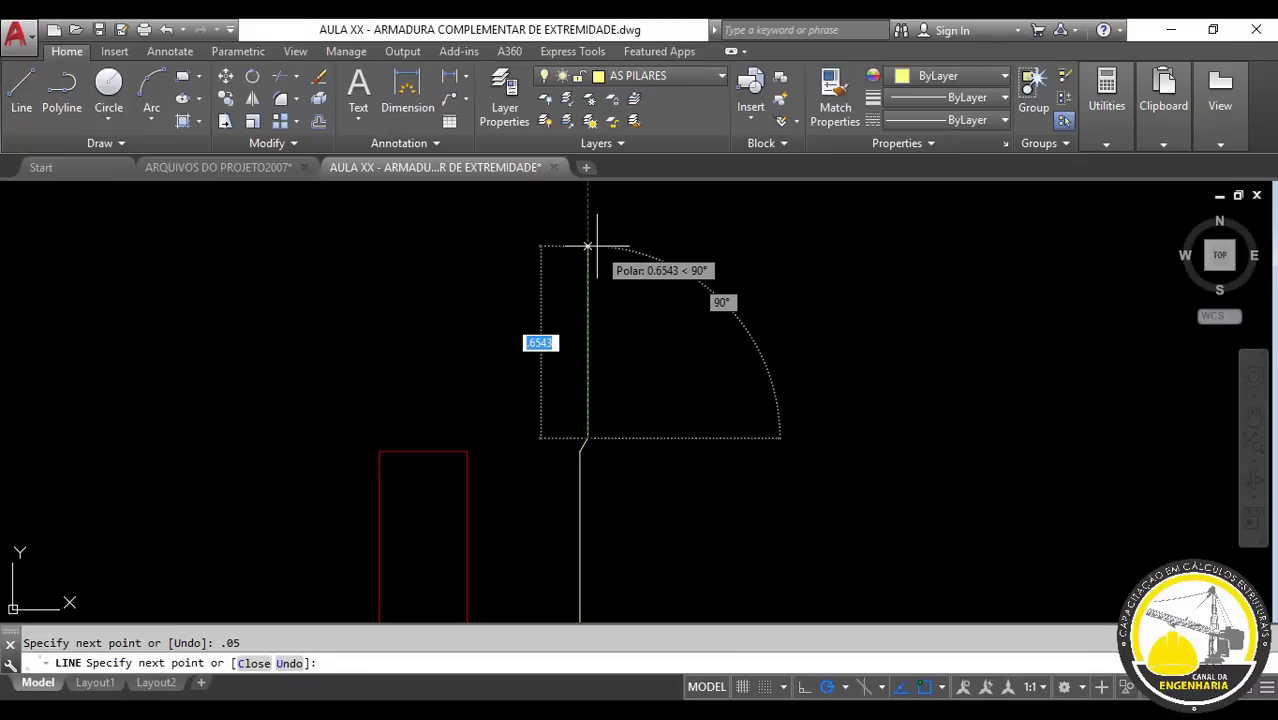
text(1)
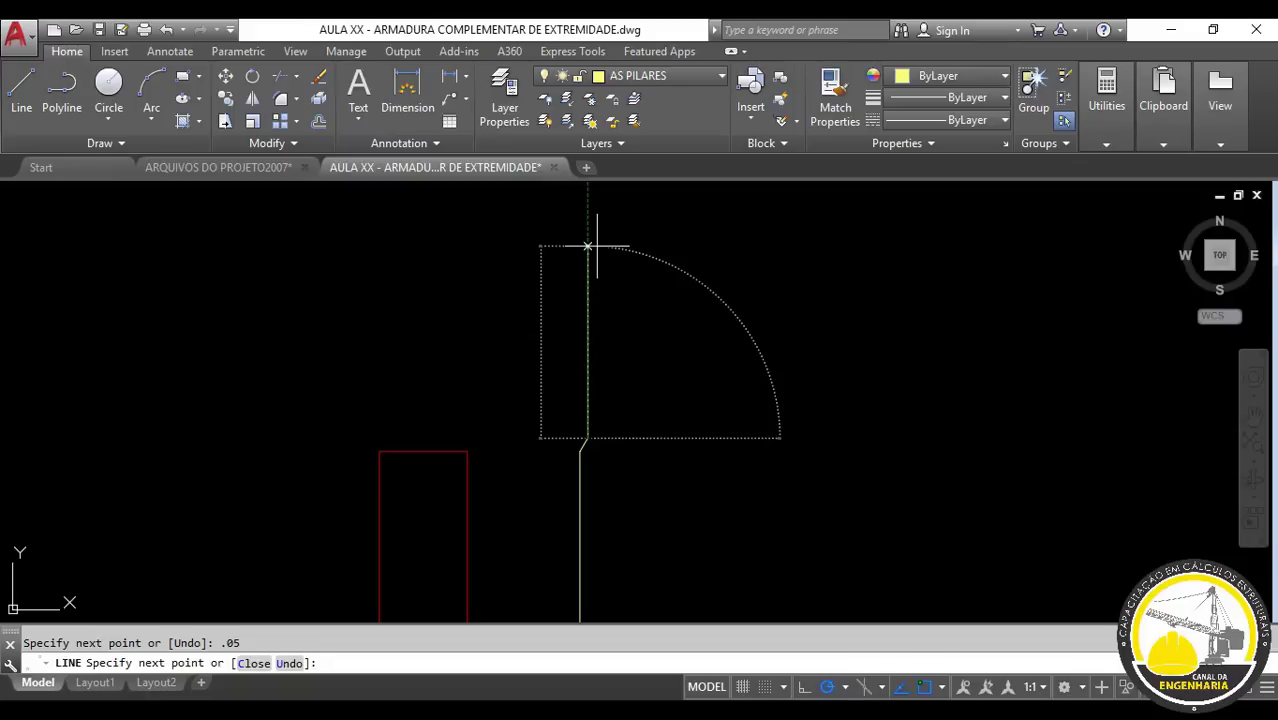
key(Return)
scroll(640, 335, down, 5)
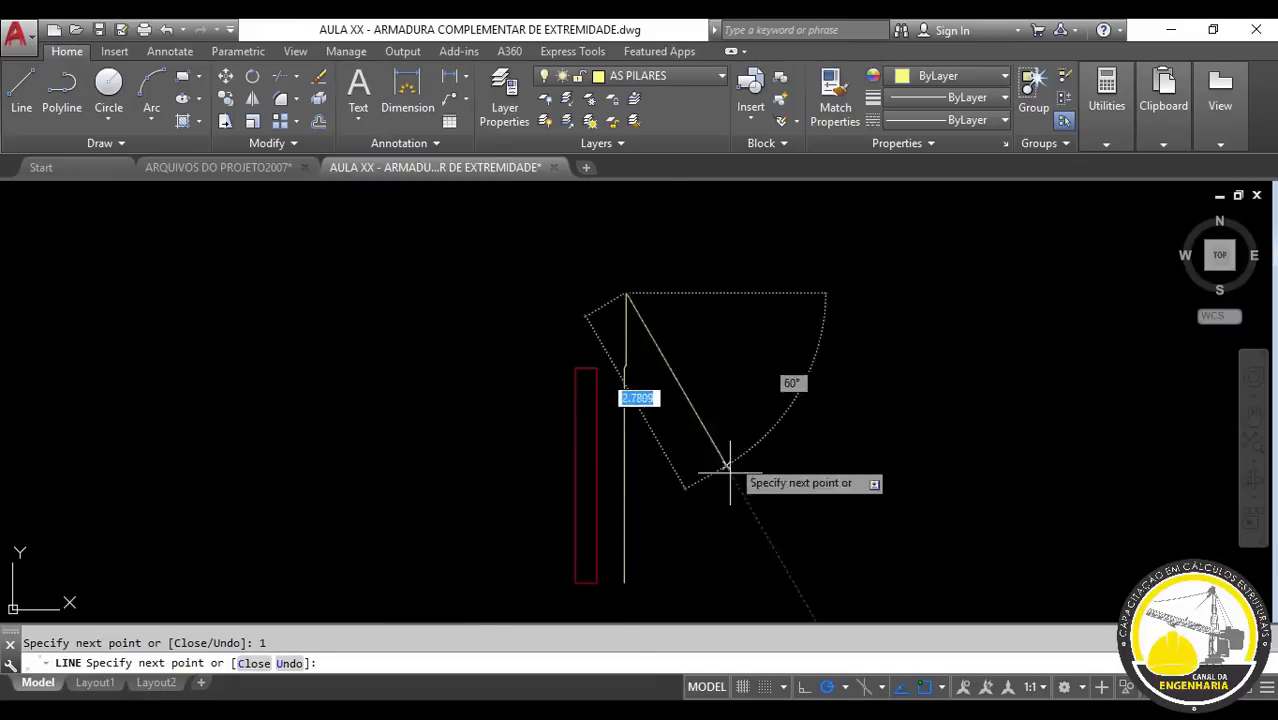
key(Escape)
- Select the bar line with a crossing window
click(693, 263)
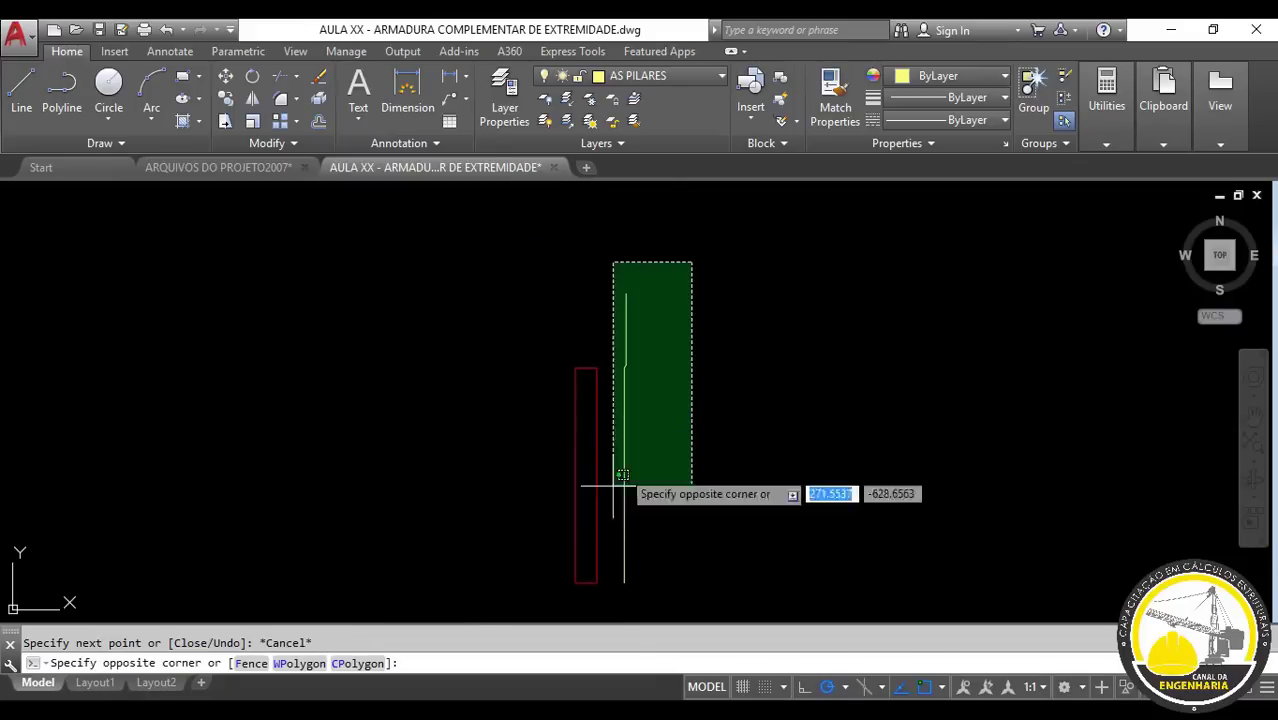
click(623, 591)
middle_drag(623, 591, 727, 491)
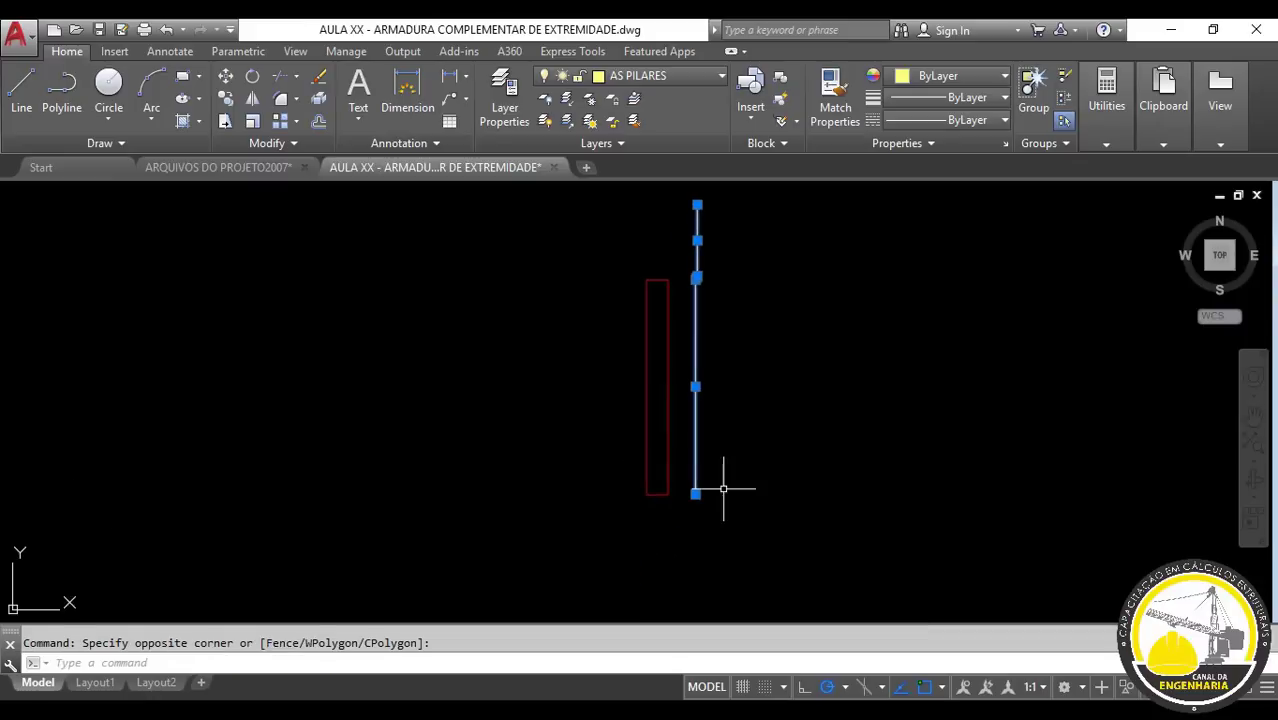
key(Escape)
scroll(705, 250, up, 4)
click(720, 268)
scroll(708, 287, down, 2)
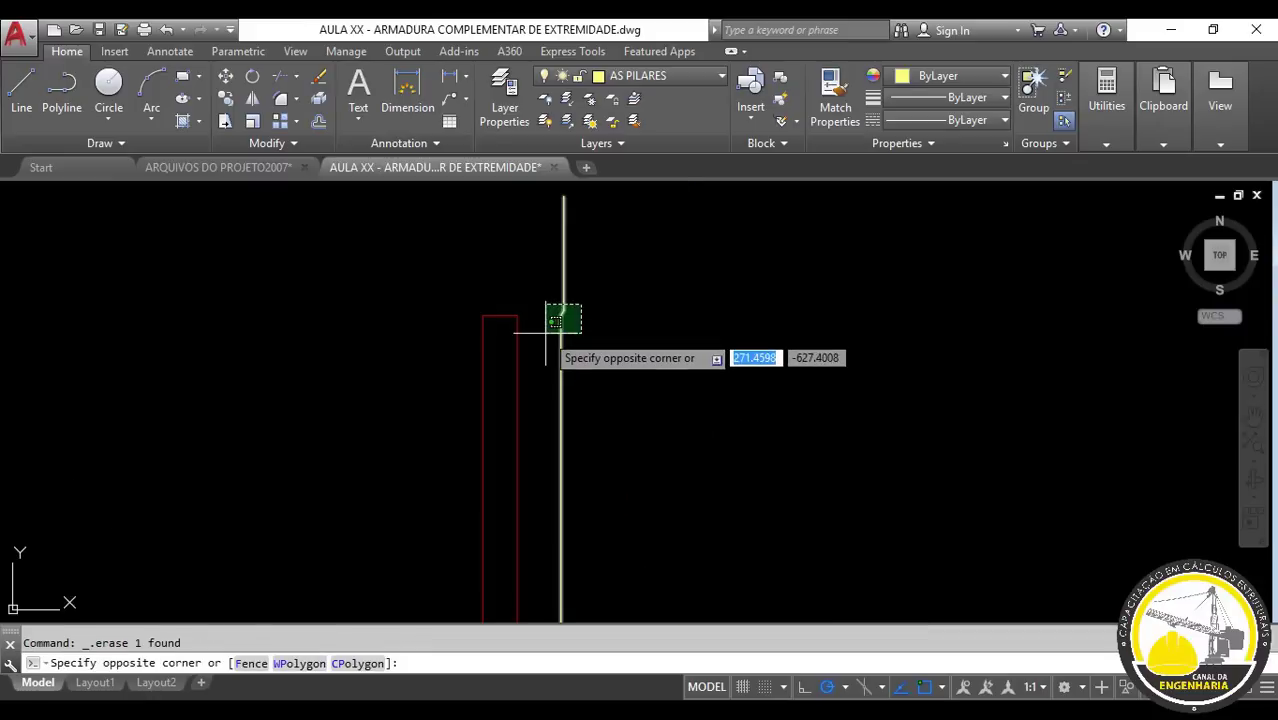
click(707, 305)
click(642, 295)
- Select the bar line and move it onto the red column's left edge
click(563, 326)
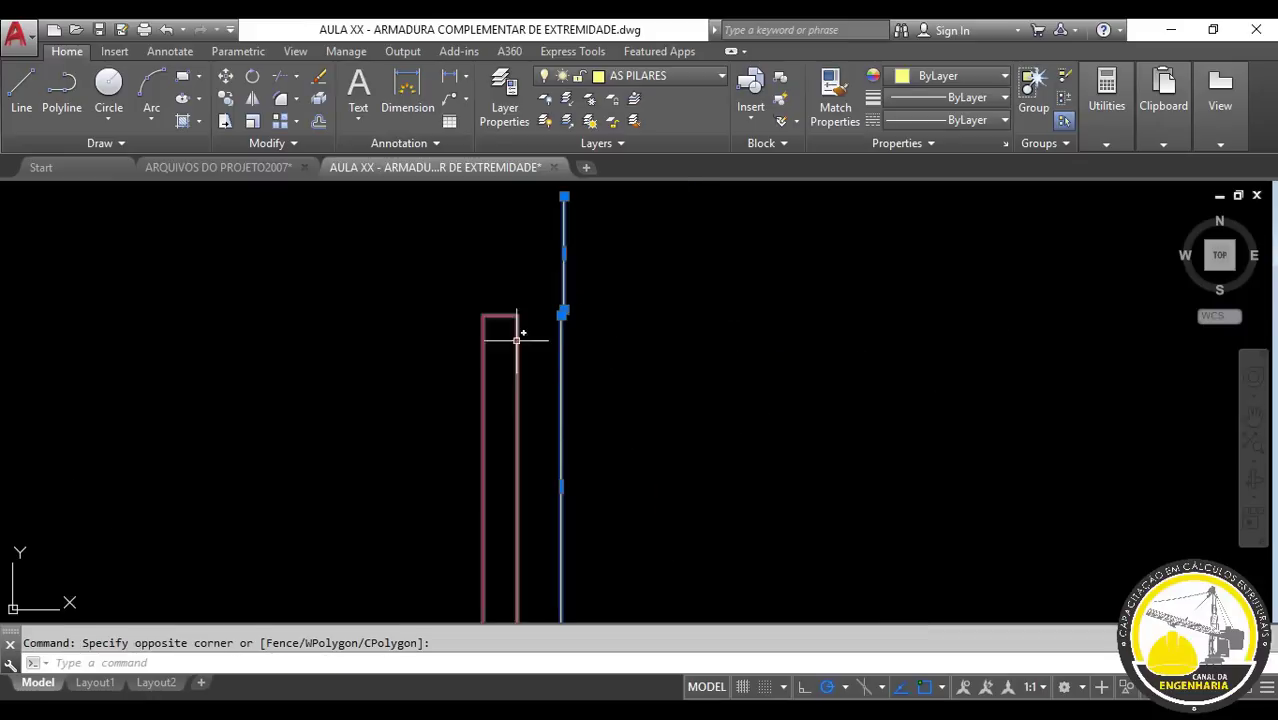
key(Escape)
click(632, 250)
click(552, 250)
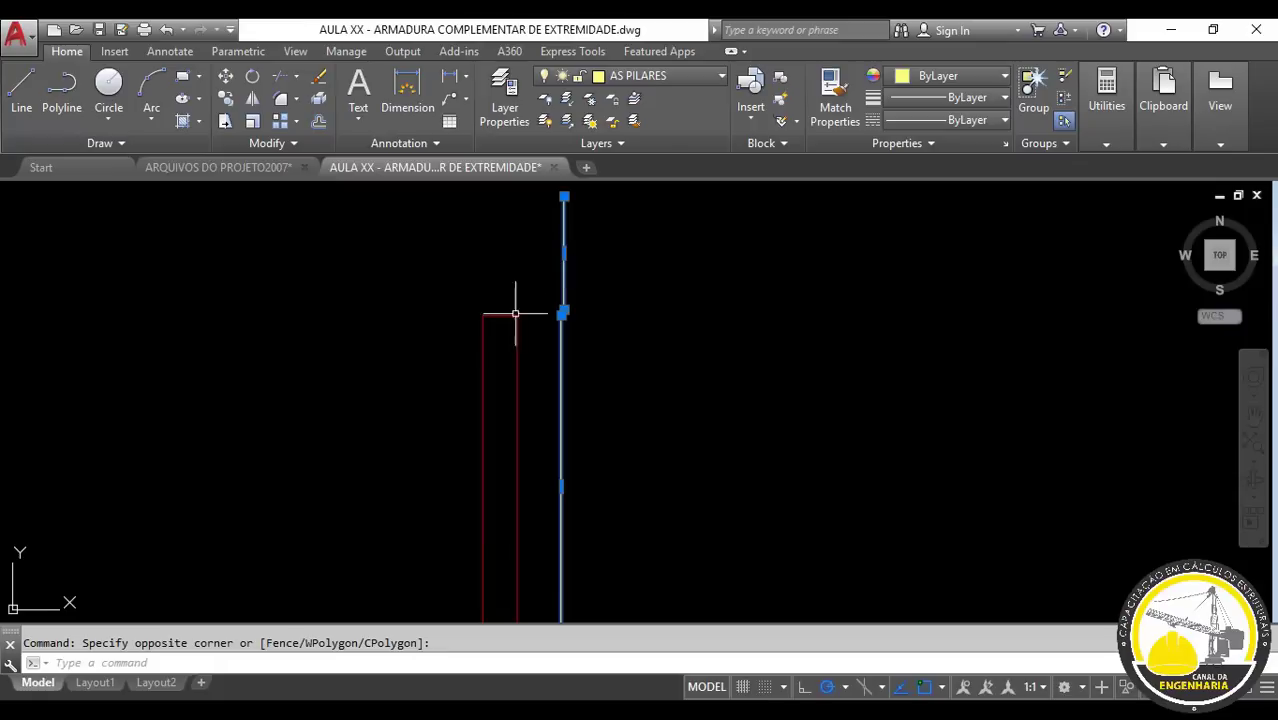
middle_drag(543, 468, 665, 348)
key(Escape)
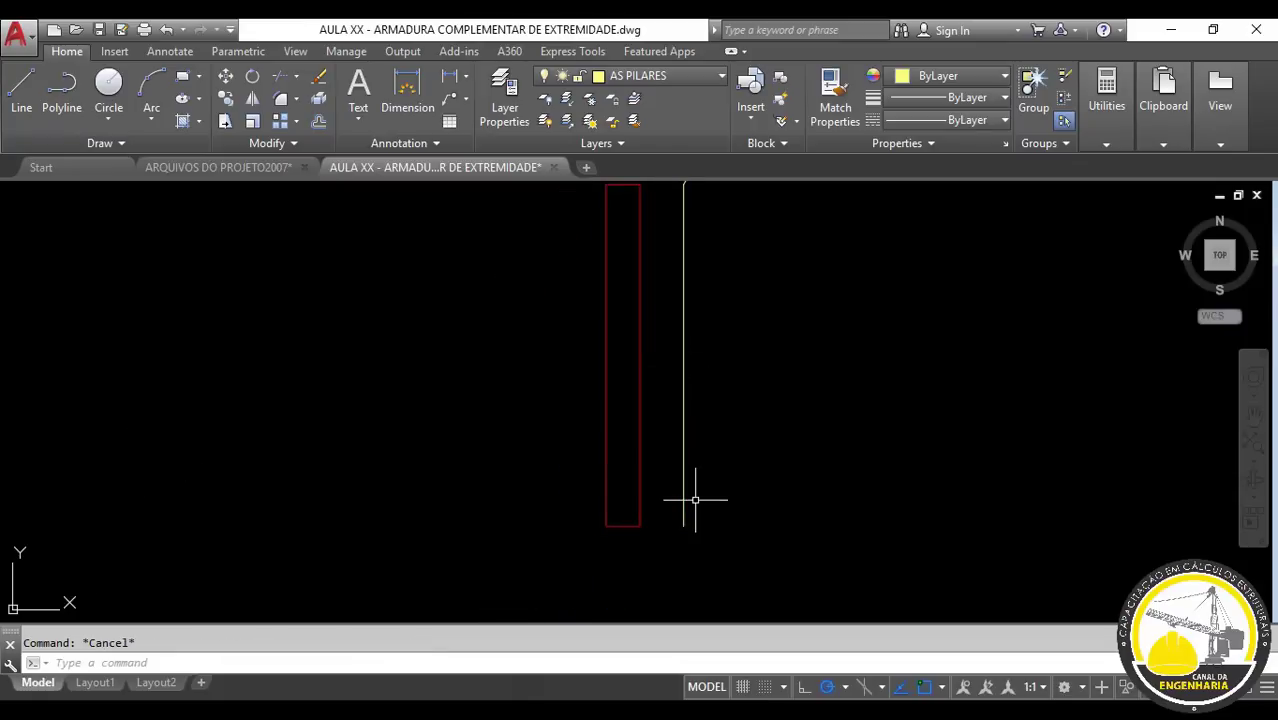
click(733, 450)
click(669, 511)
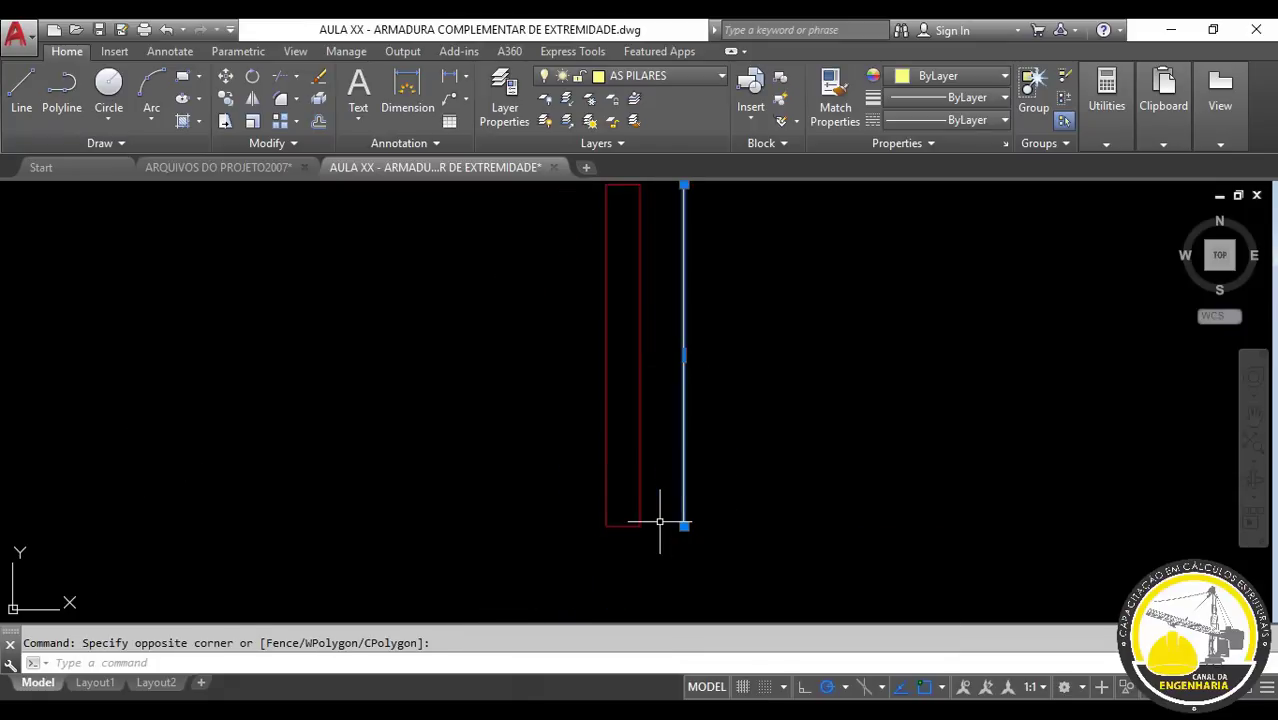
text(m)
key(Return)
scroll(685, 530, up, 2)
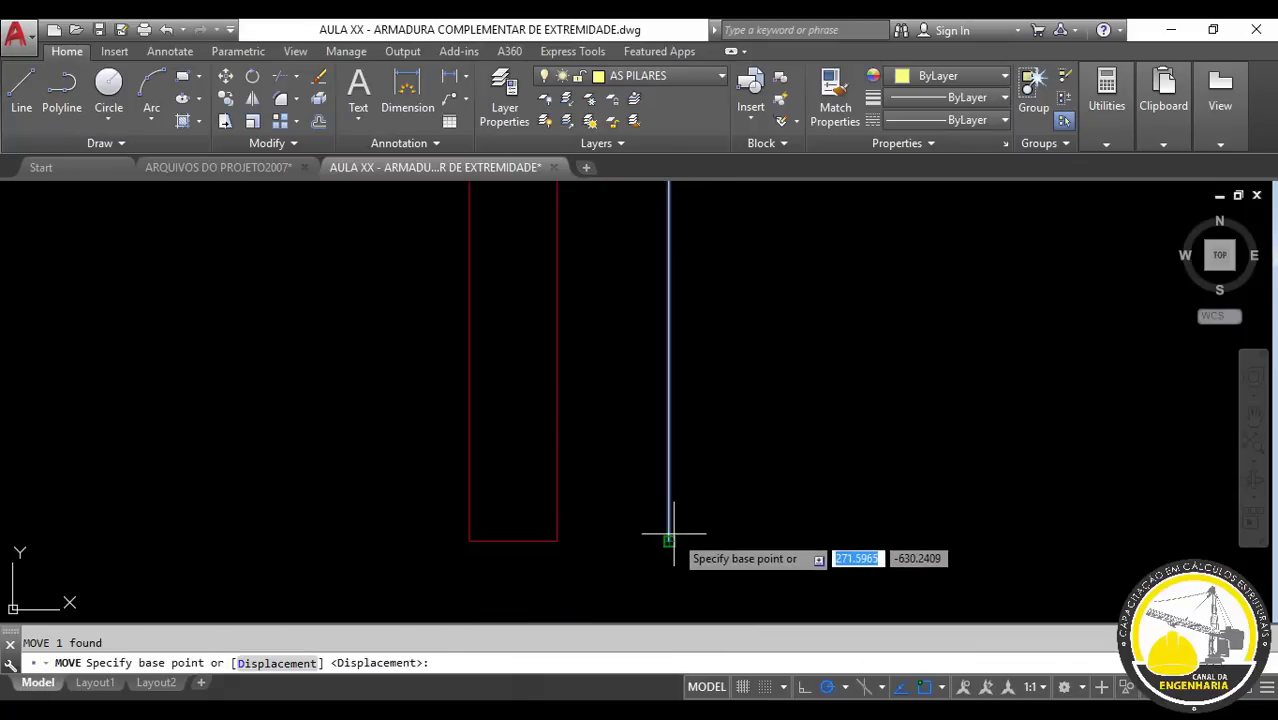
click(670, 530)
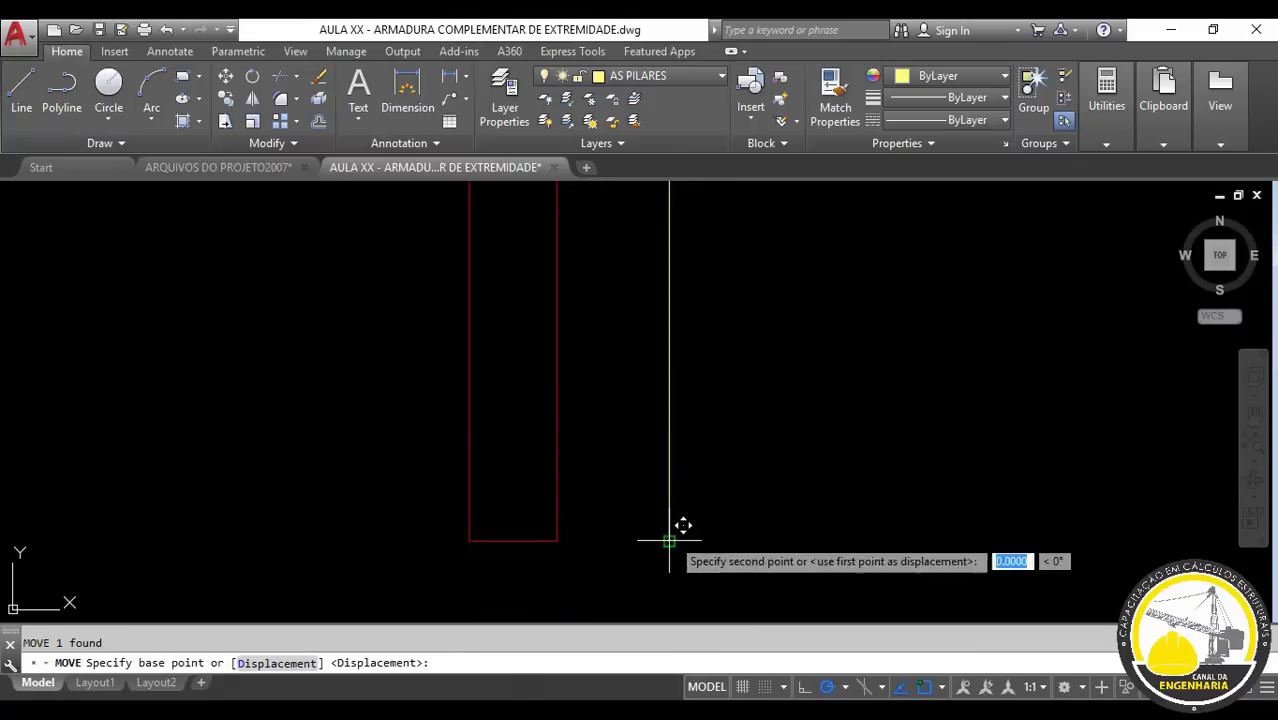
click(469, 522)
- Move the bar 0.03 to the right so it sits just inside the column
scroll(468, 521, up, 2)
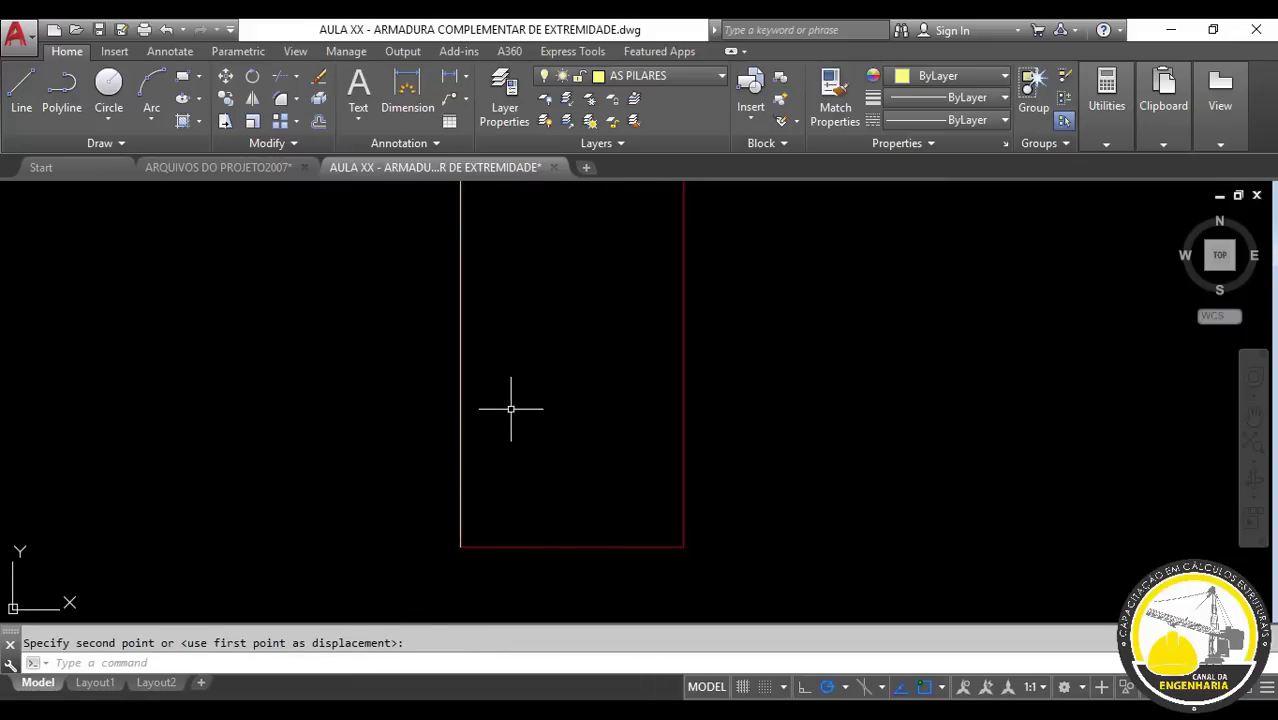
click(459, 498)
text(M)
key(Return)
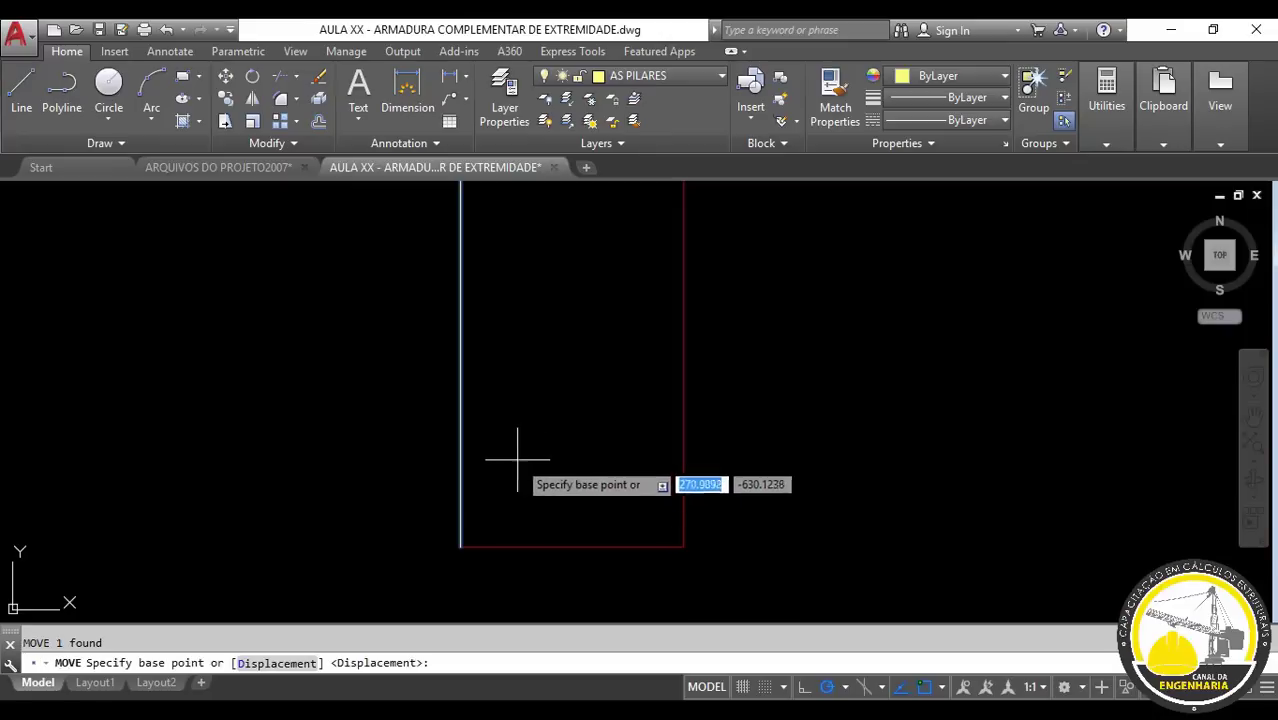
click(514, 457)
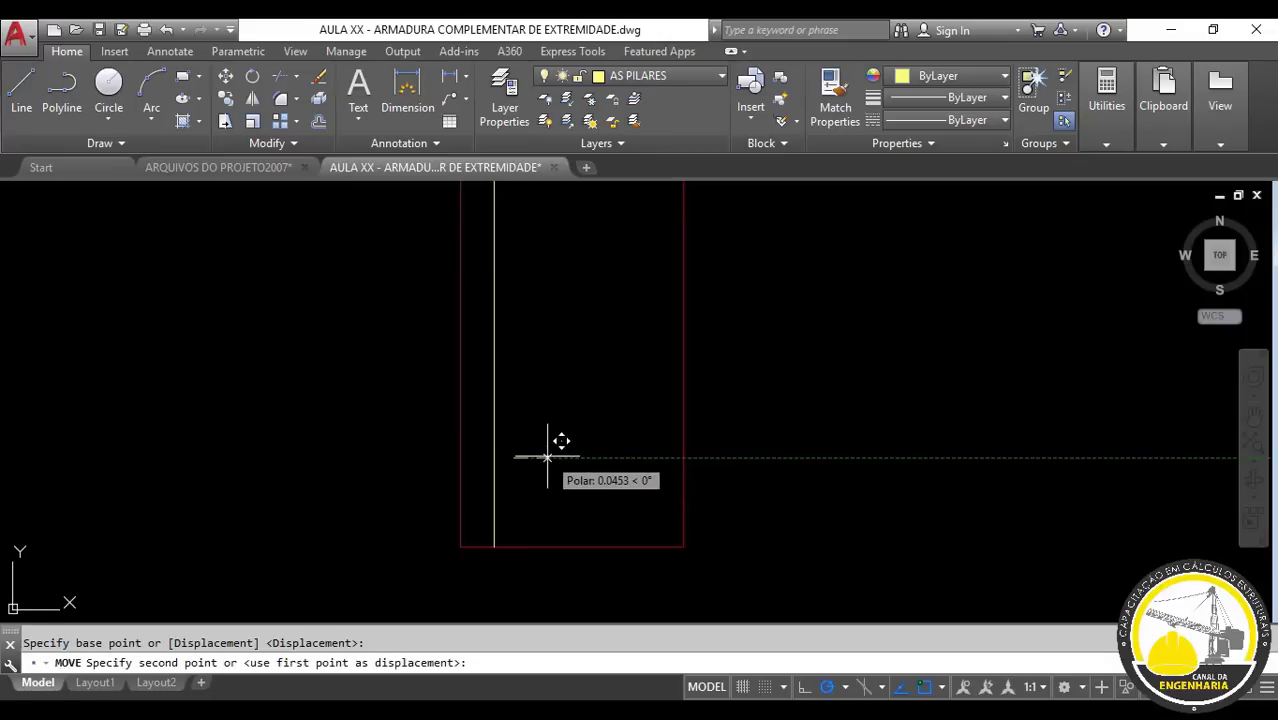
text(.03)
key(Return)
scroll(575, 458, down, 5)
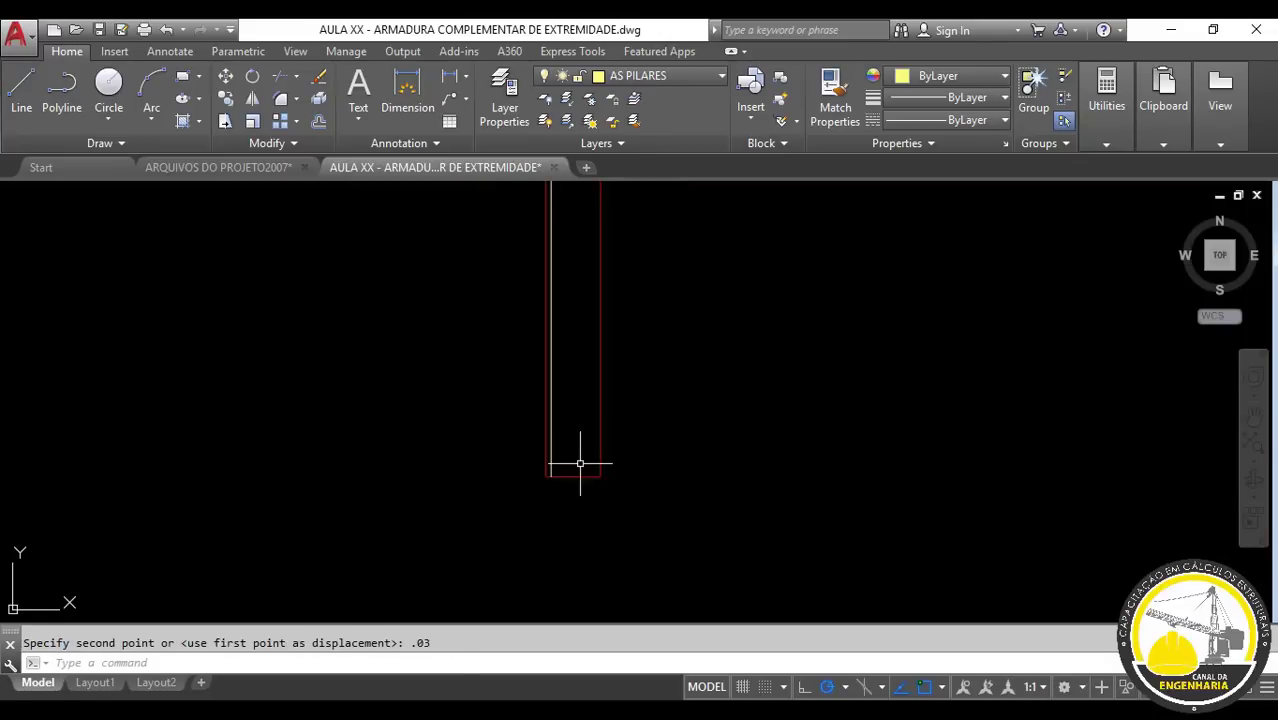
middle_drag(580, 463, 652, 545)
scroll(665, 448, down, 3)
scroll(622, 344, up, 5)
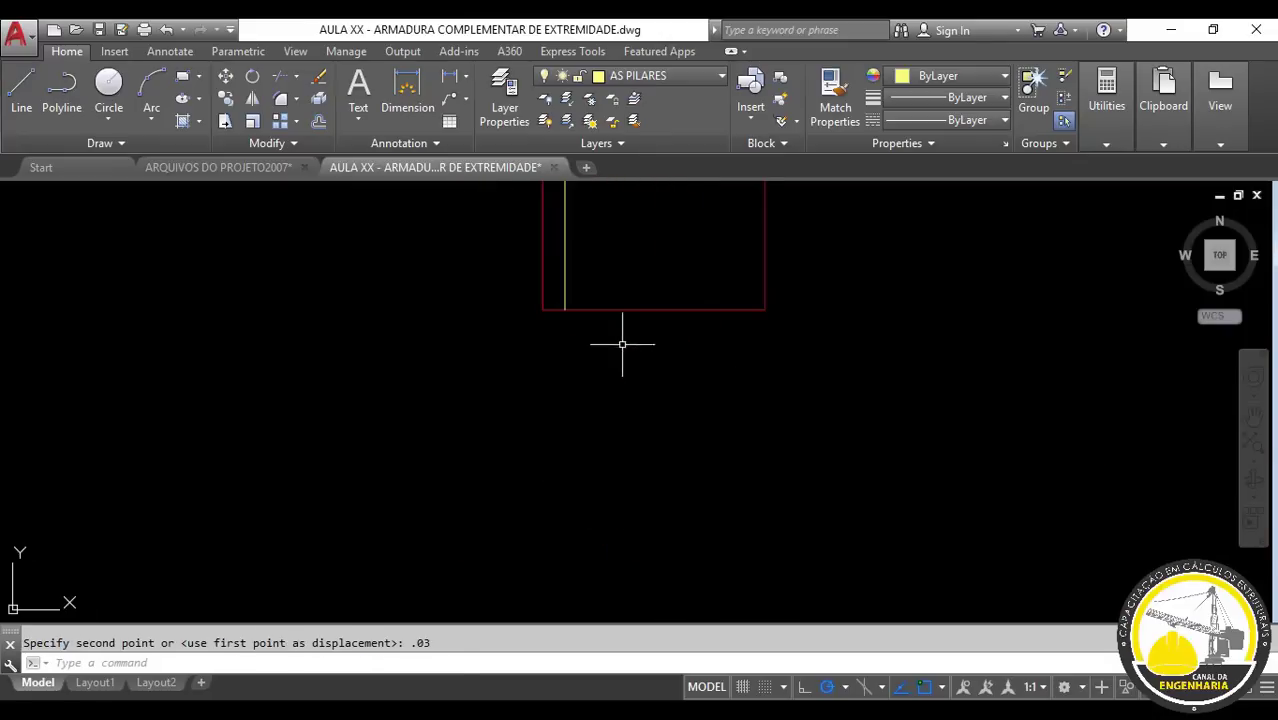
click(624, 221)
- Mirror the bar about the pillar's vertical centreline, keeping the original bar
click(562, 257)
middle_drag(562, 257, 535, 364)
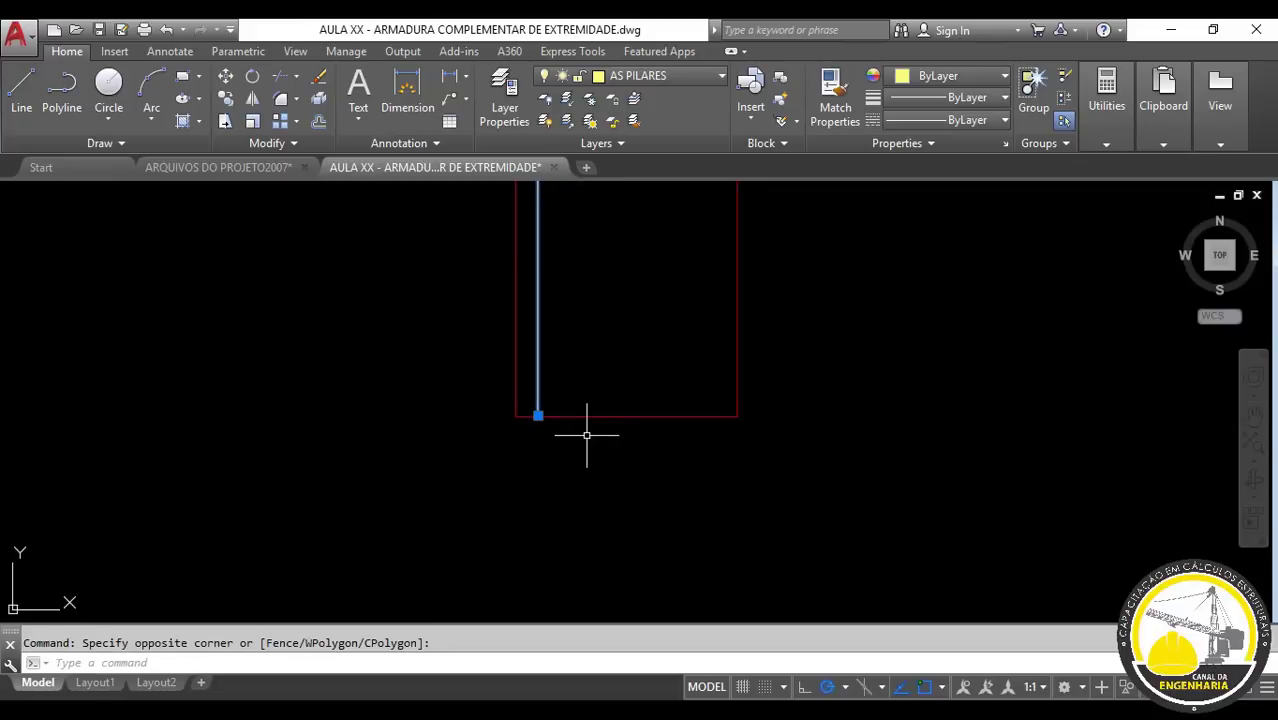
text(mir)
key(Return)
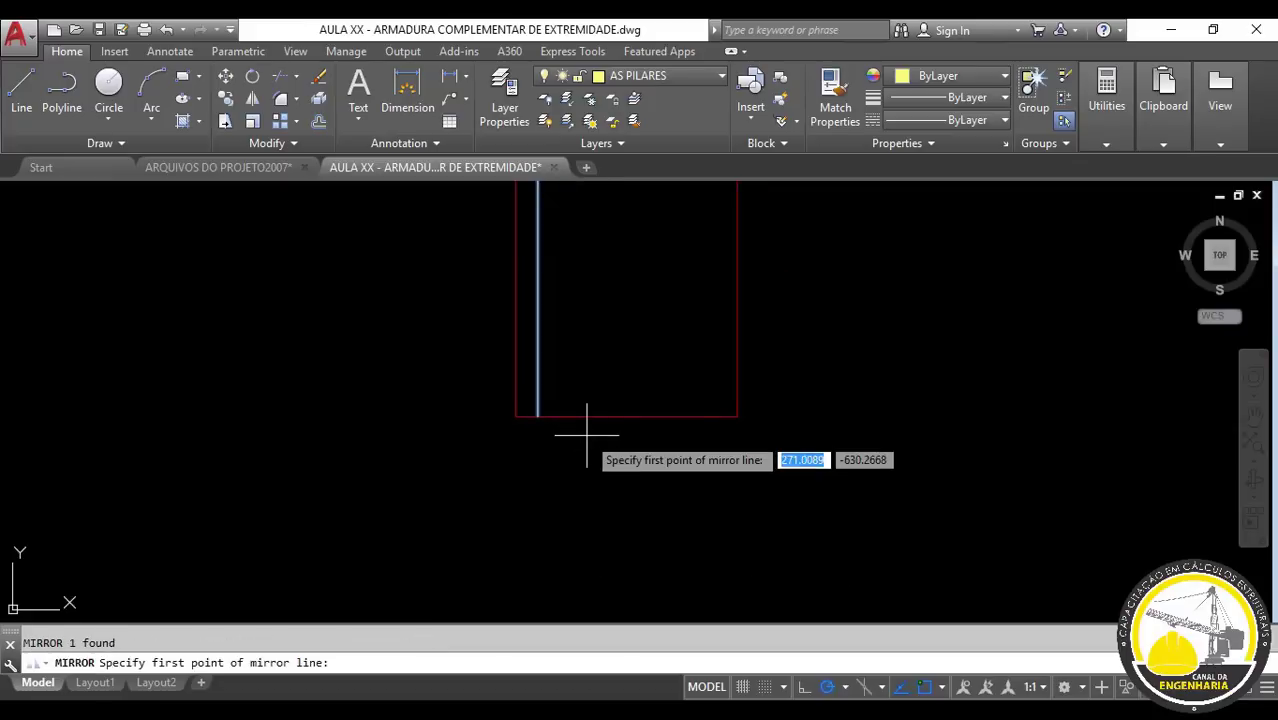
click(627, 416)
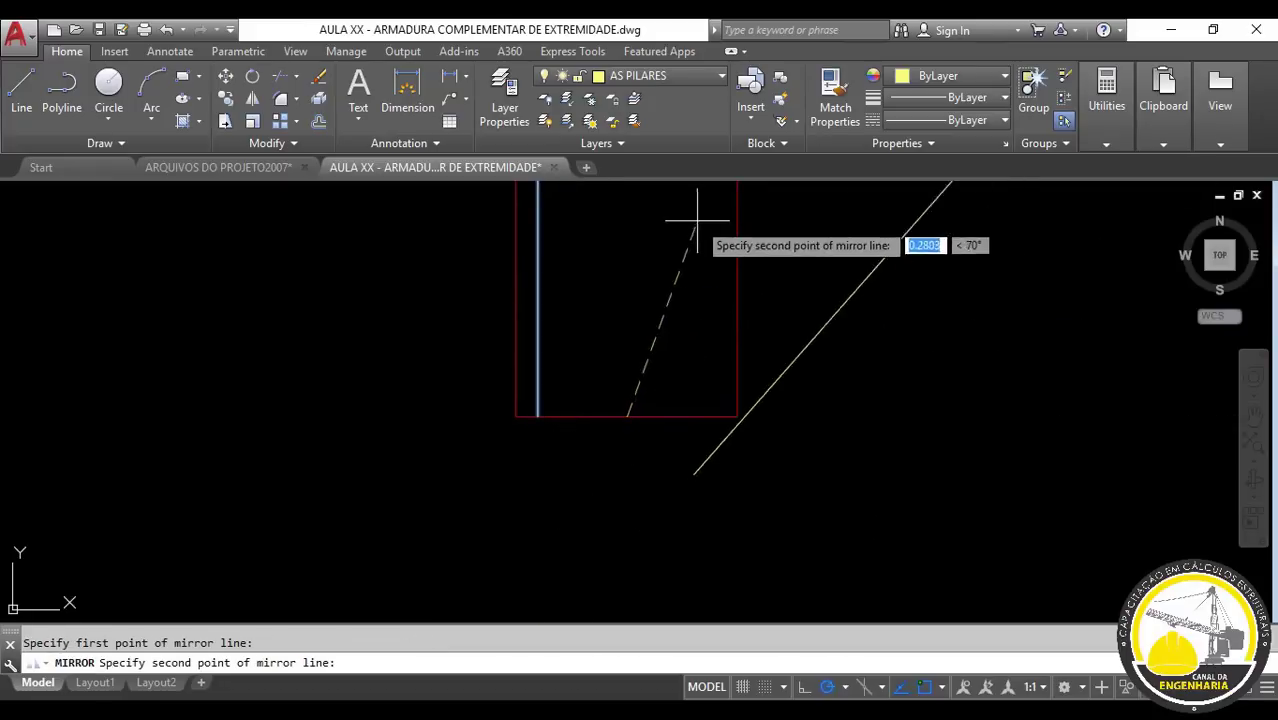
click(635, 275)
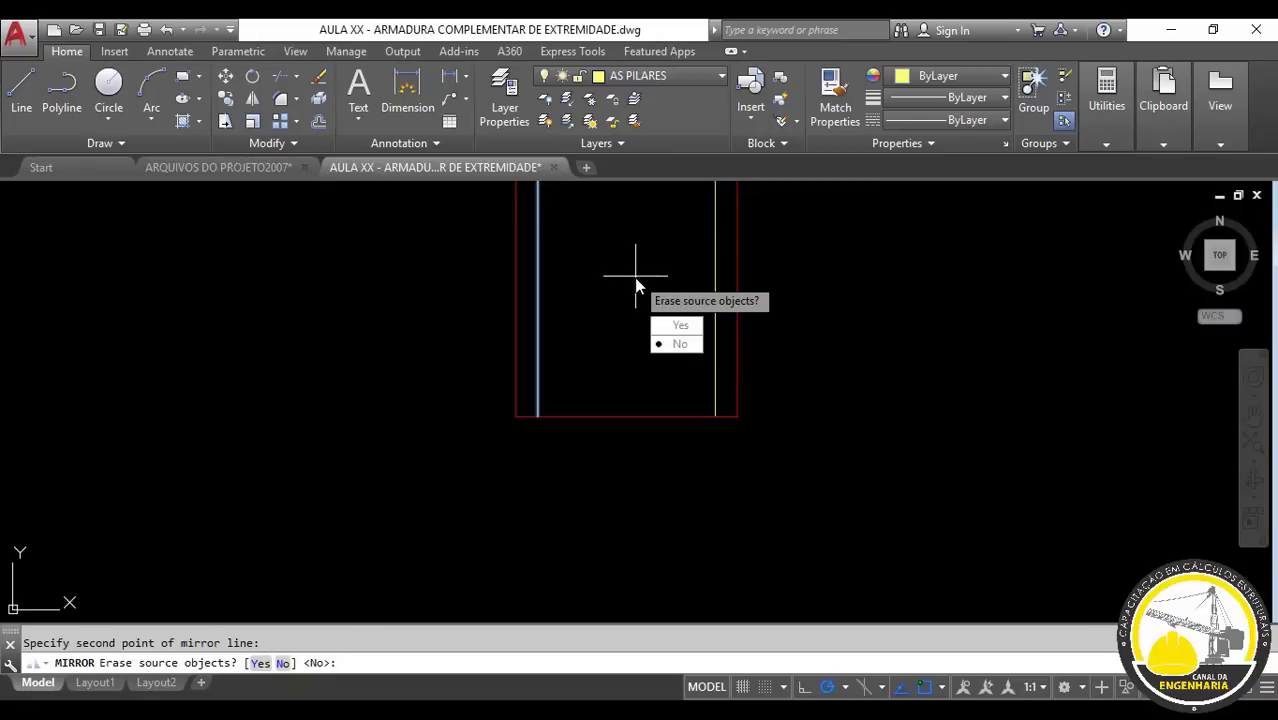
key(Return)
- Start a line near the pillar, cancel it, and recentre the view on the whole pillar
scroll(645, 285, down, 3)
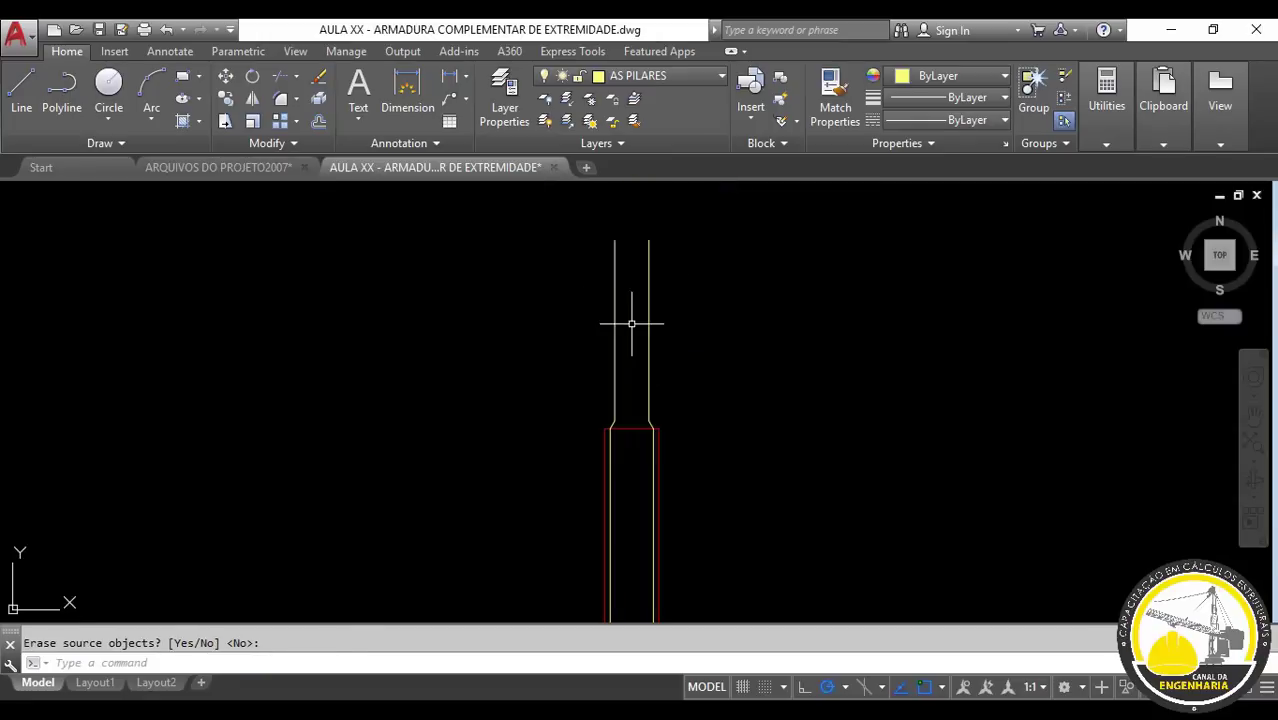
scroll(634, 330, down, 2)
scroll(611, 305, down, 2)
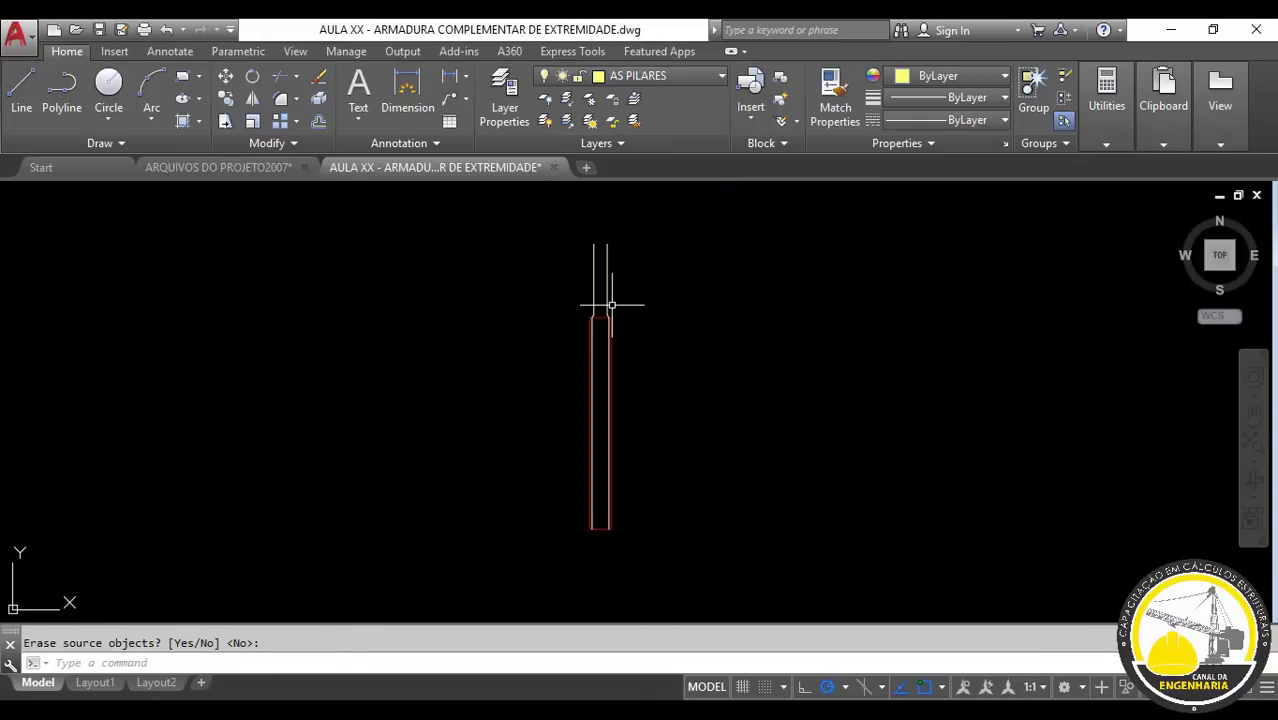
text(l)
key(Return)
scroll(584, 540, up, 2)
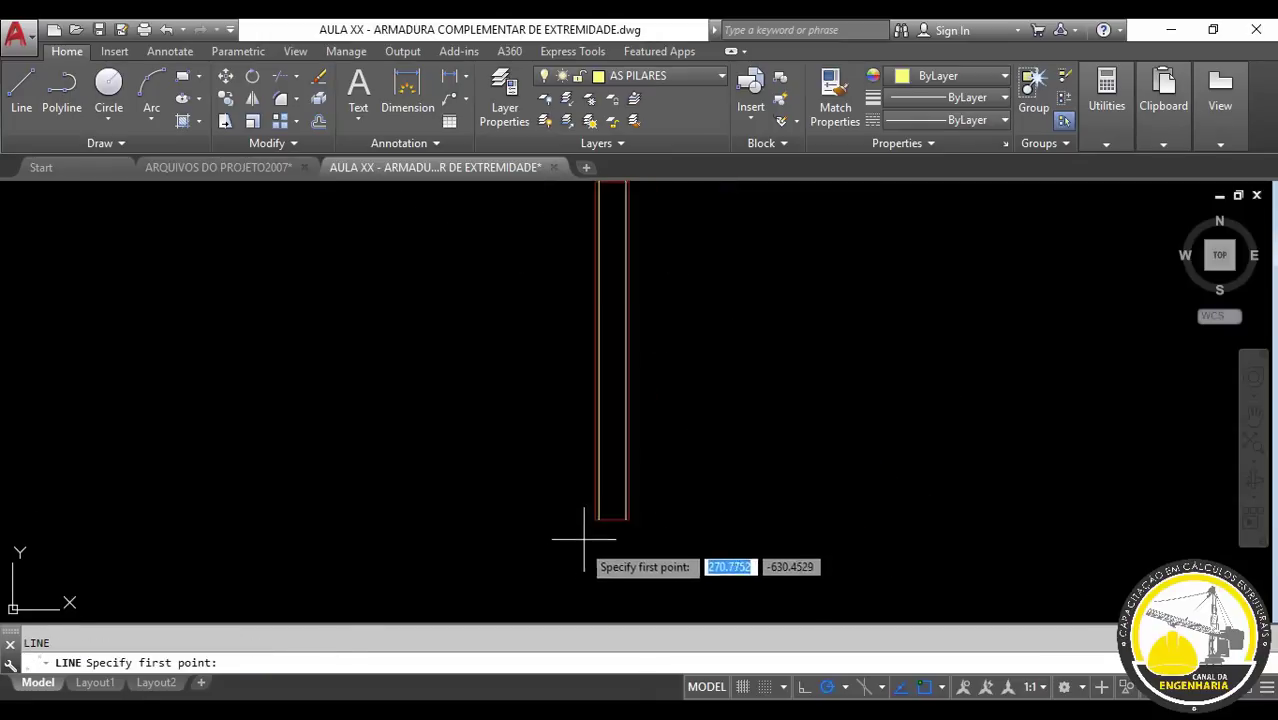
scroll(584, 540, up, 2)
click(643, 491)
scroll(679, 380, down, 2)
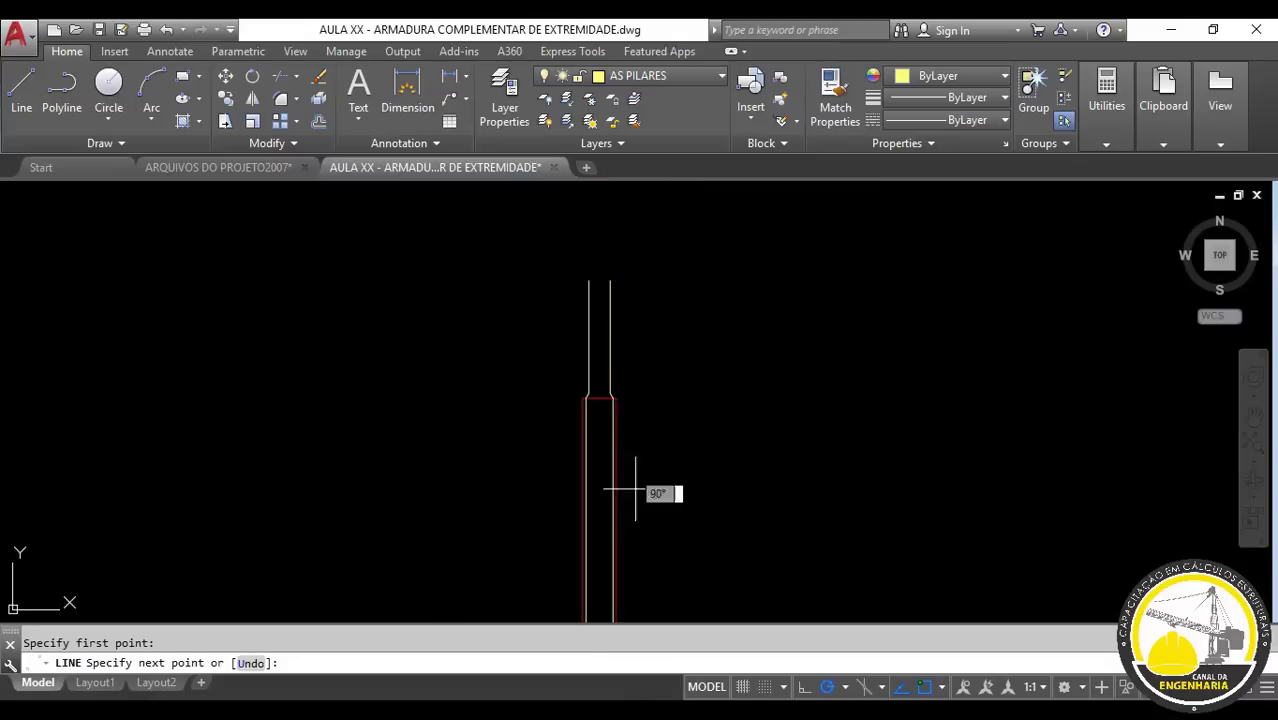
scroll(615, 280, up, 2)
scroll(590, 275, up, 1)
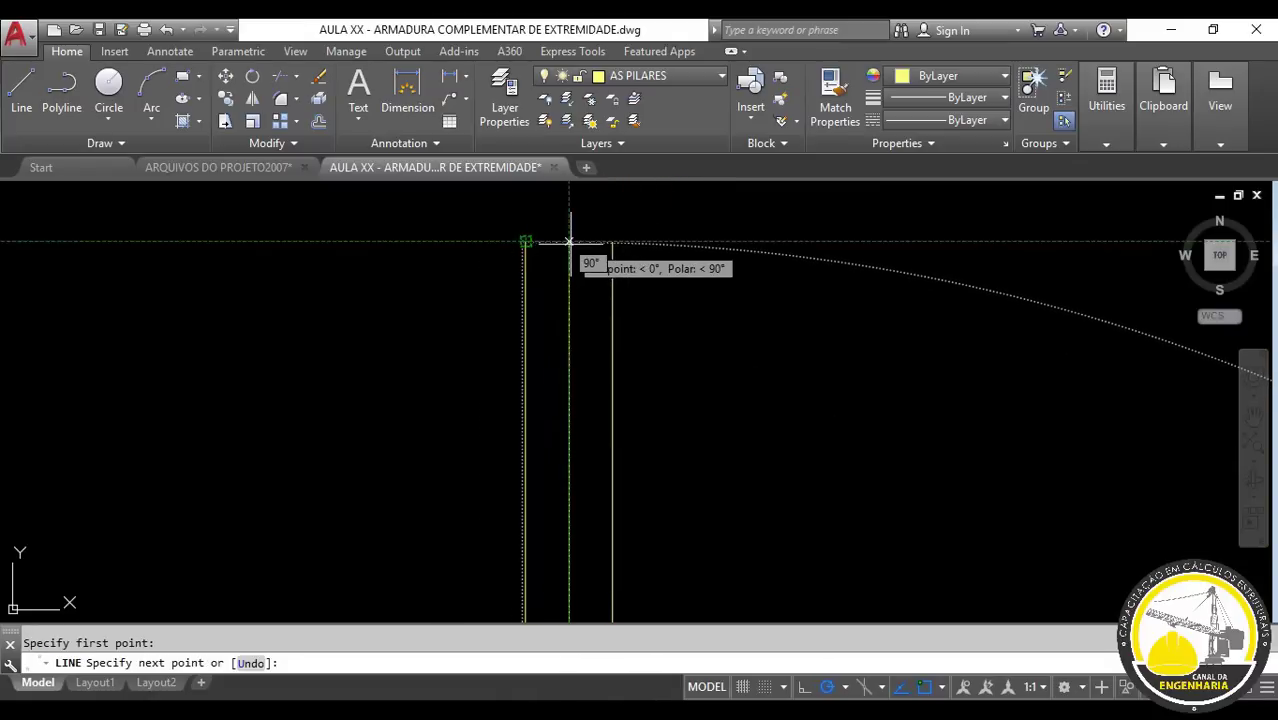
key(Escape)
scroll(586, 285, down, 2)
scroll(582, 295, up, 3)
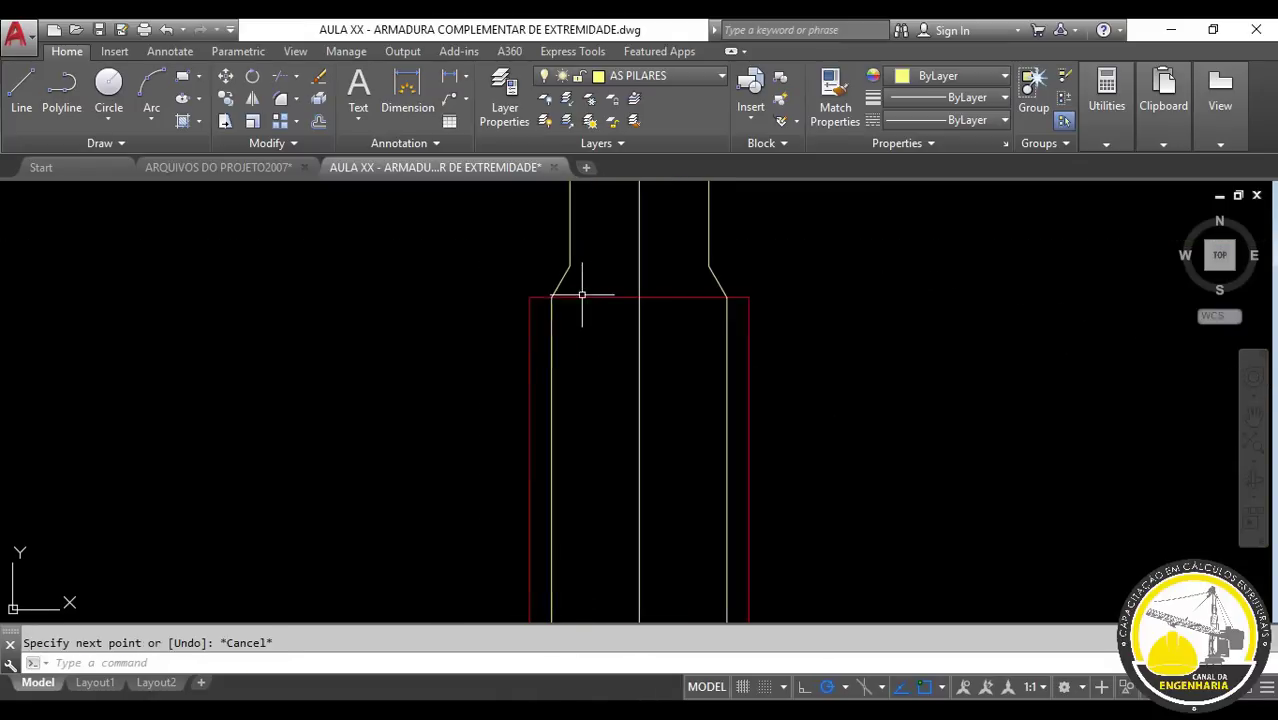
scroll(740, 258, down, 2)
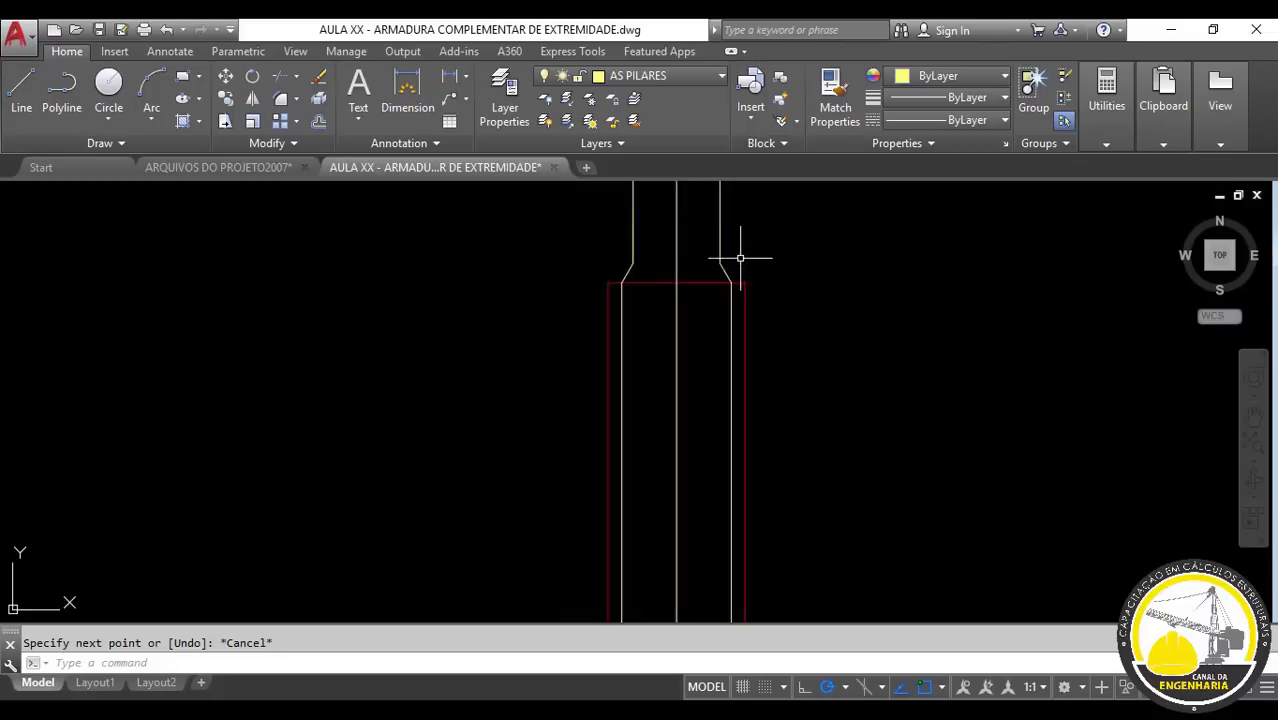
scroll(740, 258, down, 3)
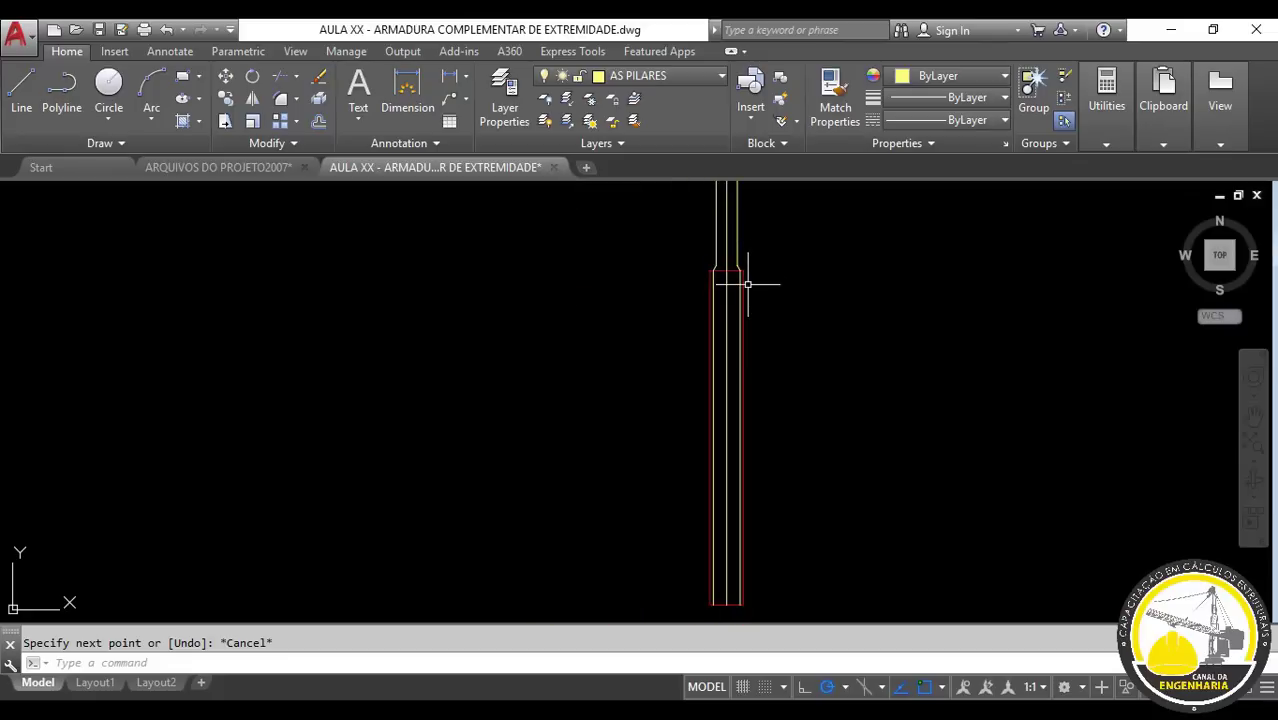
scroll(748, 285, down, 3)
middle_drag(765, 334, 682, 379)
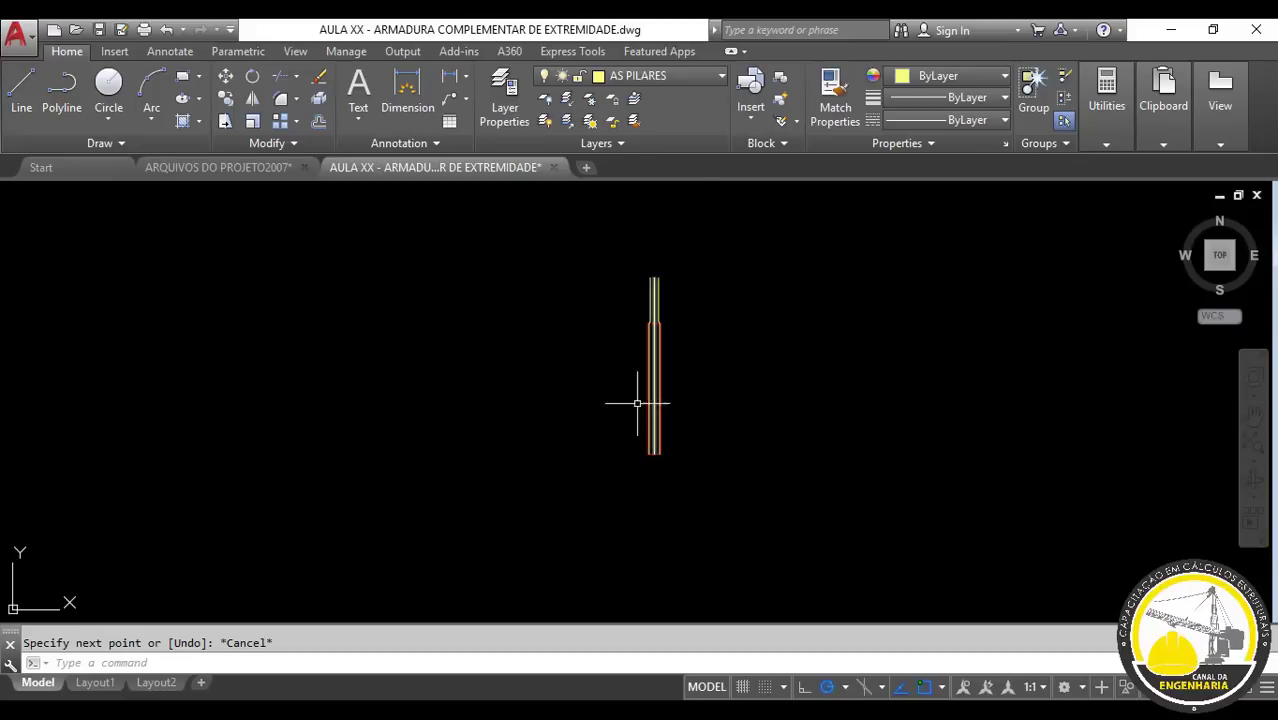
scroll(636, 400, up, 5)
middle_drag(752, 533, 622, 297)
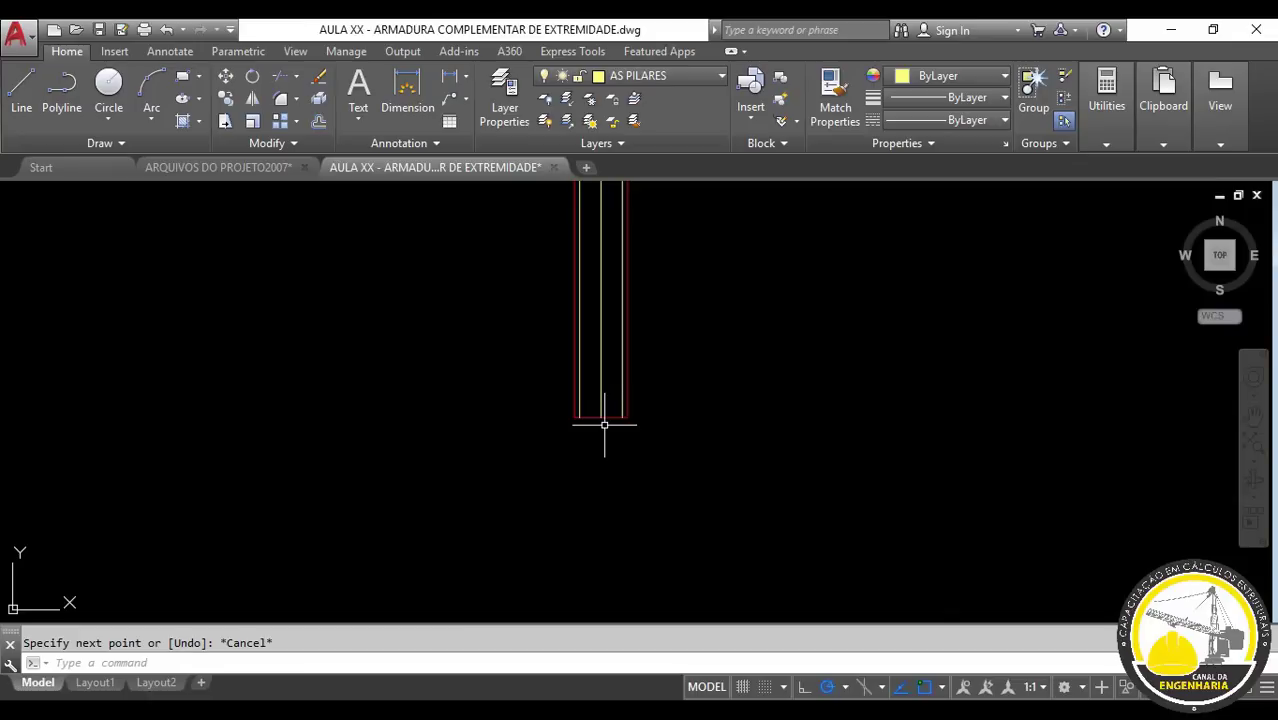
scroll(595, 415, up, 5)
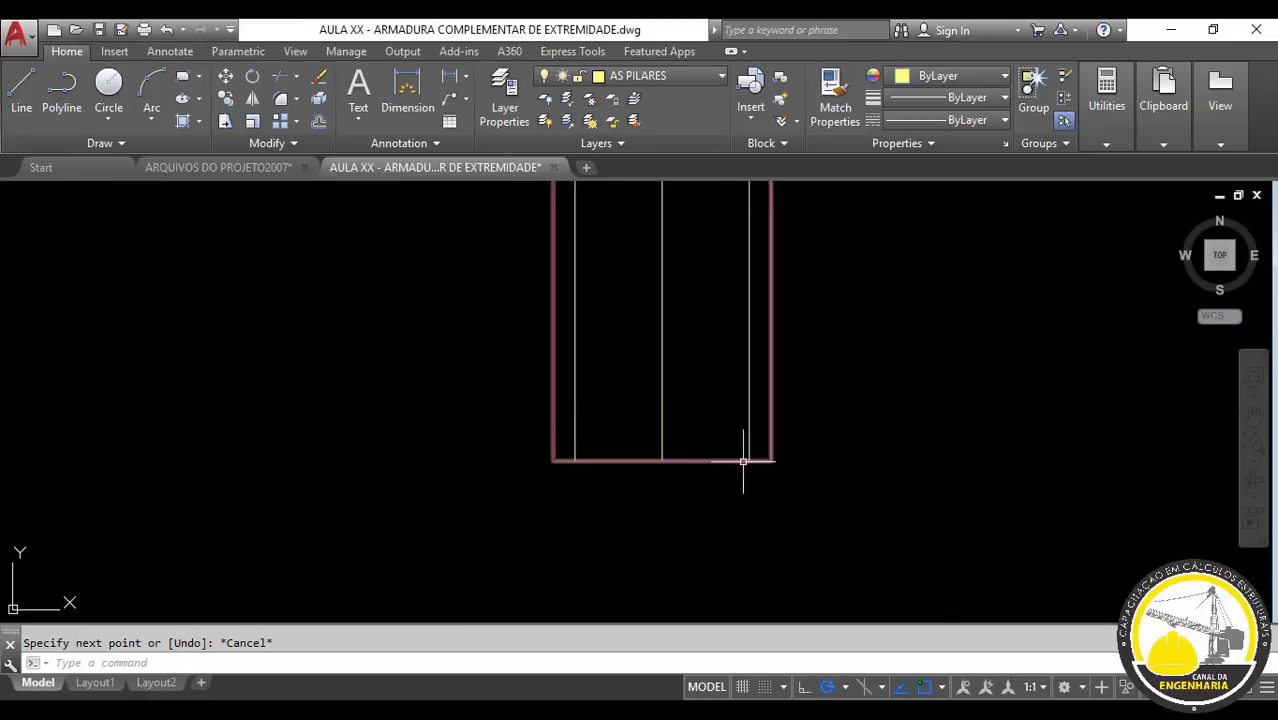
scroll(574, 404, down, 7)
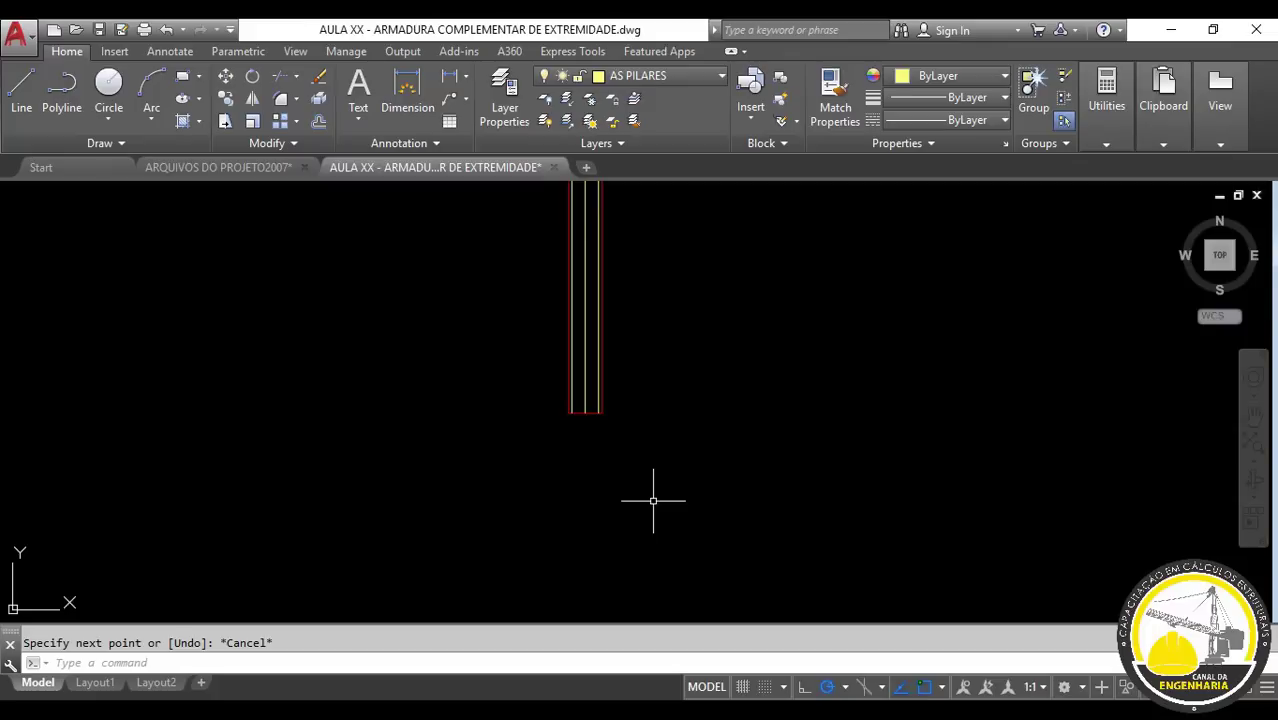
scroll(580, 428, up, 2)
scroll(580, 428, up, 4)
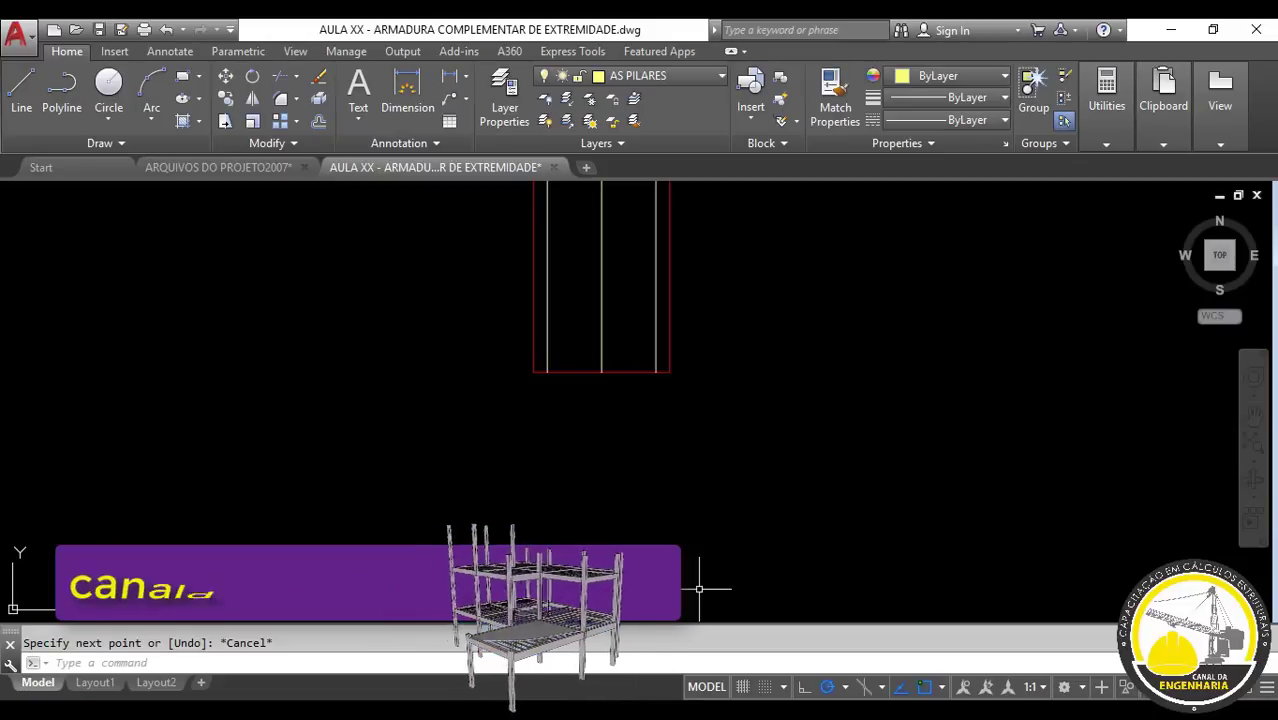
scroll(719, 194, down, 2)
middle_drag(719, 194, 678, 436)
scroll(595, 300, down, 2)
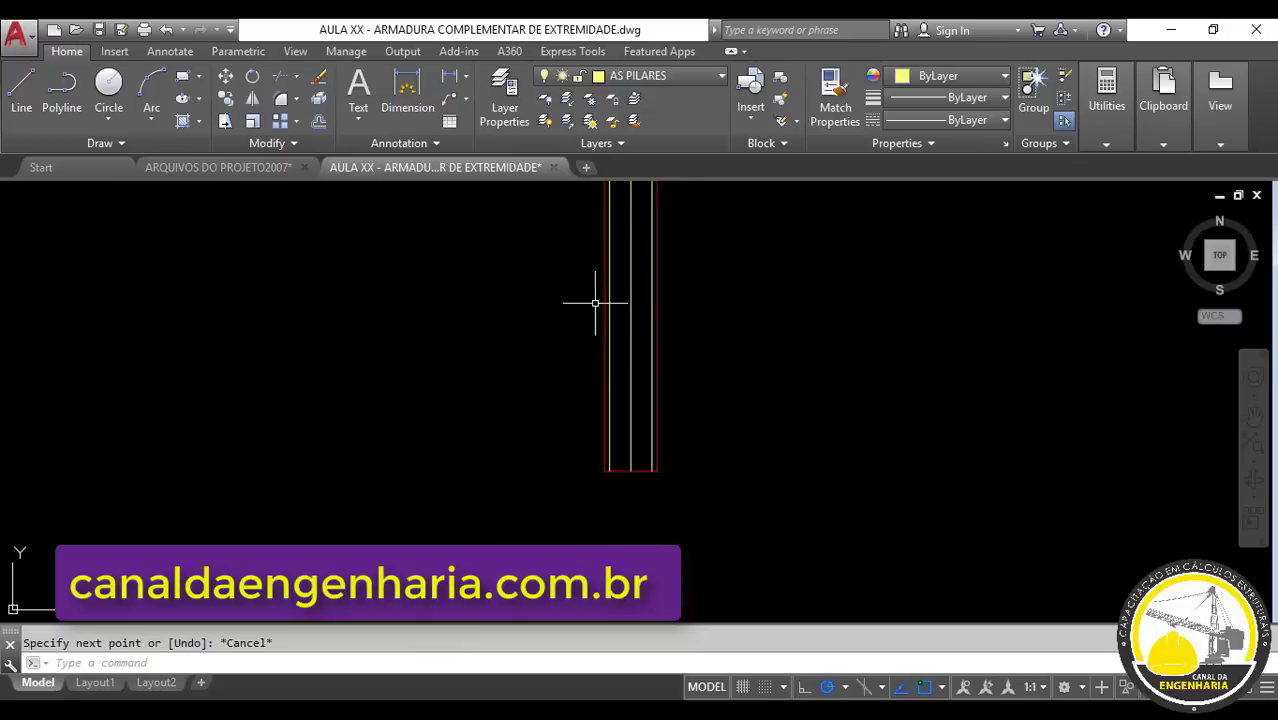
scroll(600, 305, down, 2)
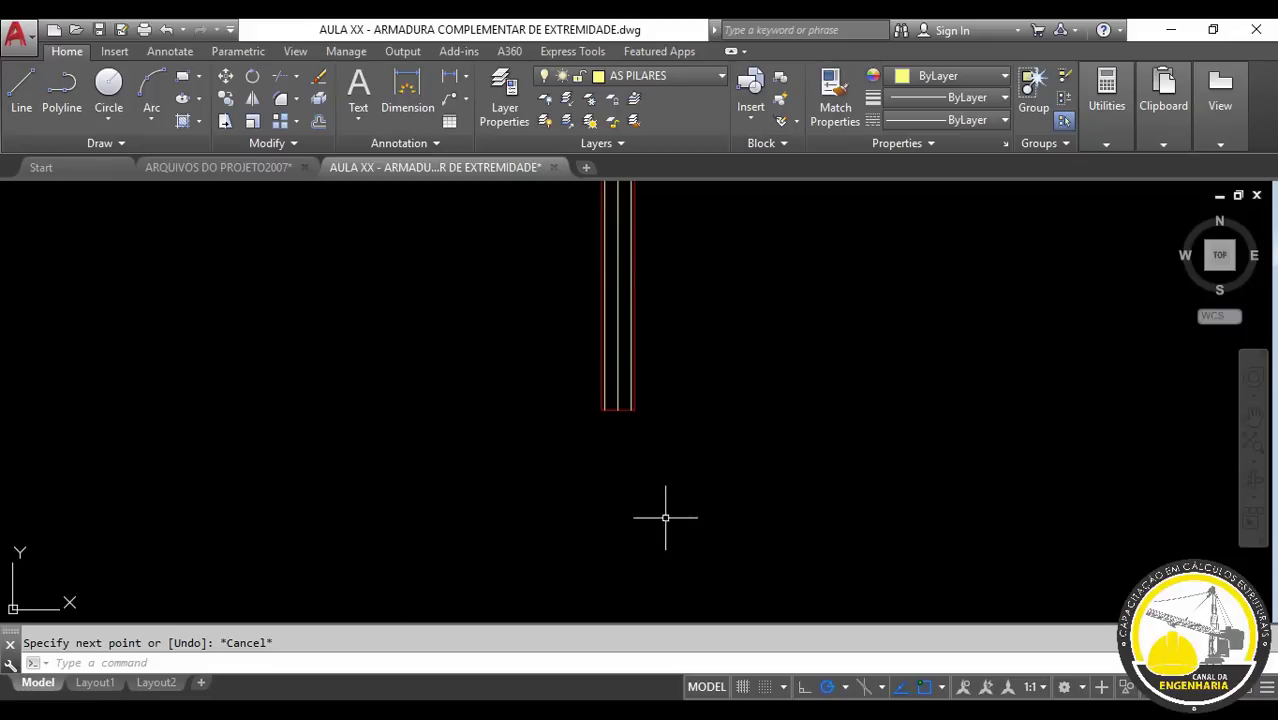
scroll(608, 408, up, 4)
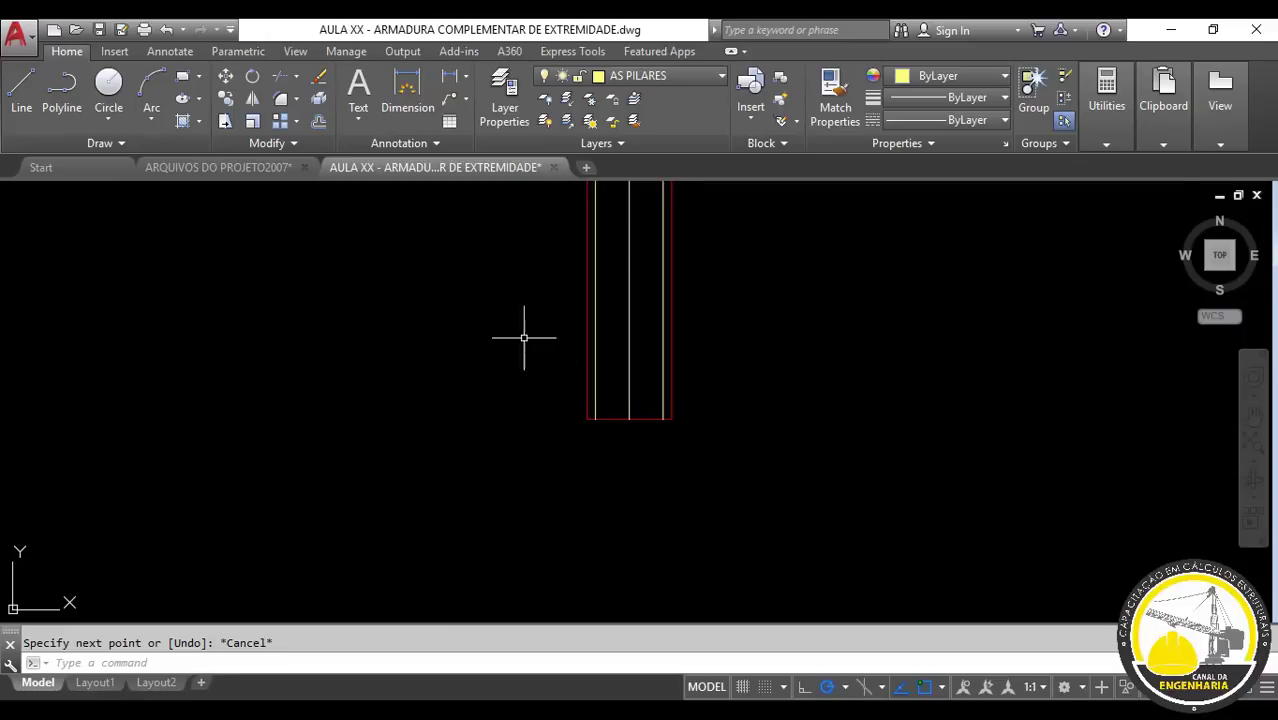
scroll(620, 400, down, 2)
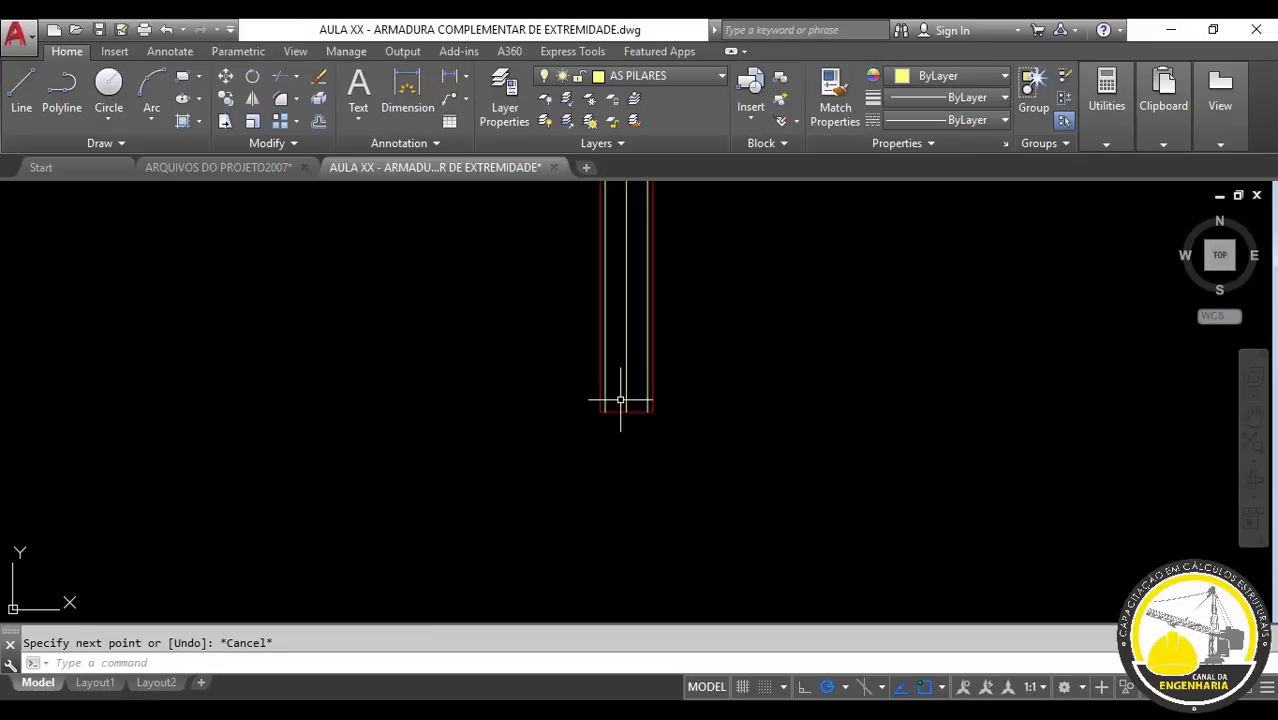
scroll(659, 359, up, 2)
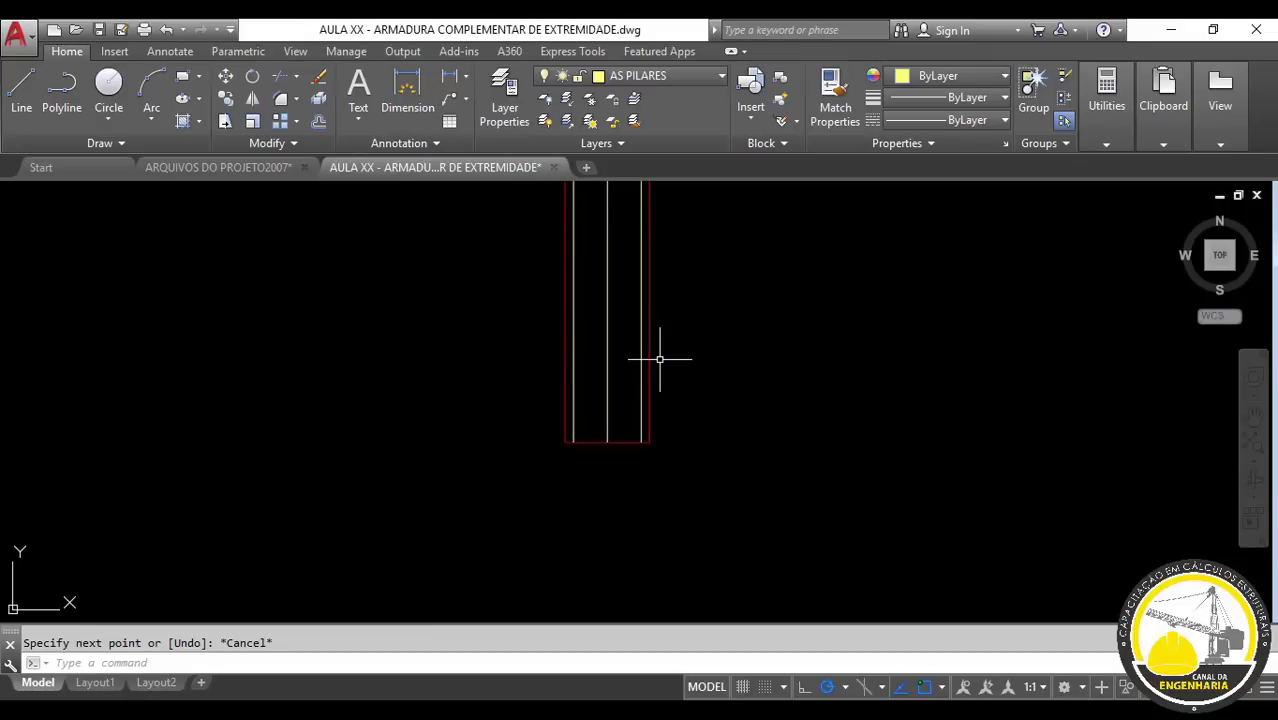
- Draw an L-shaped polyline below the pillar with a 0.3 horizontal leg and a 1-unit vertical leg
scroll(575, 432, up, 4)
text(pl)
key(Return)
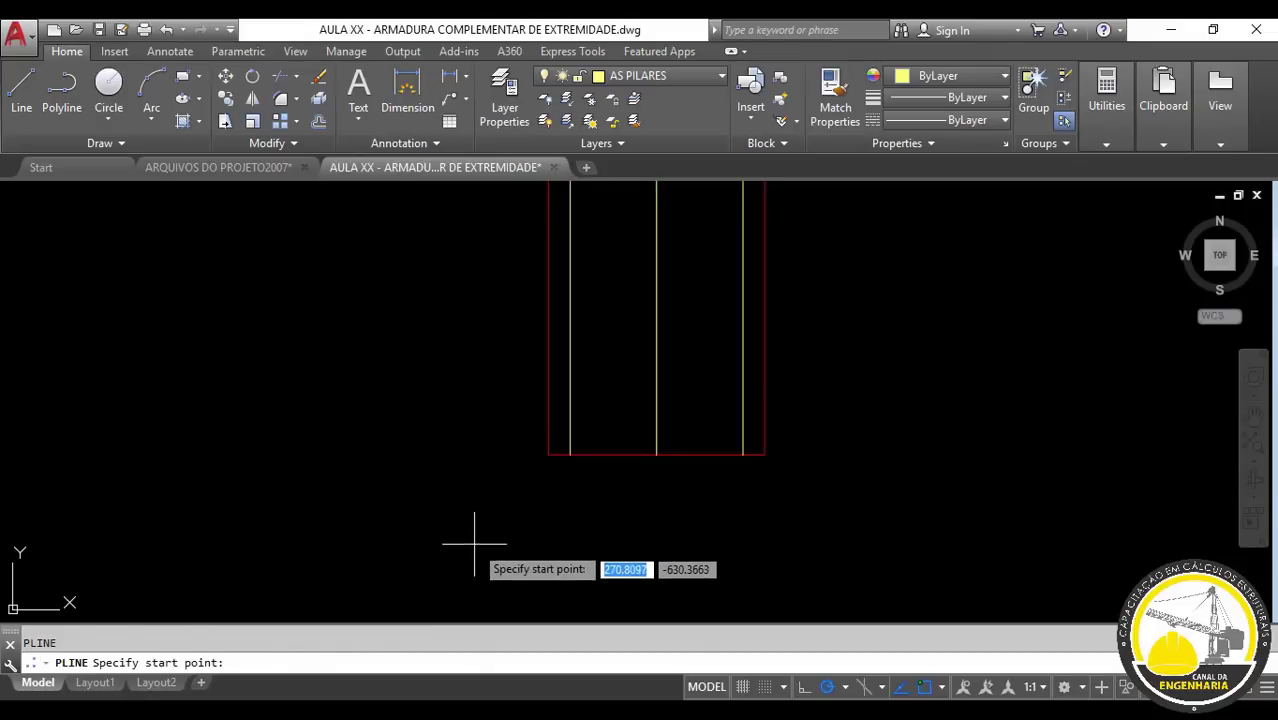
click(474, 542)
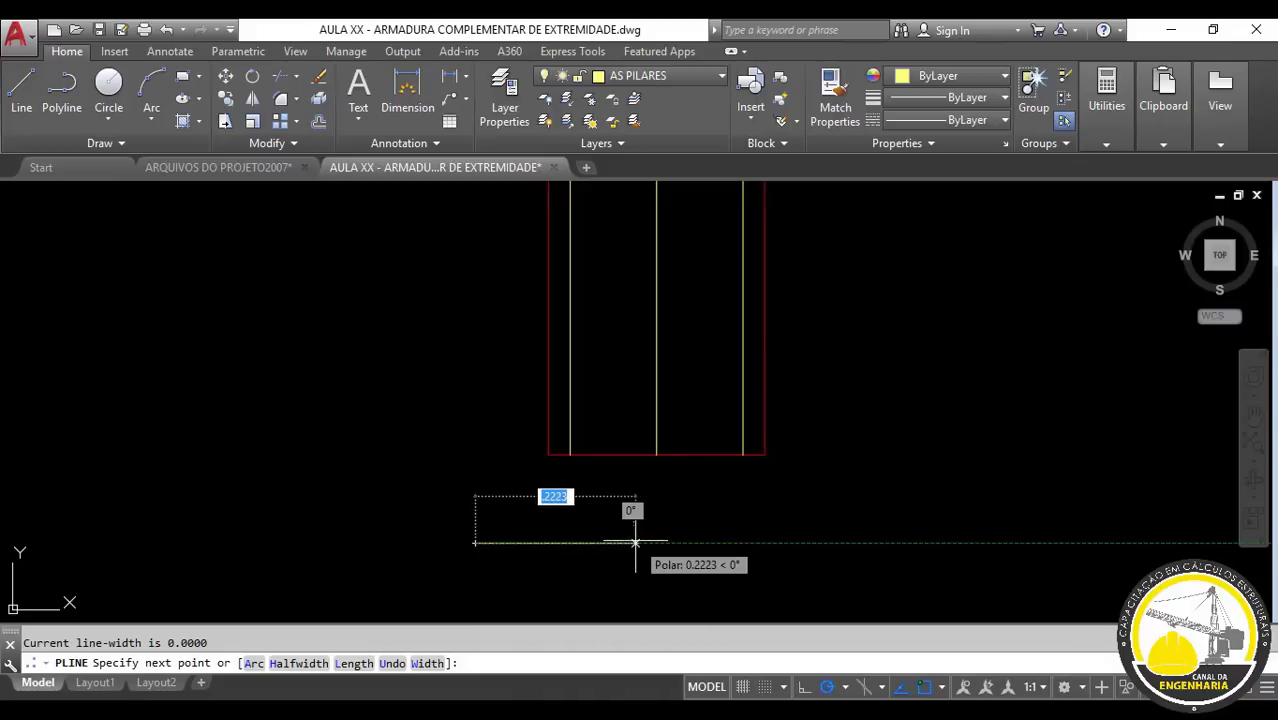
text(3)
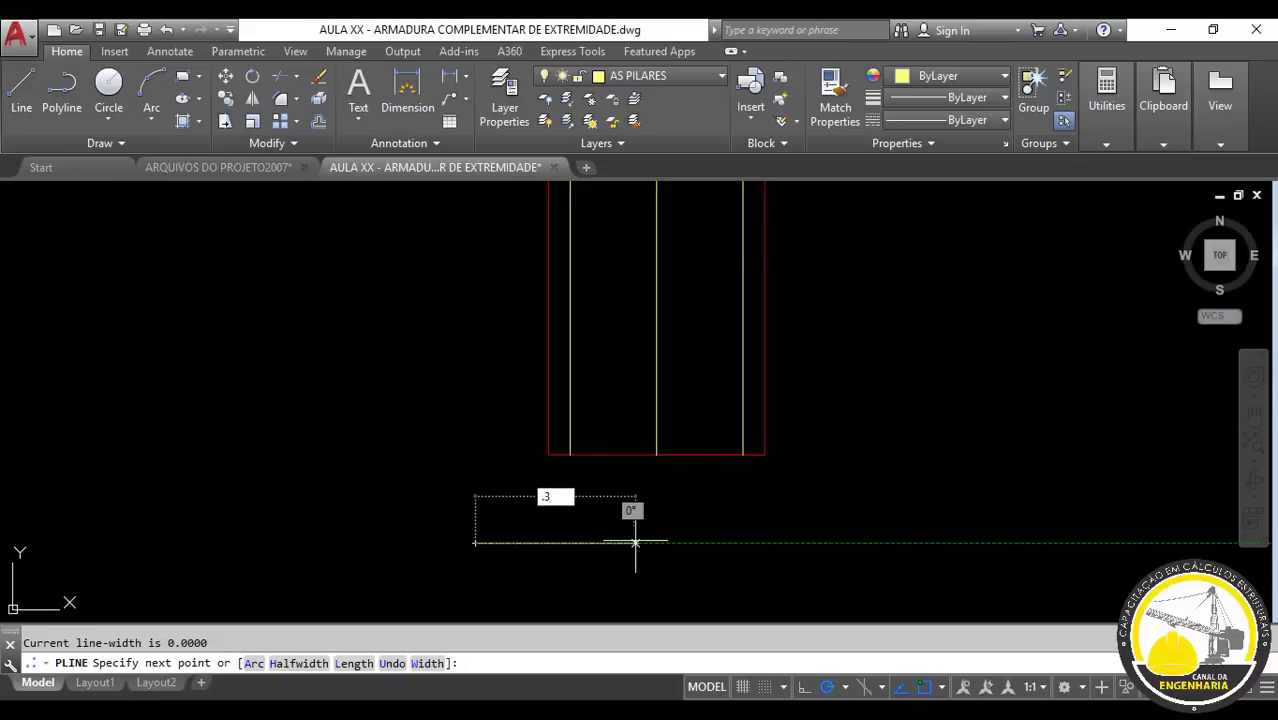
key(Return)
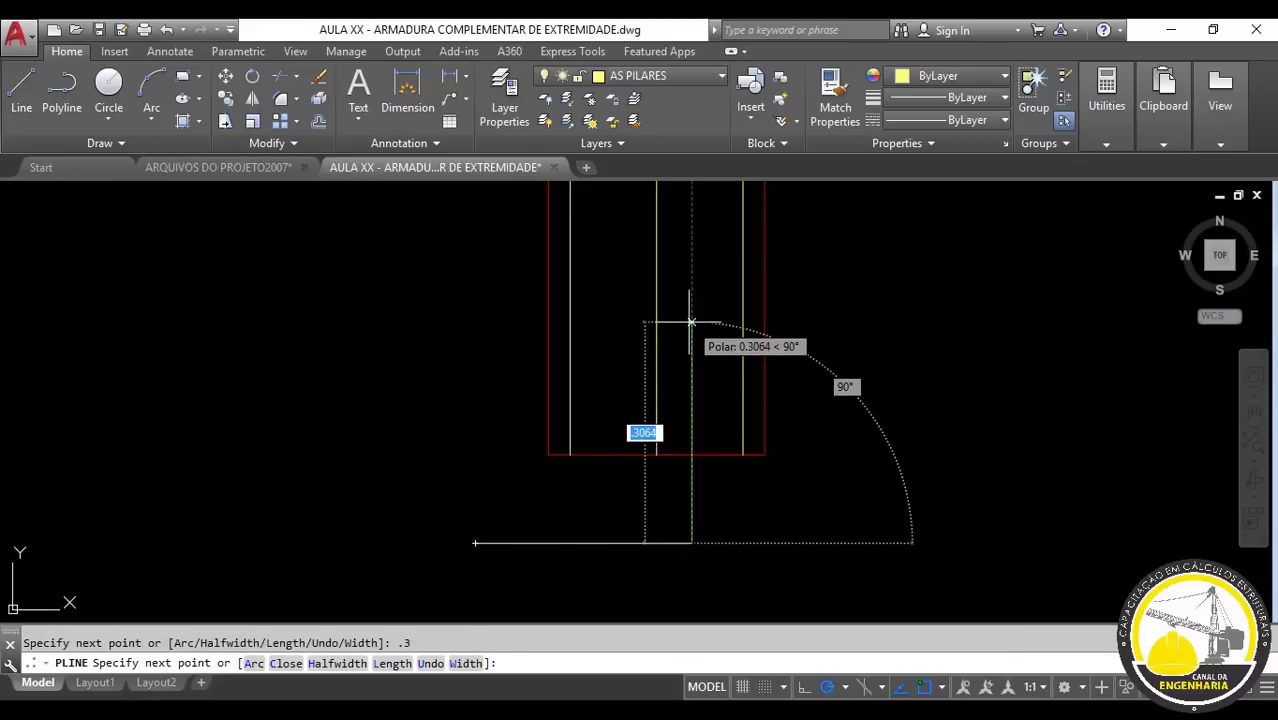
text(1.5)
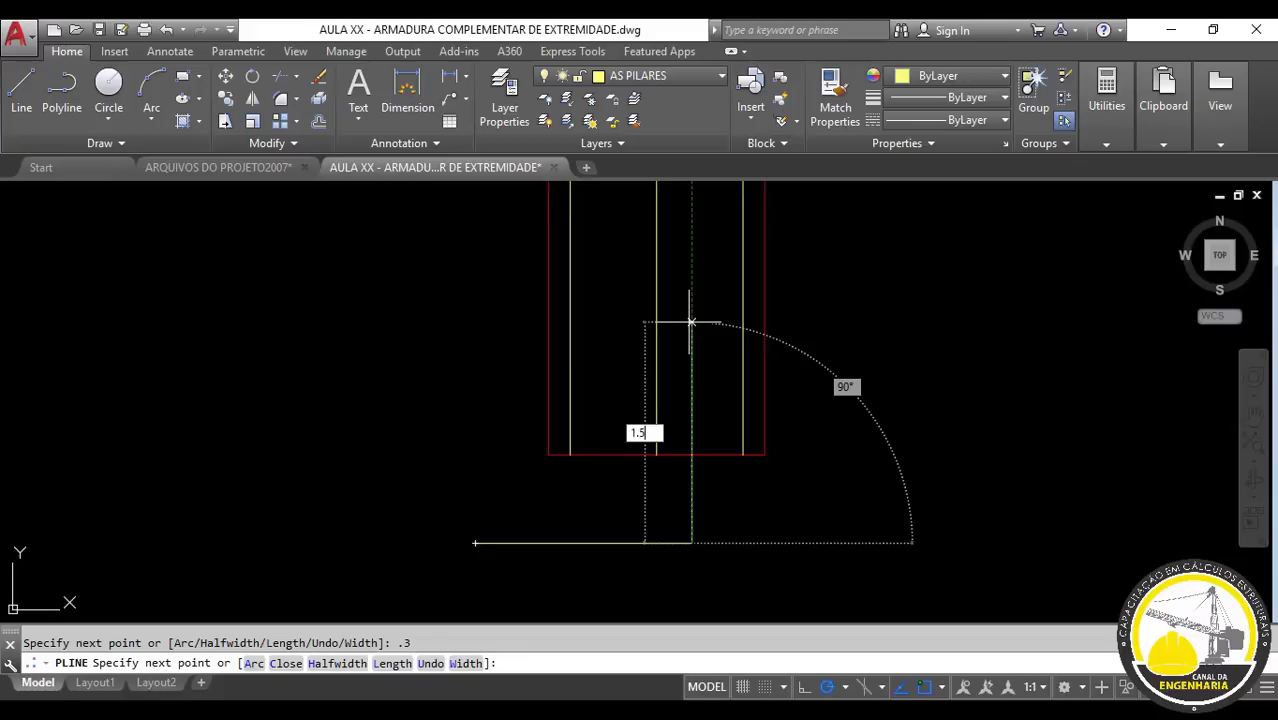
key(Return)
key(Escape)
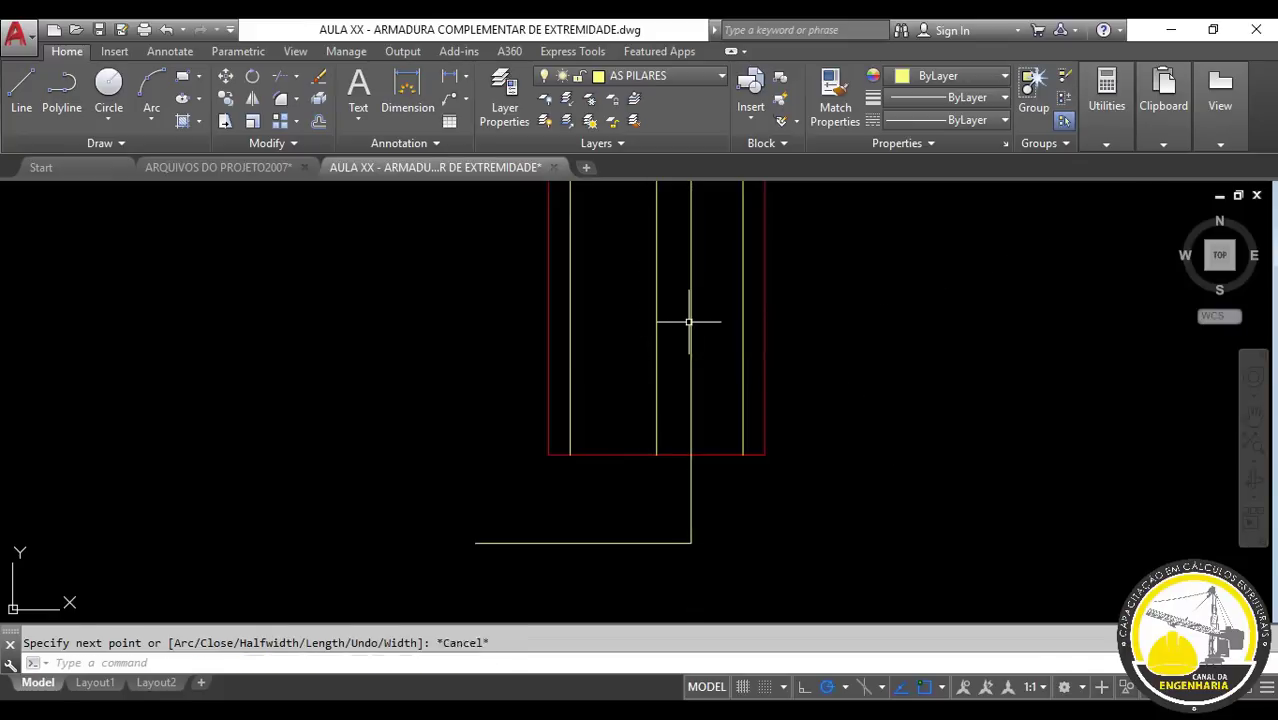
text(T)
key(Return)
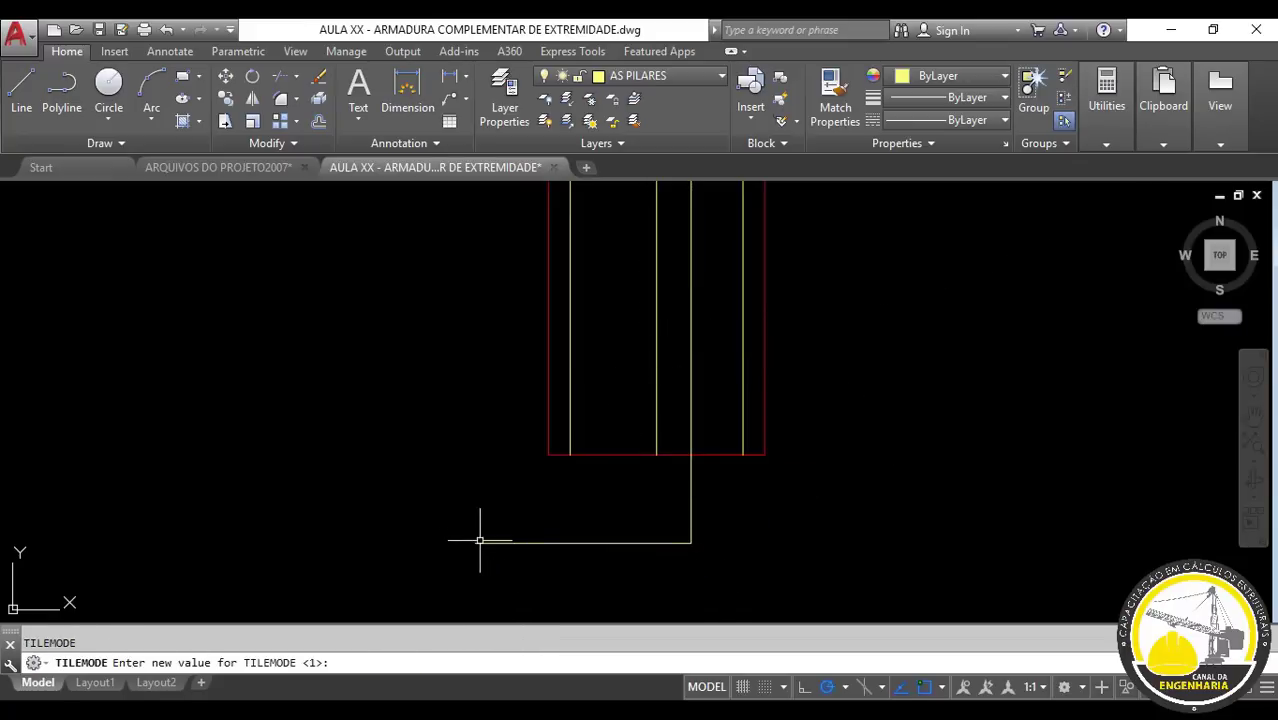
key(Escape)
text(di)
key(Return)
click(476, 543)
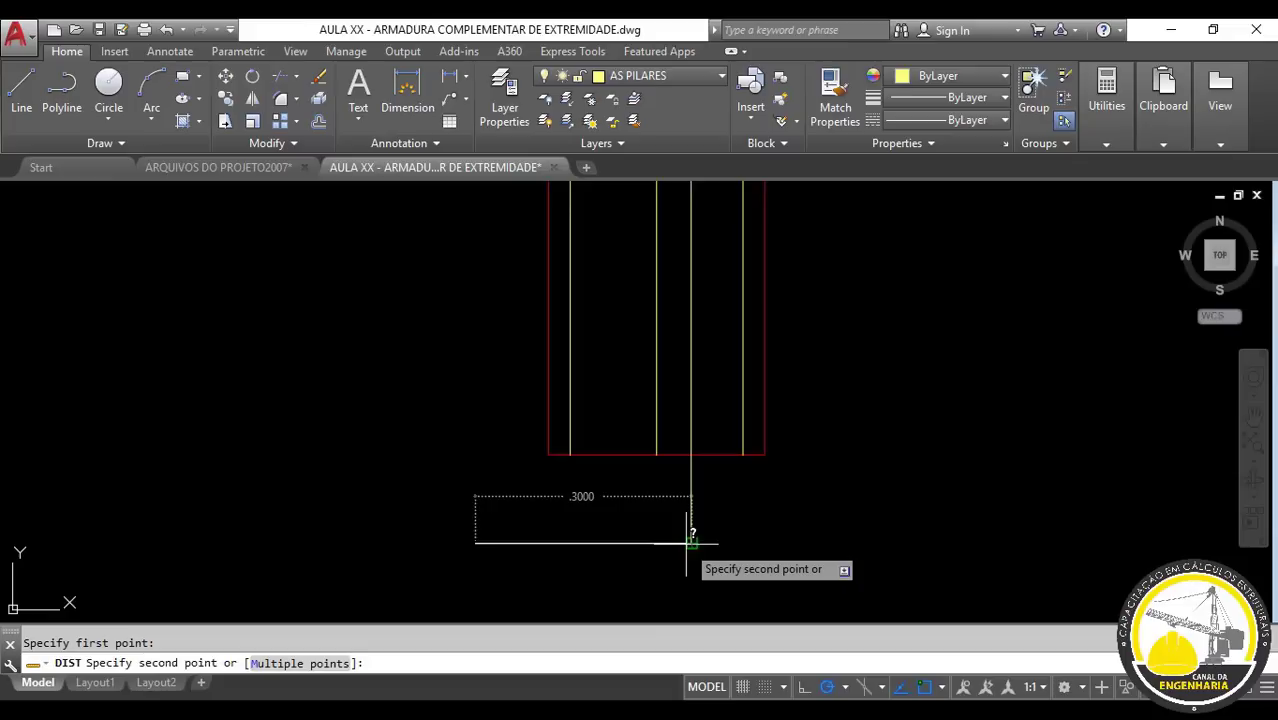
key(Escape)
scroll(690, 543, down, 5)
scroll(693, 530, up, 4)
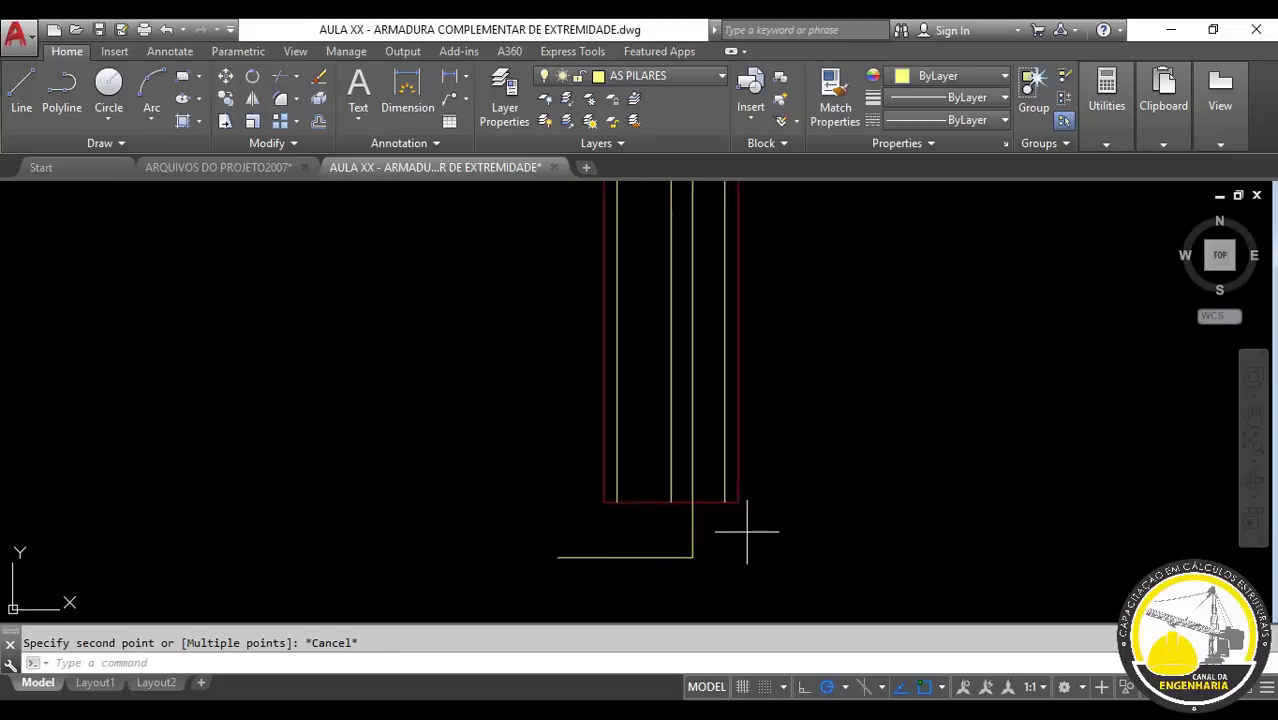
click(747, 532)
click(660, 588)
key(Return)
middle_drag(722, 583, 822, 531)
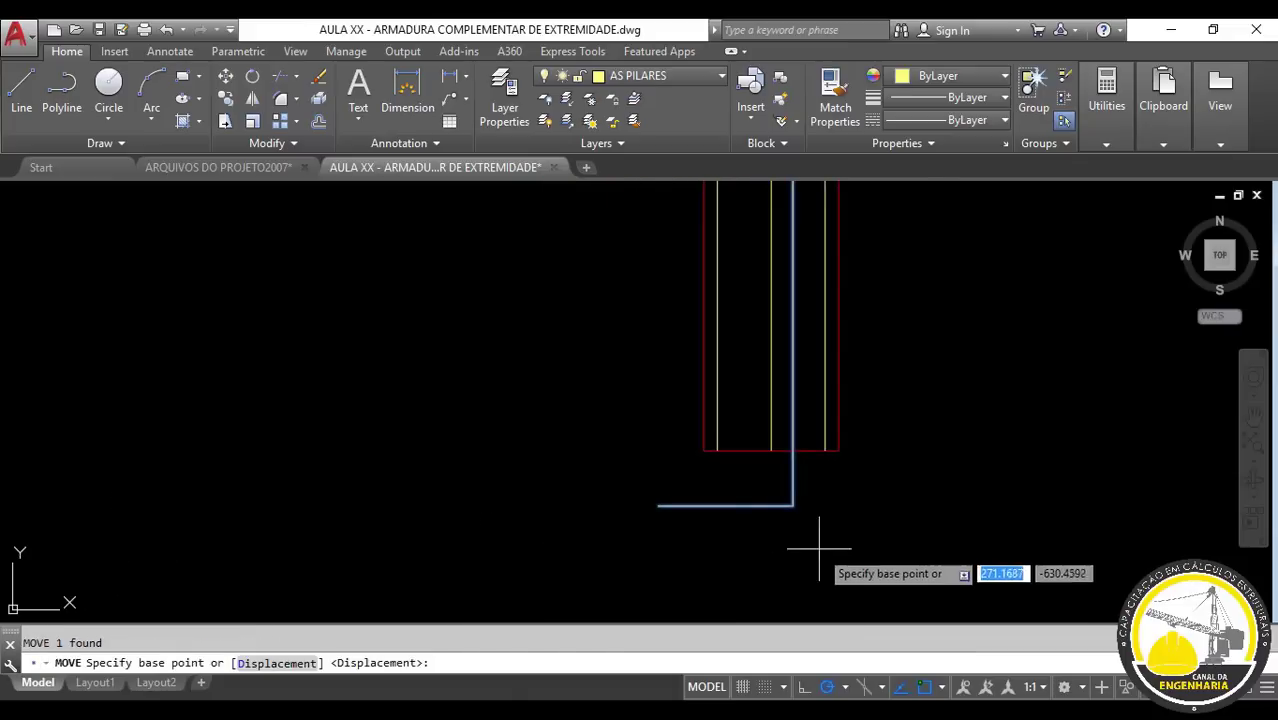
click(818, 548)
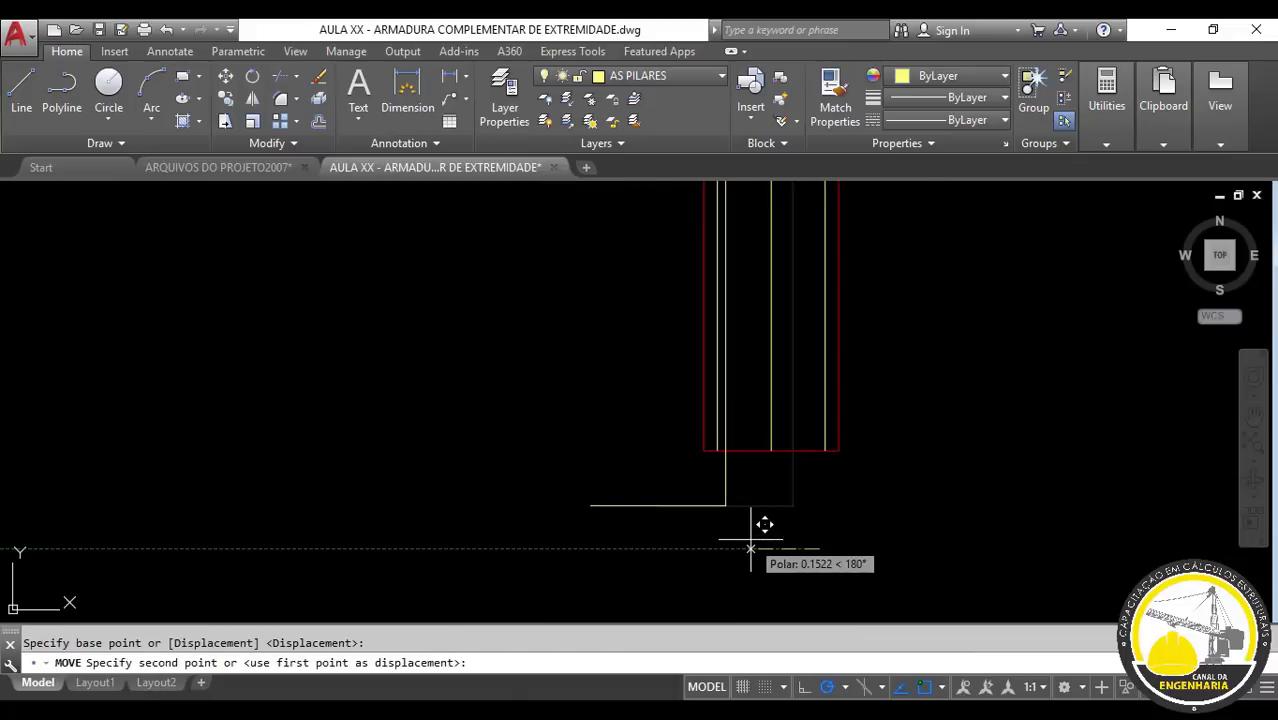
key(Escape)
scroll(855, 504, down, 2)
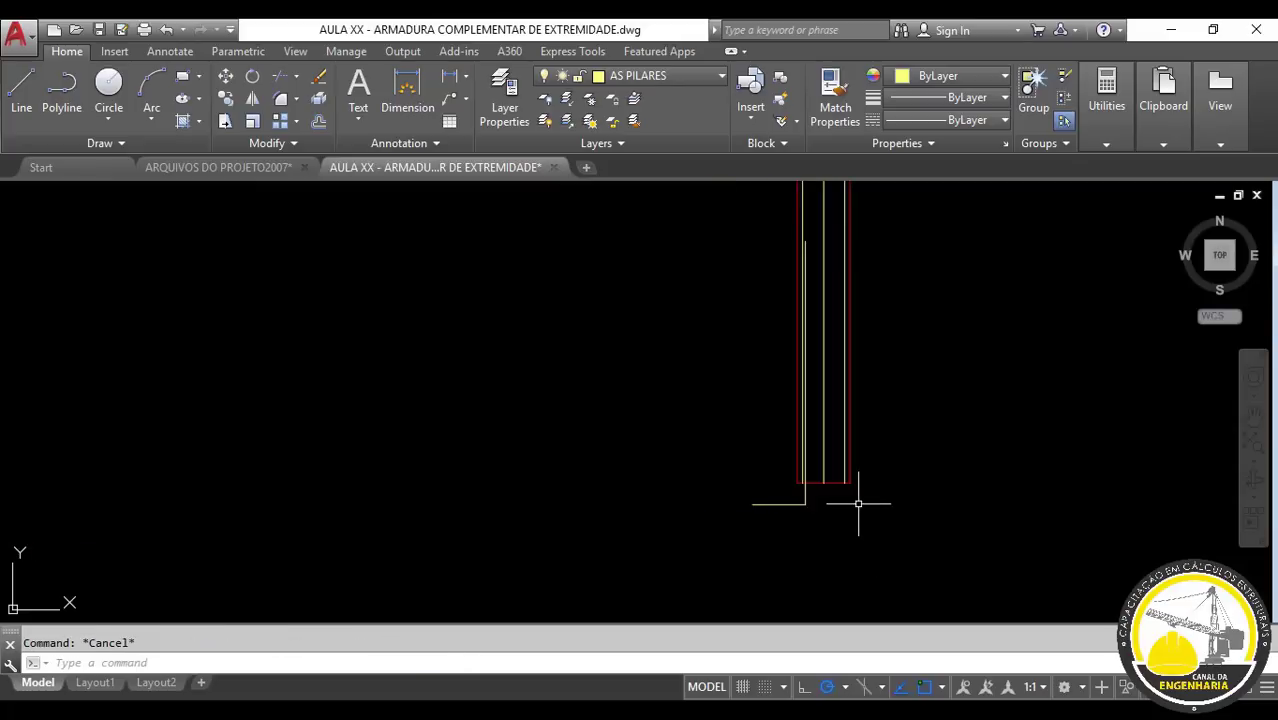
middle_drag(855, 504, 712, 518)
click(693, 505)
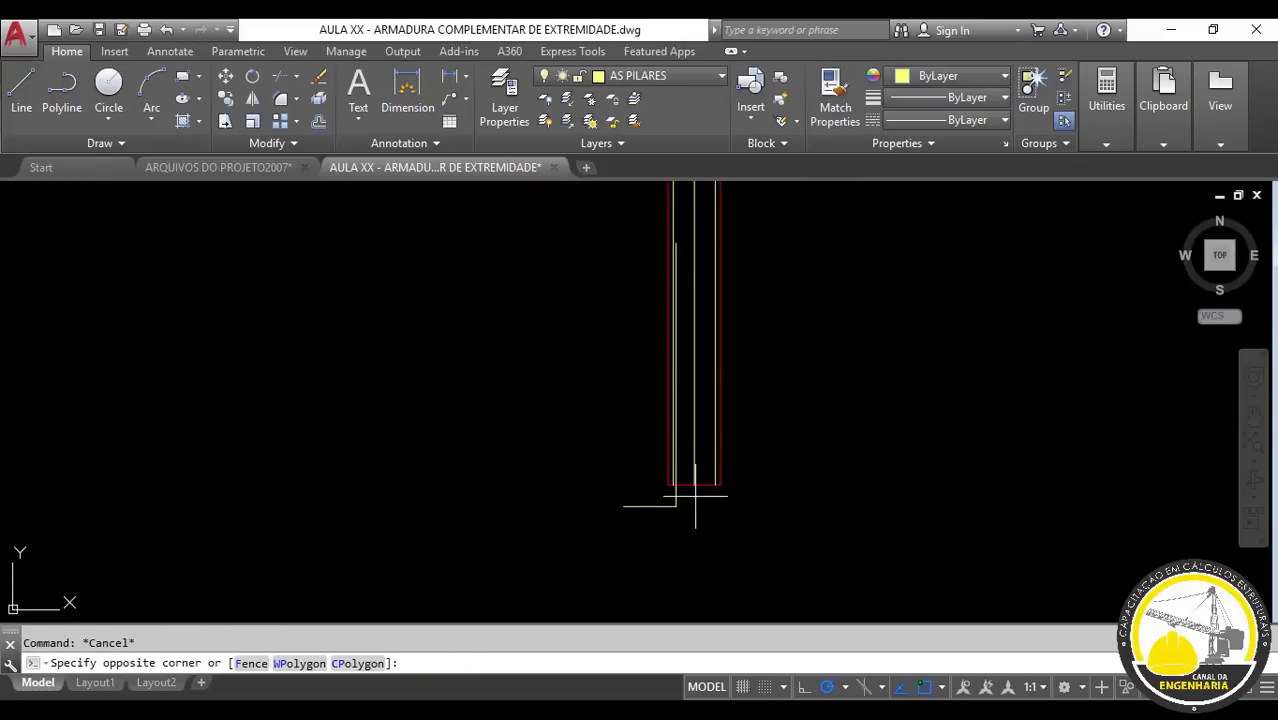
click(625, 520)
text(m)
key(Return)
click(837, 305)
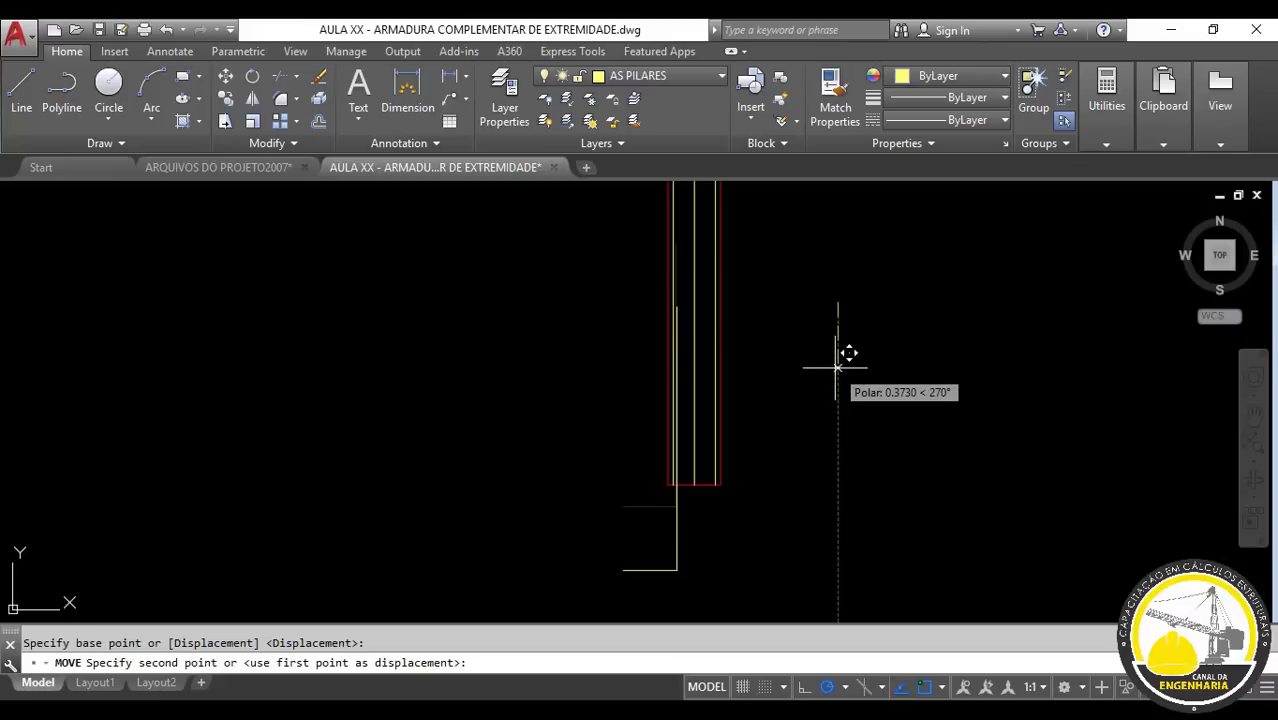
key(Escape)
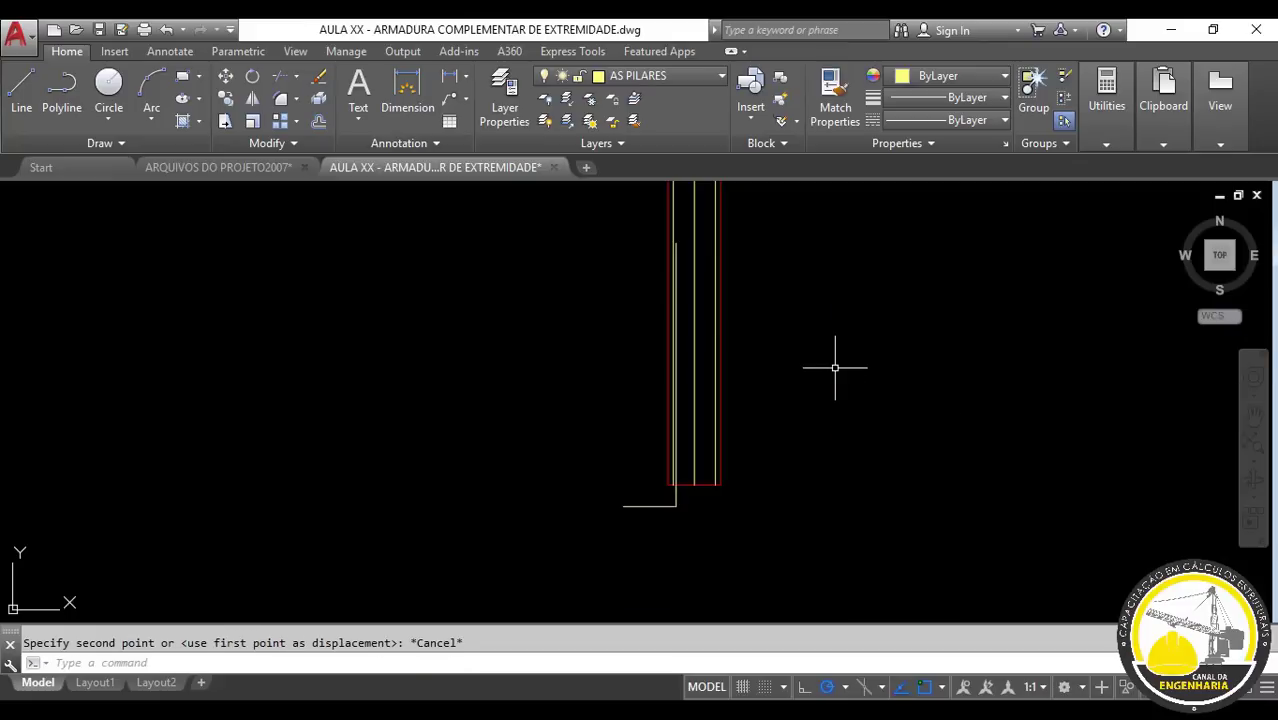
scroll(689, 249, up, 4)
click(686, 243)
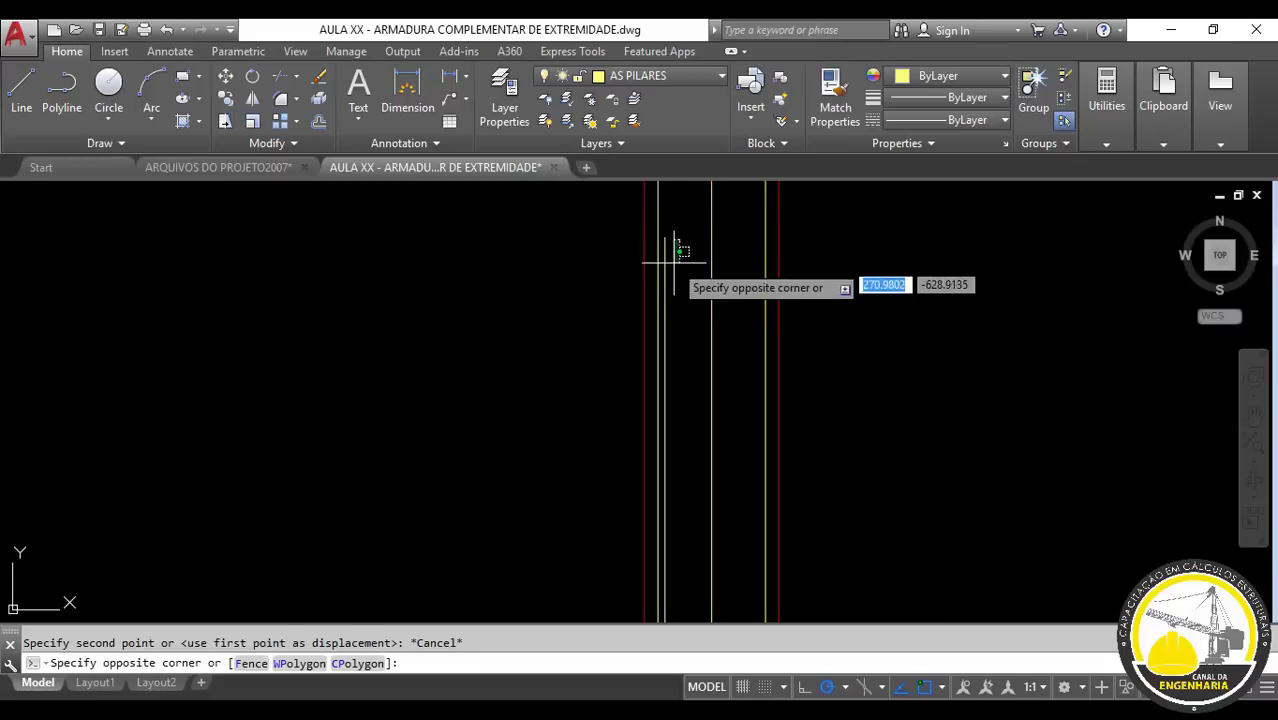
key(Escape)
scroll(752, 250, down, 6)
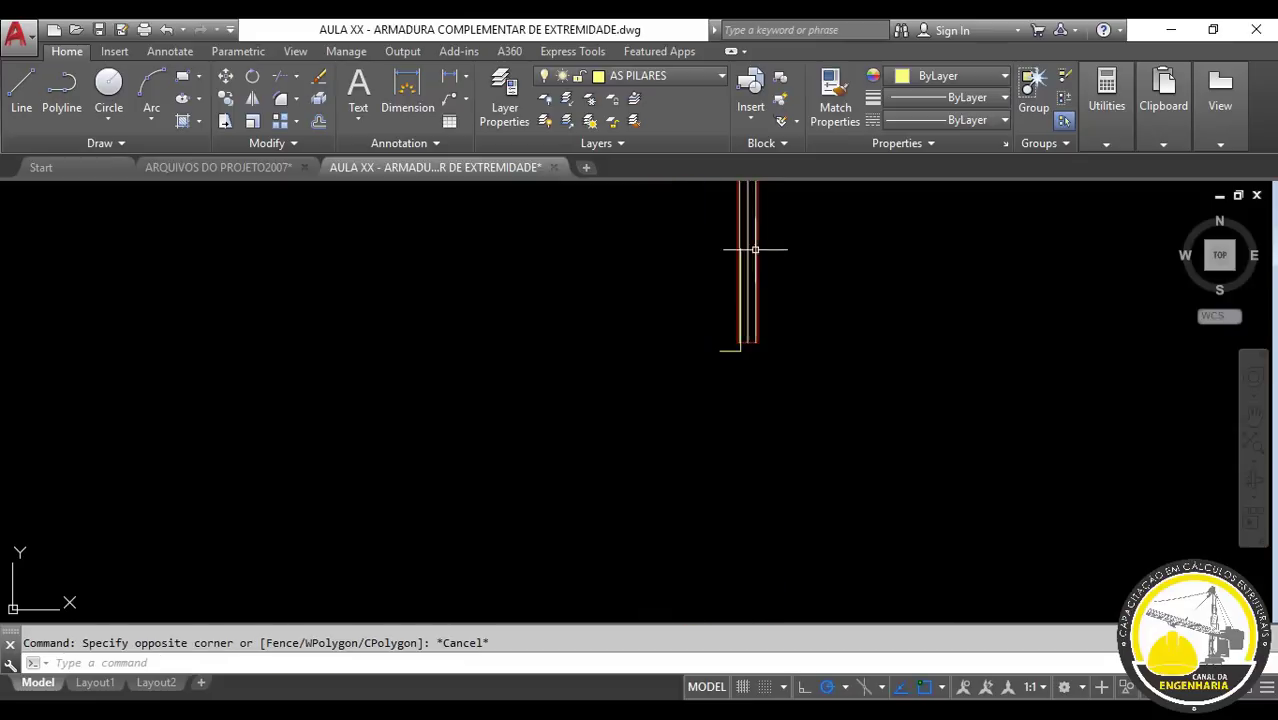
scroll(795, 285, up, 4)
middle_drag(545, 430, 739, 428)
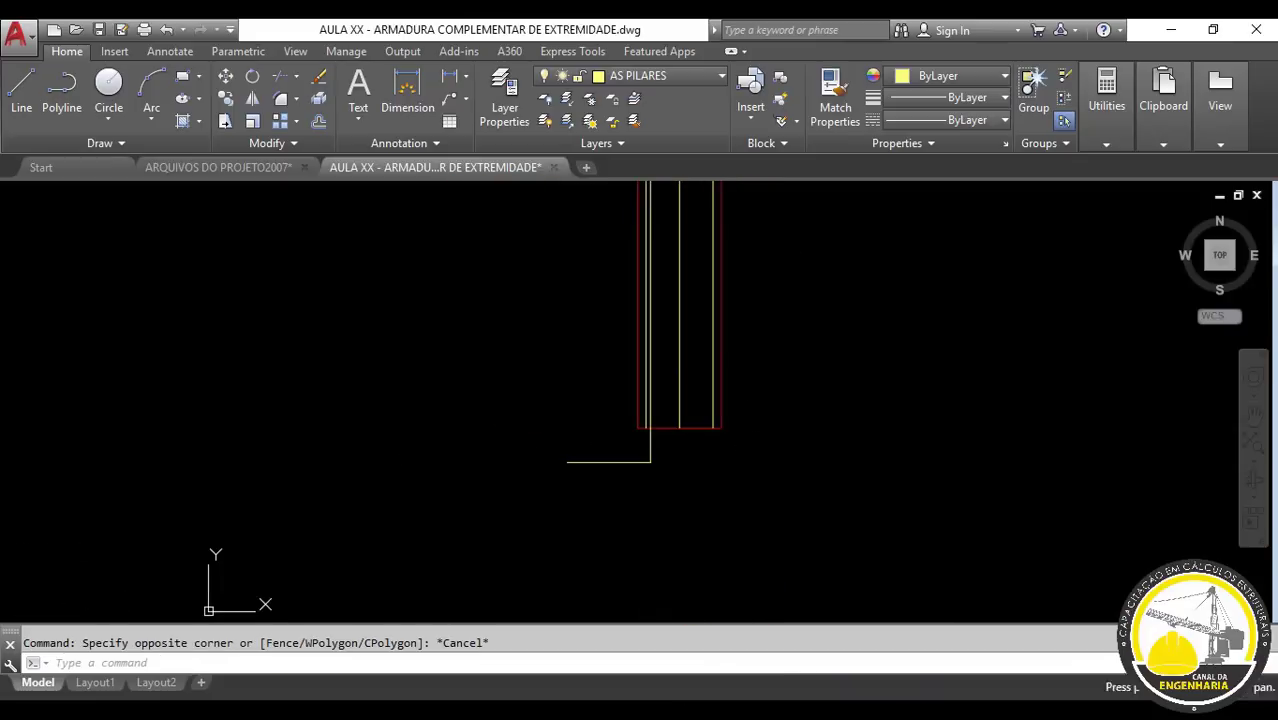
scroll(660, 458, up, 4)
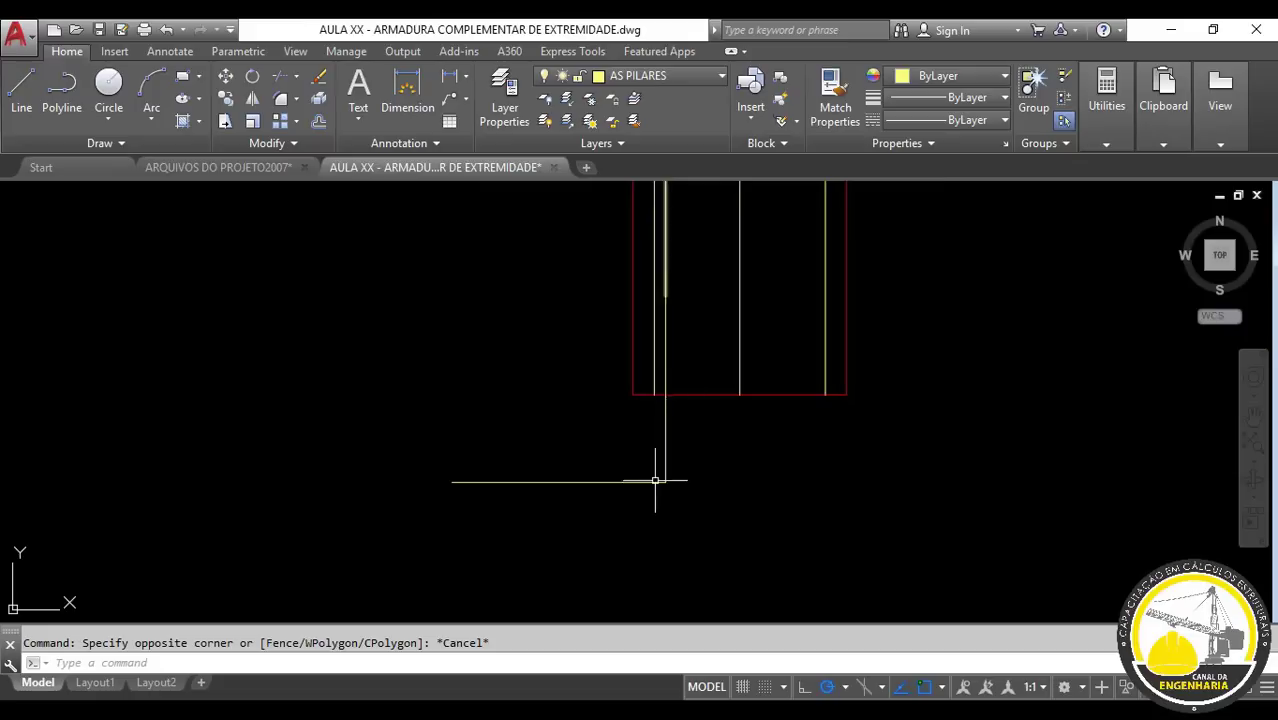
scroll(656, 480, up, 4)
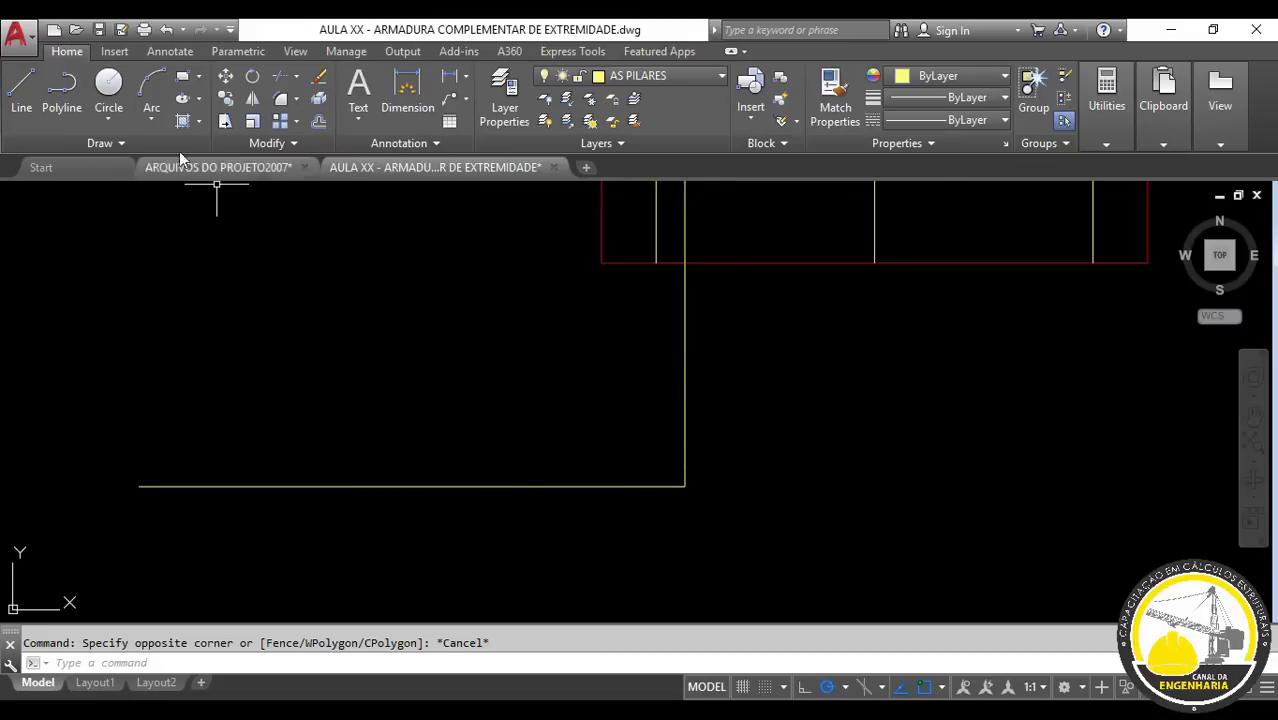
- Start a fillet with the radius set to 0.03
click(297, 100)
click(316, 129)
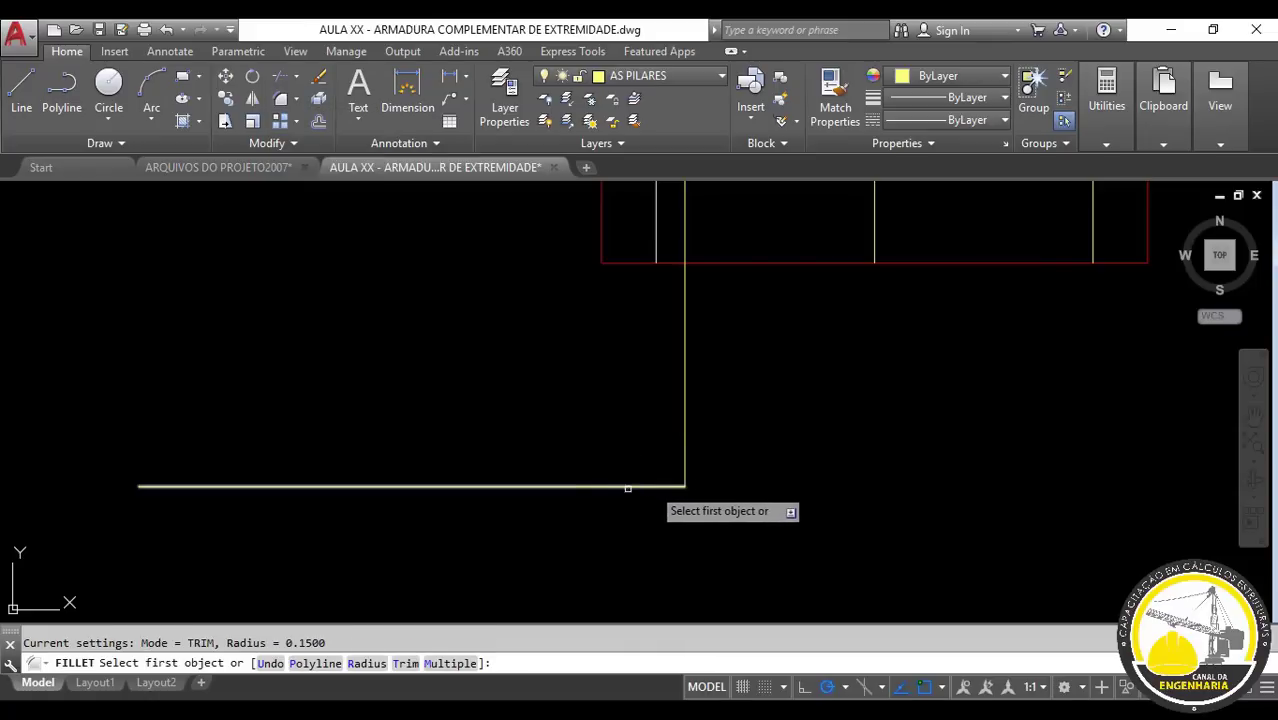
text(R)
key(Return)
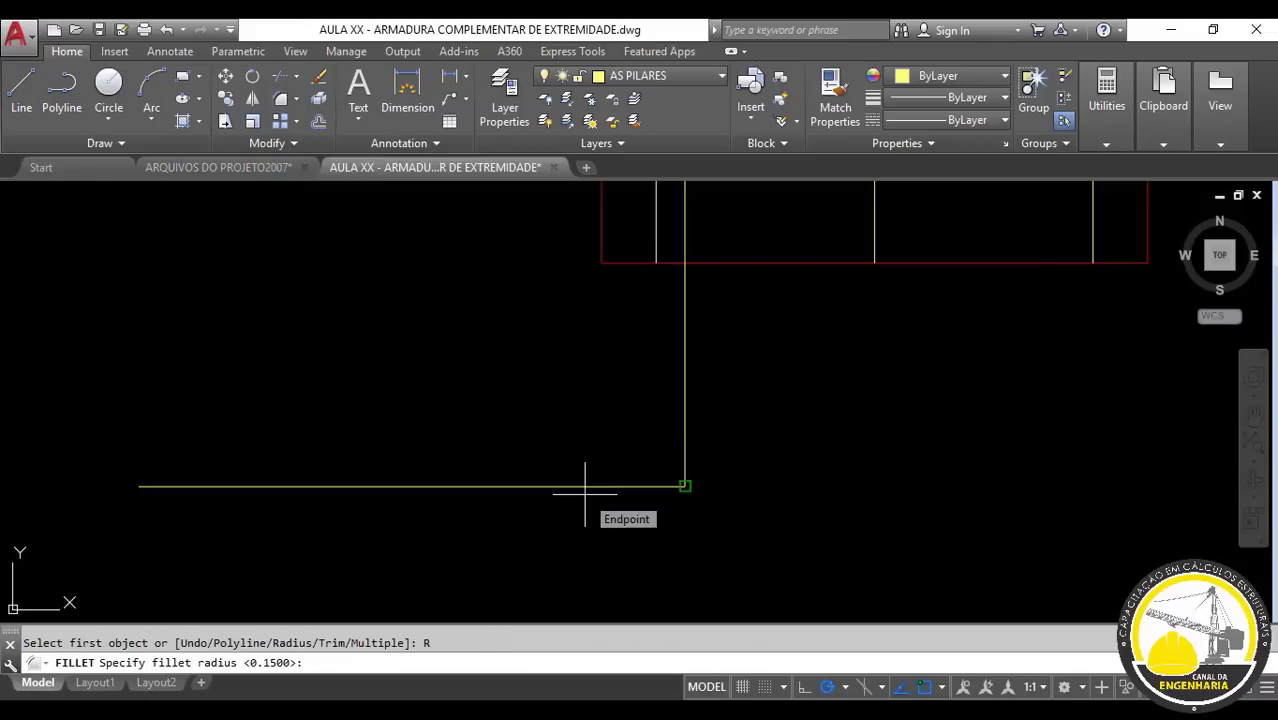
text(.0)
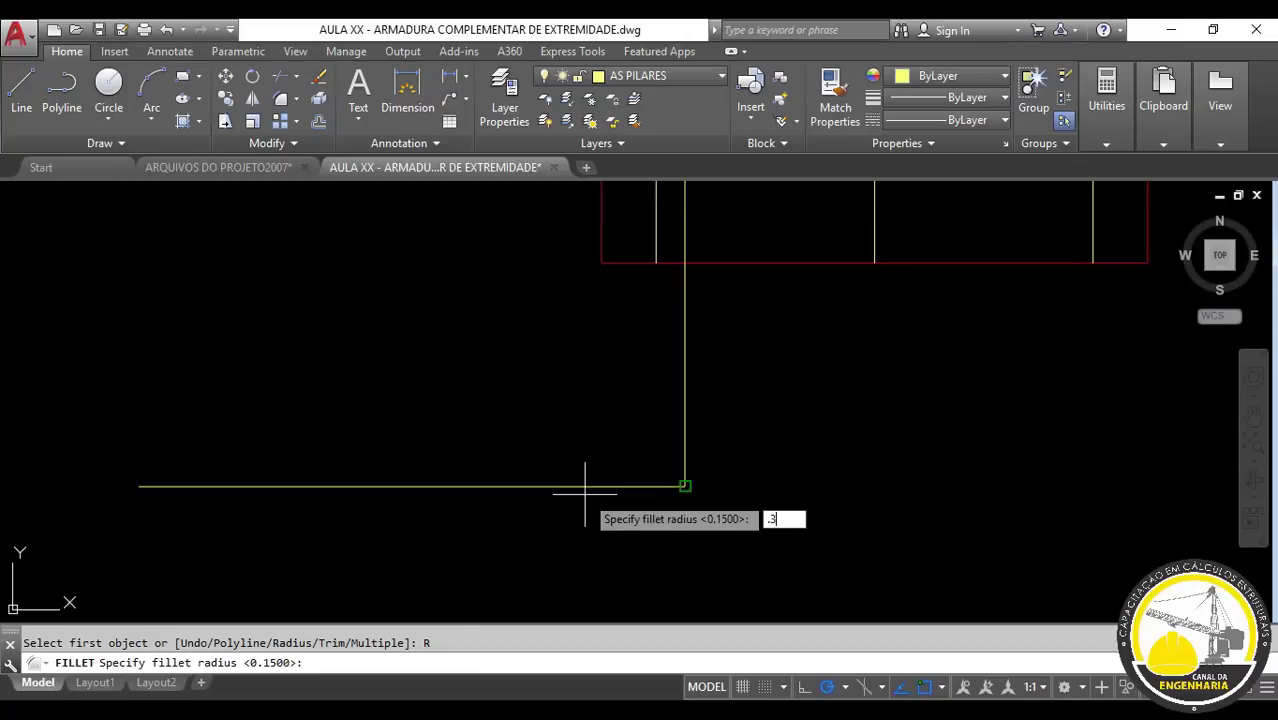
text(3)
key(Return)
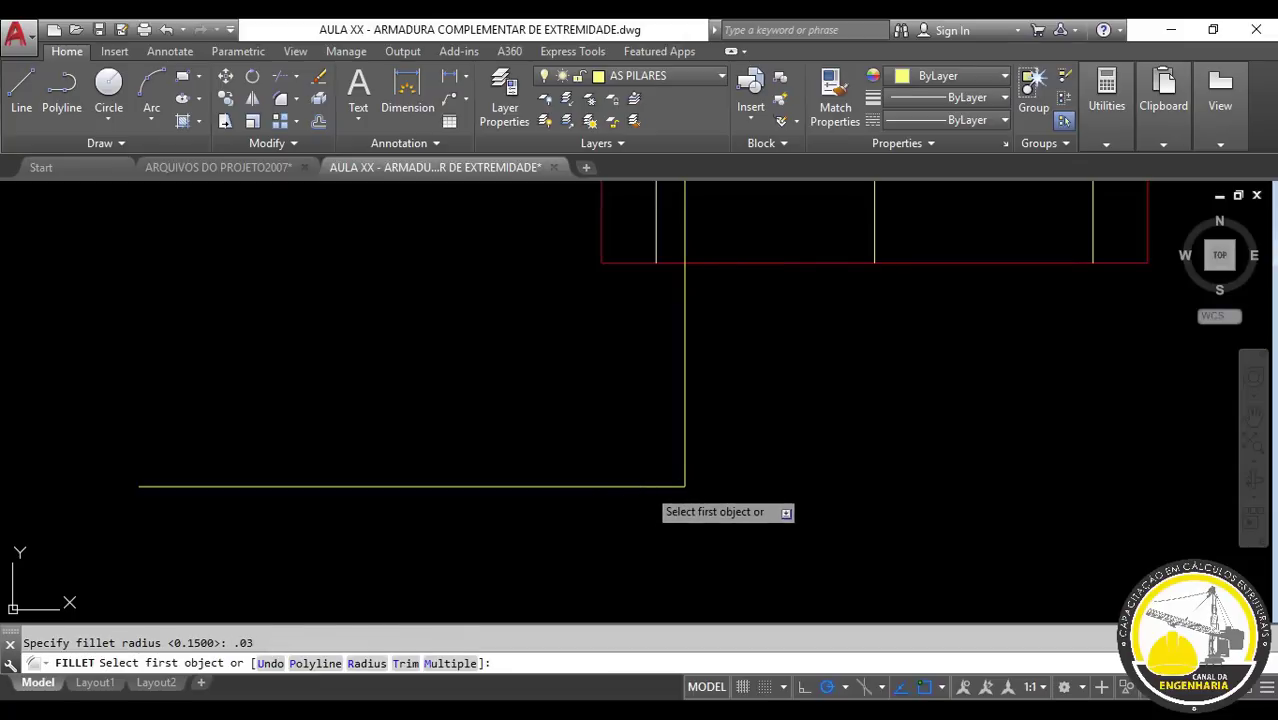
- Round the L-bar's corner by filleting its horizontal and vertical legs
click(646, 489)
click(684, 452)
scroll(684, 452, down, 3)
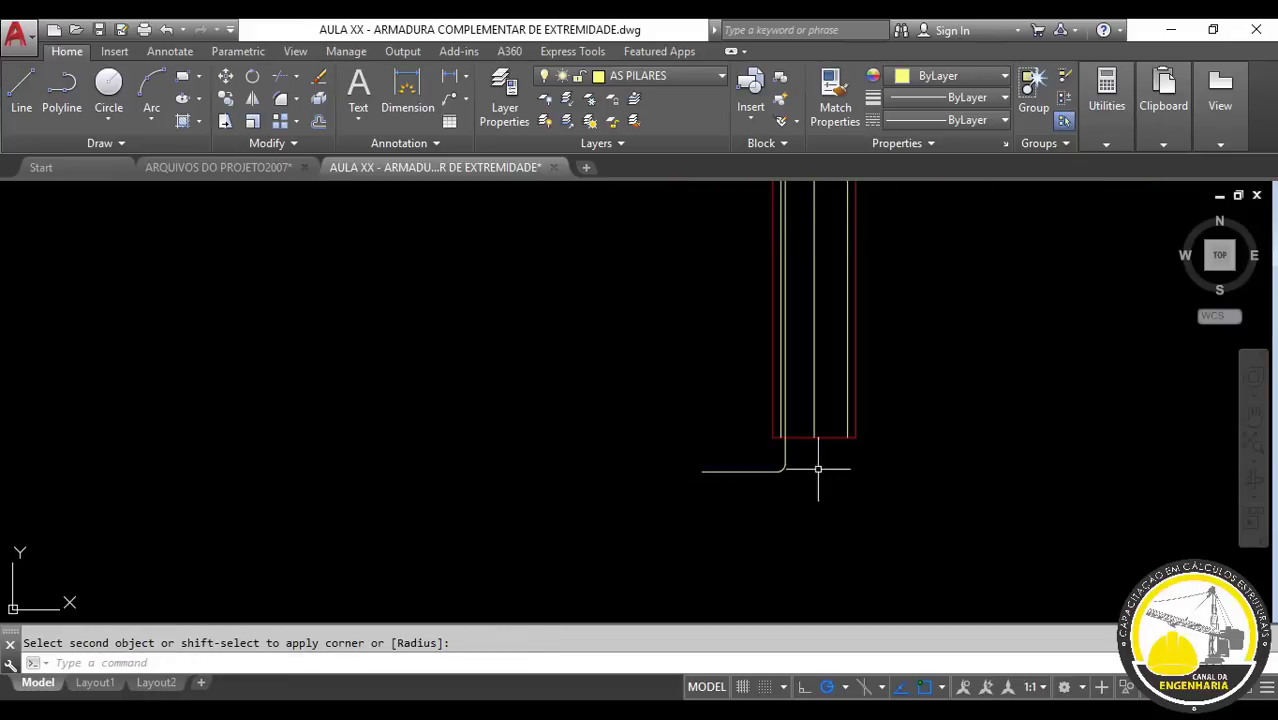
scroll(819, 471, down, 3)
scroll(679, 520, up, 3)
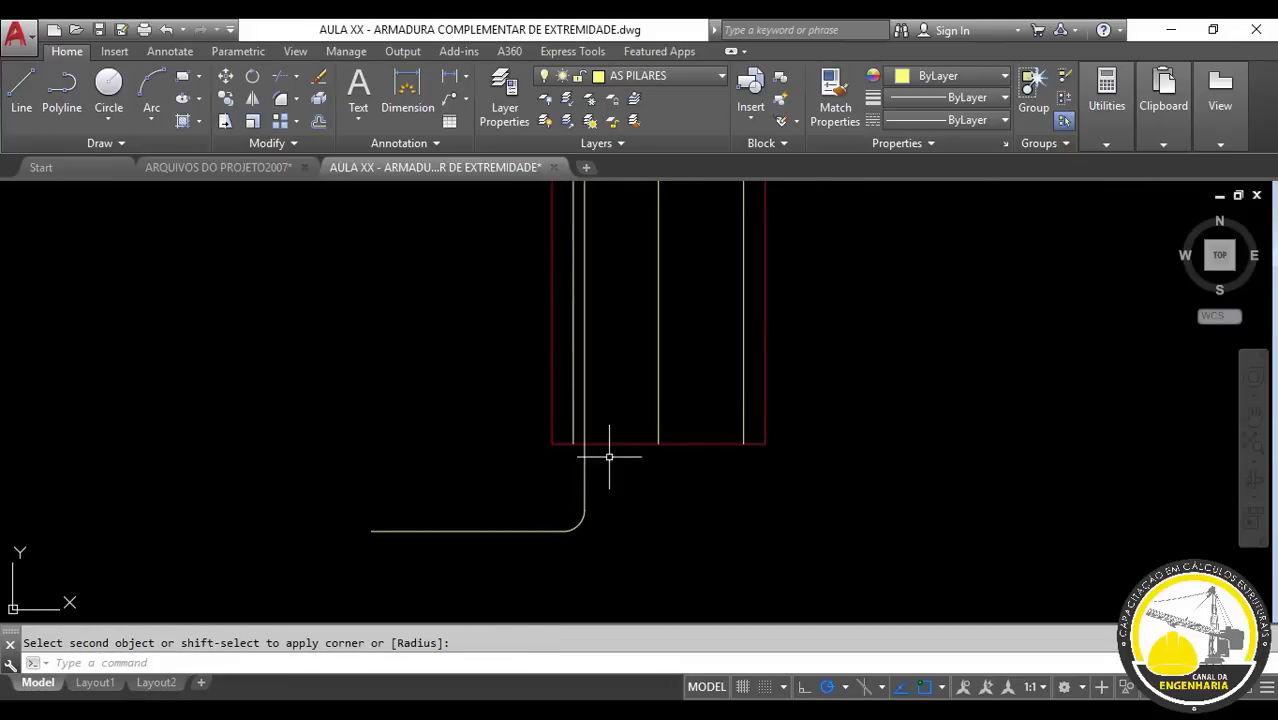
scroll(655, 515, up, 2)
scroll(659, 523, down, 2)
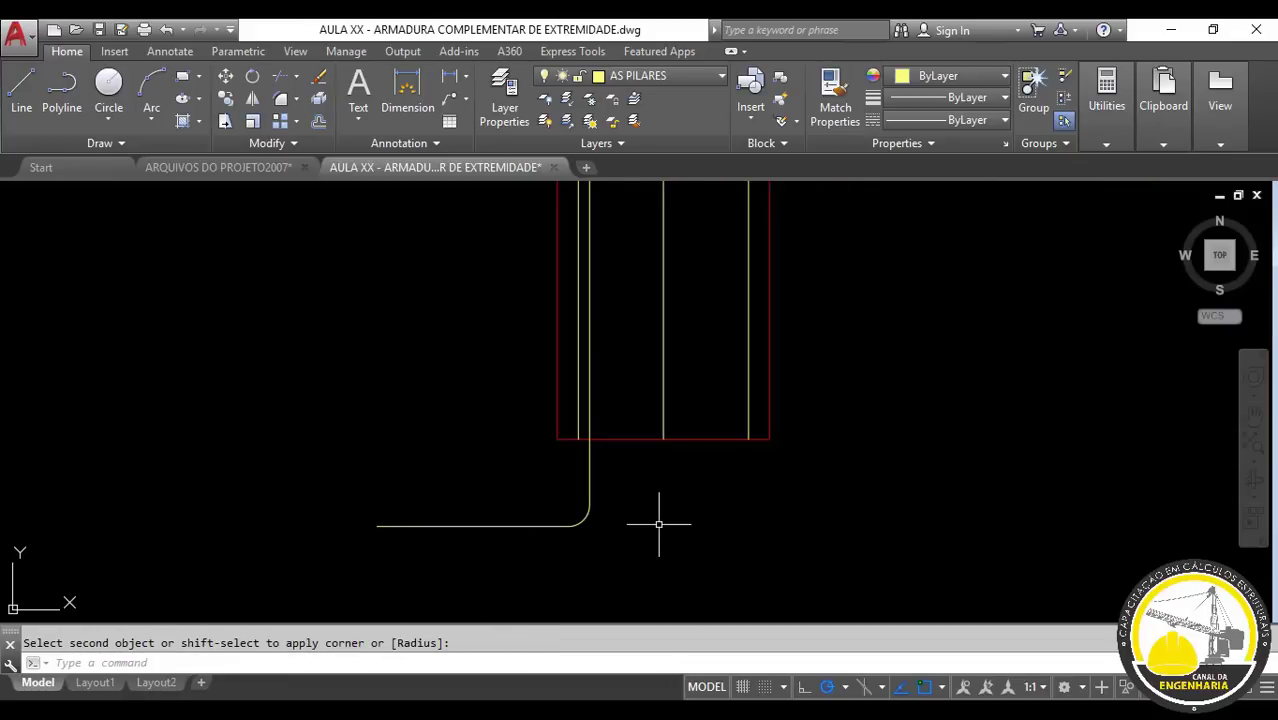
scroll(700, 390, down, 4)
scroll(671, 308, up, 1)
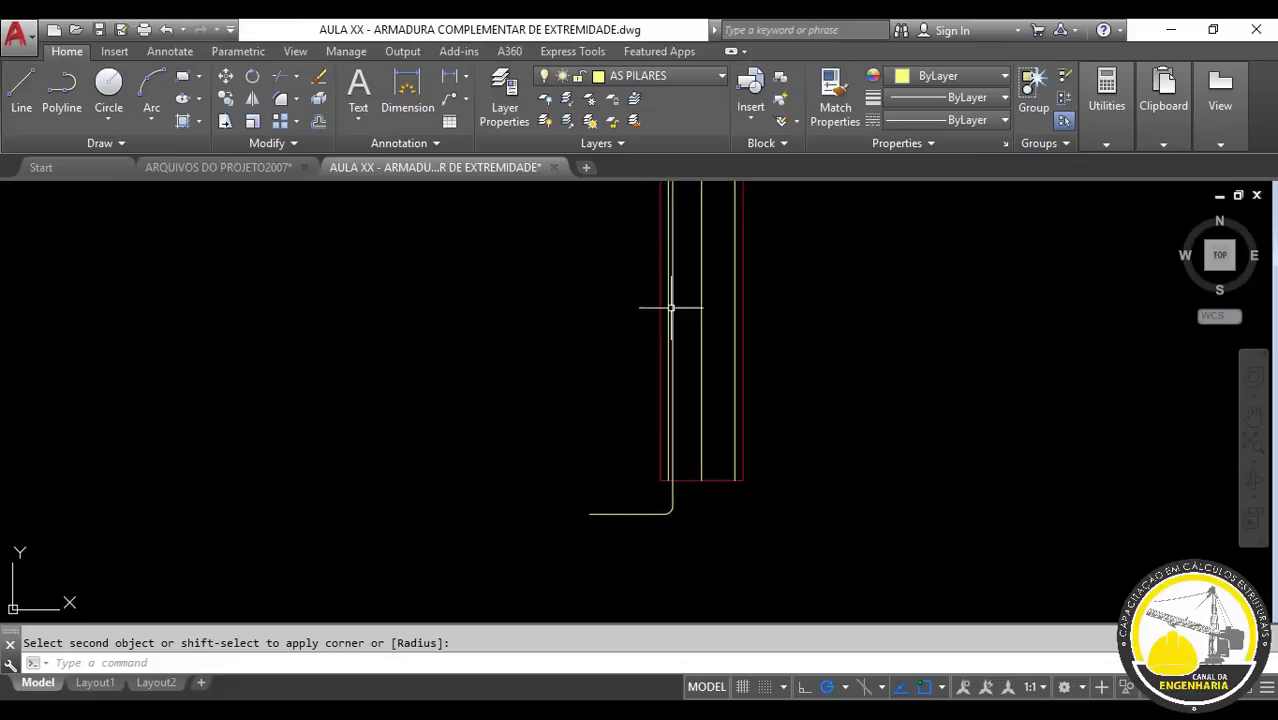
middle_drag(627, 500, 685, 442)
scroll(687, 436, up, 3)
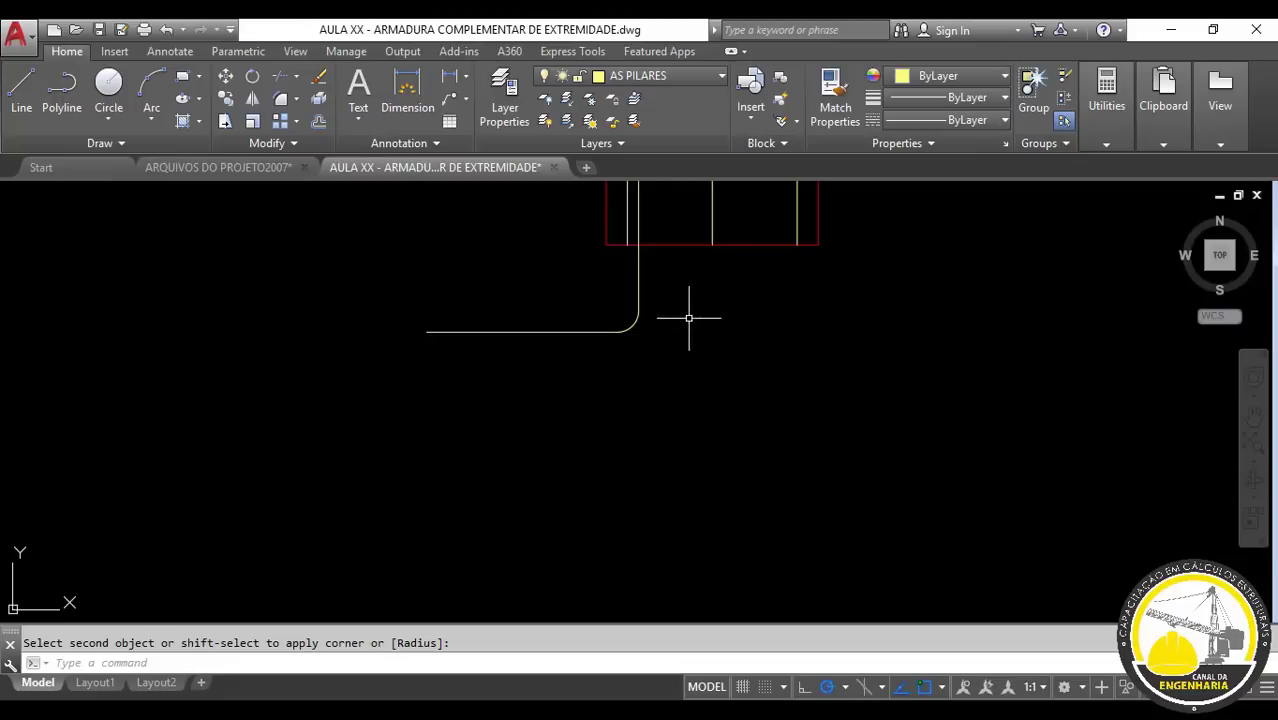
- Draw a 0.3 vertical guide line down from the pillar's bottom-left corner
text(l)
key(Return)
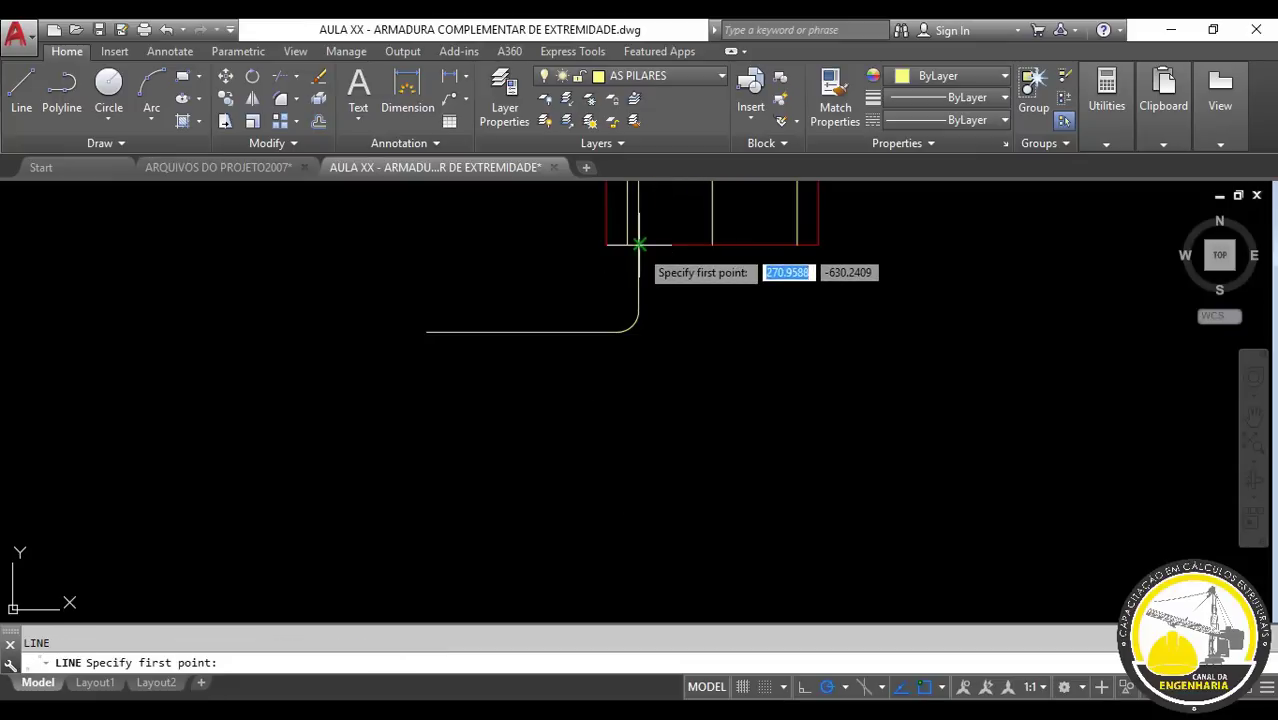
click(638, 244)
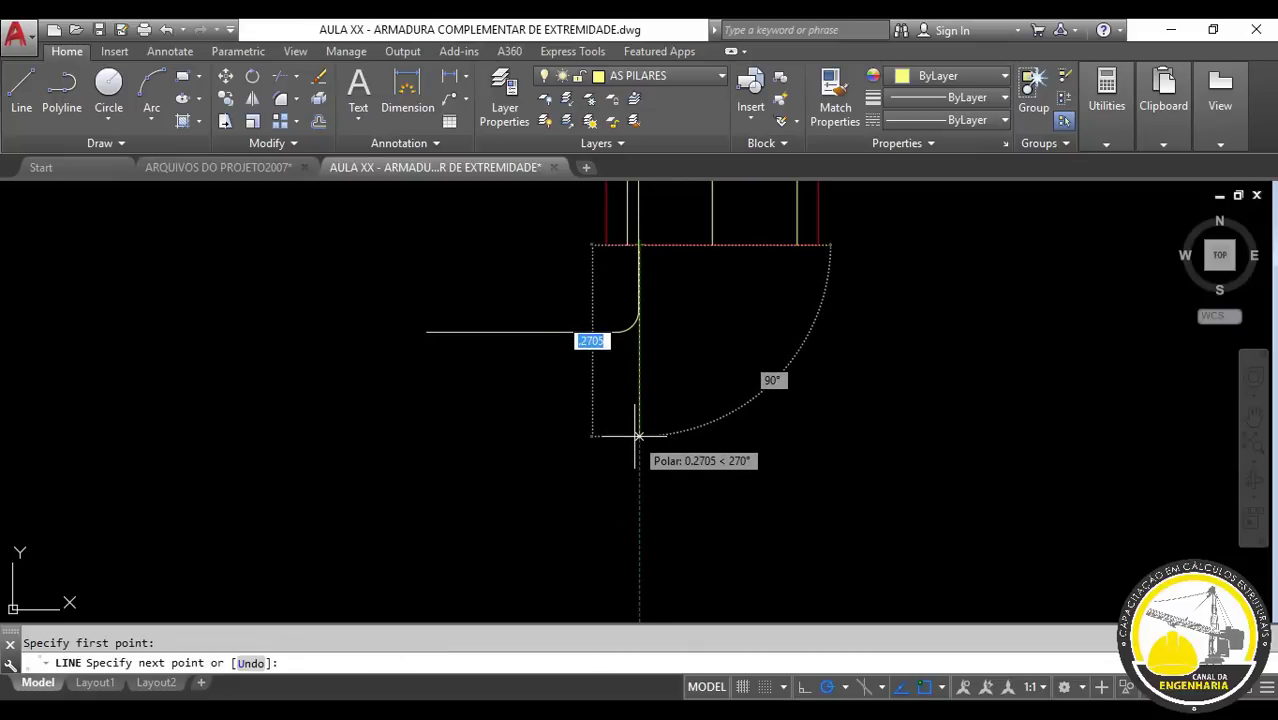
text(.3)
key(Return)
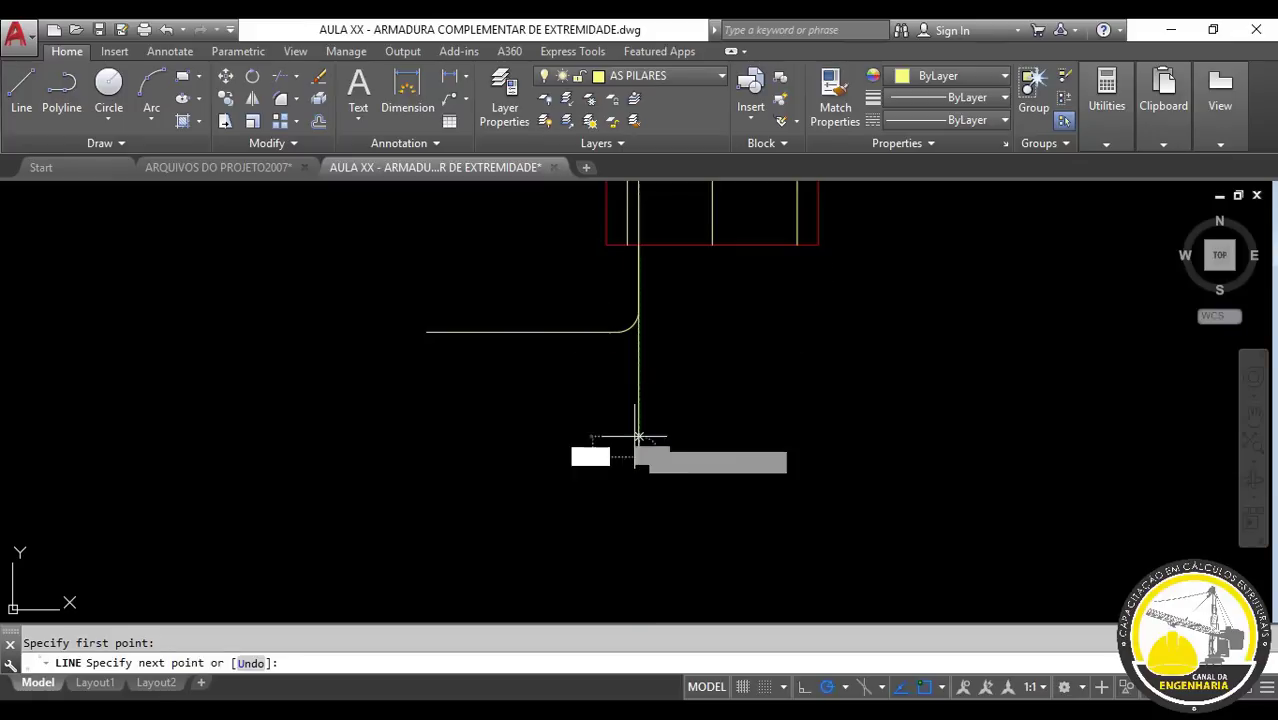
key(Escape)
- Move the filleted hook down onto the guide line's lower end
click(502, 316)
click(404, 396)
text(M)
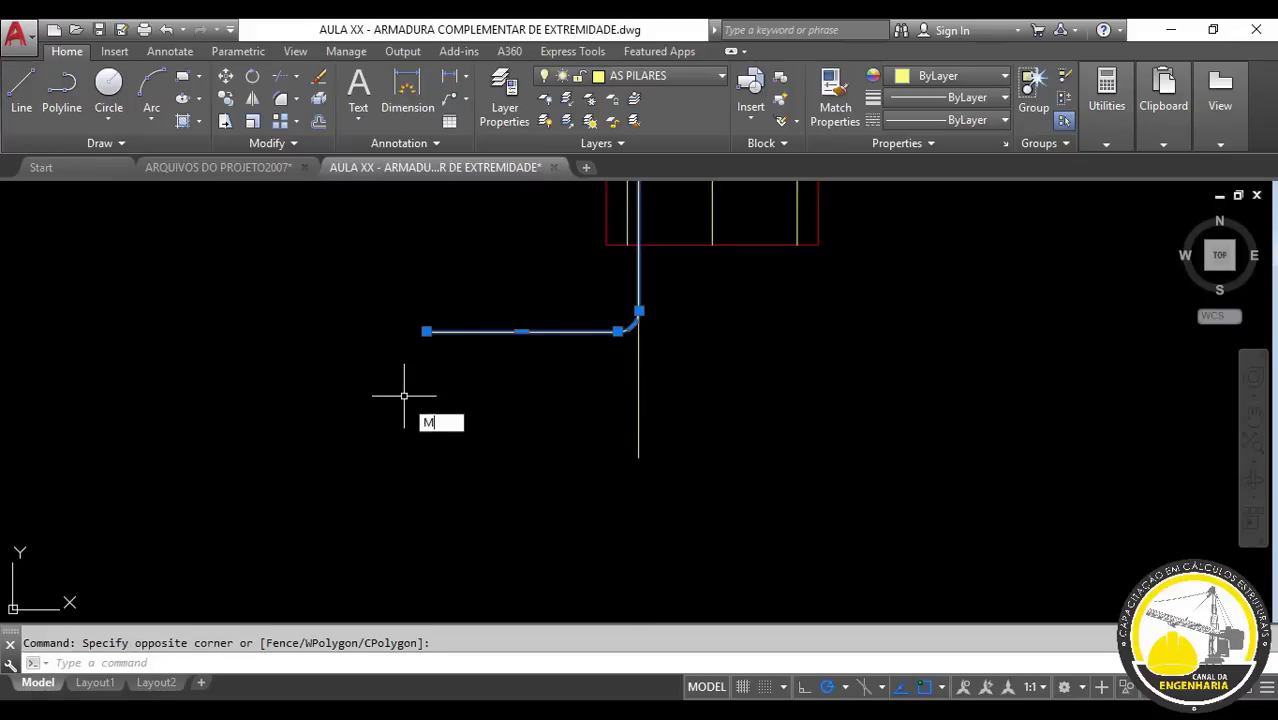
key(Return)
click(648, 295)
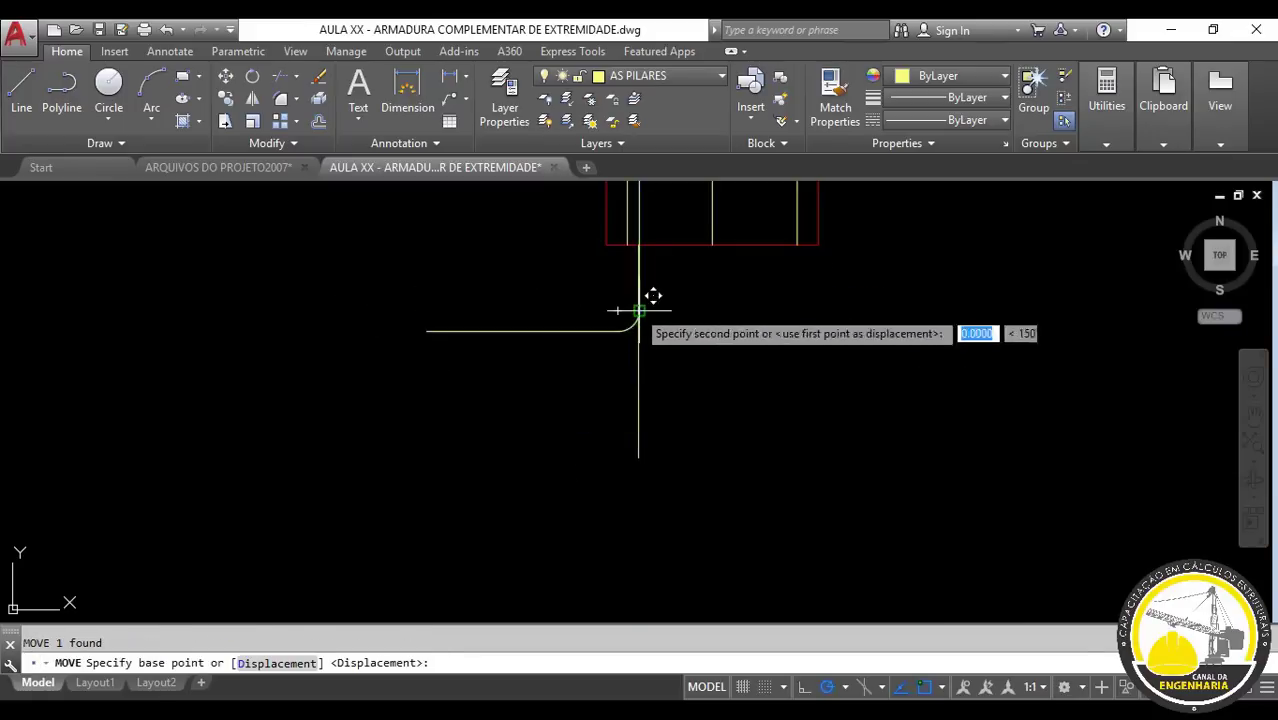
click(639, 456)
- Erase the temporary guide line and select the whole bent bar
click(640, 374)
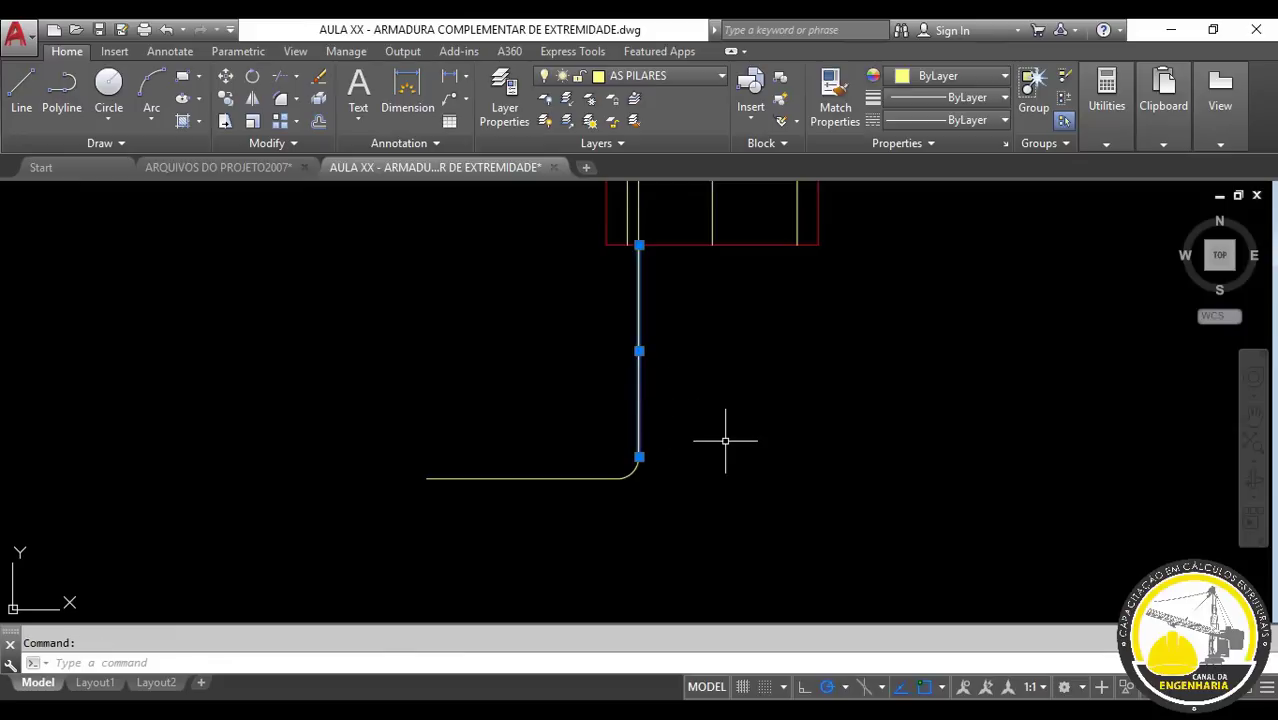
key(Delete)
scroll(727, 434, down, 3)
middle_drag(735, 437, 471, 519)
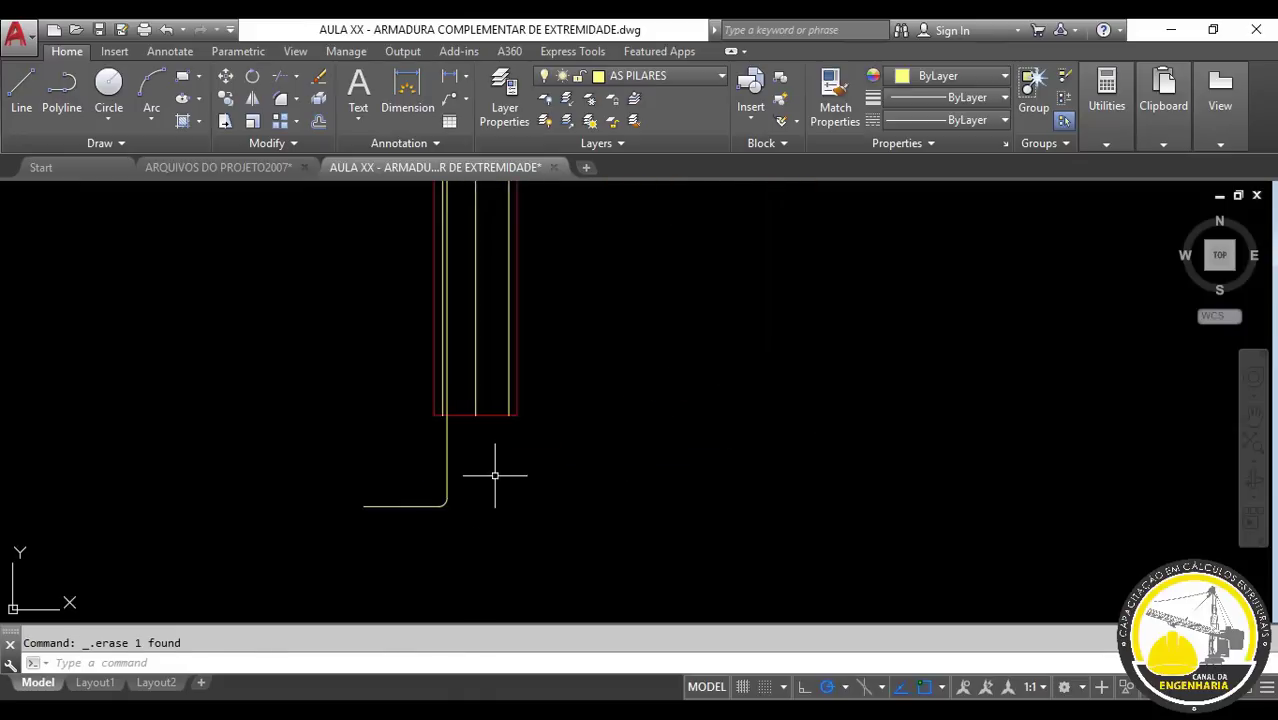
click(495, 475)
click(328, 542)
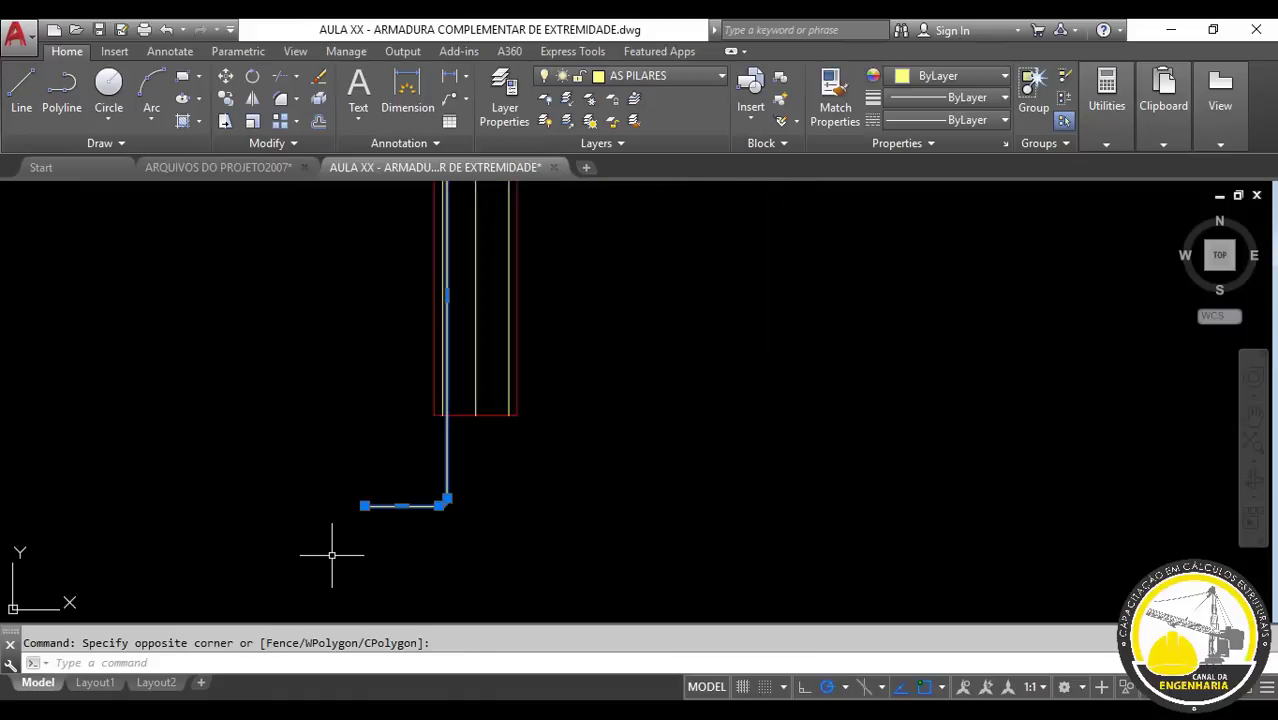
text(MI)
- Mirror the bent bar about the column's vertical centreline, keeping the original
key(Return)
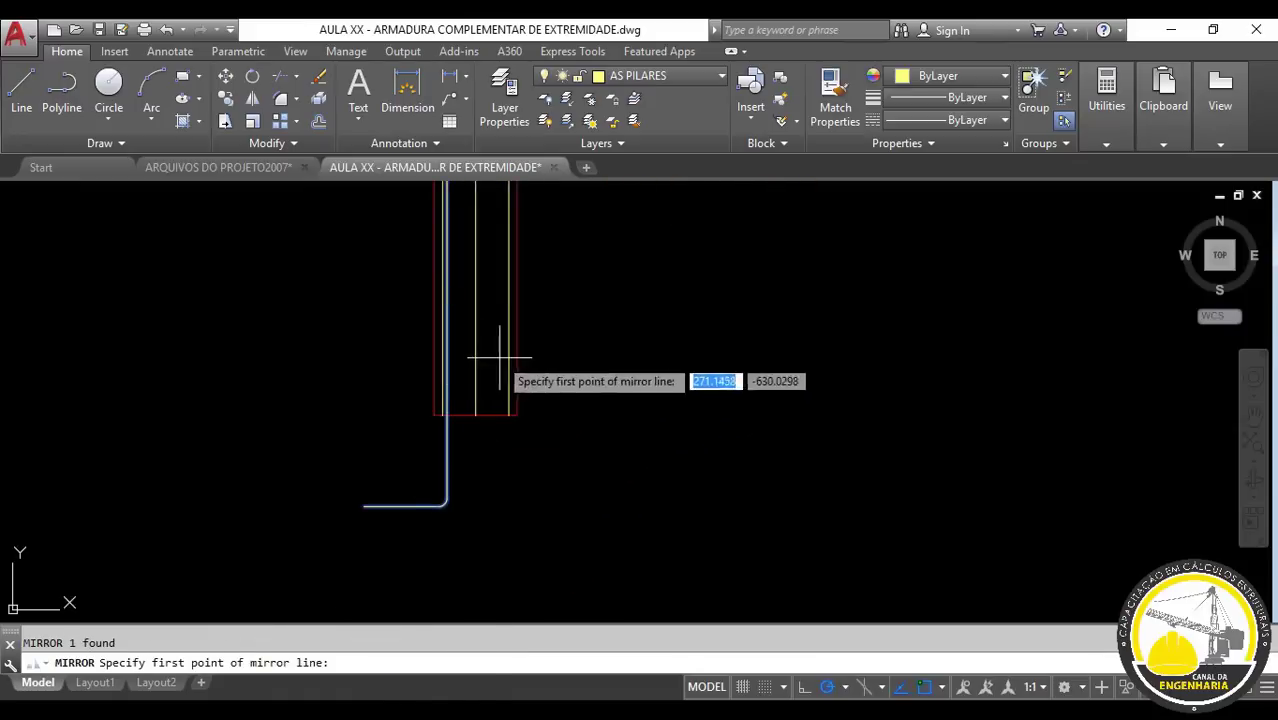
click(476, 414)
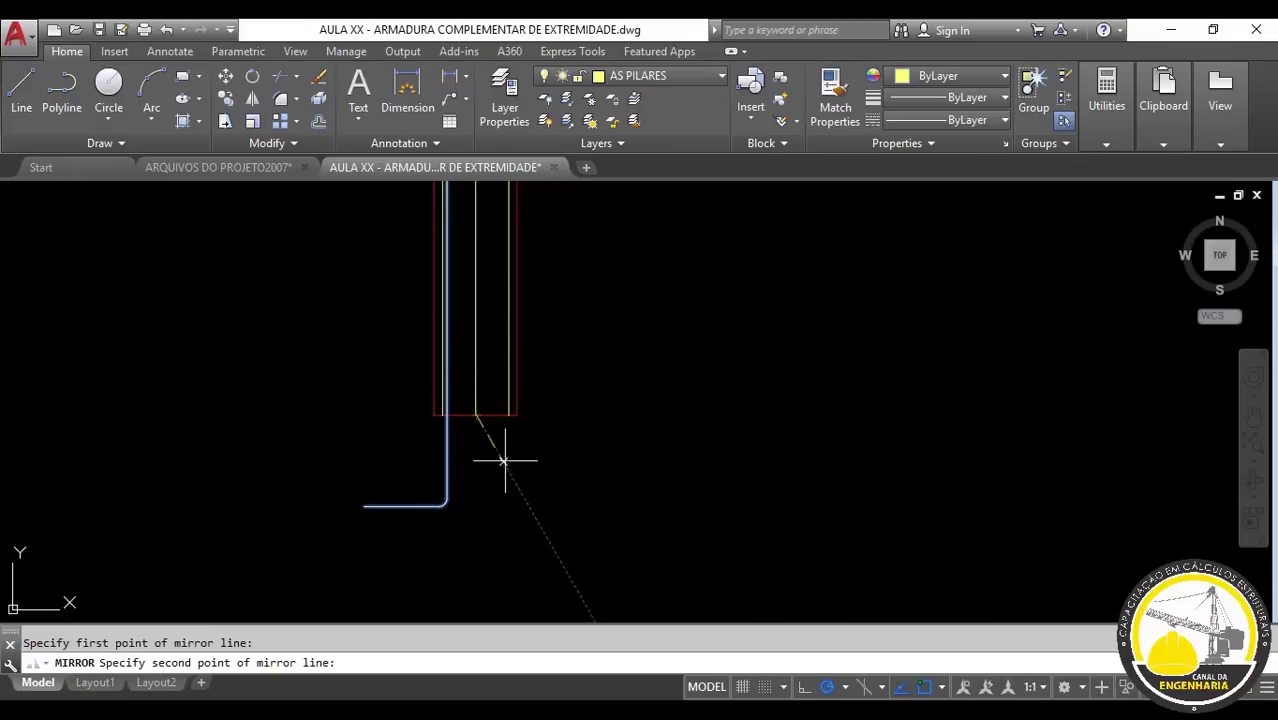
click(471, 548)
key(Return)
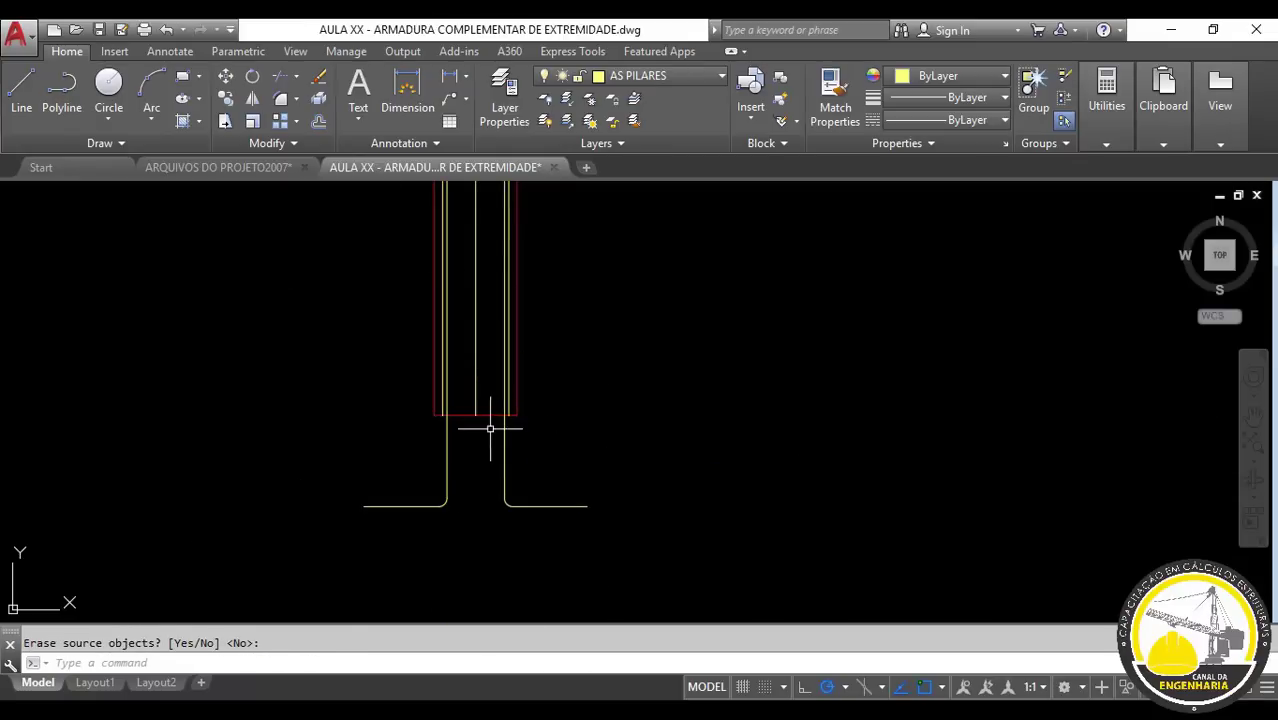
scroll(491, 430, up, 4)
scroll(491, 430, down, 5)
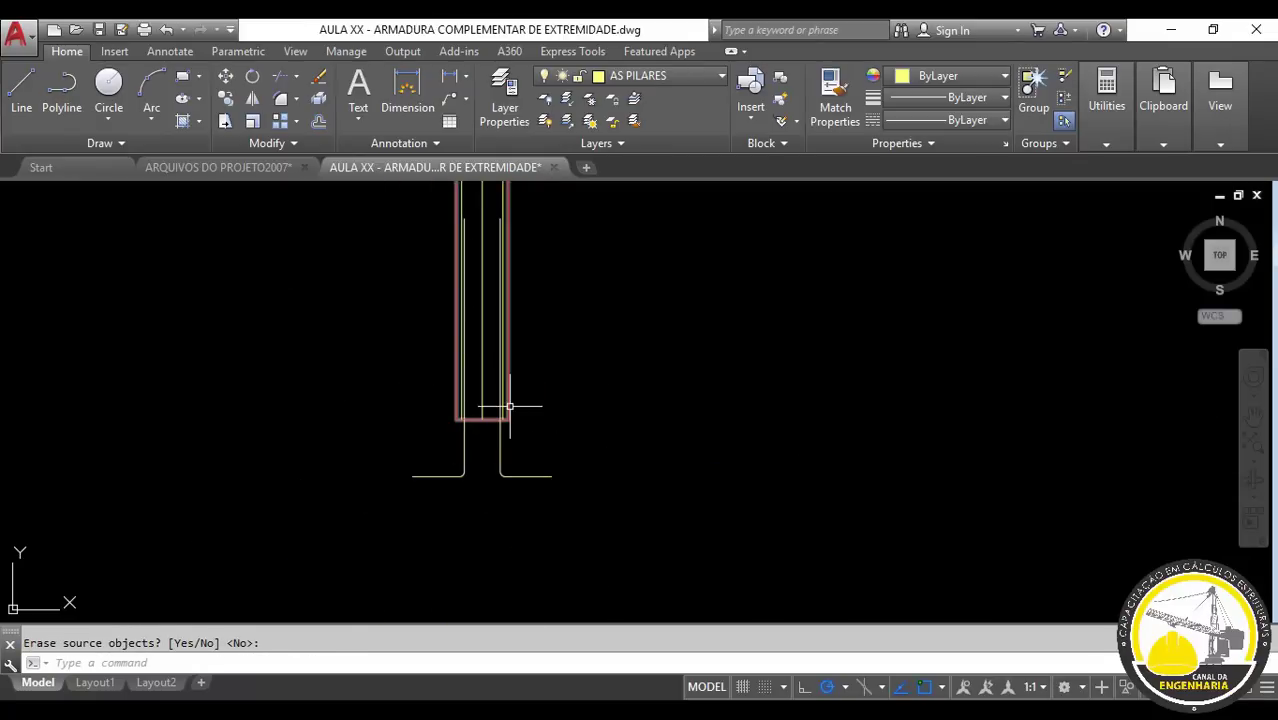
text(L)
- Begin a line at the bar's top end, then cancel it unfinished
key(Return)
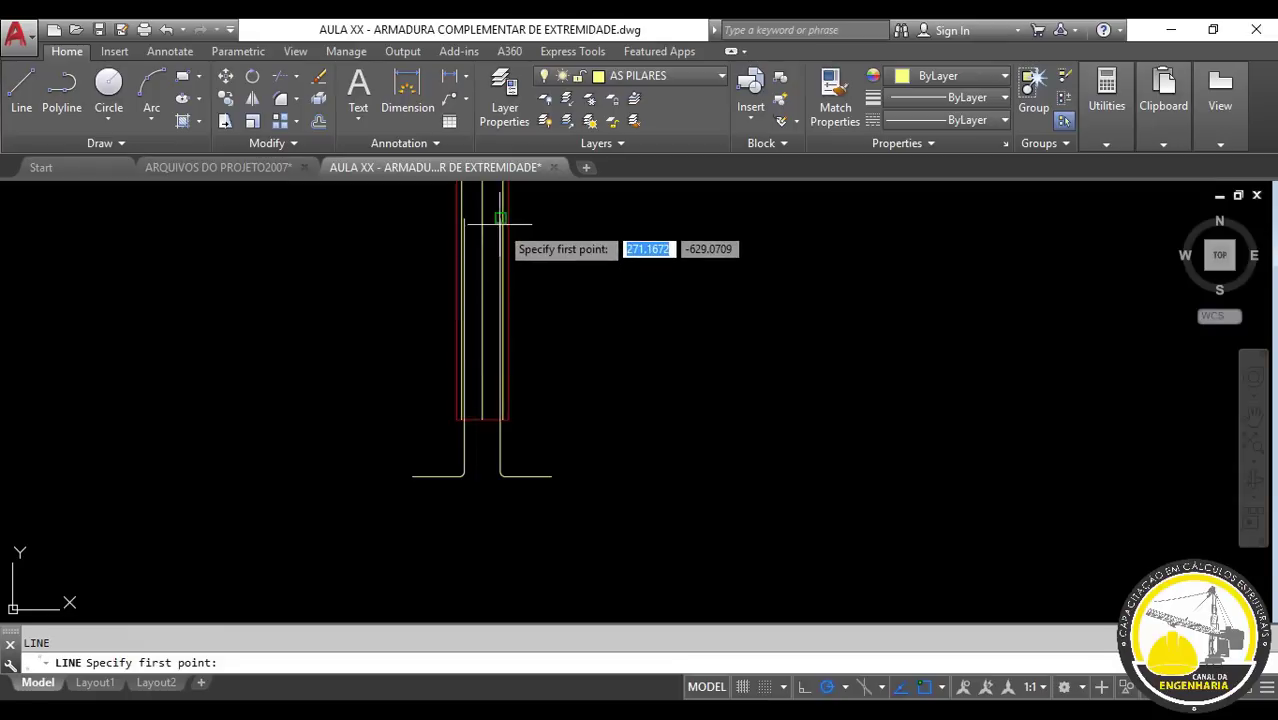
scroll(497, 213, up, 3)
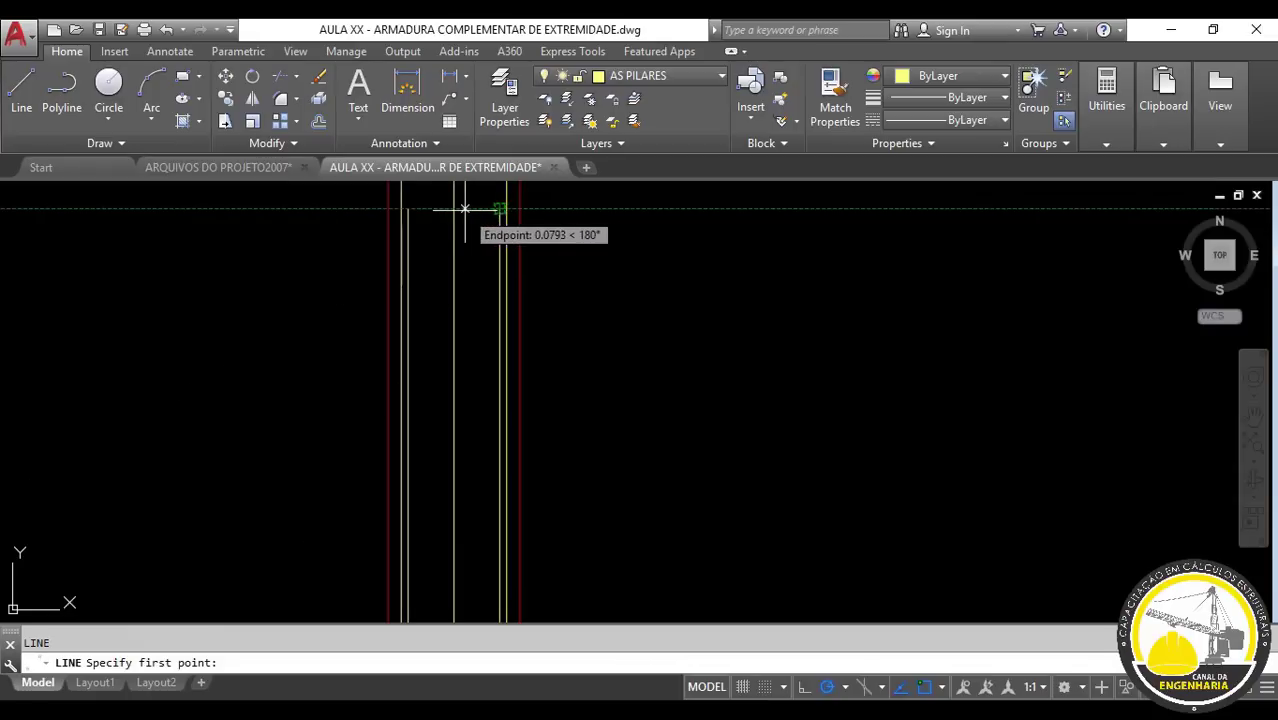
click(454, 208)
scroll(442, 380, down, 2)
scroll(430, 395, up, 2)
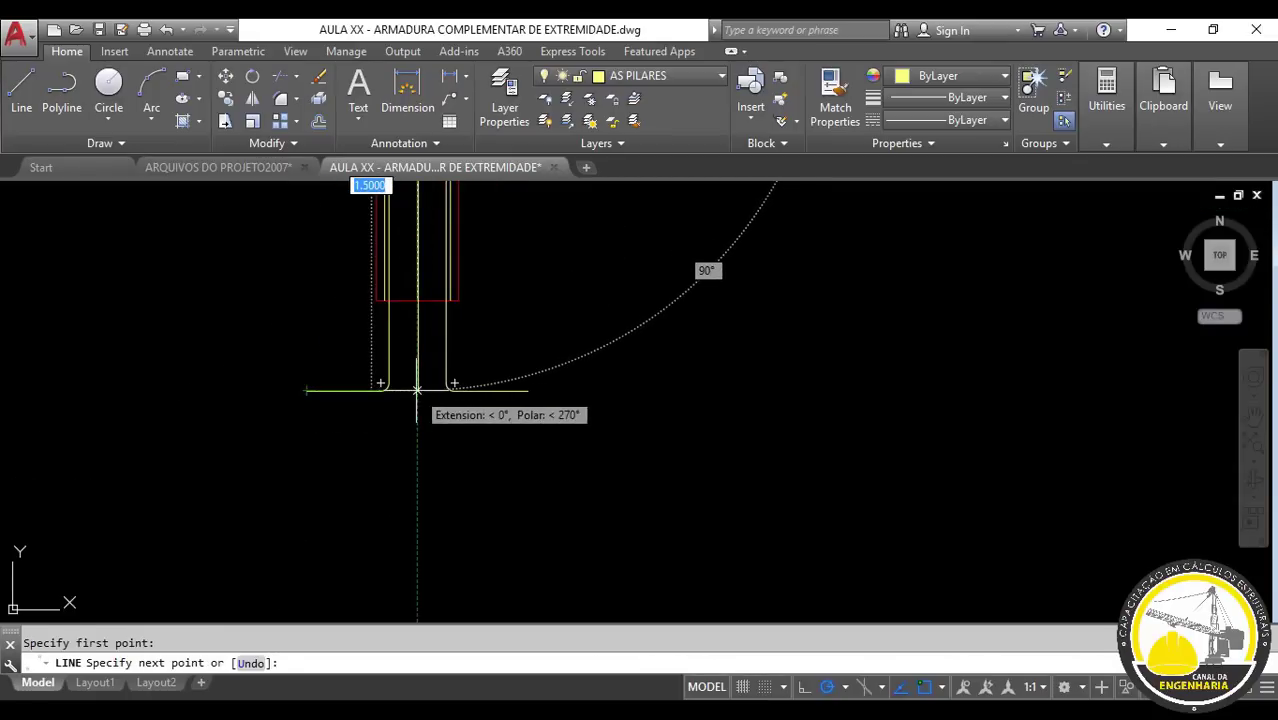
key(Escape)
scroll(499, 400, down, 3)
scroll(620, 420, down, 2)
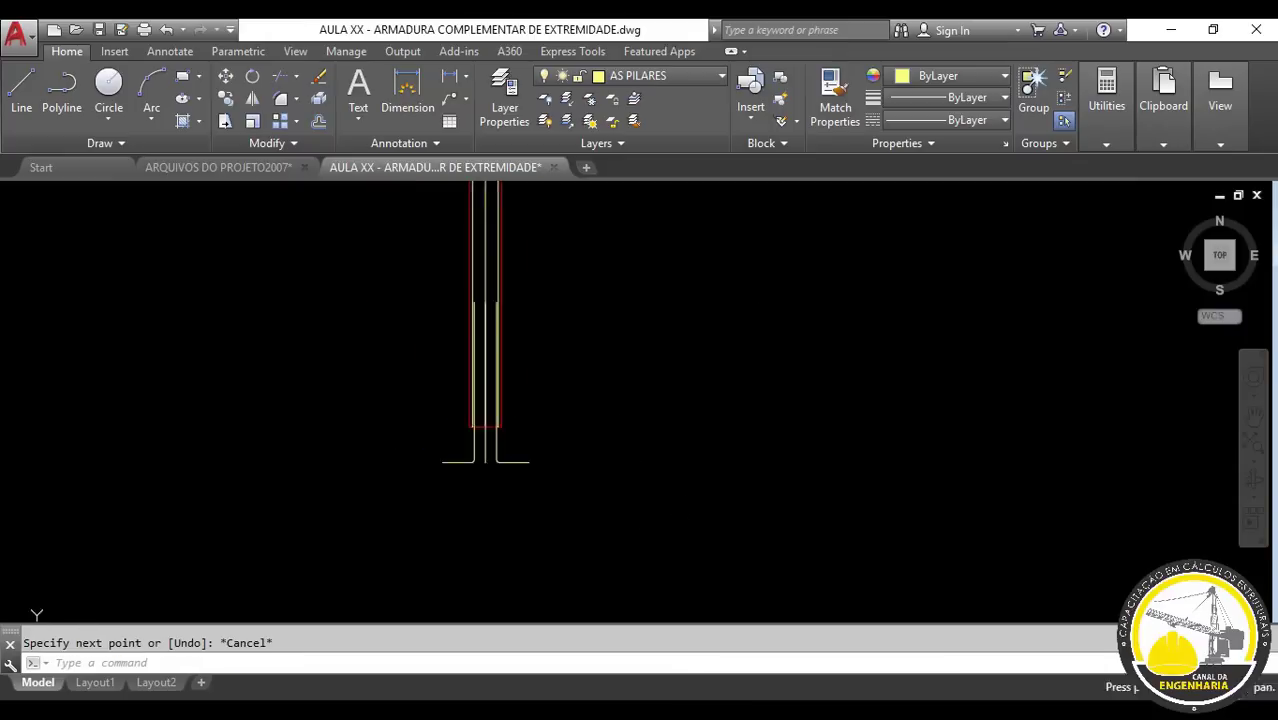
scroll(576, 495, up, 5)
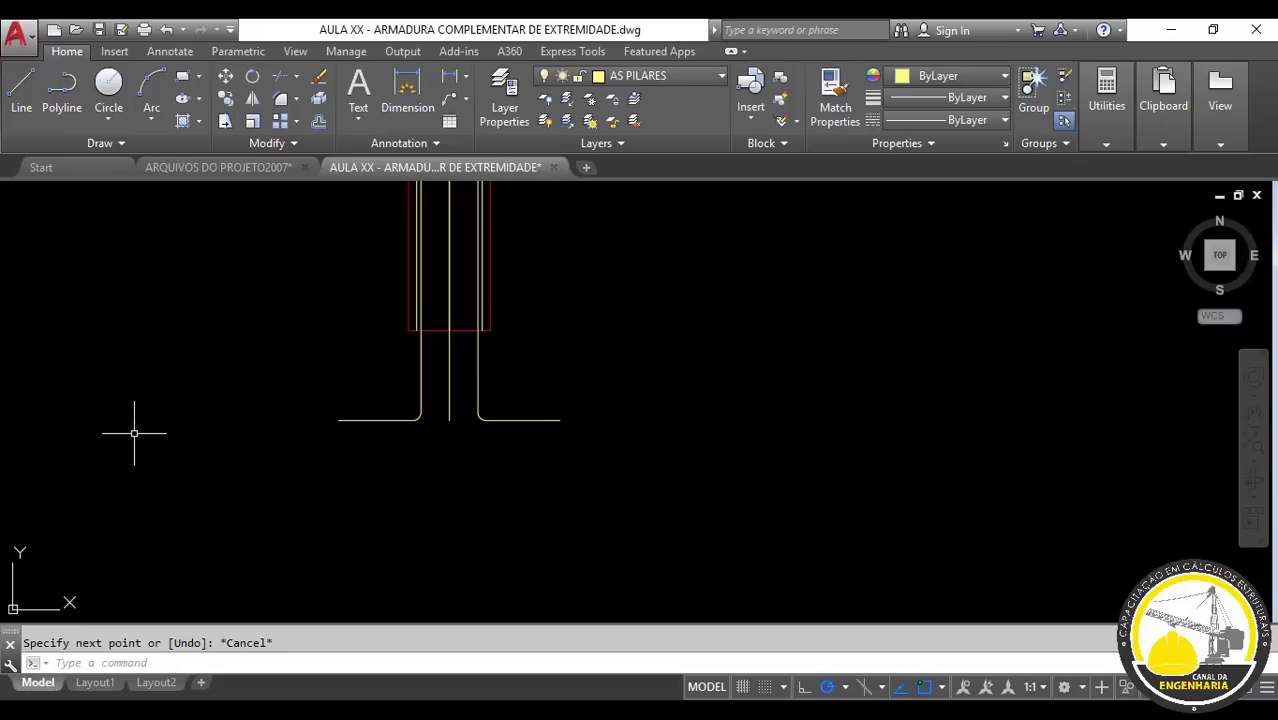
scroll(134, 433, down, 2)
scroll(430, 433, down, 1)
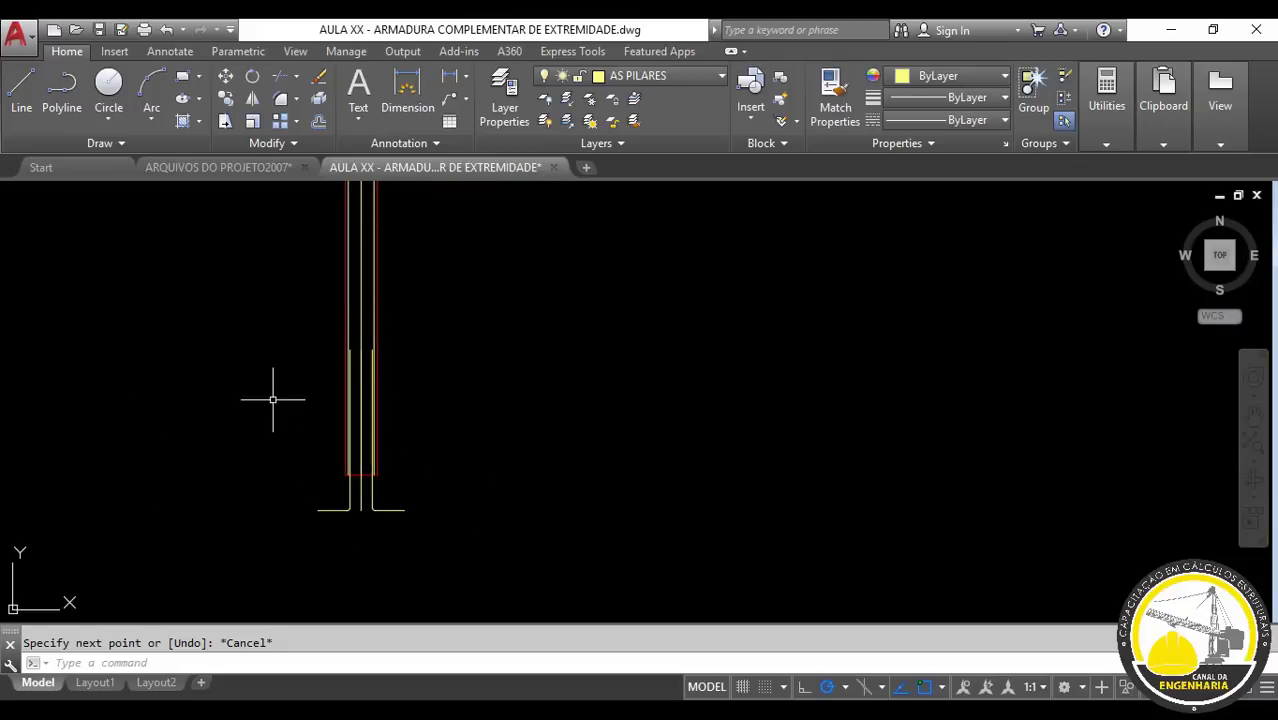
middle_drag(272, 399, 400, 414)
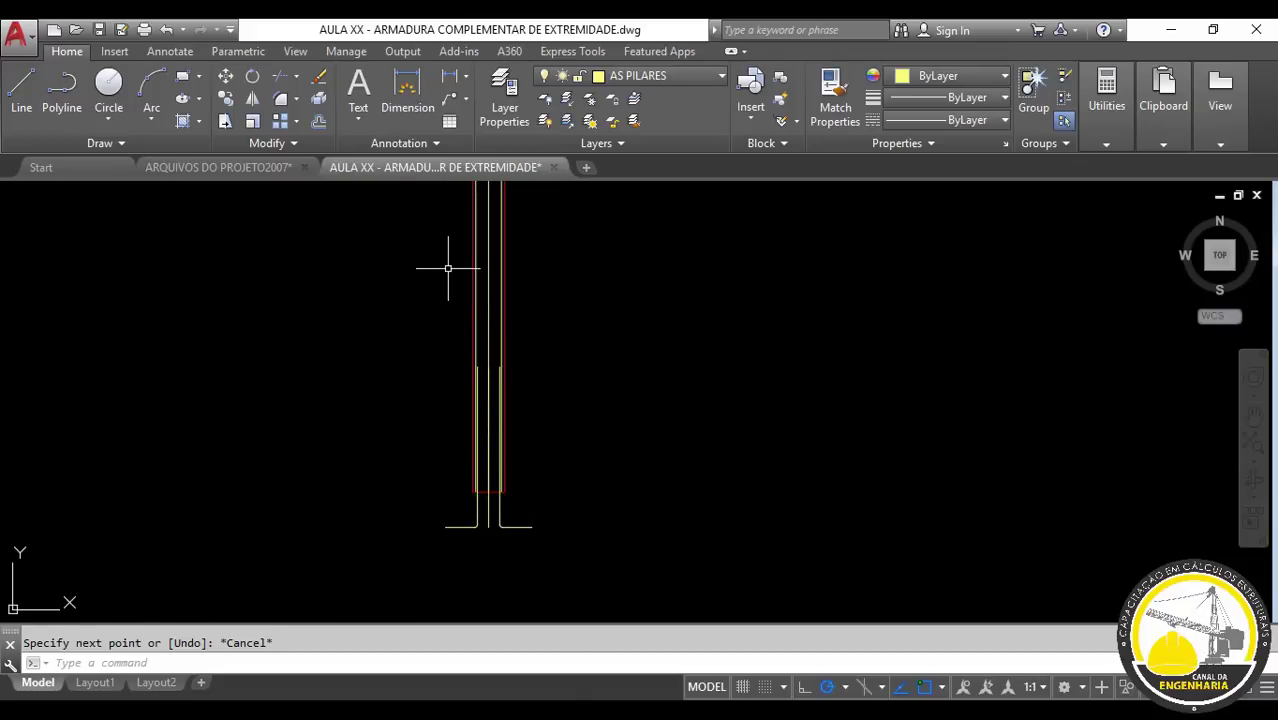
middle_drag(448, 268, 470, 370)
scroll(520, 410, down, 2)
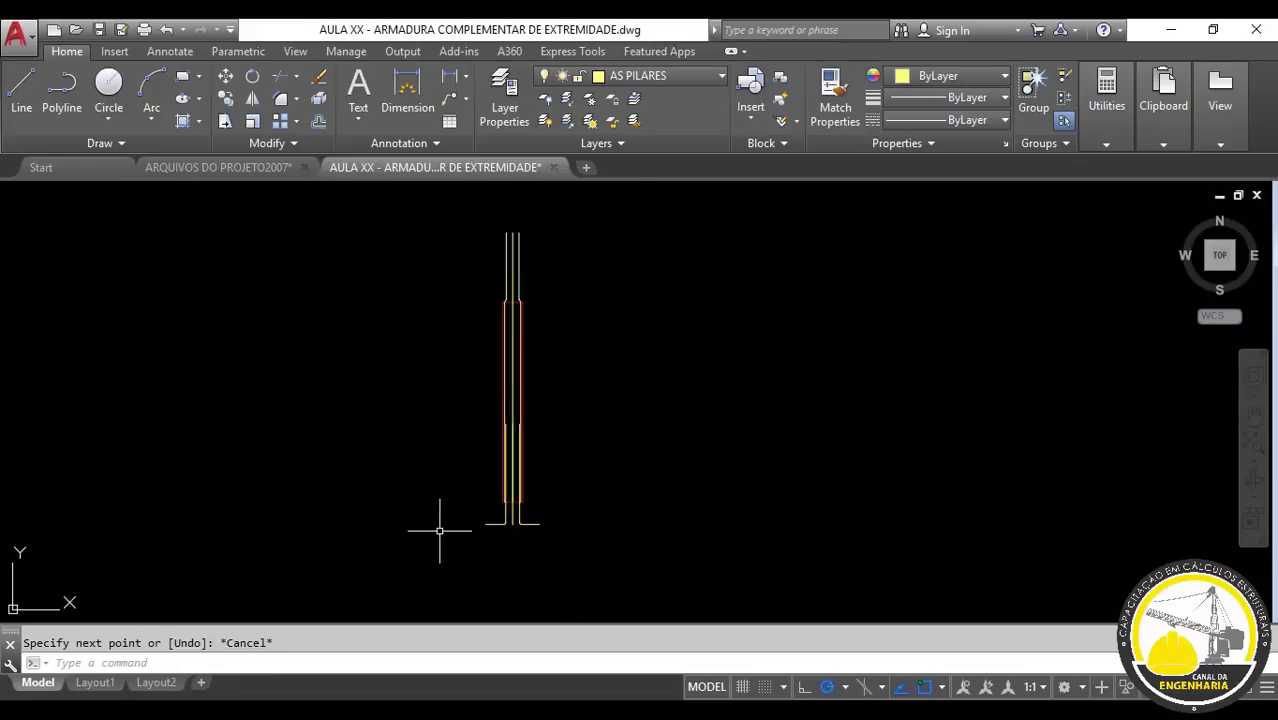
scroll(439, 531, up, 3)
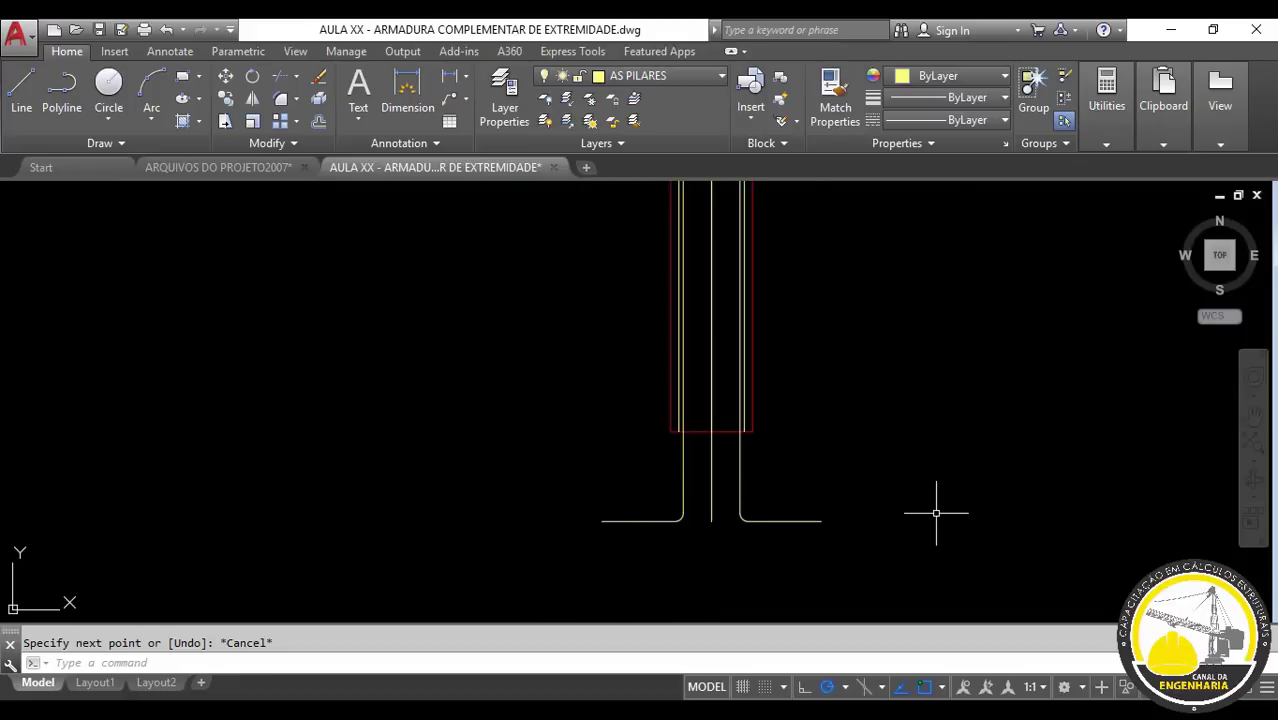
scroll(936, 513, down, 2)
middle_drag(953, 422, 803, 476)
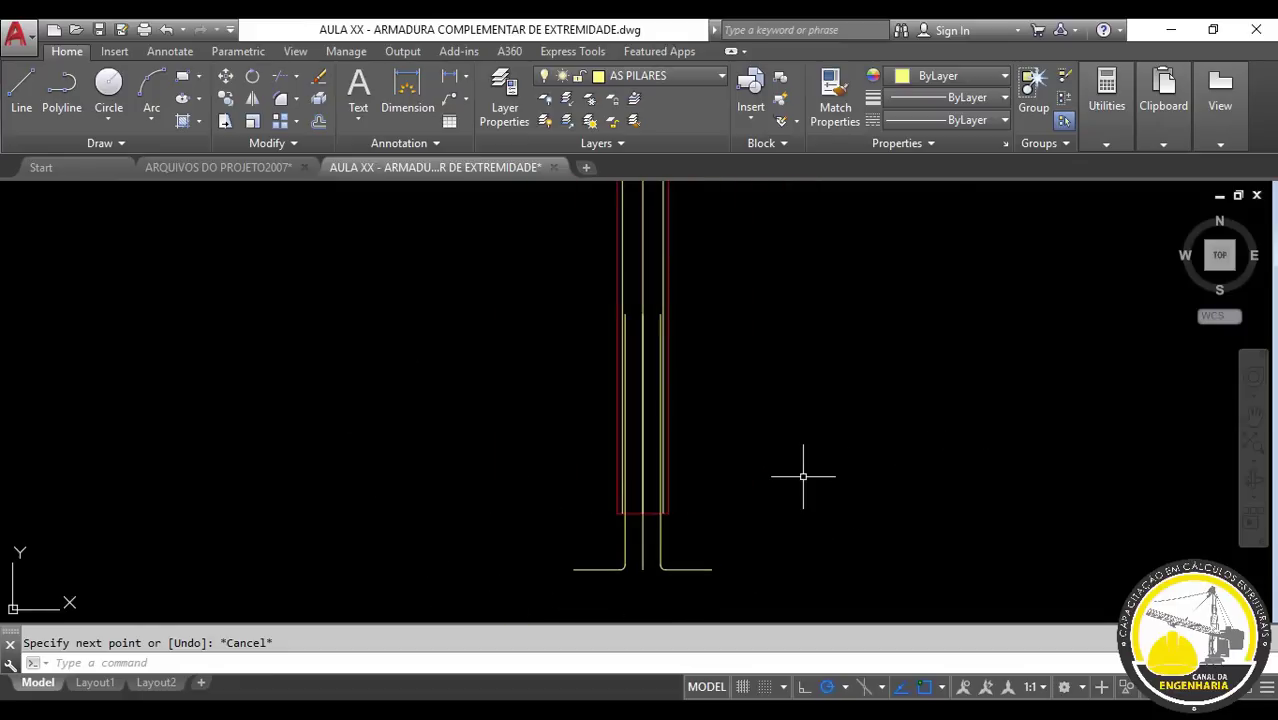
scroll(700, 513, up, 2)
scroll(698, 520, up, 1)
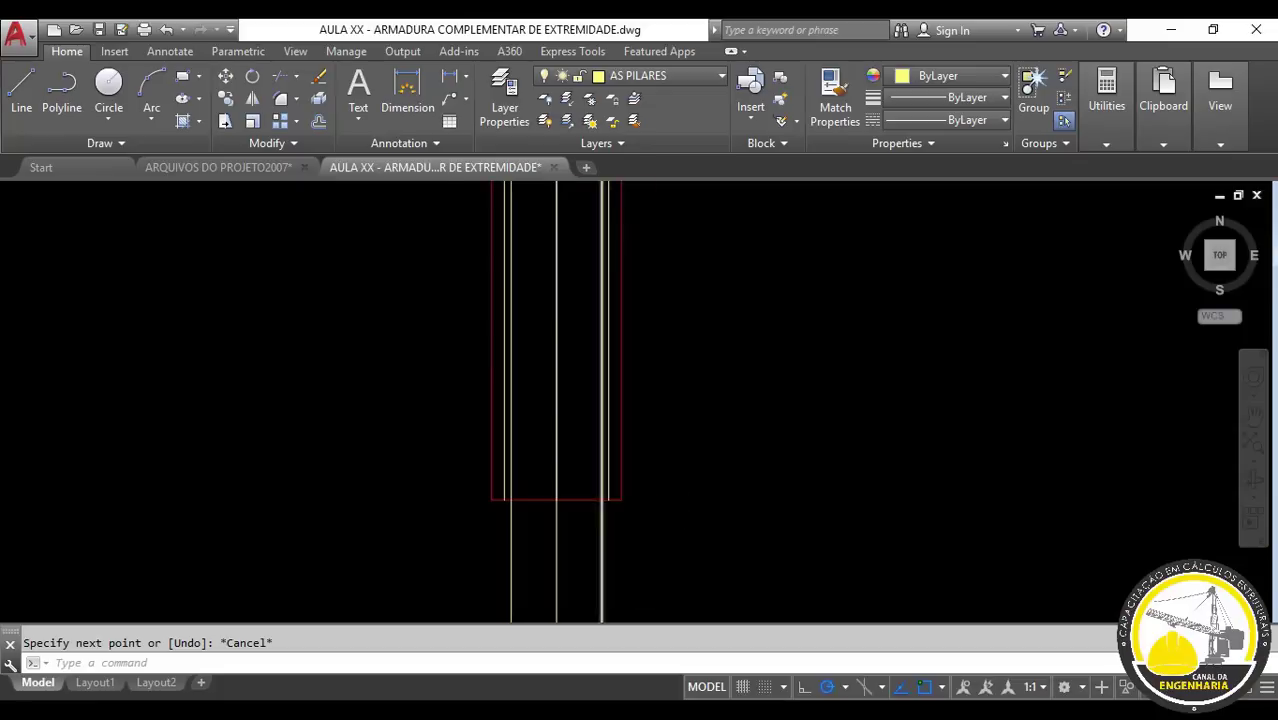
scroll(587, 502, up, 3)
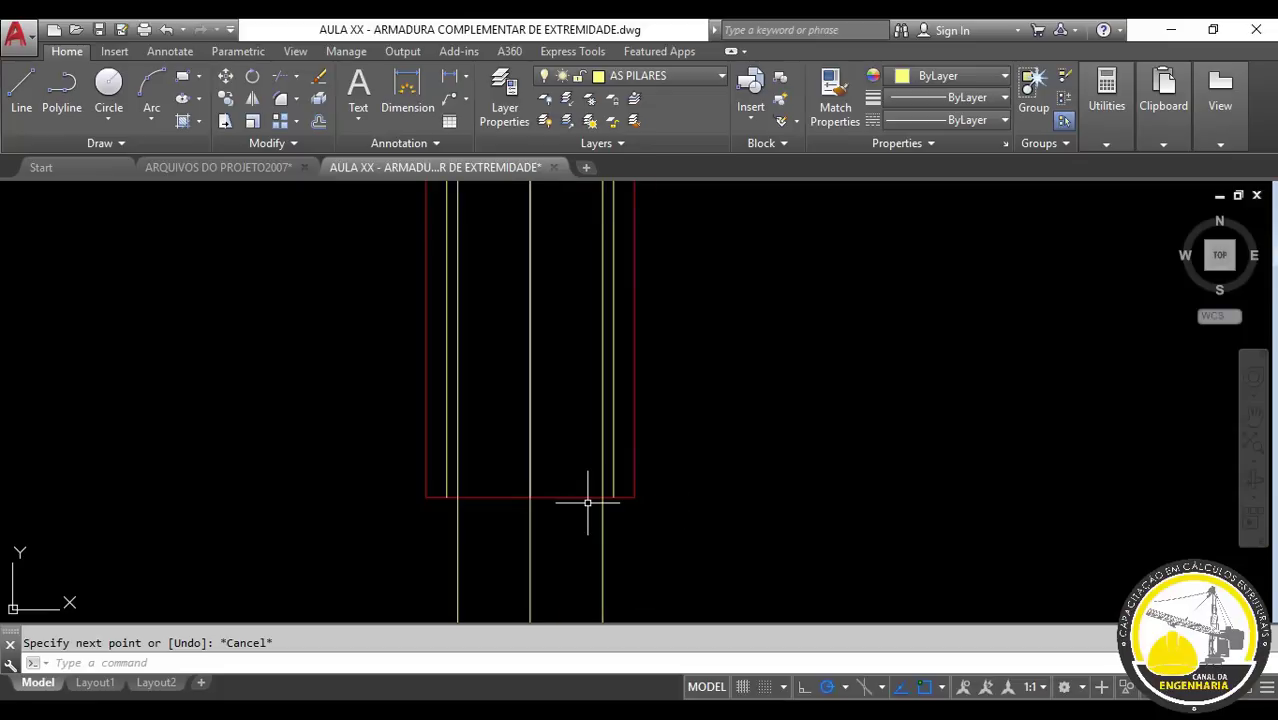
- Make ESTRIBOS PILARES the current layer
click(706, 82)
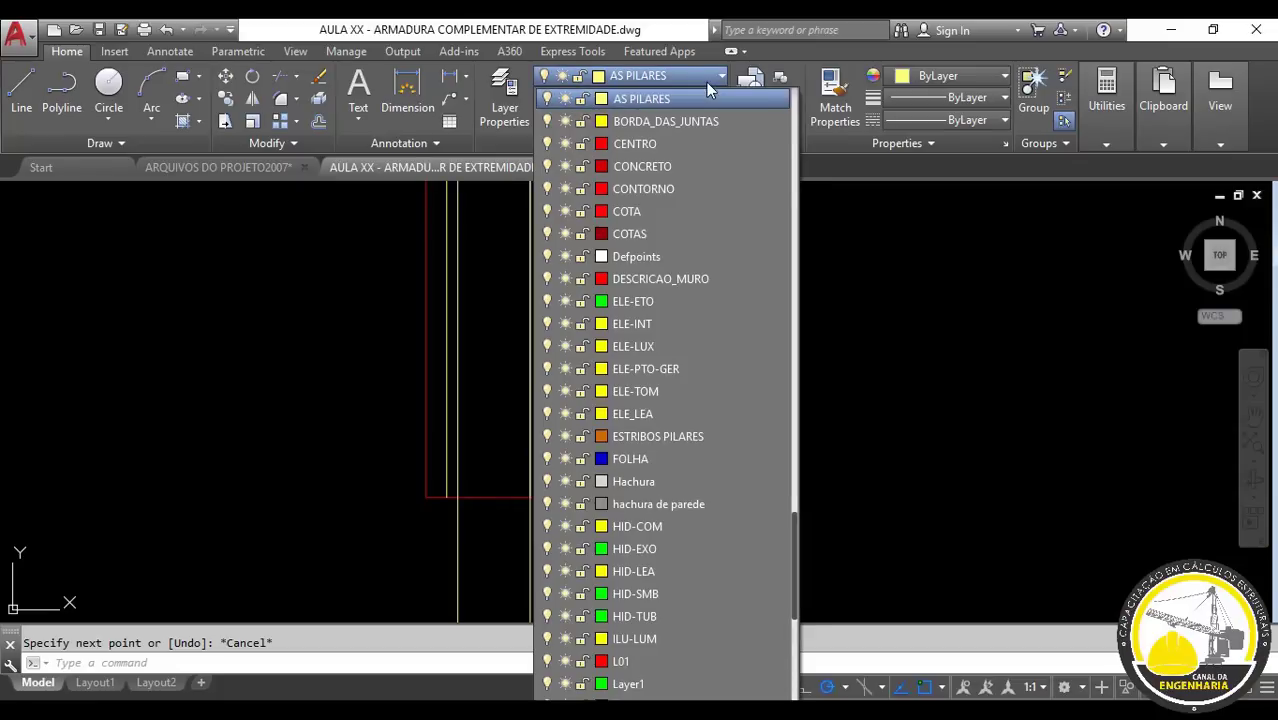
click(706, 437)
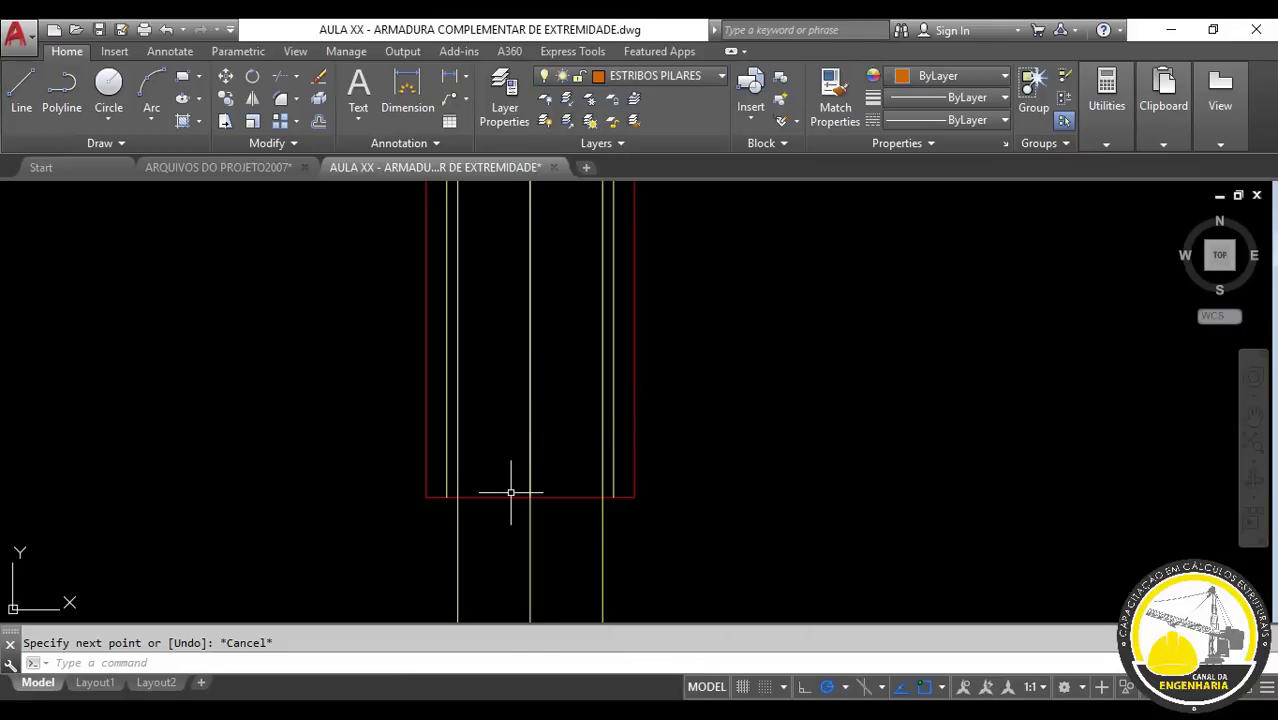
text(l)
key(Return)
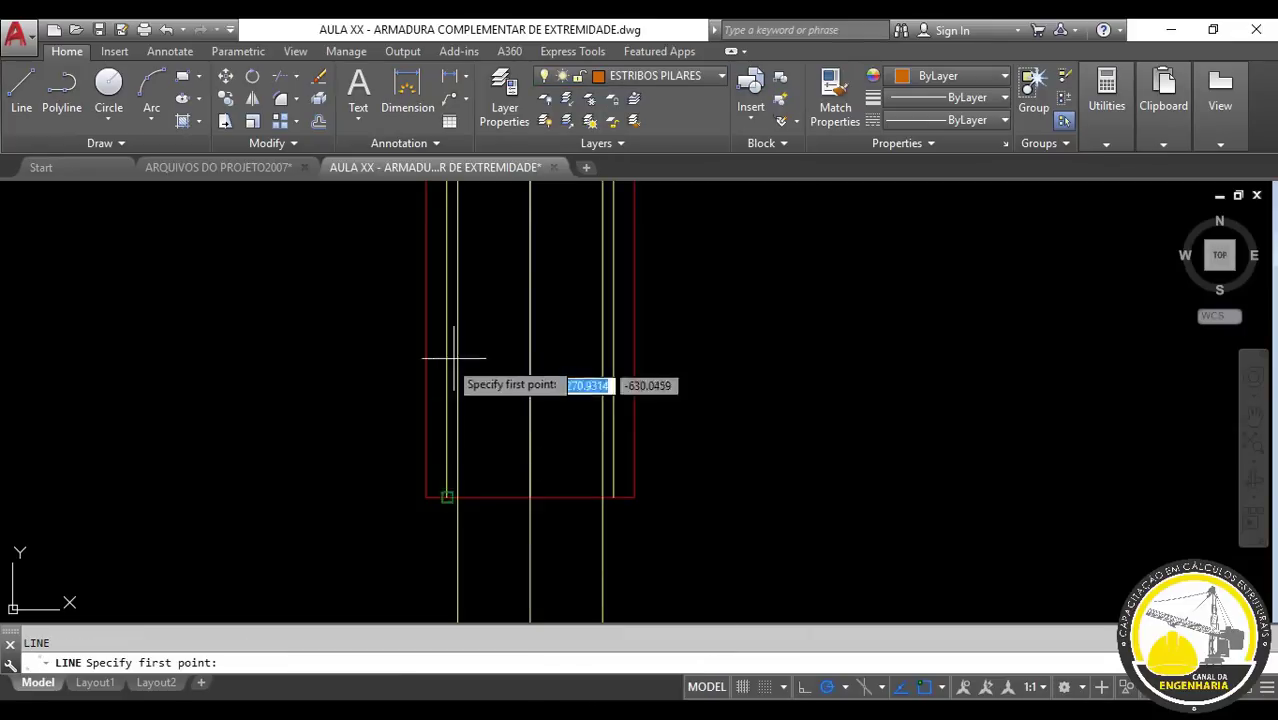
scroll(447, 478, up, 2)
scroll(447, 478, up, 1)
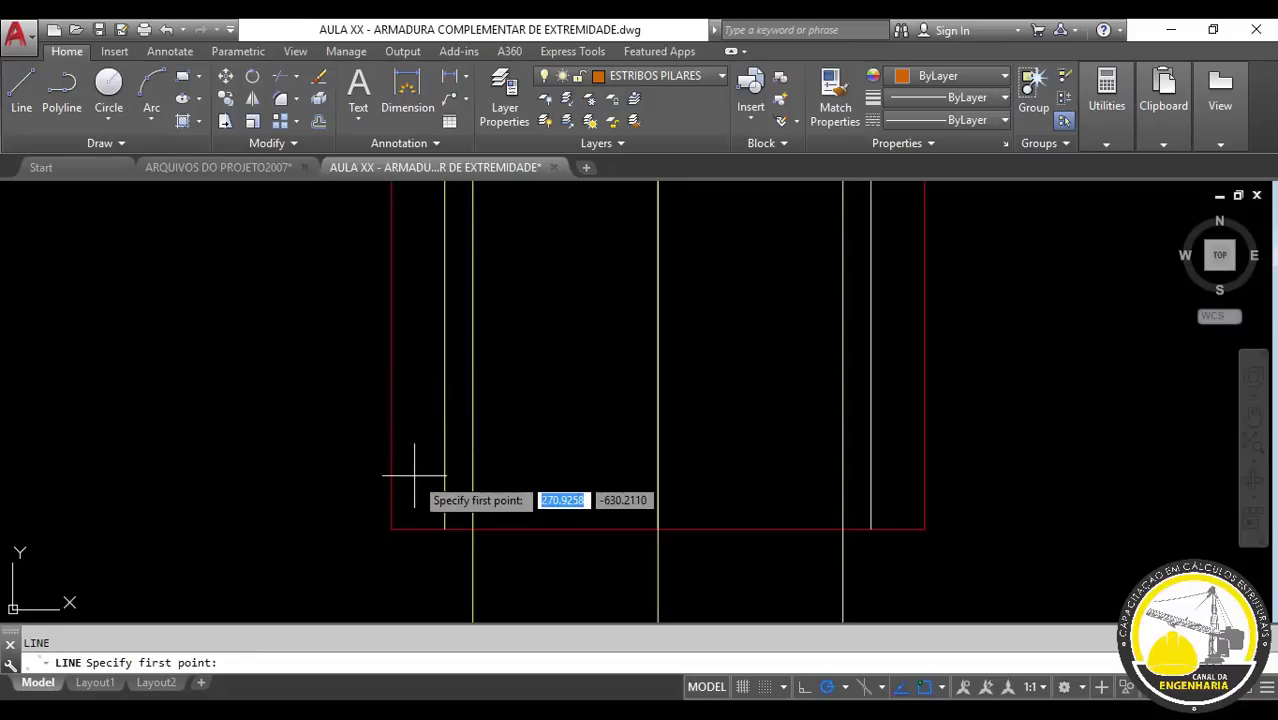
key(Escape)
text(PL)
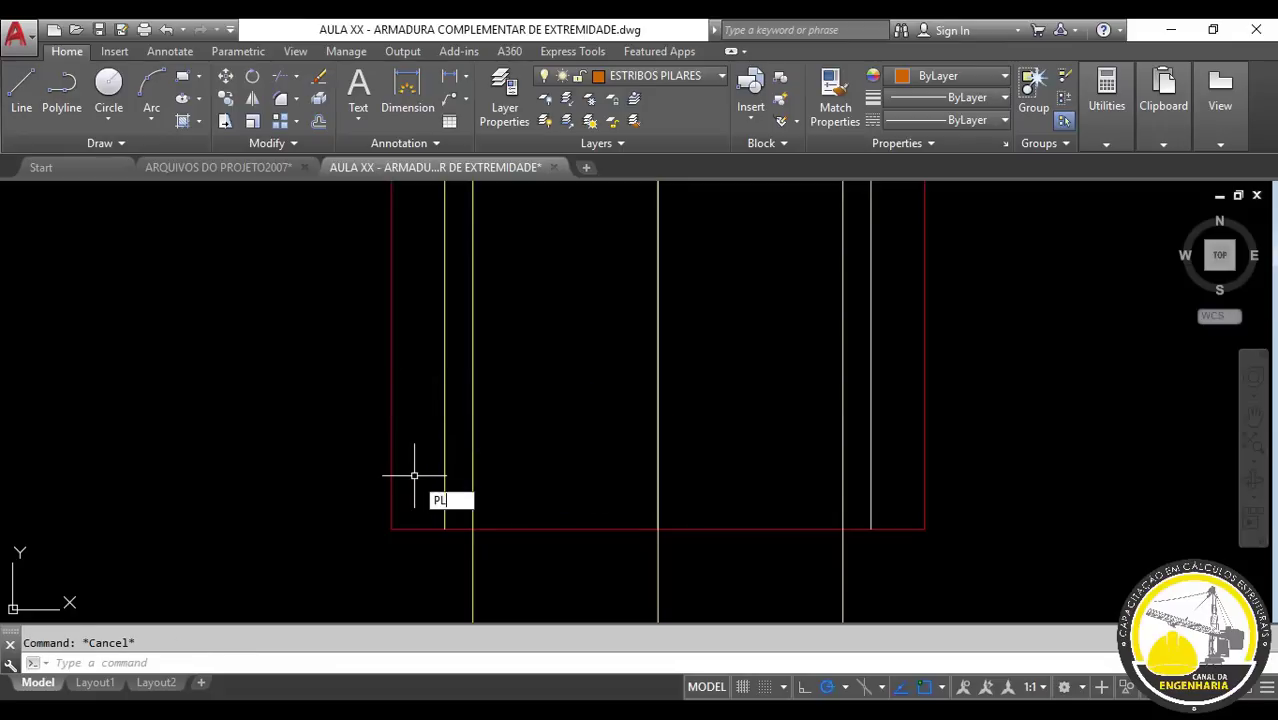
- Draw the horizontal stirrup line between the left and right longitudinal bars
key(Return)
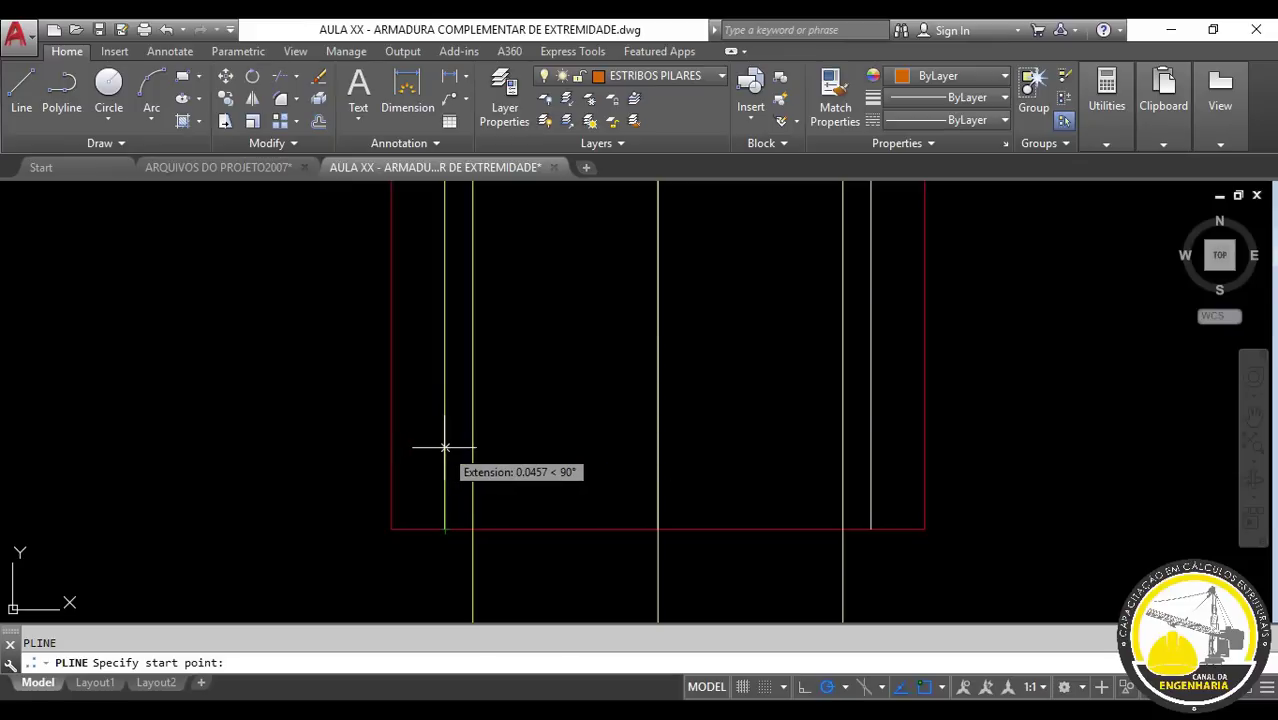
click(445, 445)
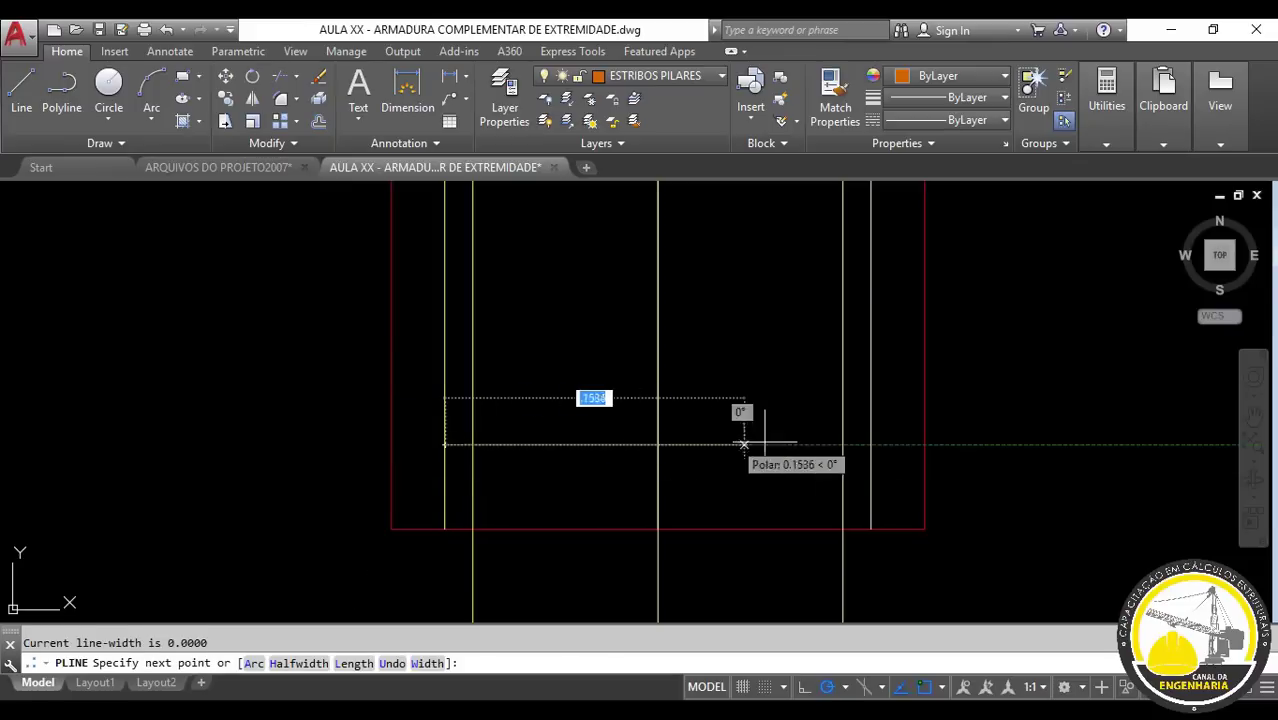
click(871, 445)
key(Escape)
click(536, 408)
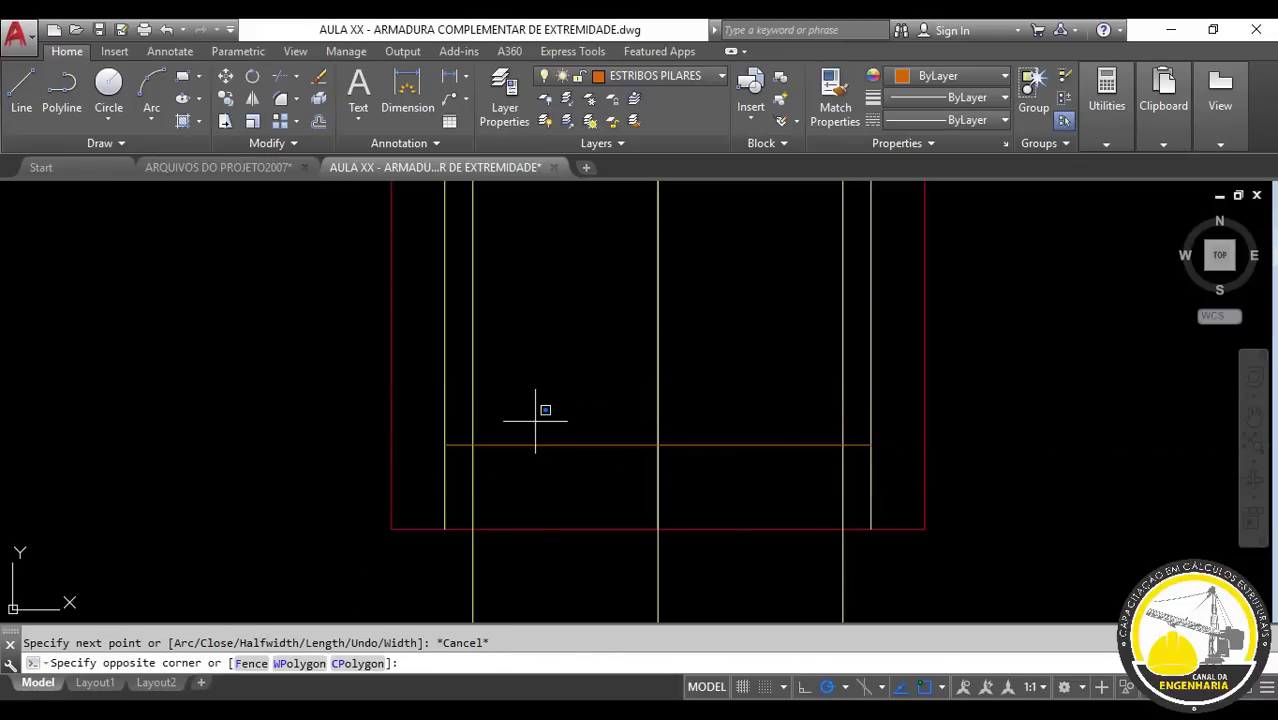
click(456, 492)
scroll(443, 467, up, 4)
key(Escape)
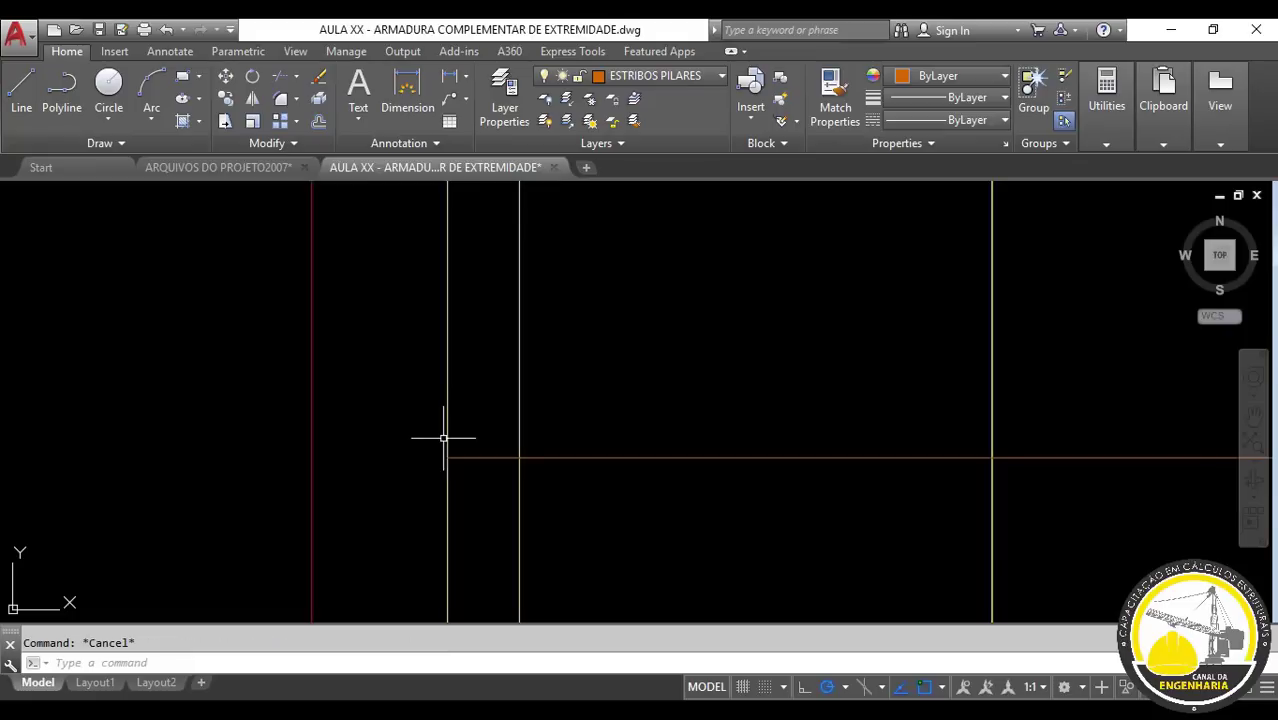
text(L)
- Draw a short 0.06 segment from the stirrup's left end
key(Return)
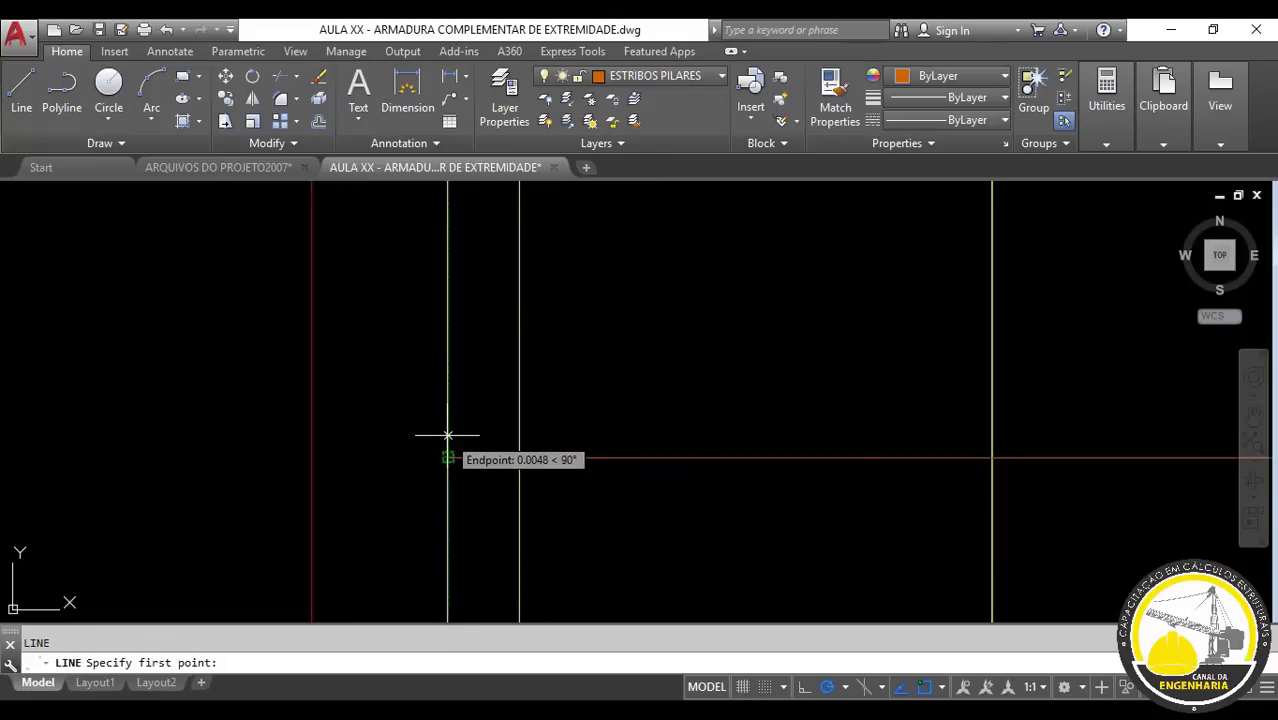
click(445, 436)
text(.06)
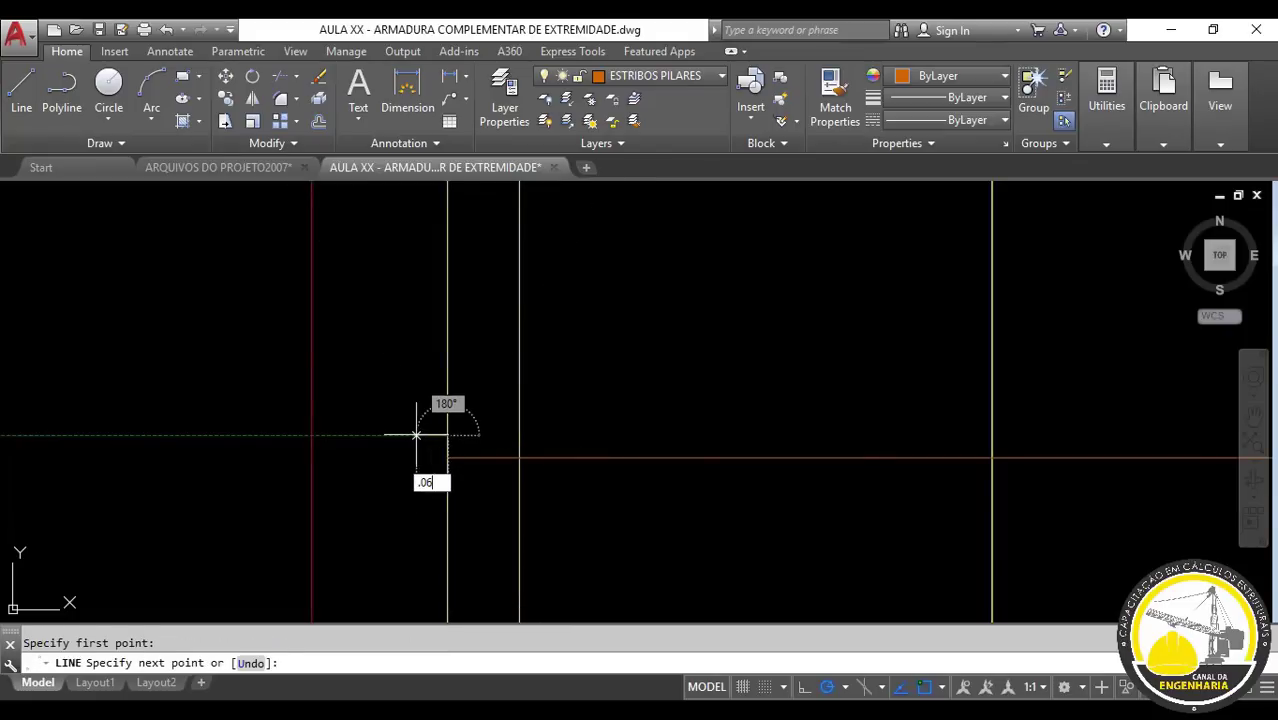
key(Return)
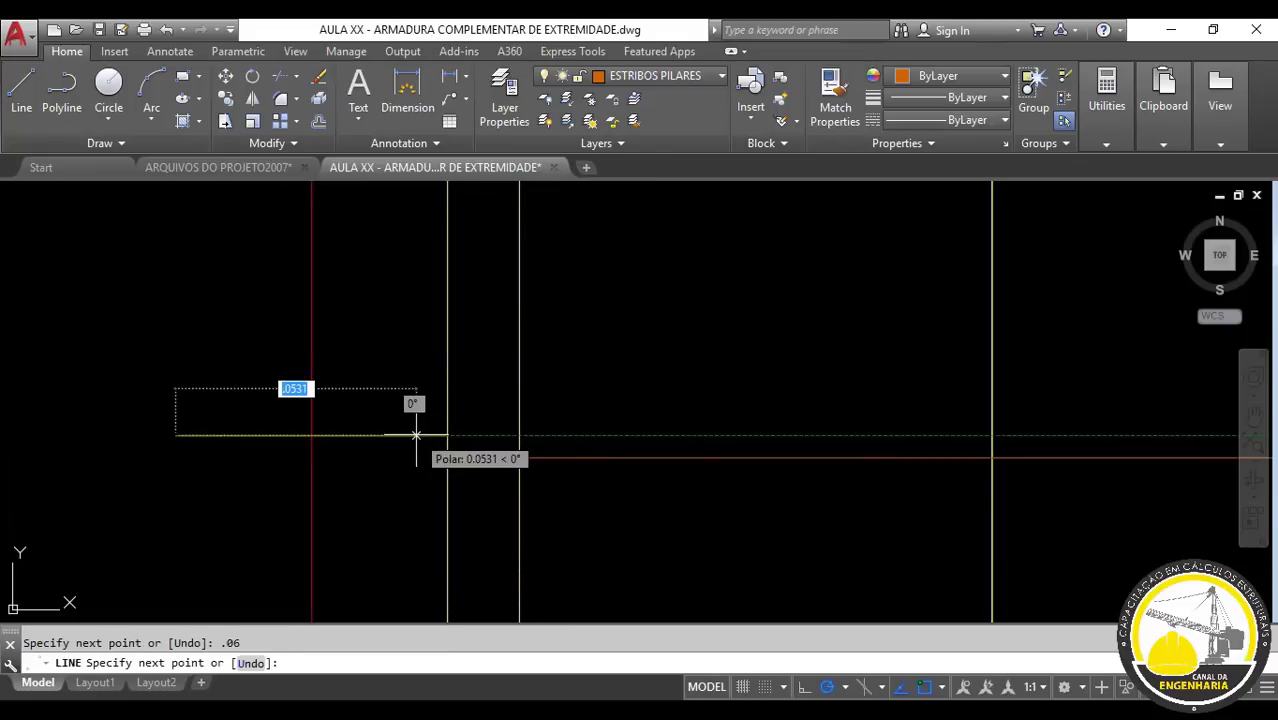
key(ctrl+z)
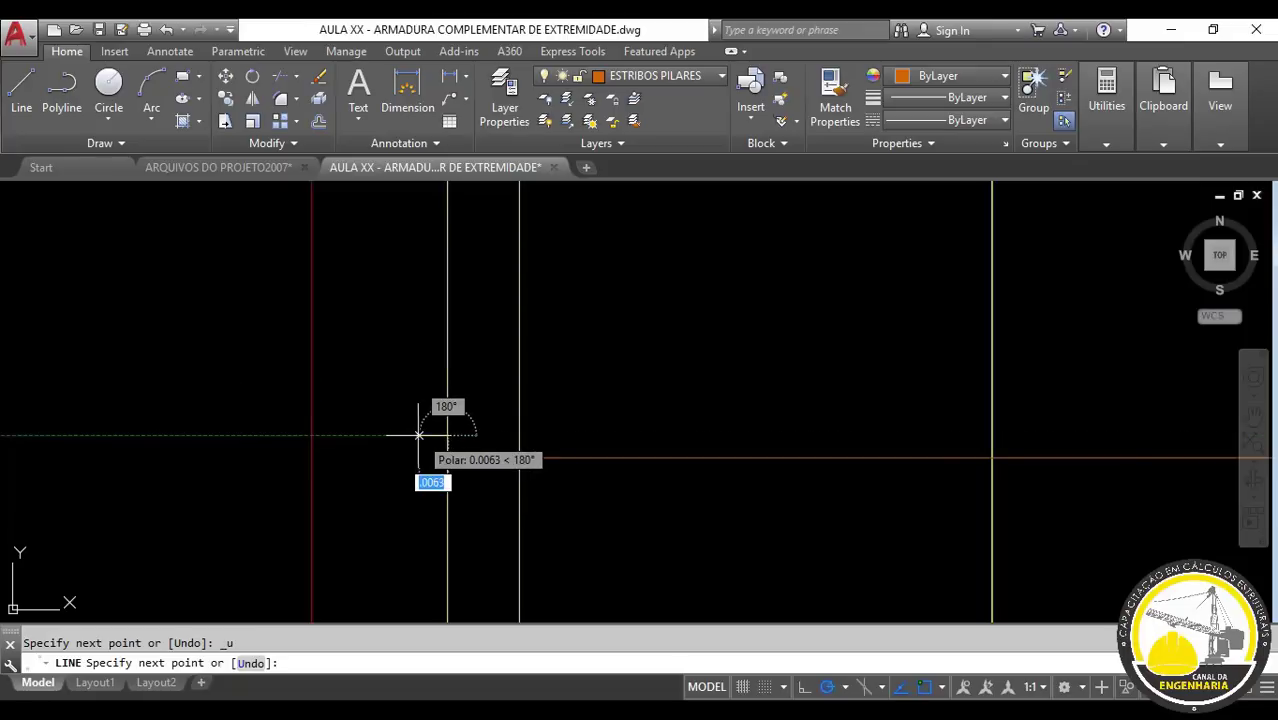
text(.0)
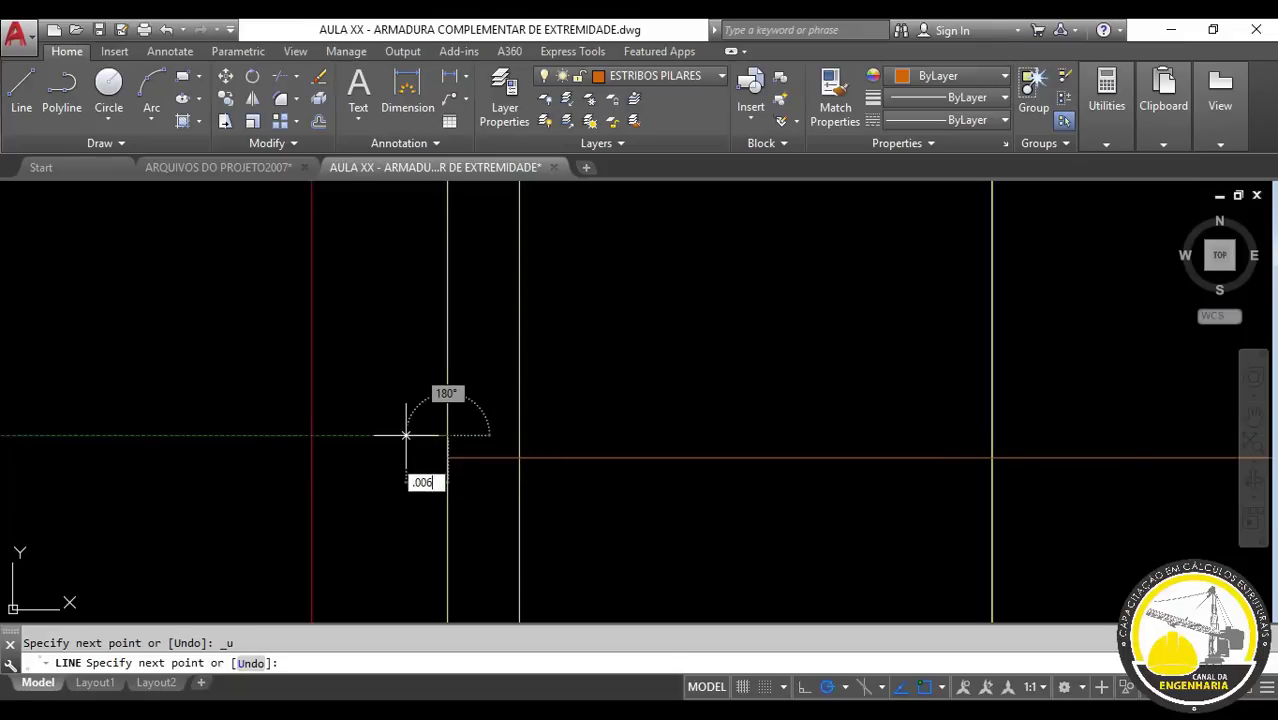
key(Return)
key(Escape)
- Select the long horizontal line and try grip-stretching its end, then cancel
scroll(430, 440, up, 4)
click(531, 408)
click(475, 533)
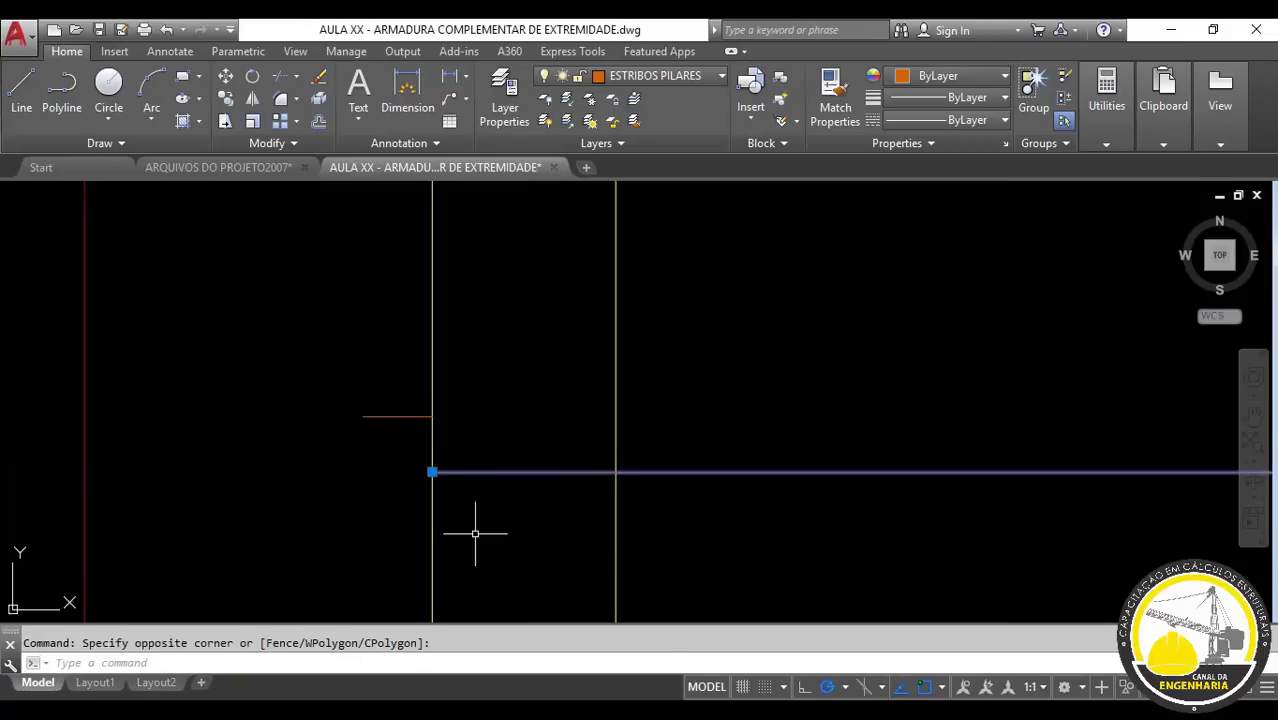
click(431, 471)
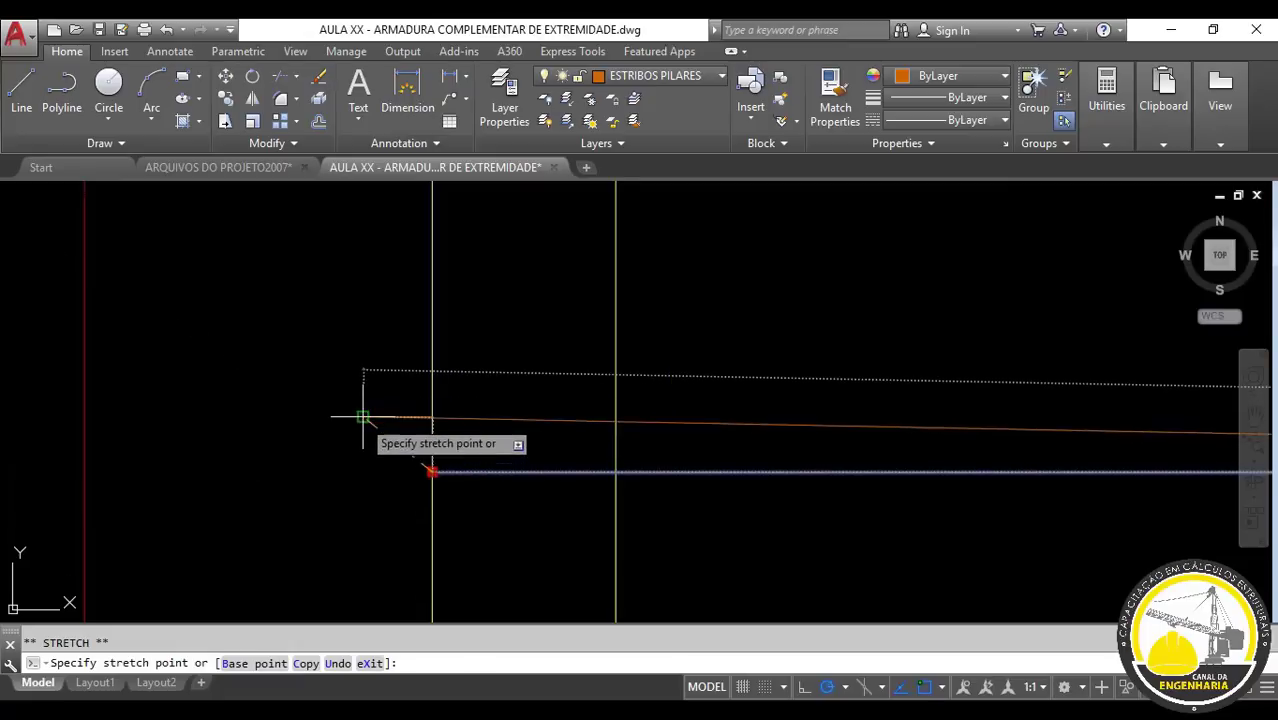
key(Escape)
scroll(613, 437, down, 3)
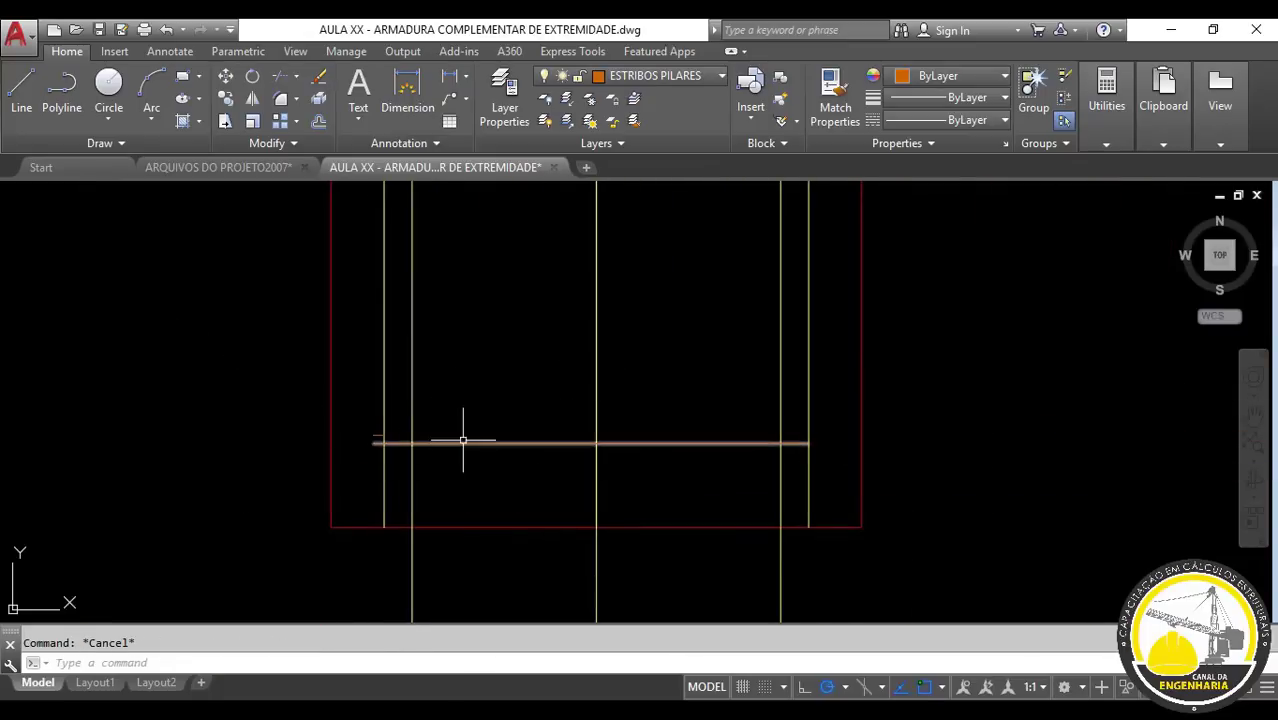
scroll(846, 441, up, 4)
- Draw a short segment from the vertical bar and attempt stretching the horizontal line's endpoint
text(l)
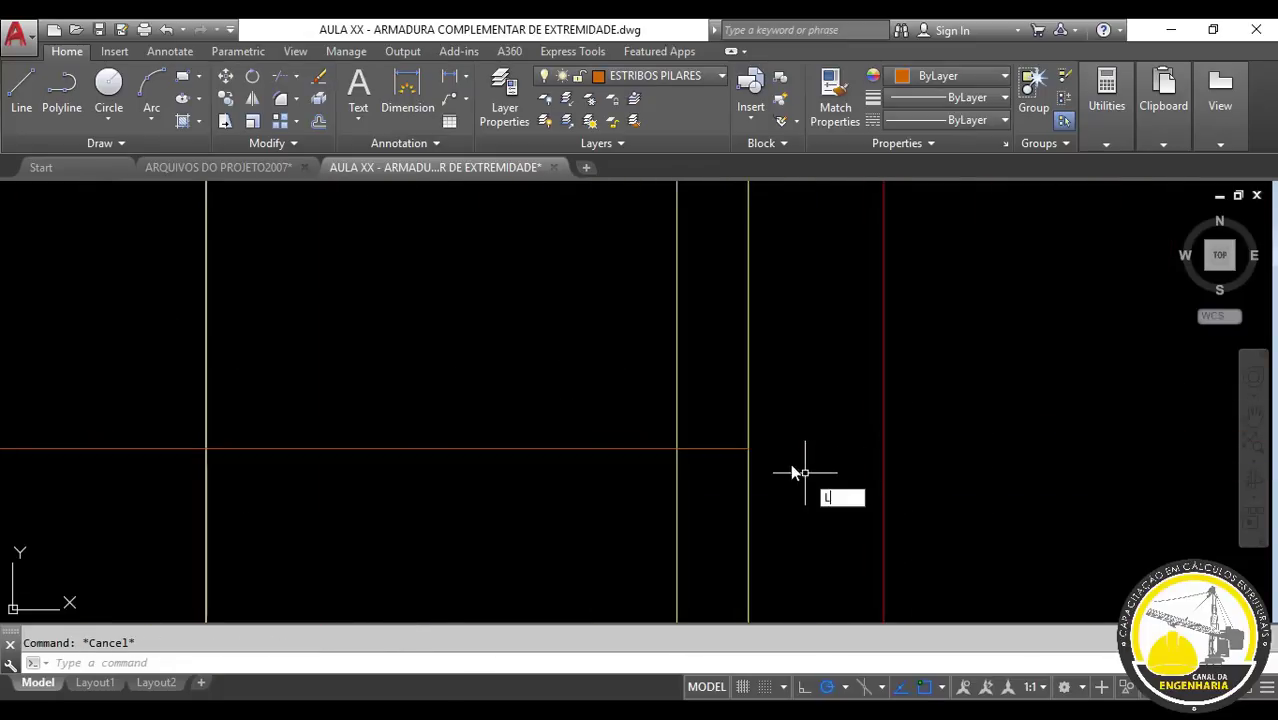
key(Return)
scroll(745, 447, up, 4)
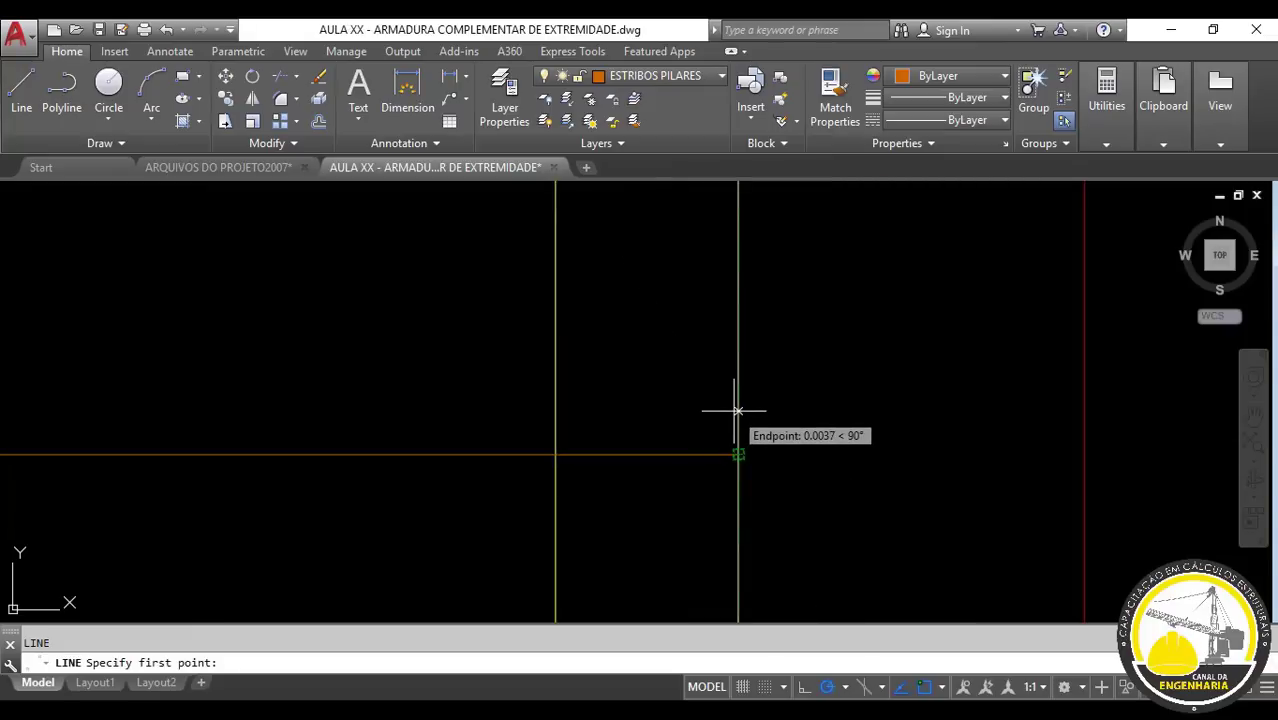
click(739, 416)
text(.)
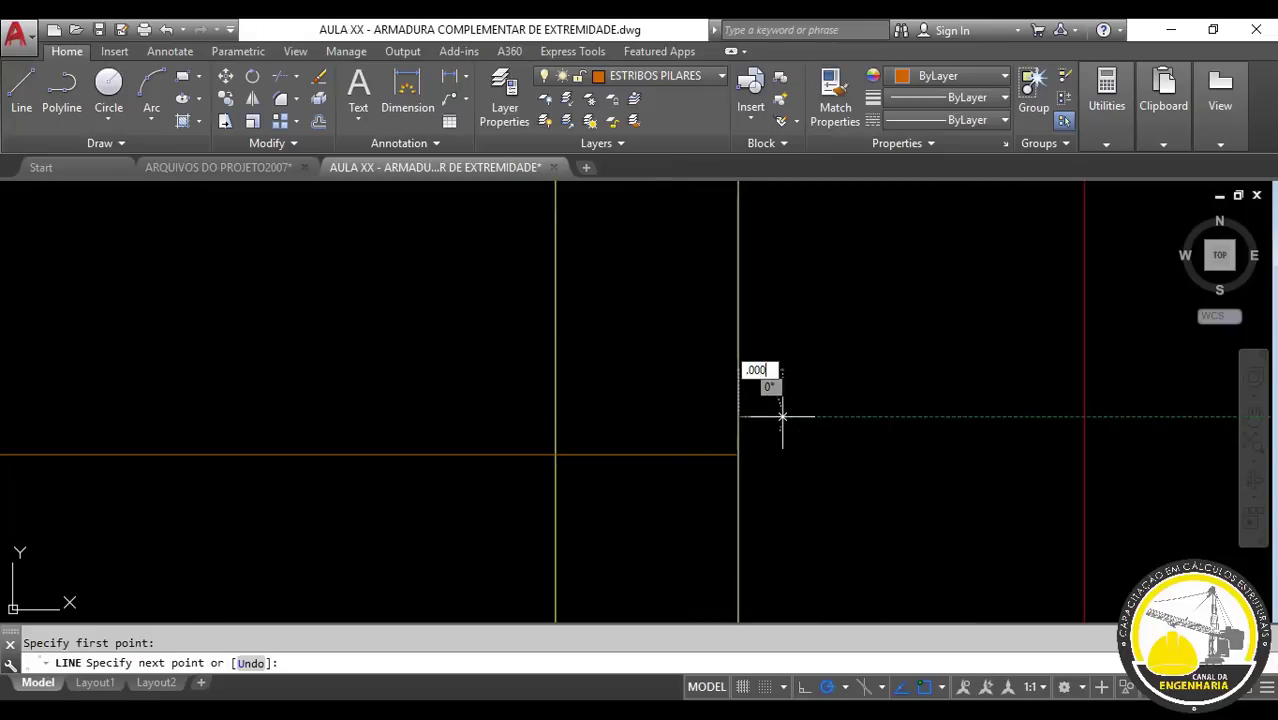
key(Return)
key(Escape)
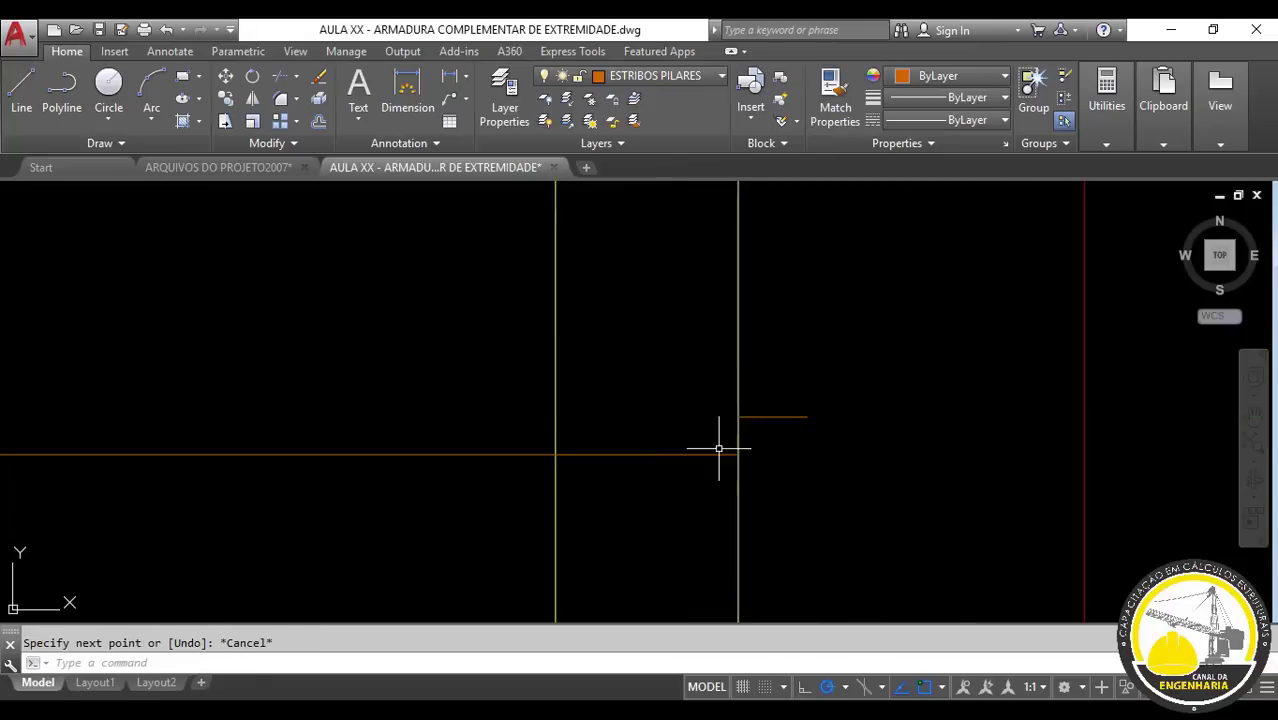
click(745, 440)
click(726, 459)
click(738, 455)
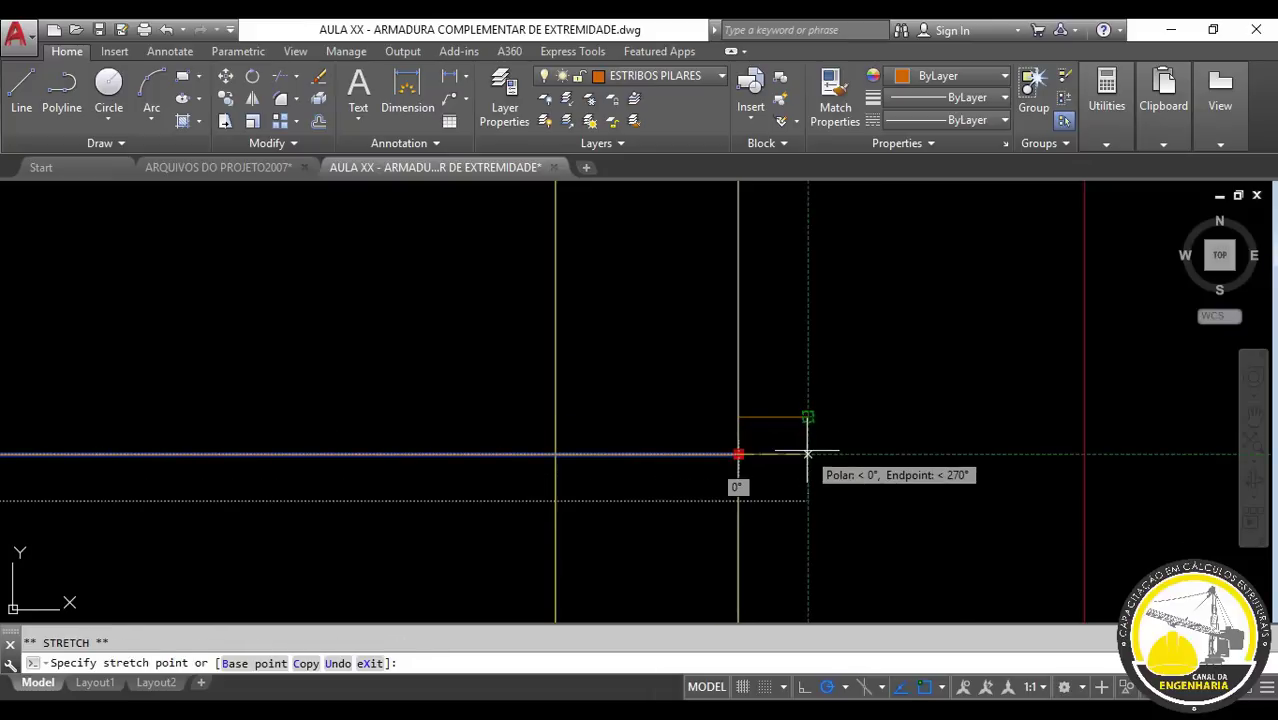
key(Escape)
- Window-select and erase the stray short segment near the bars
click(833, 384)
click(778, 432)
key(Delete)
scroll(742, 417, down, 2)
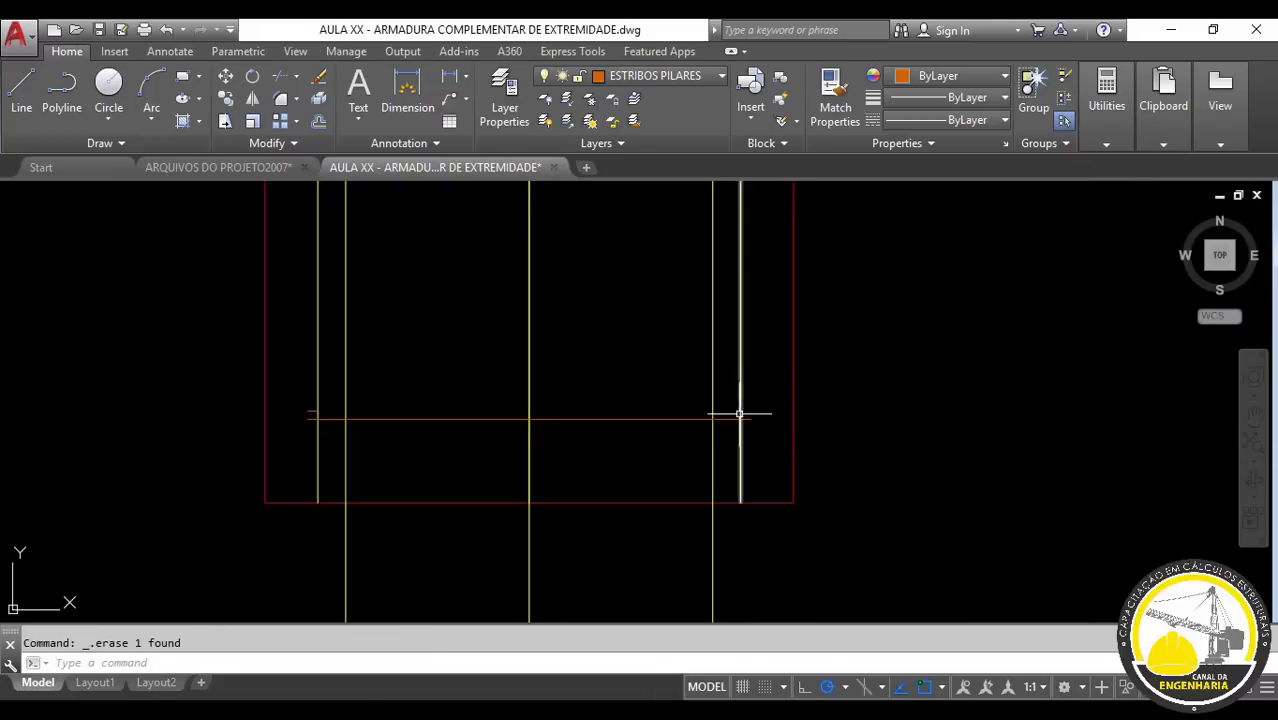
scroll(825, 414, down, 1)
scroll(784, 377, up, 3)
click(784, 377)
click(756, 417)
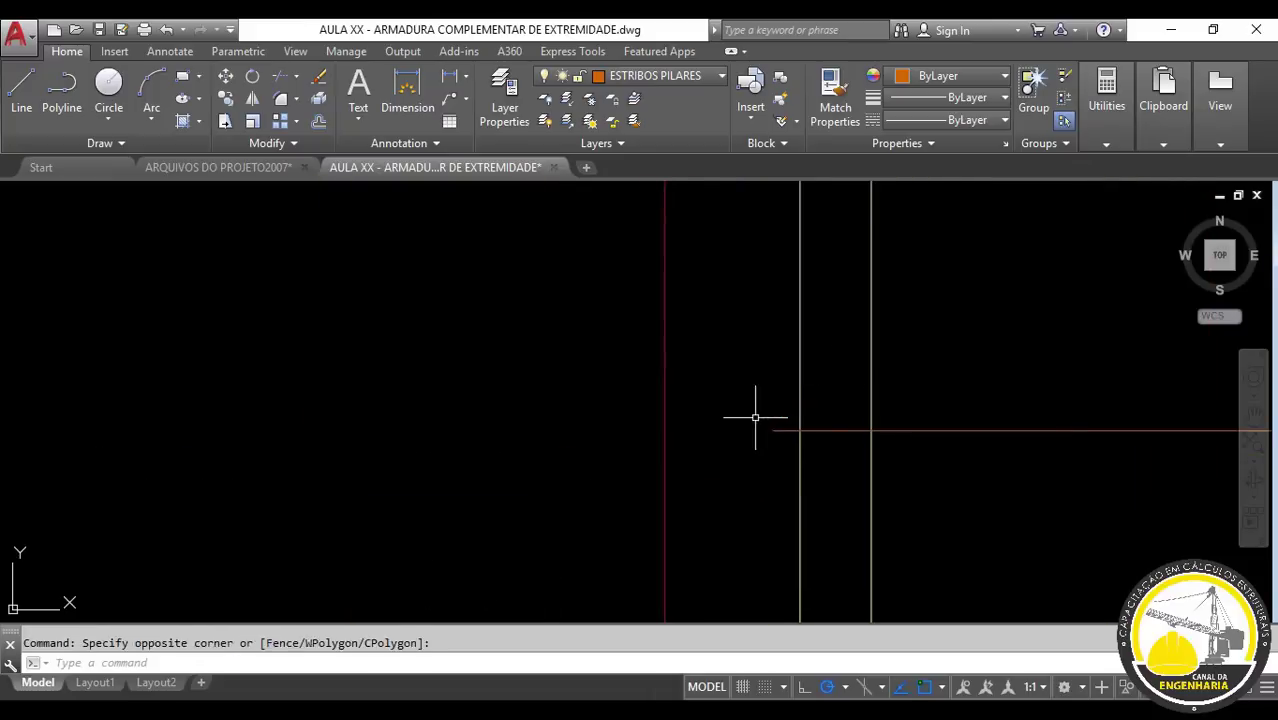
key(Escape)
scroll(690, 455, down, 2)
text(PL)
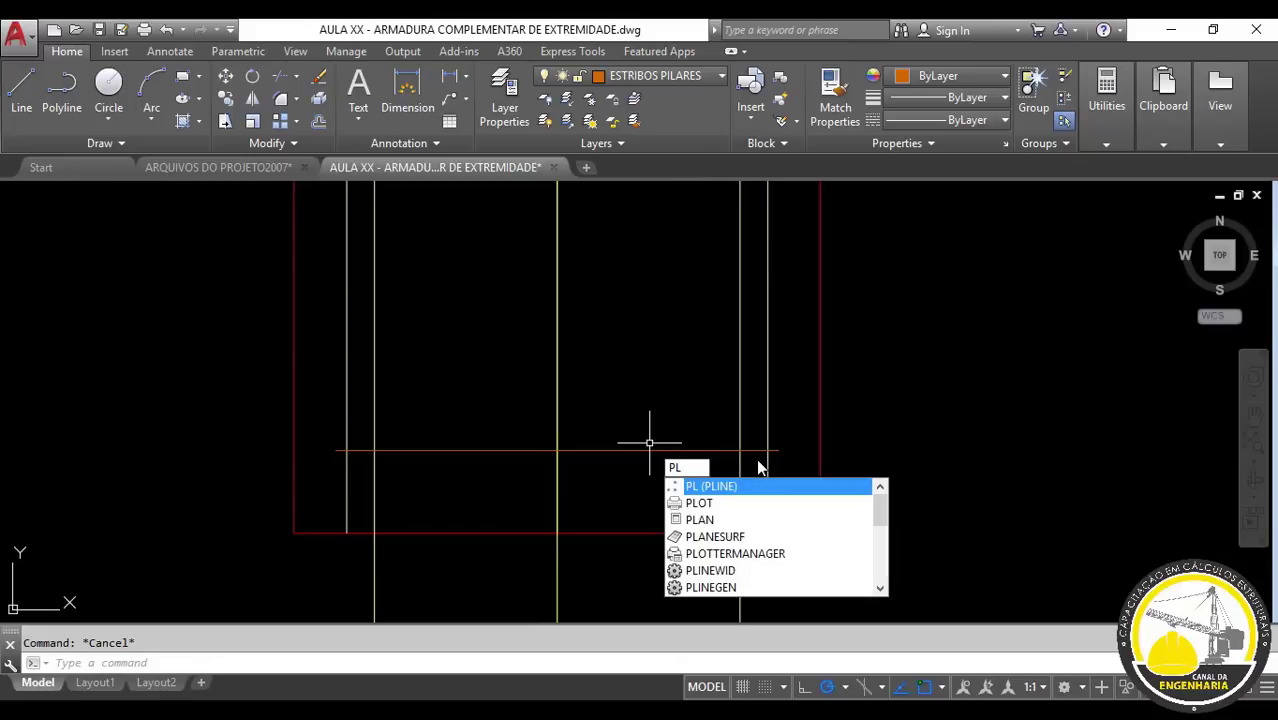
- Draw a hook polyline from the stirrup's end: a vertical segment, then .06, undoing the last
key(Return)
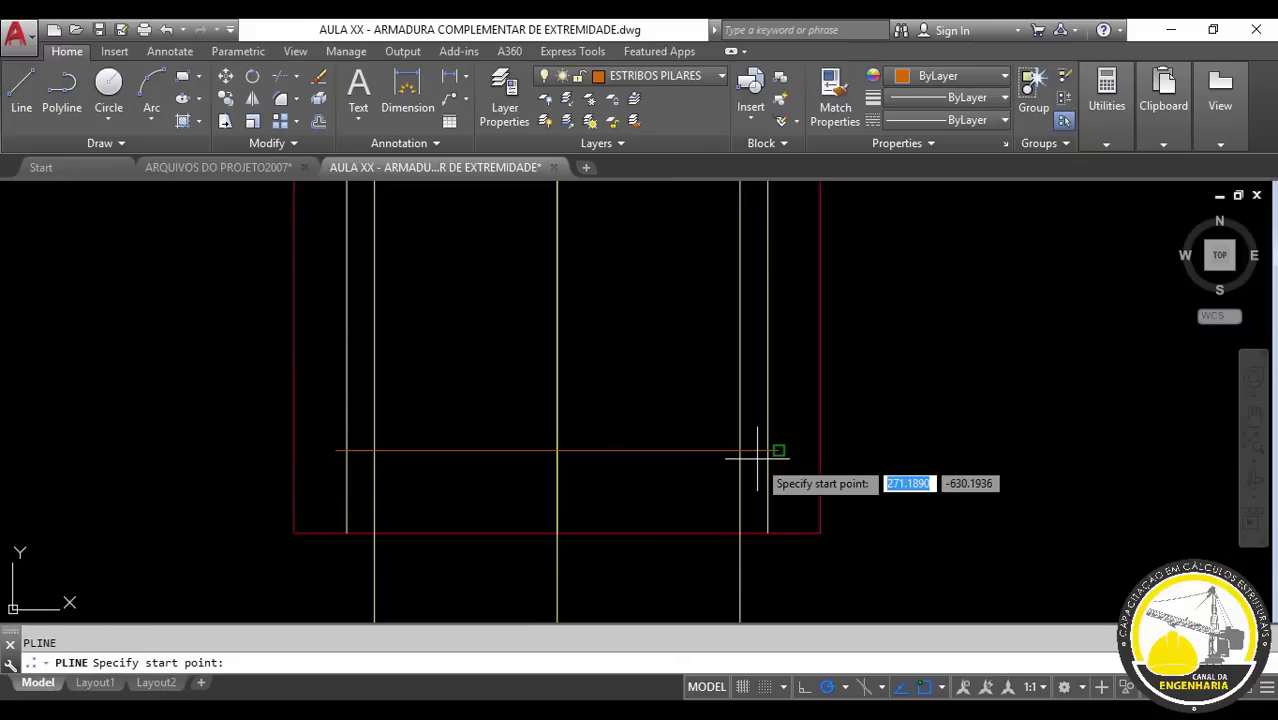
scroll(770, 450, up, 2)
click(772, 450)
scroll(222, 466, up, 1)
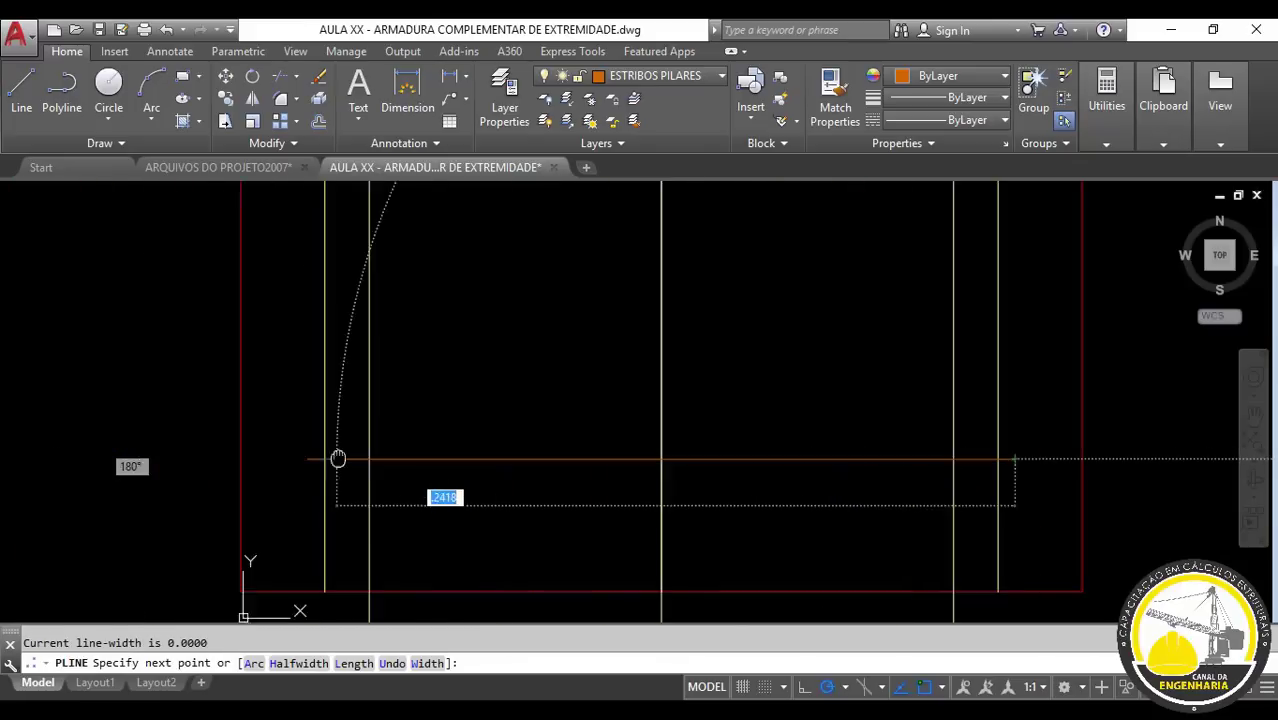
scroll(337, 457, up, 2)
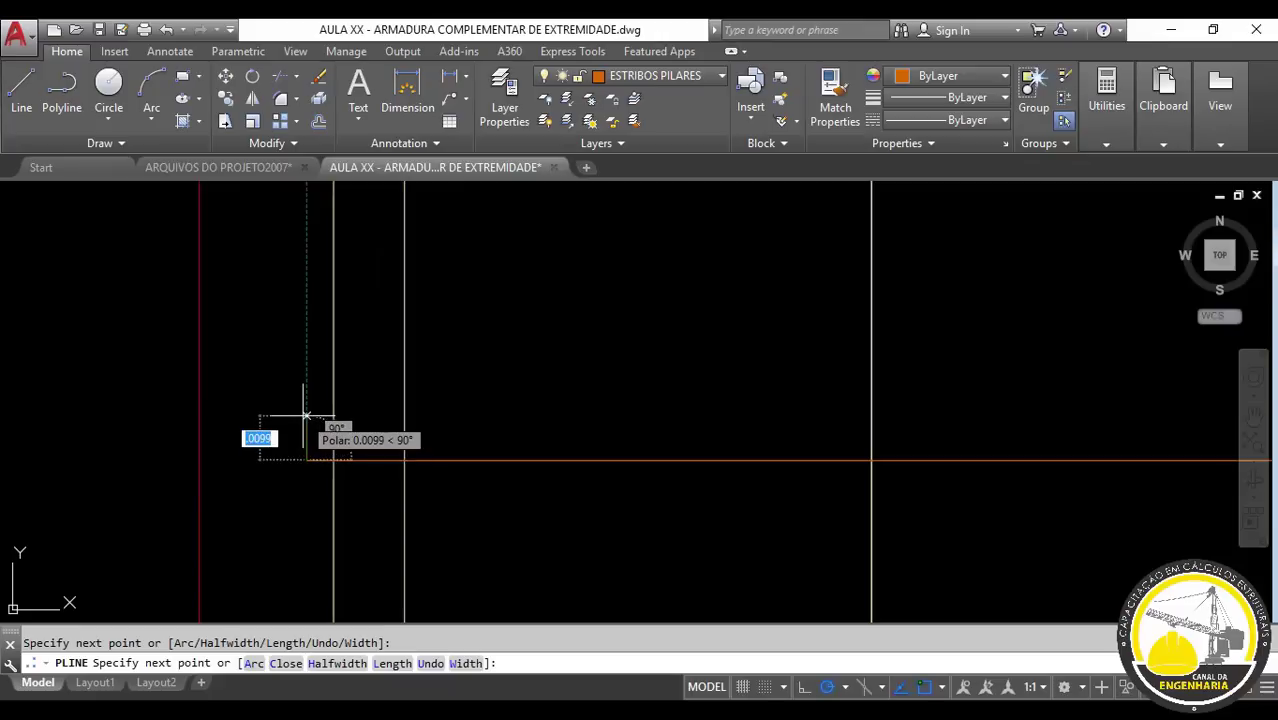
click(307, 414)
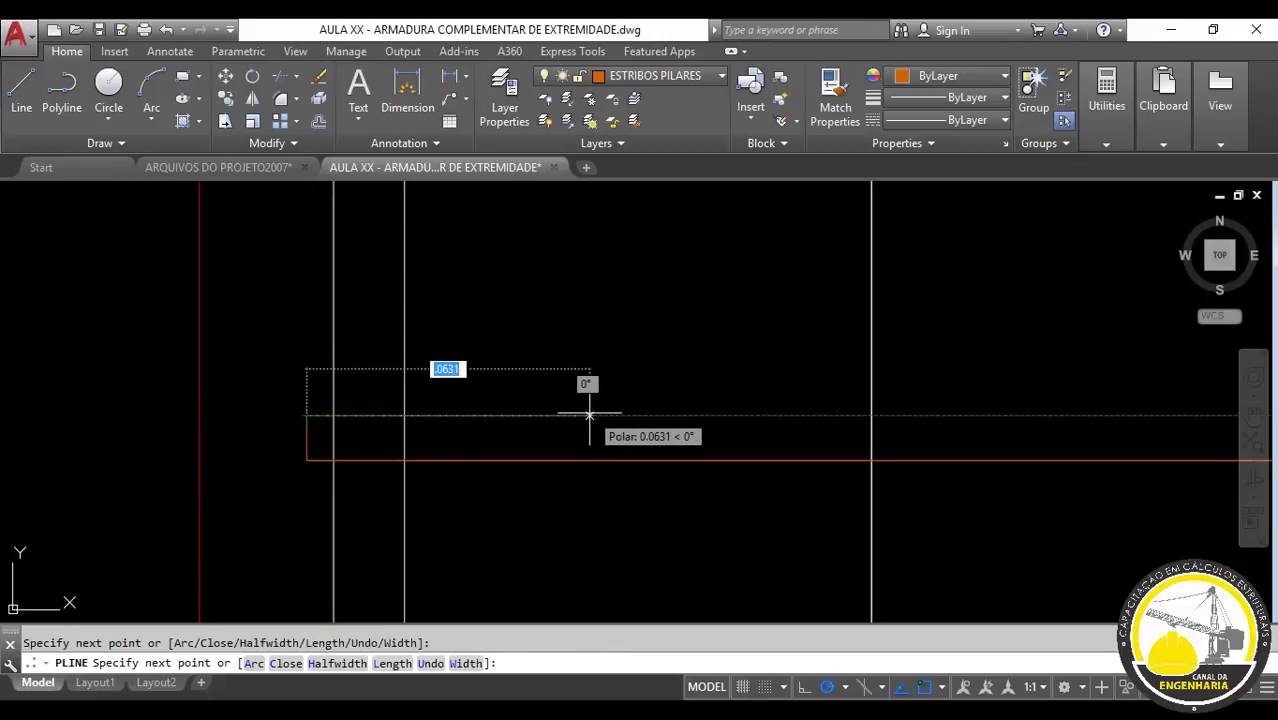
text(.6)
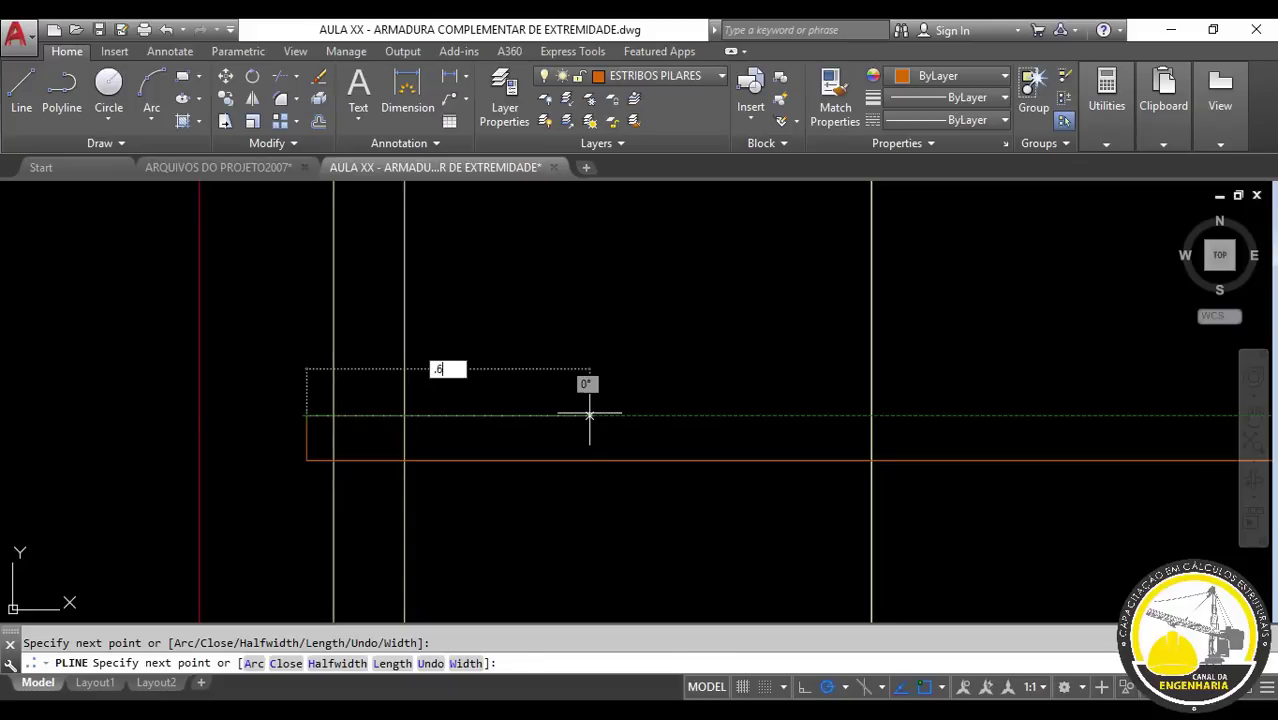
key(Return)
key(ctrl+z)
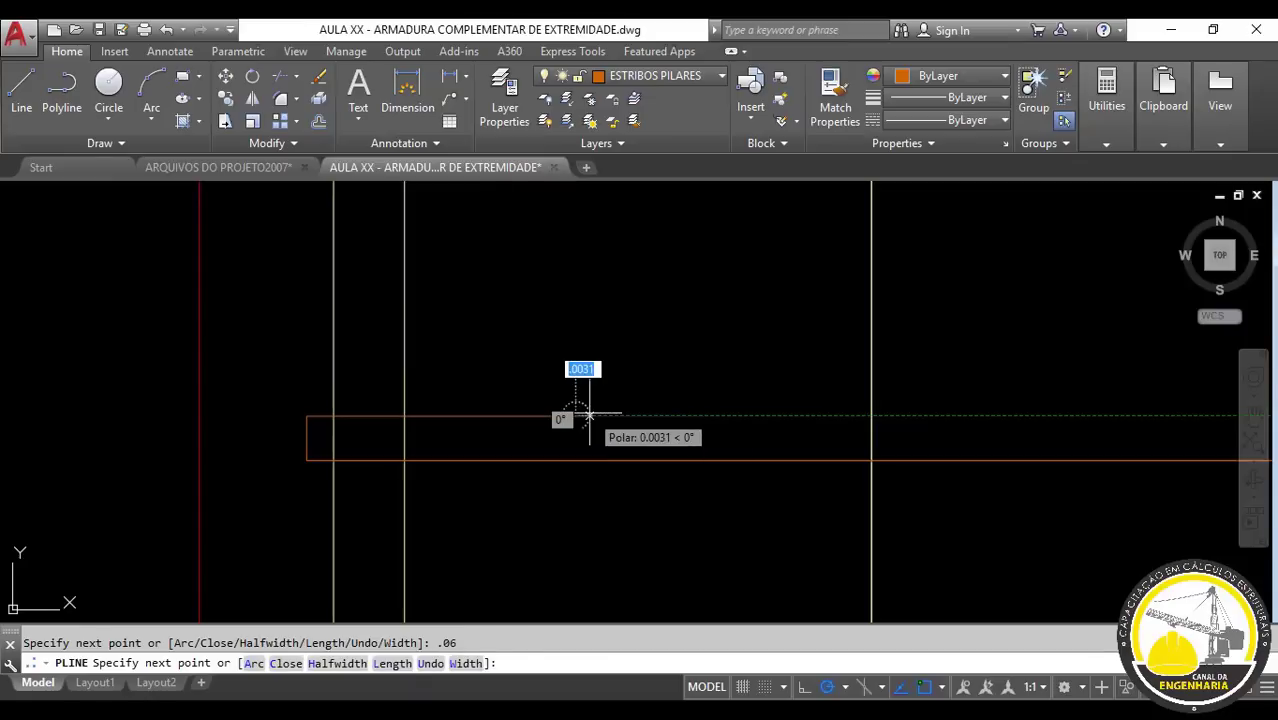
key(Escape)
- Zoom in on the new hook and begin a selection window around it
scroll(633, 434, down, 3)
scroll(762, 491, down, 2)
scroll(546, 440, up, 2)
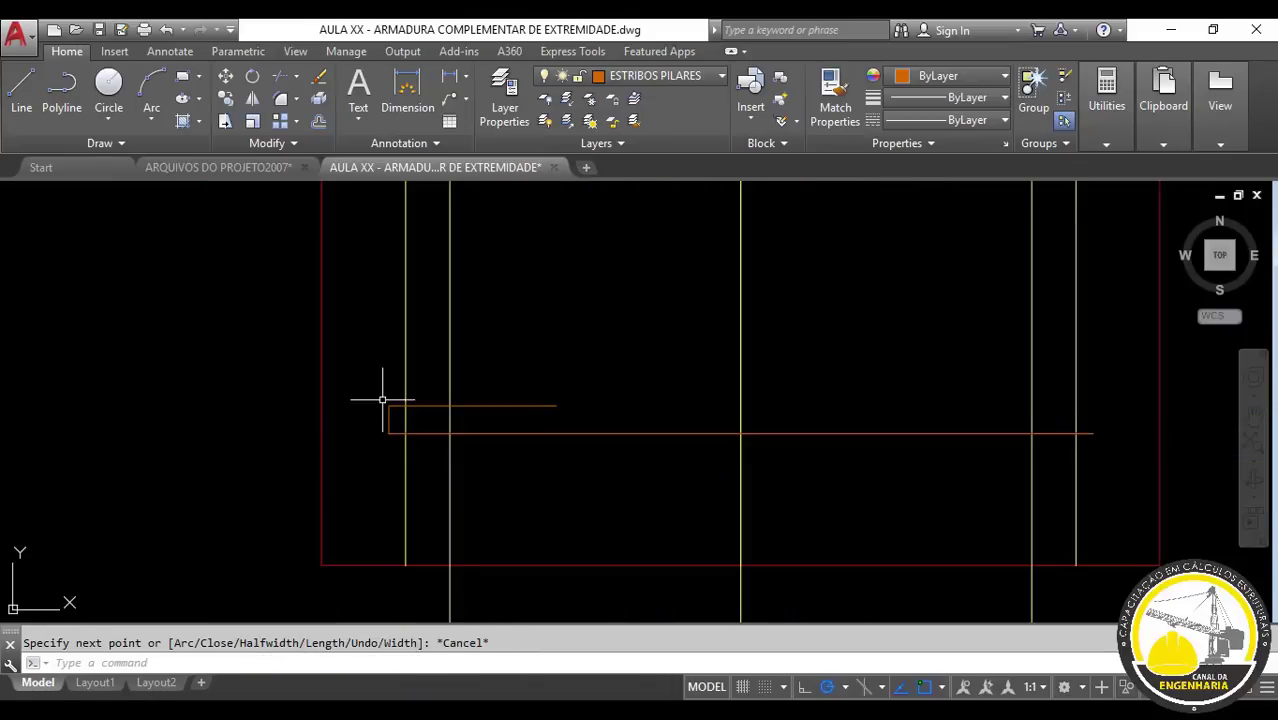
scroll(382, 399, down, 2)
scroll(857, 416, up, 1)
scroll(446, 519, up, 4)
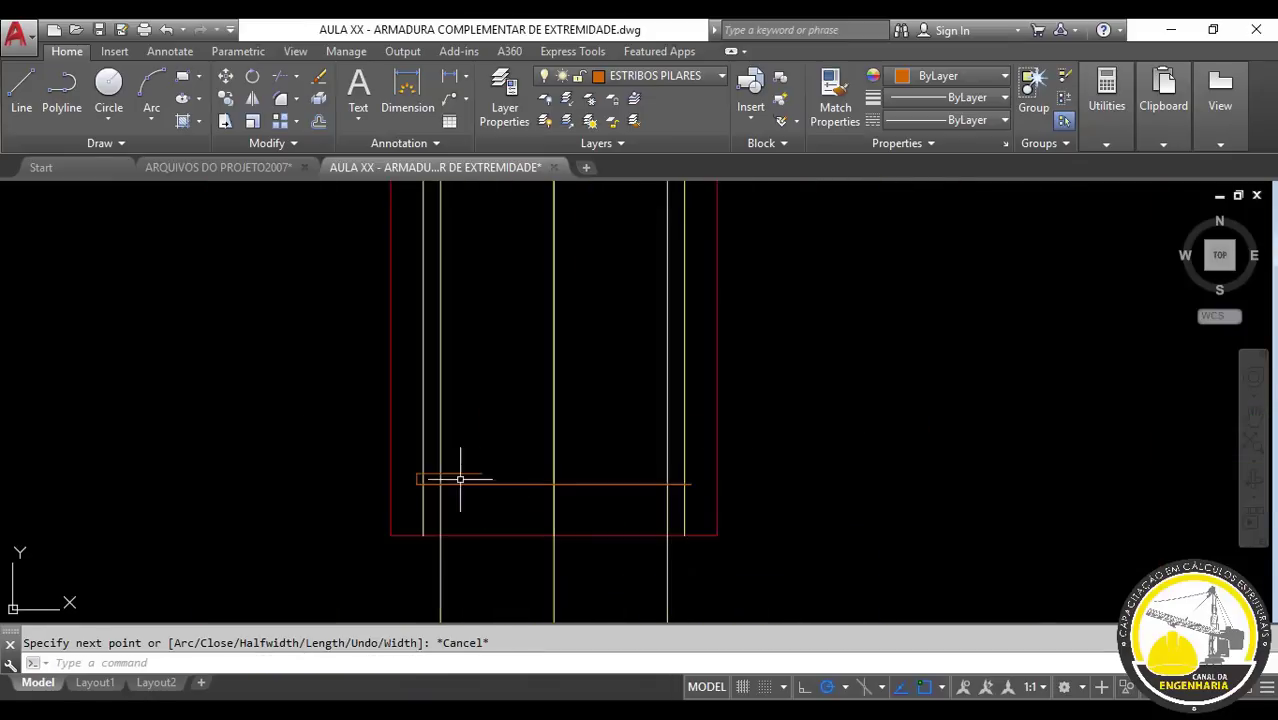
click(404, 462)
click(705, 499)
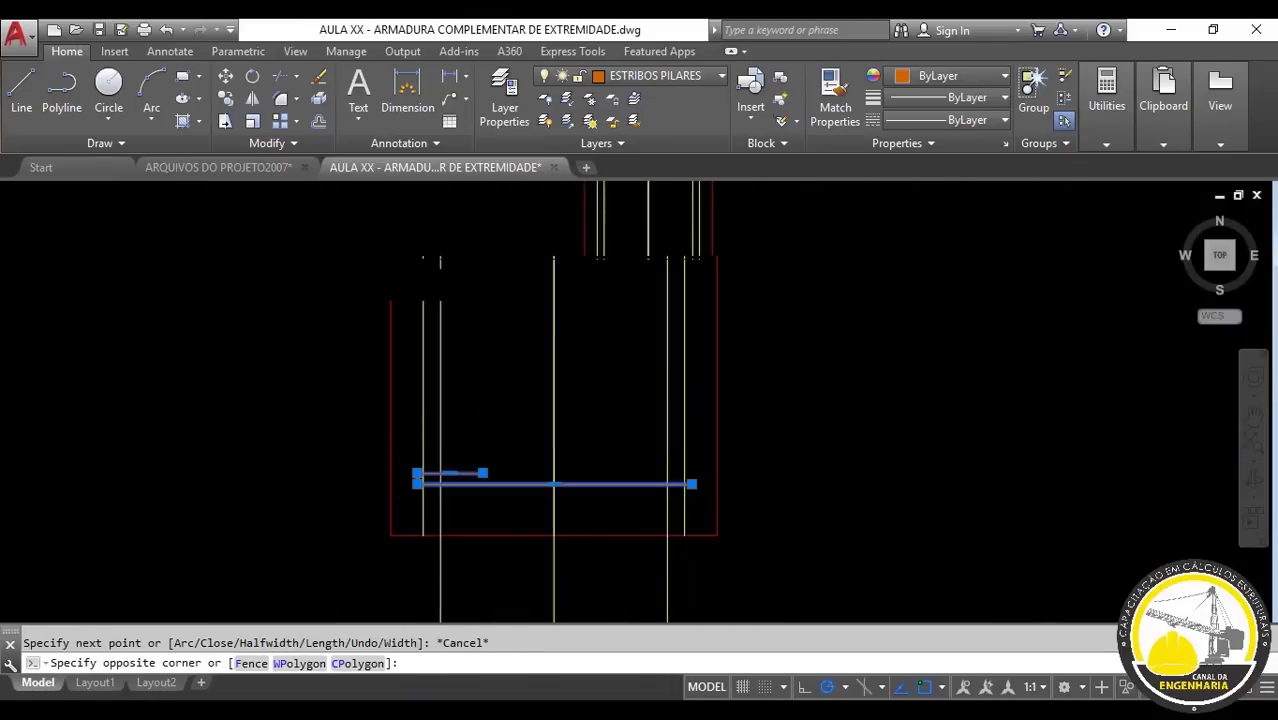
key(Escape)
scroll(787, 463, down, 6)
middle_drag(787, 463, 947, 480)
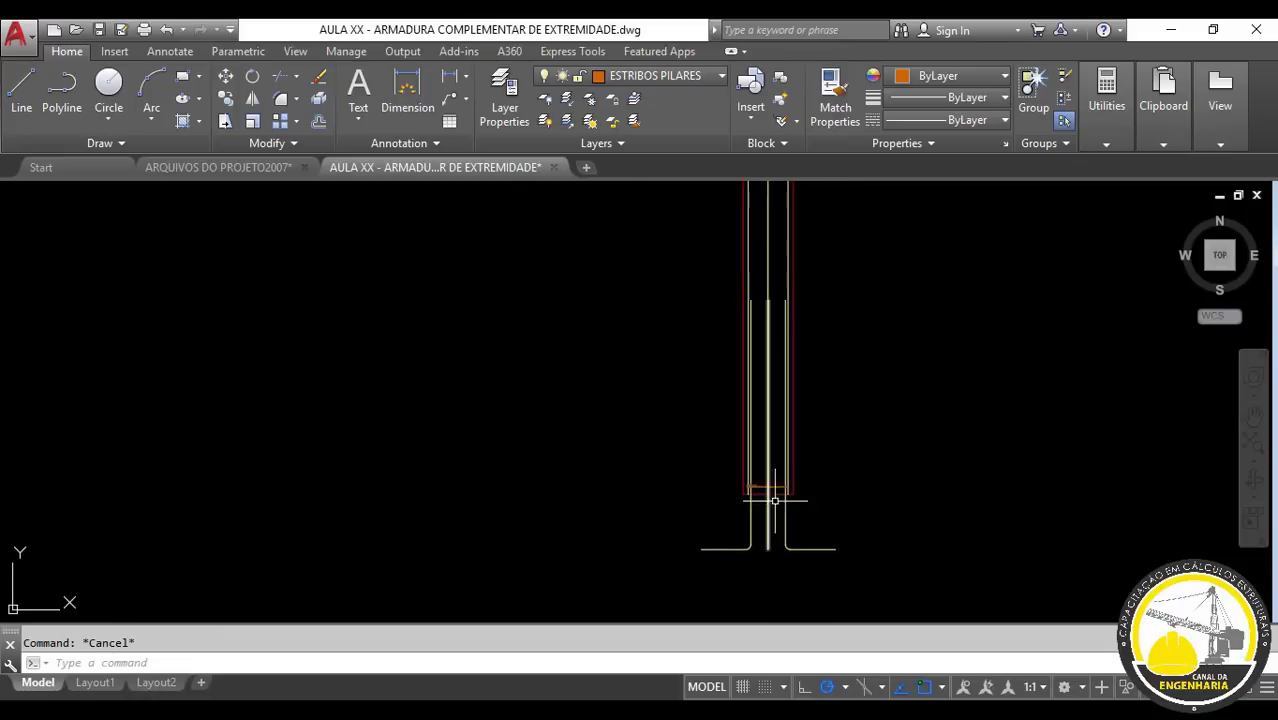
scroll(783, 525, up, 2)
scroll(783, 529, up, 6)
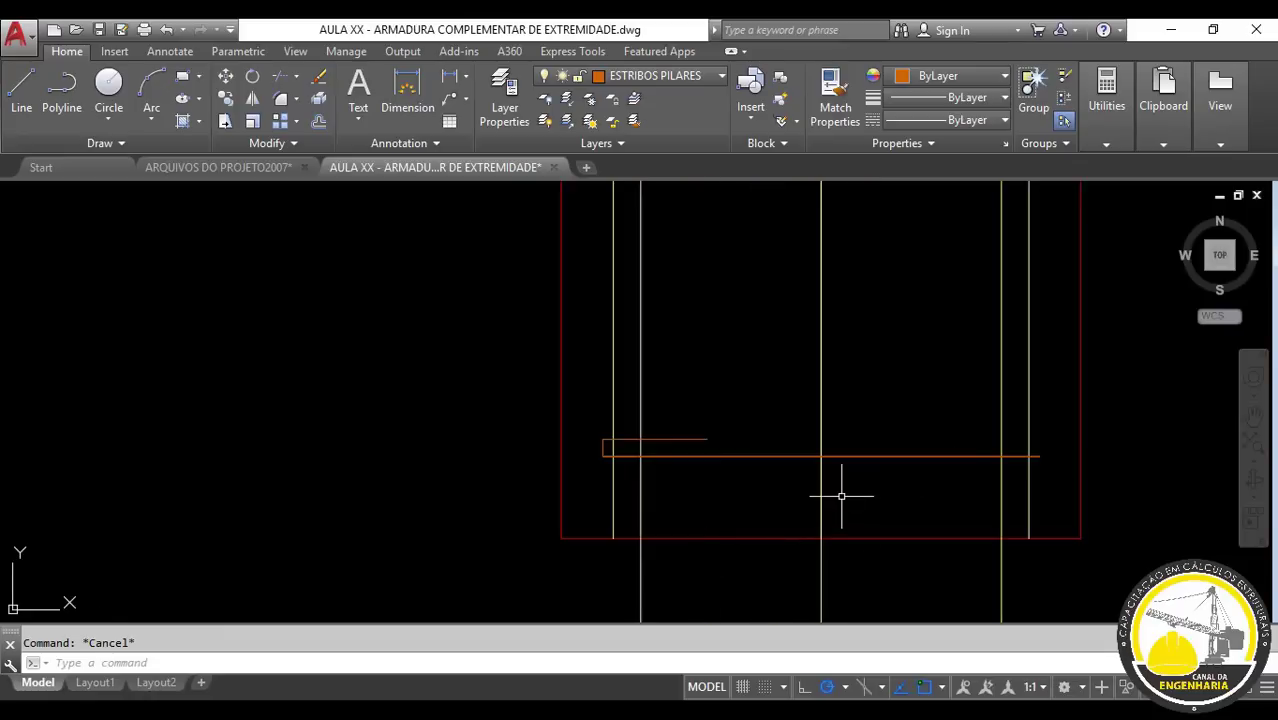
scroll(800, 510, down, 3)
middle_drag(782, 516, 531, 479)
scroll(480, 530, down, 5)
scroll(507, 427, up, 2)
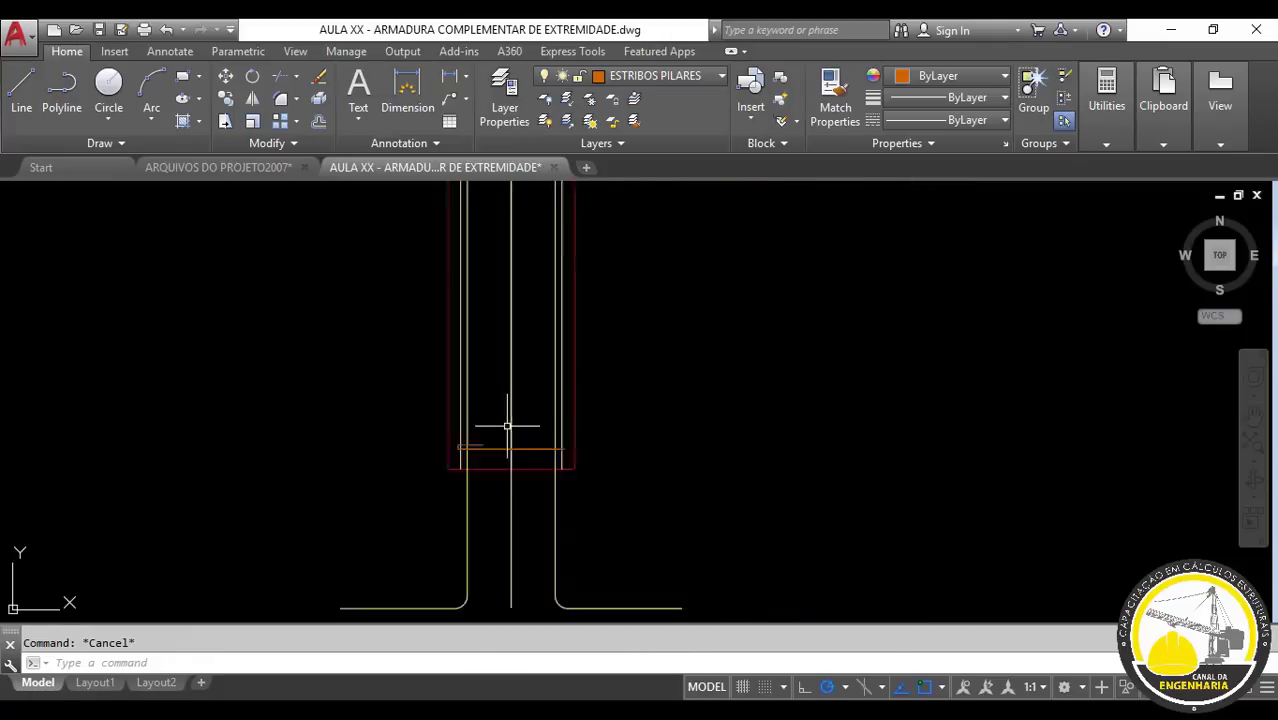
scroll(507, 427, up, 4)
click(366, 469)
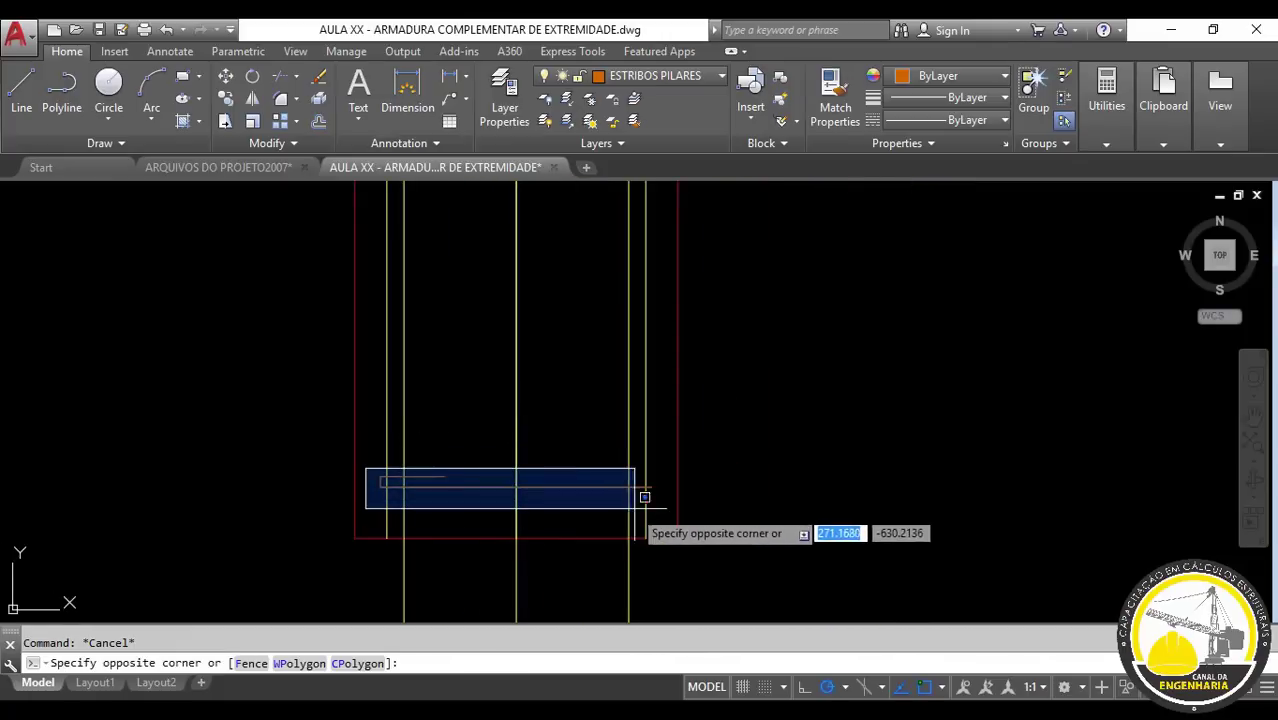
click(666, 497)
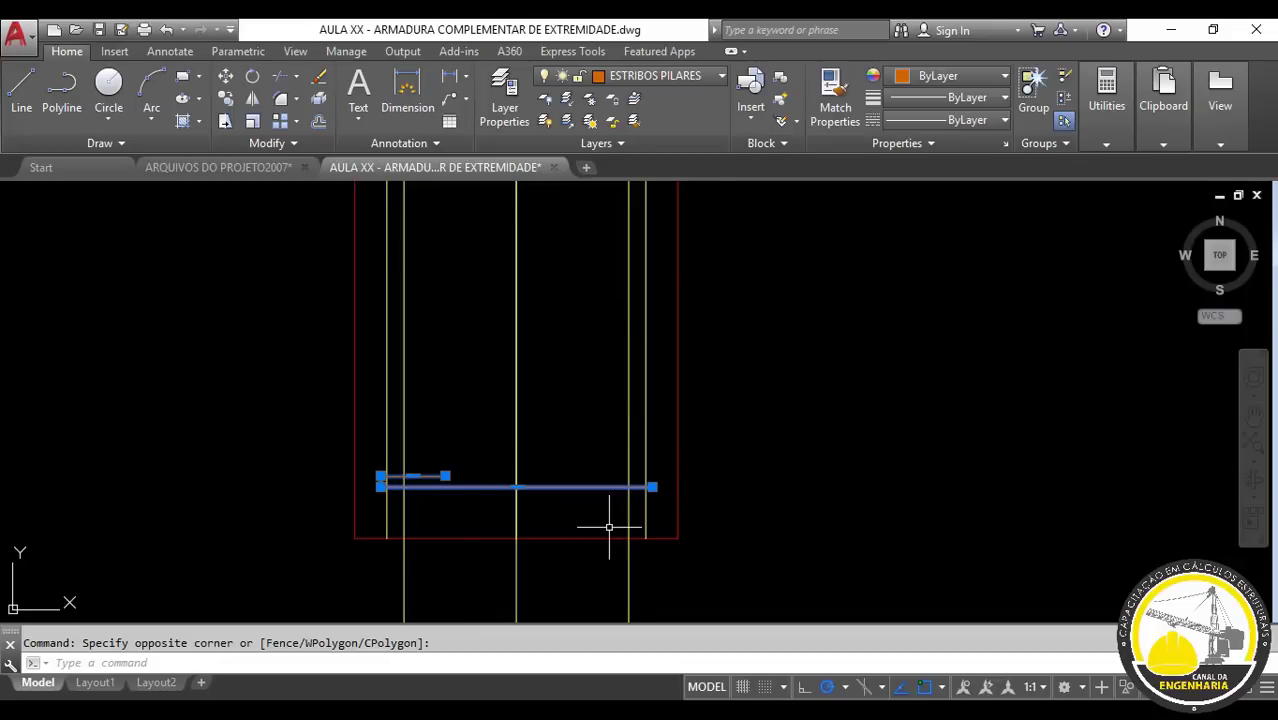
scroll(609, 527, up, 2)
text(M)
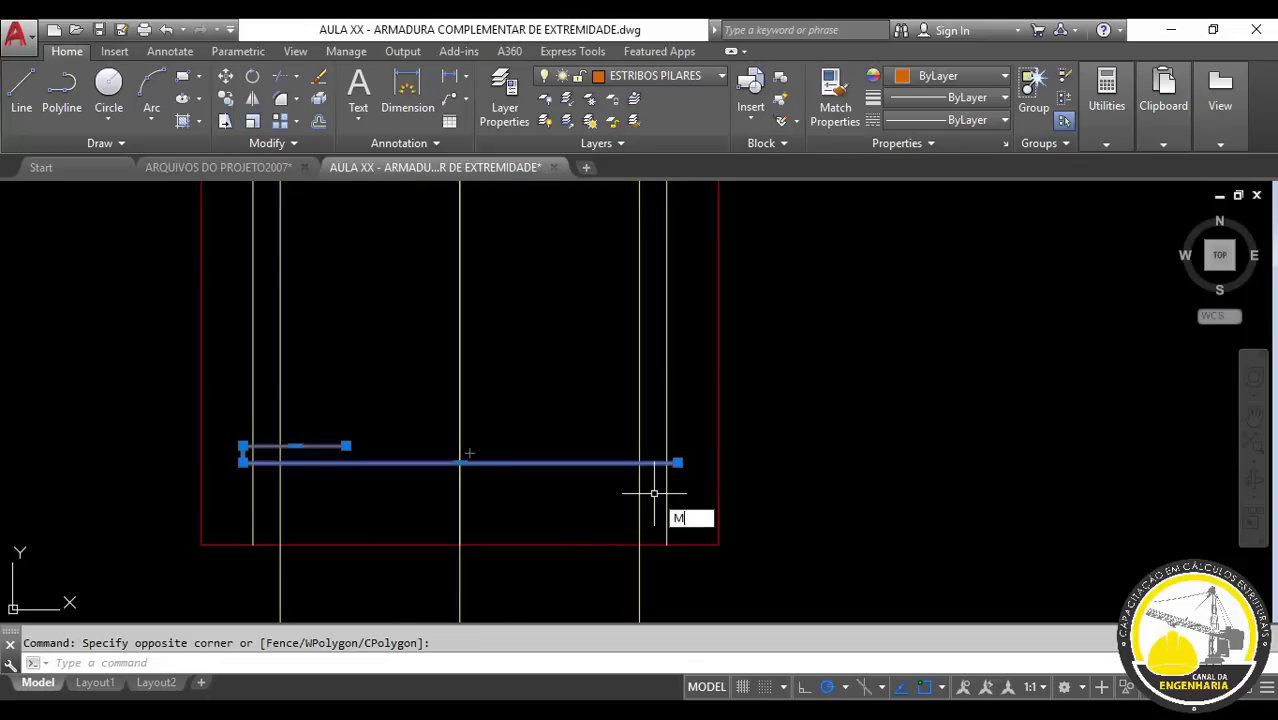
key(Return)
key(Escape)
text(L)
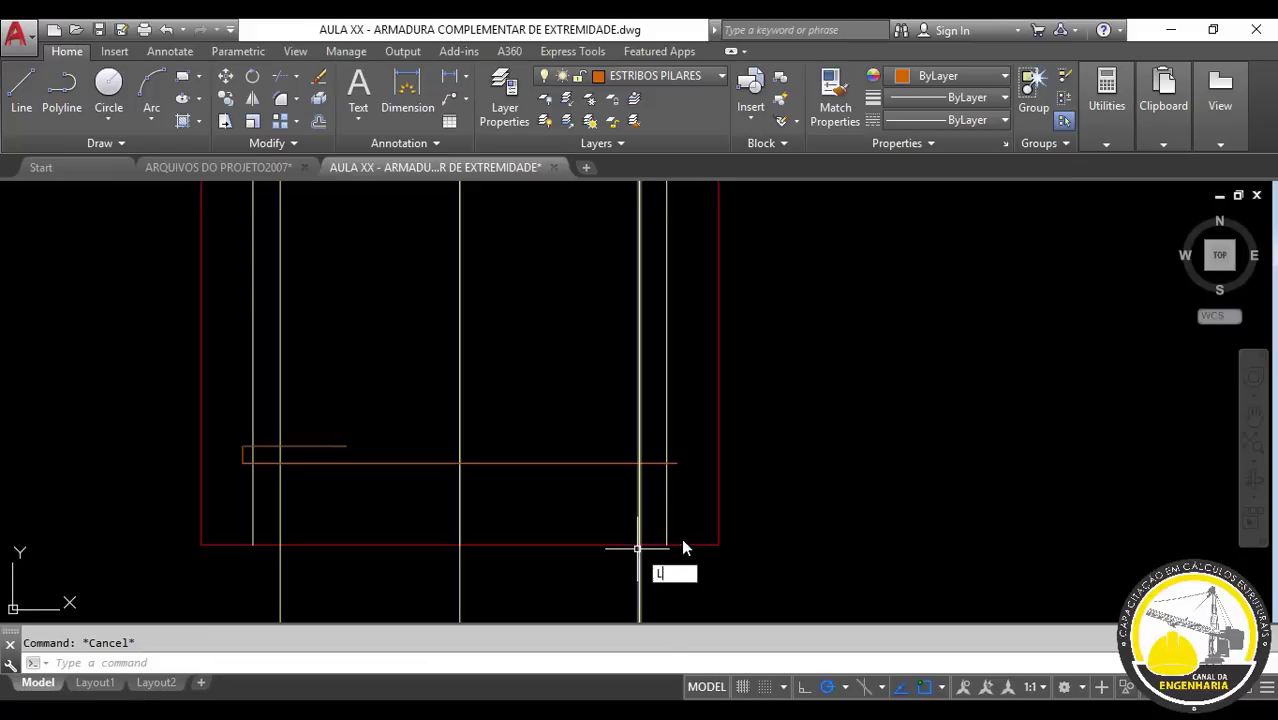
key(Return)
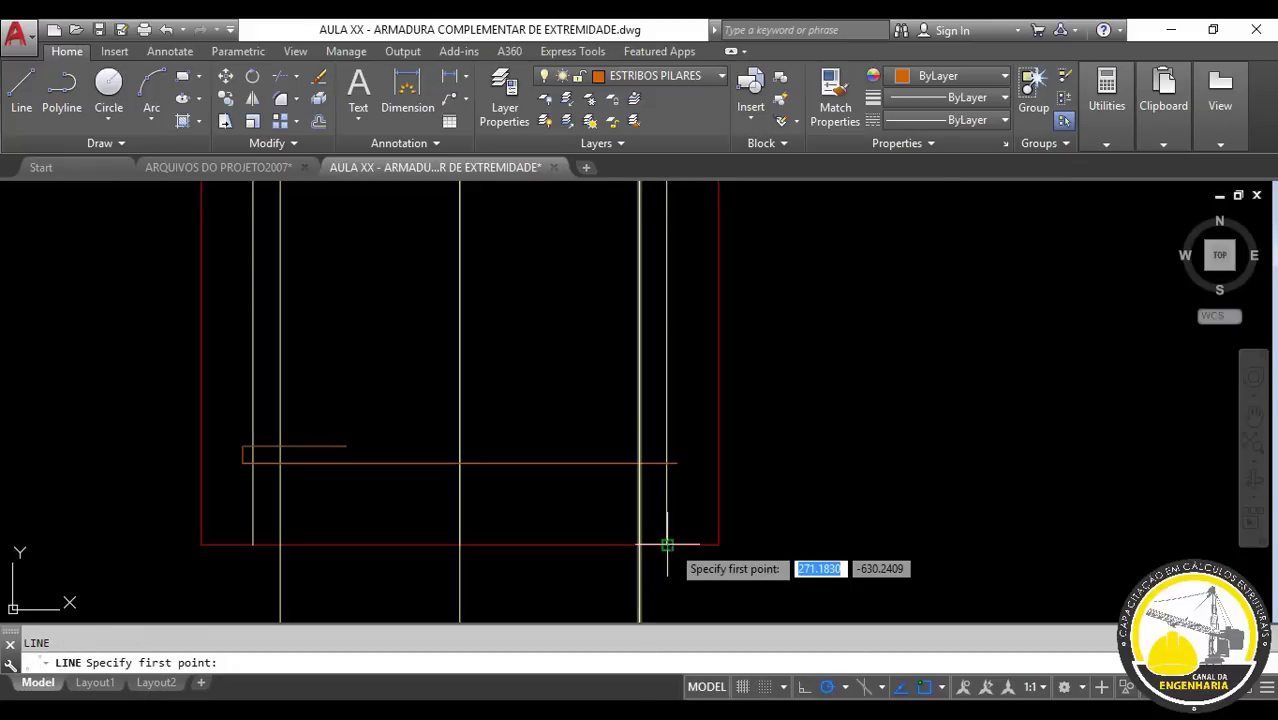
click(667, 544)
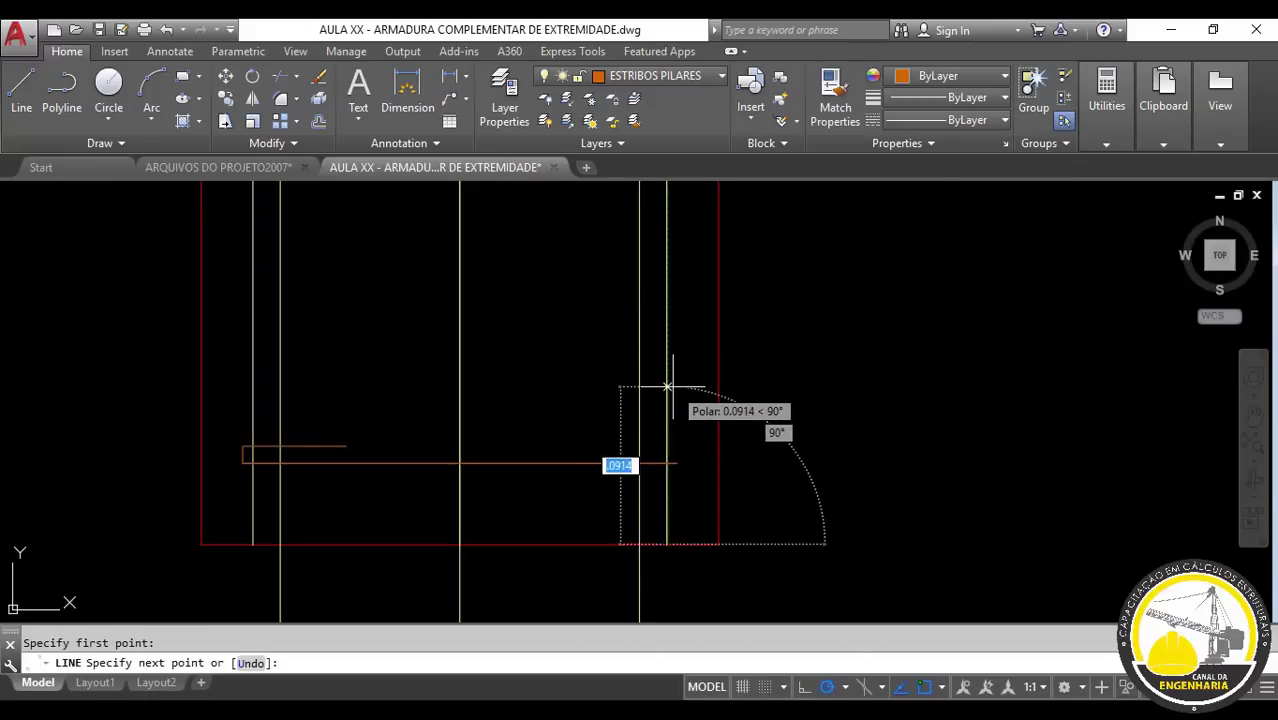
key(Escape)
key(alt+Tab)
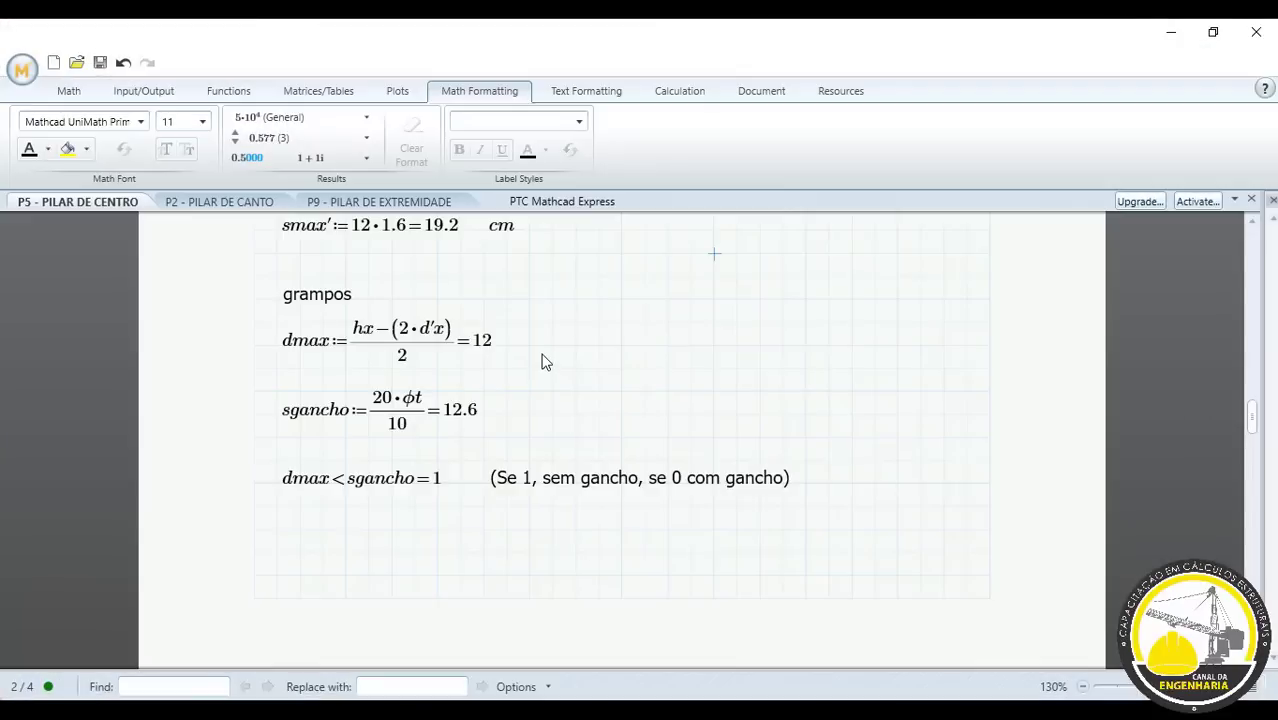
click(1171, 32)
- Draw a 0.14-long guide line from the stirrup's end
key(Return)
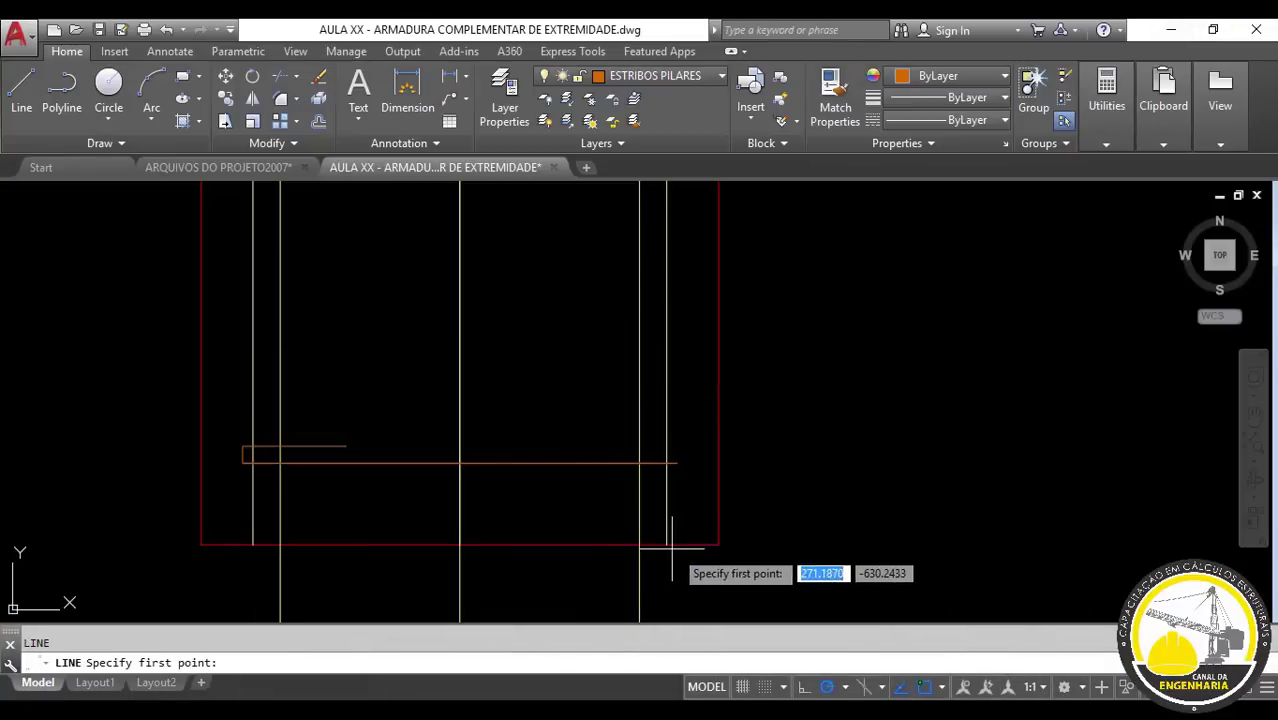
click(667, 544)
text(.14)
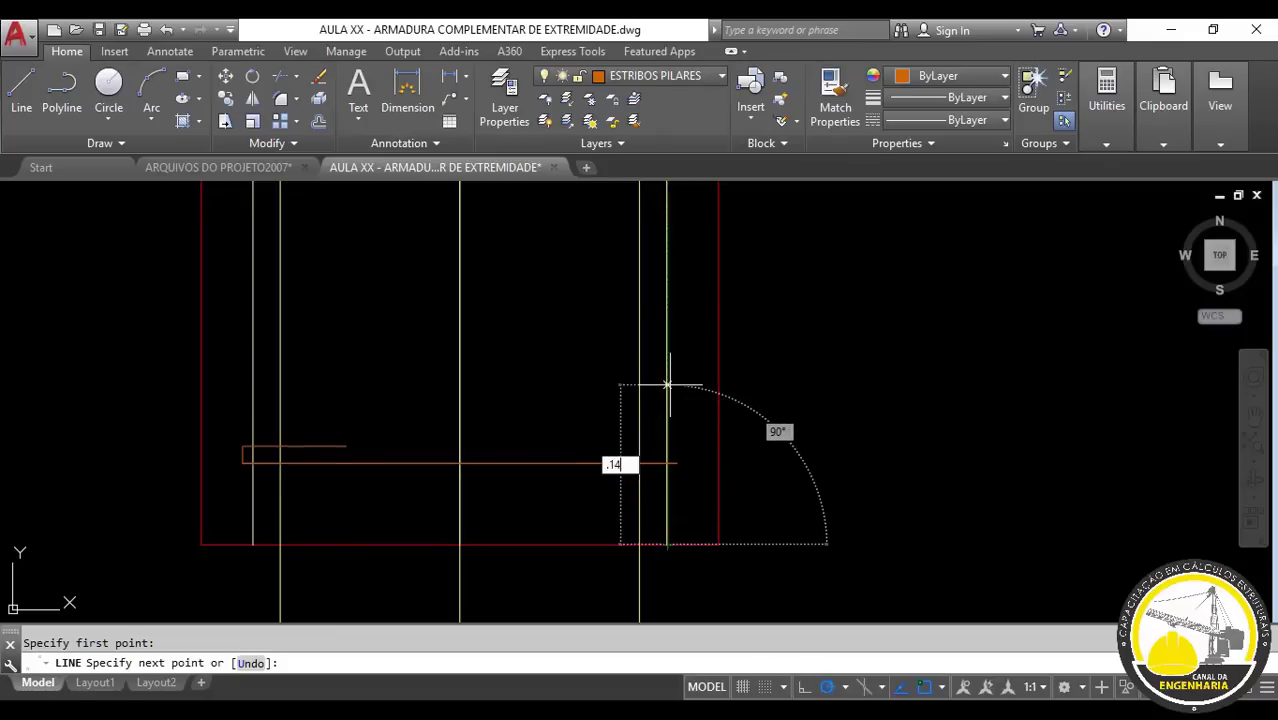
key(Return)
key(Escape)
- Move the lower stirrup to the guide line's top, then erase the guide line
click(231, 413)
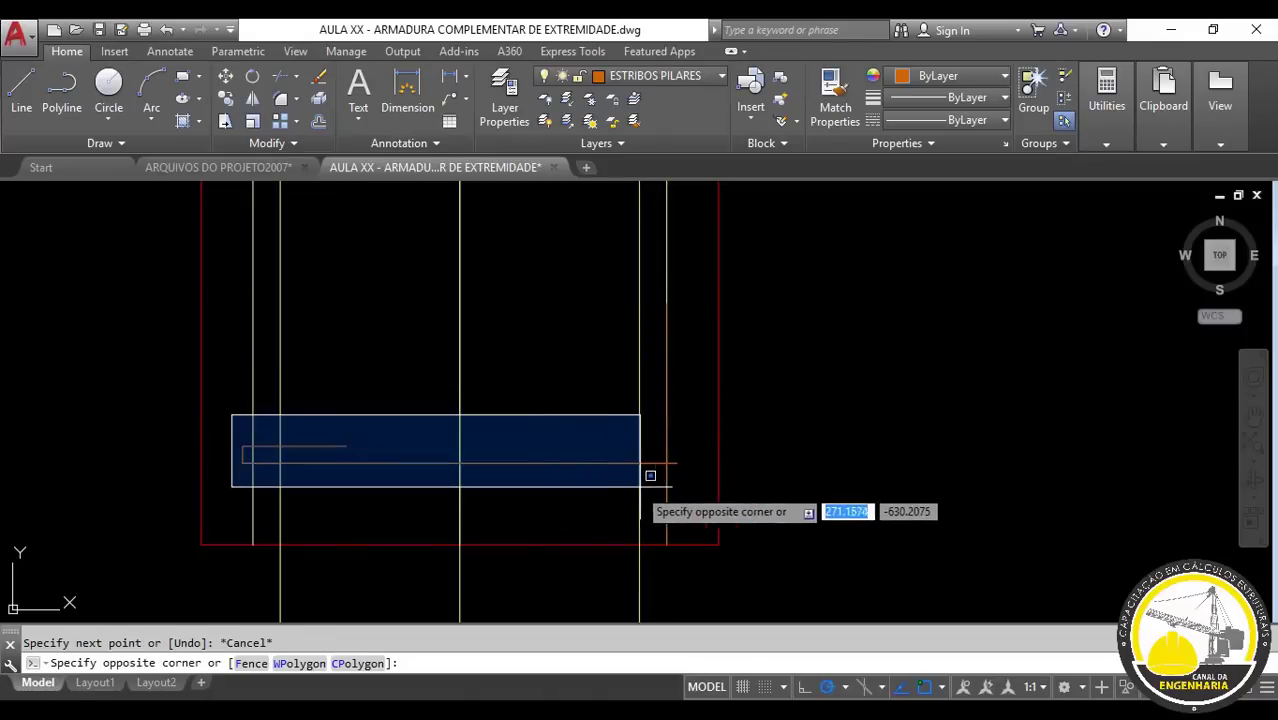
click(679, 485)
text(m)
key(Return)
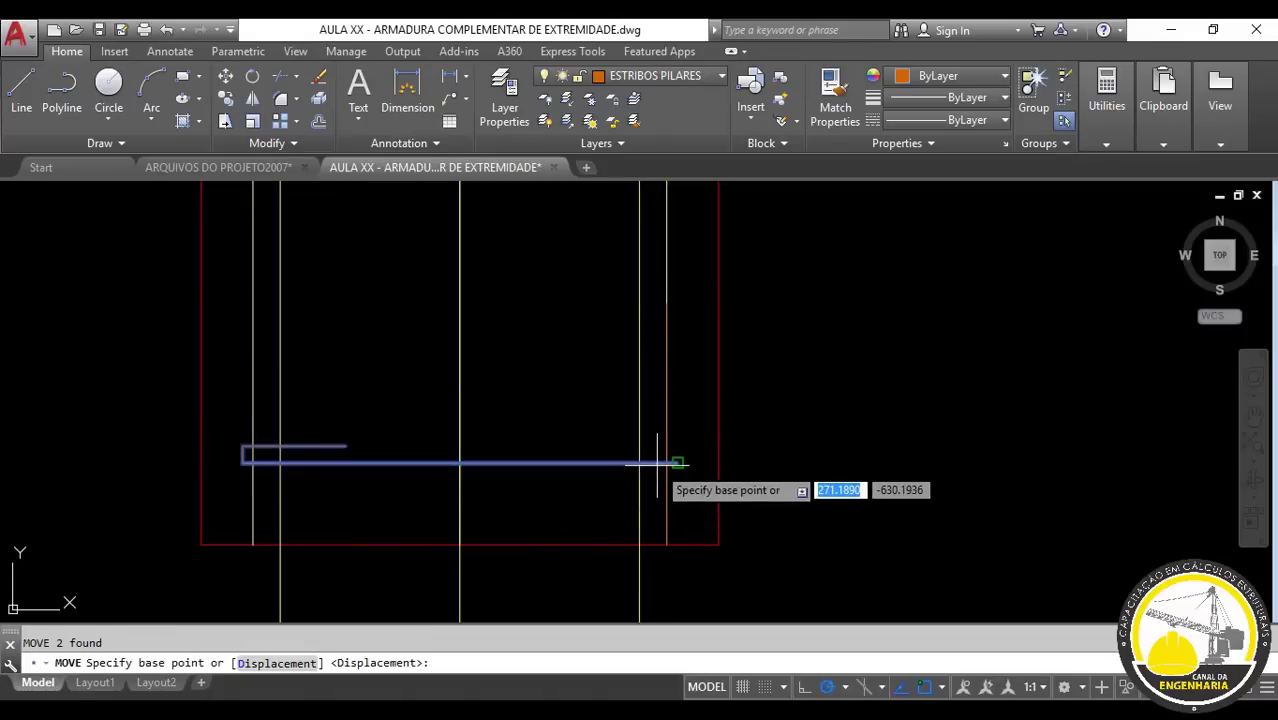
click(678, 462)
click(667, 302)
key(Escape)
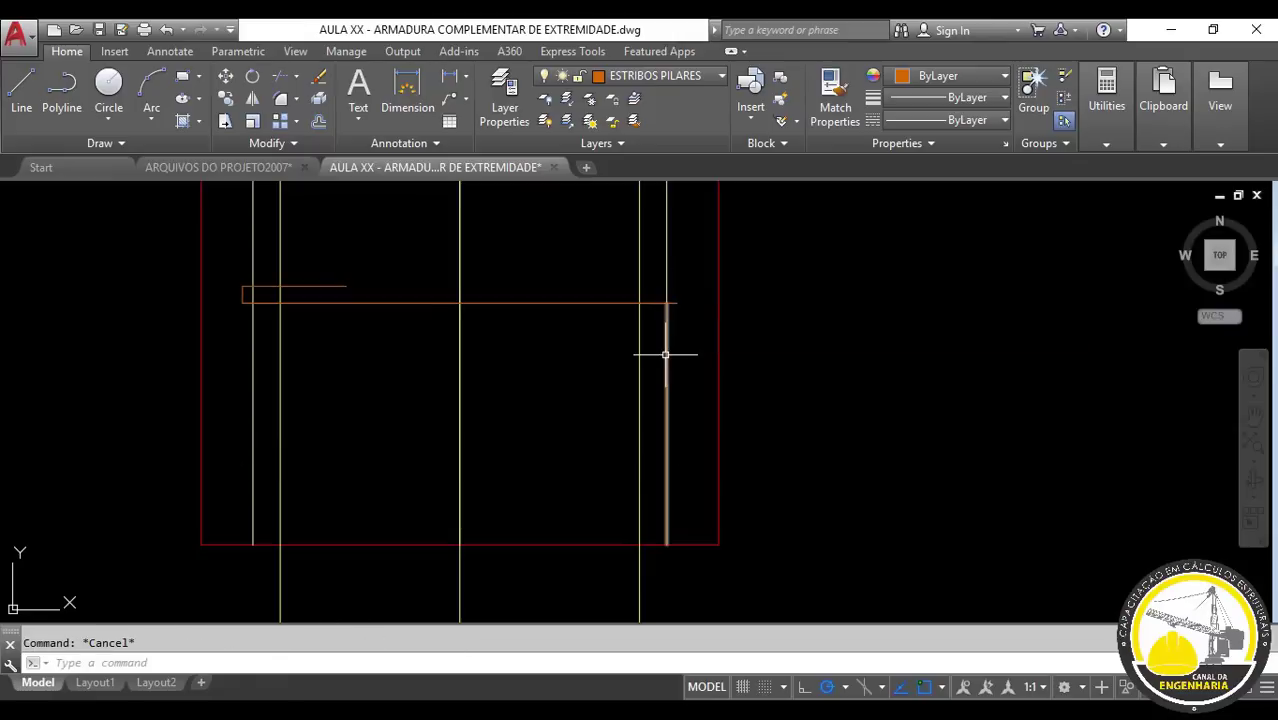
key(Delete)
- Copy both stirrups repeatedly down the column from the frame's bottom corner
middle_drag(350, 400, 369, 460)
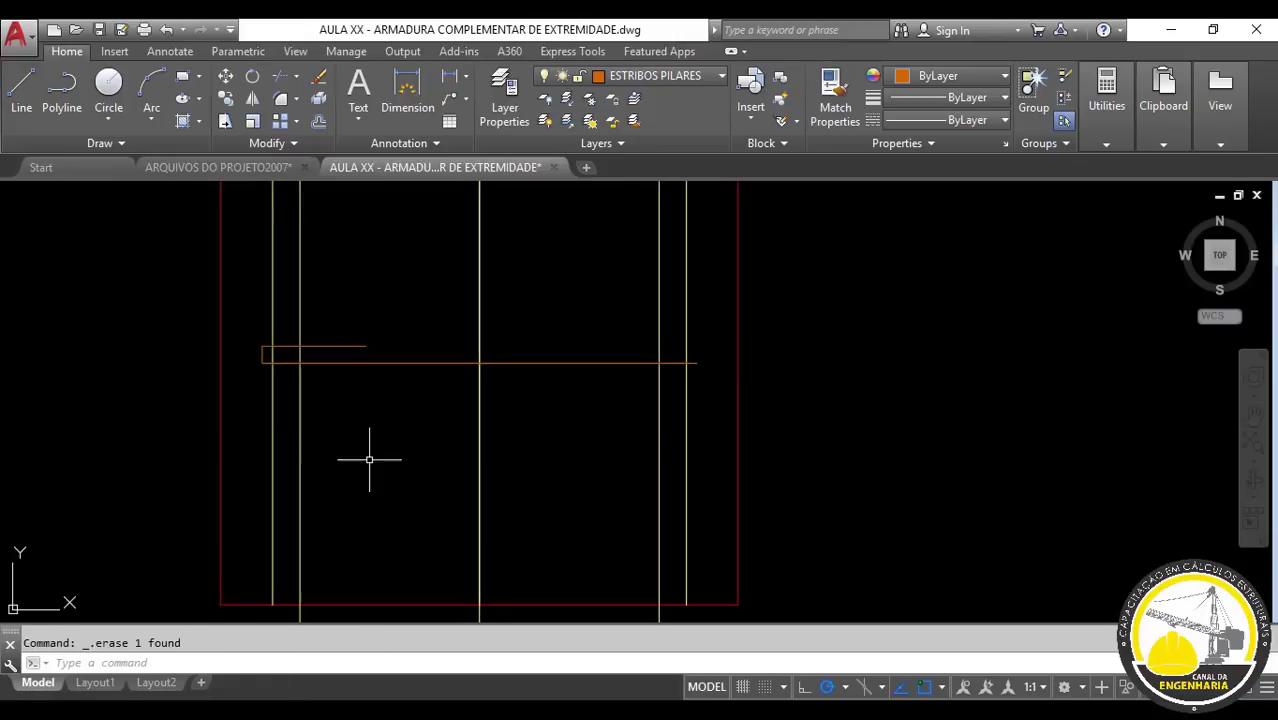
click(255, 333)
click(708, 421)
text(CP)
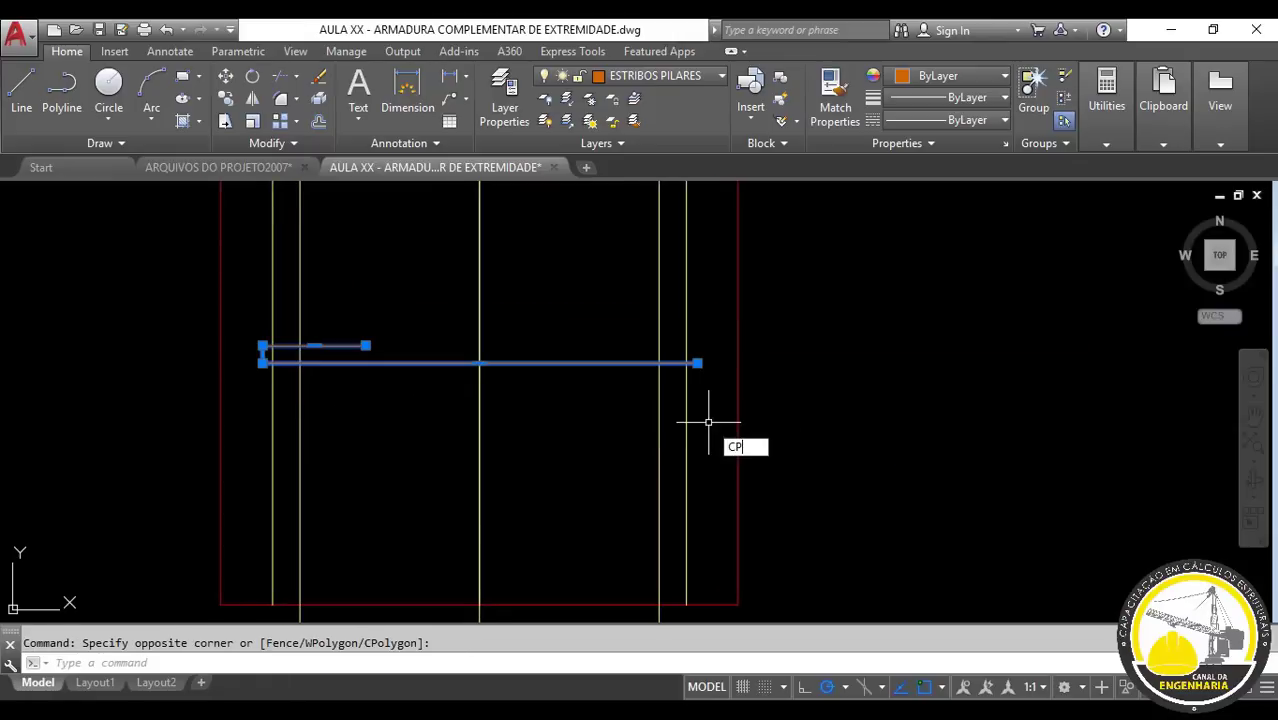
key(Return)
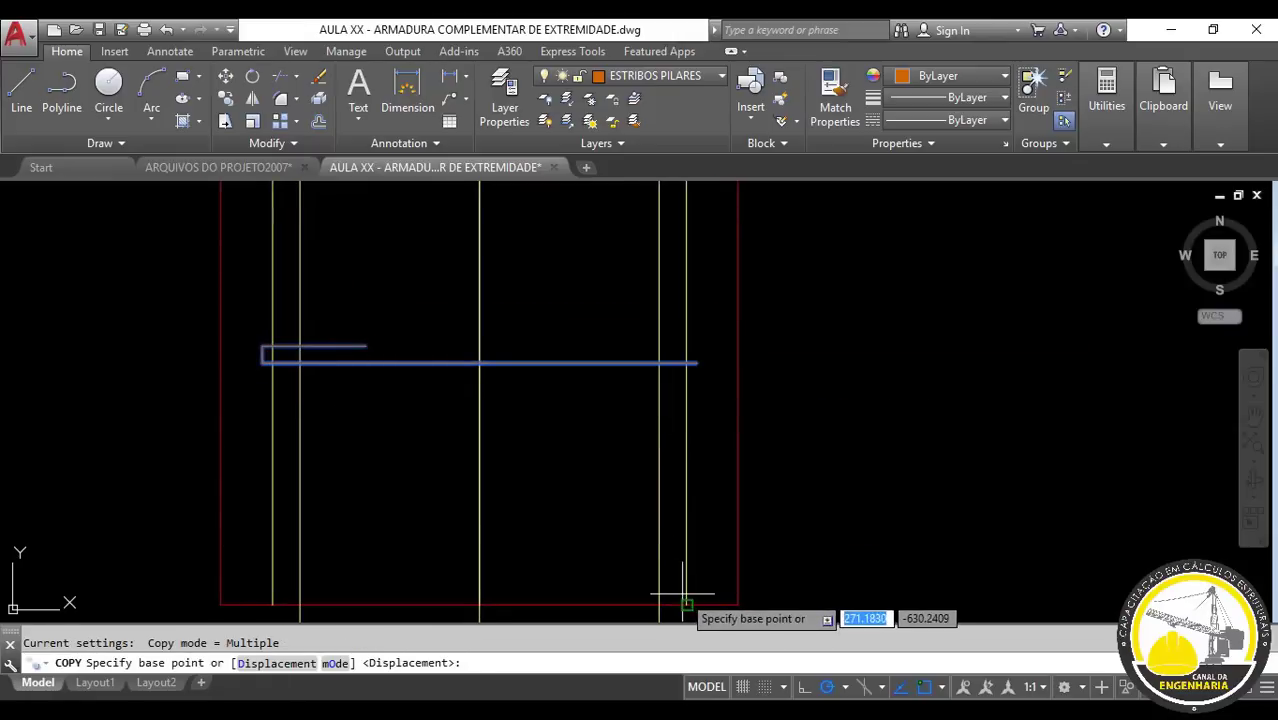
click(683, 594)
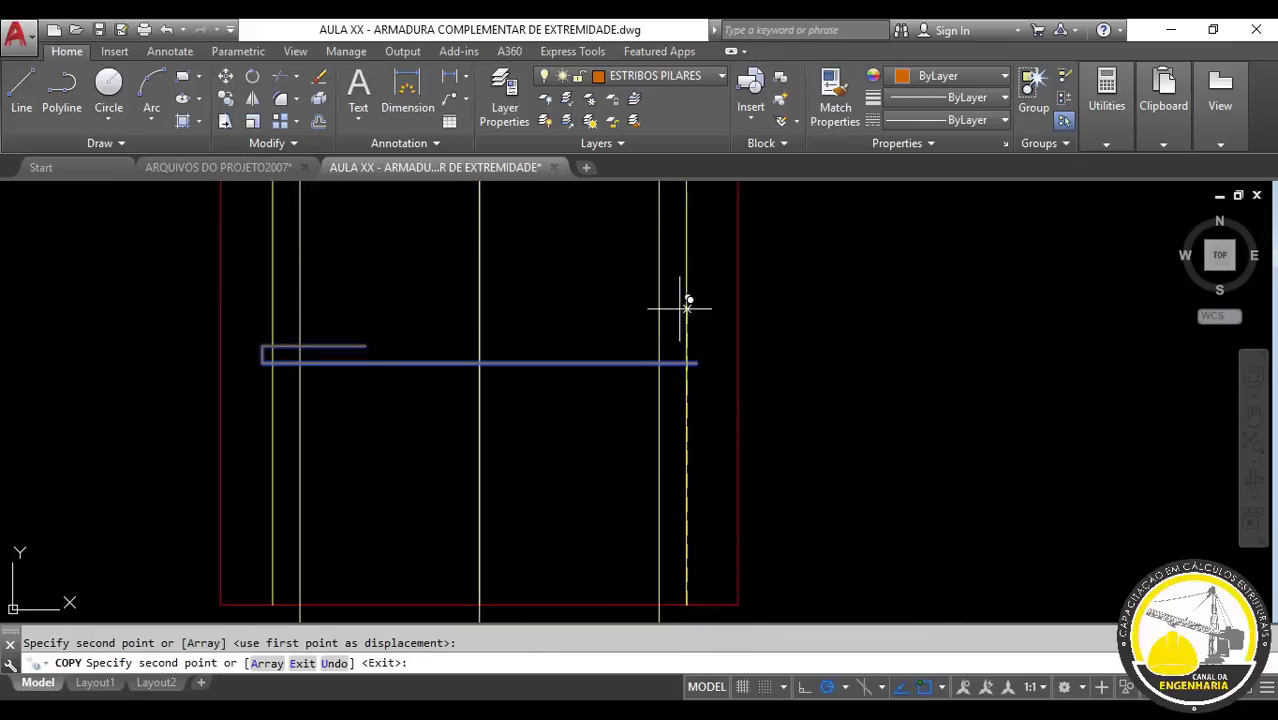
middle_drag(688, 300, 599, 456)
click(613, 410)
middle_drag(613, 410, 598, 540)
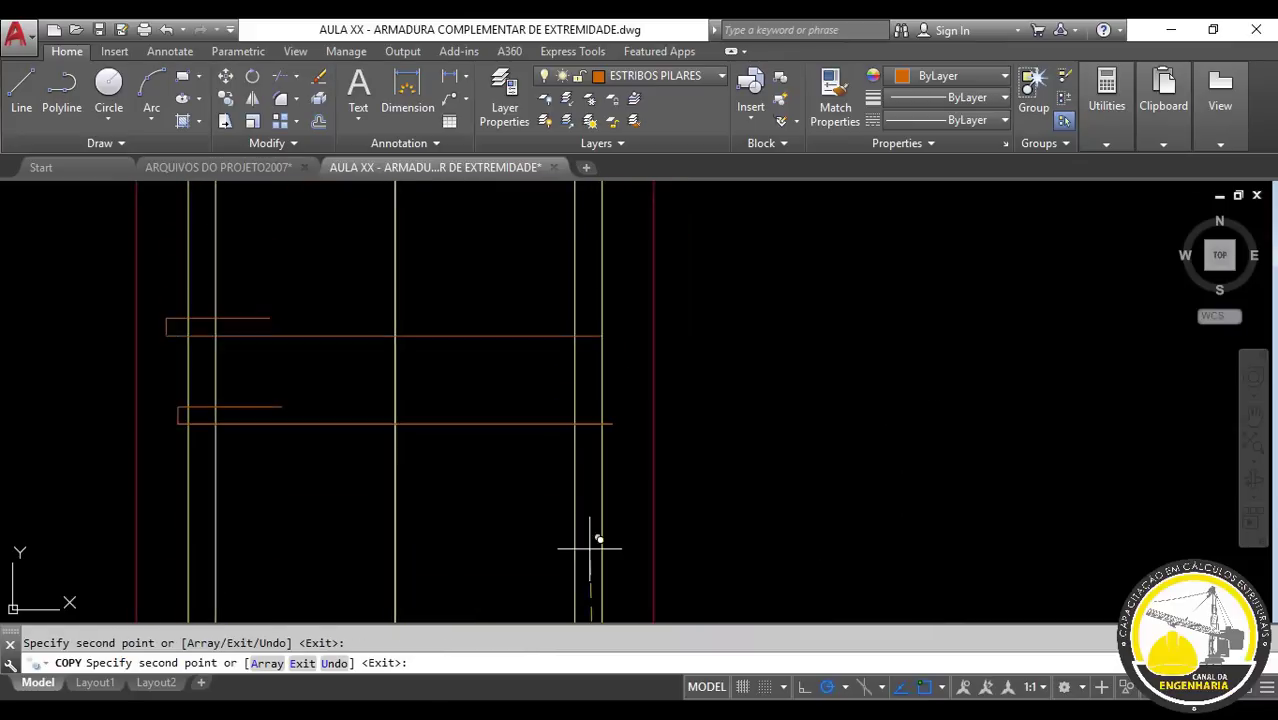
mouse_move(607, 413)
middle_down()
mouse_move(627, 450)
mouse_move(600, 544)
middle_up()
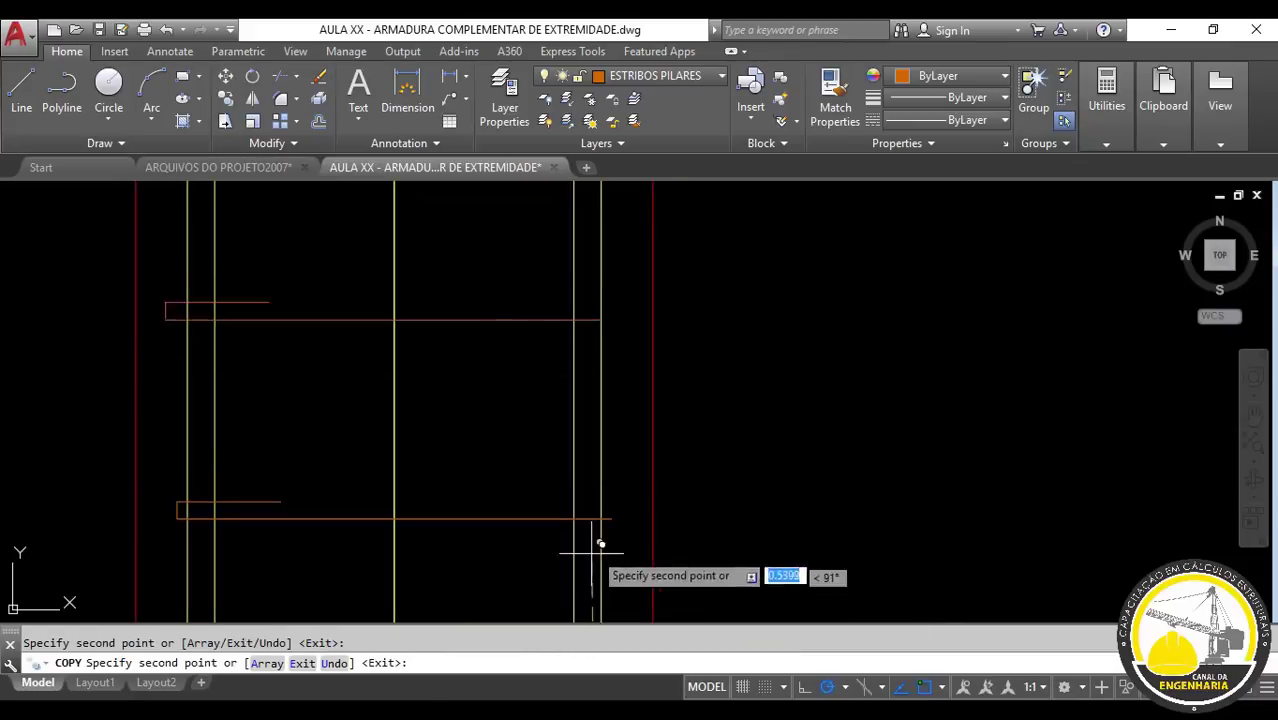
scroll(608, 516, down, 5)
scroll(613, 500, down, 5)
key(Escape)
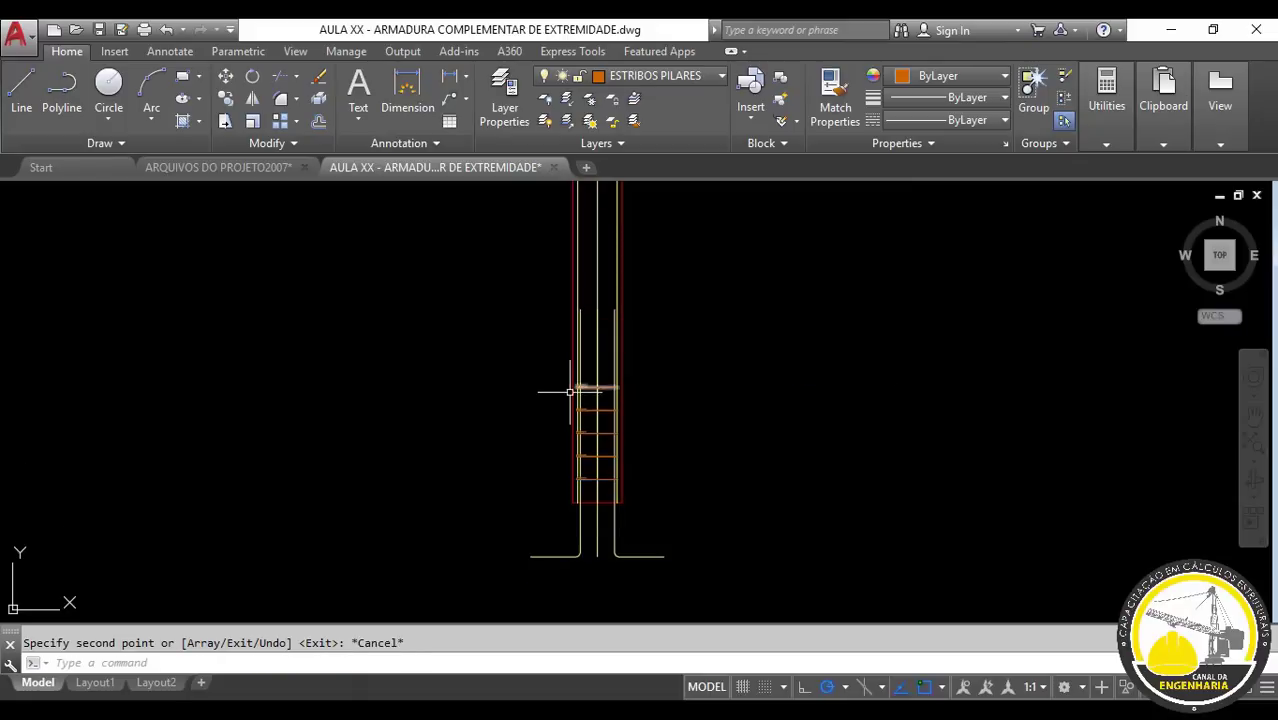
- Copy the five column stirrups higher up, past where the column narrows
scroll(569, 391, up, 2)
click(577, 372)
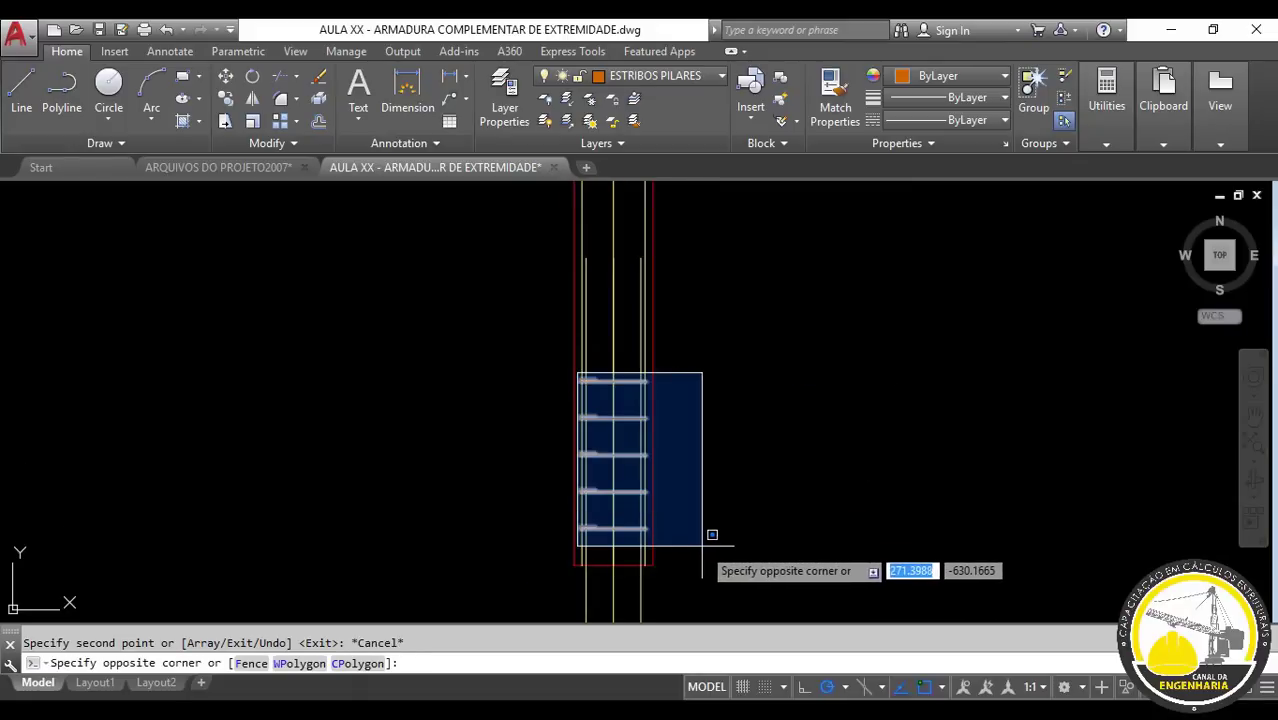
click(687, 560)
text(o)
key(Return)
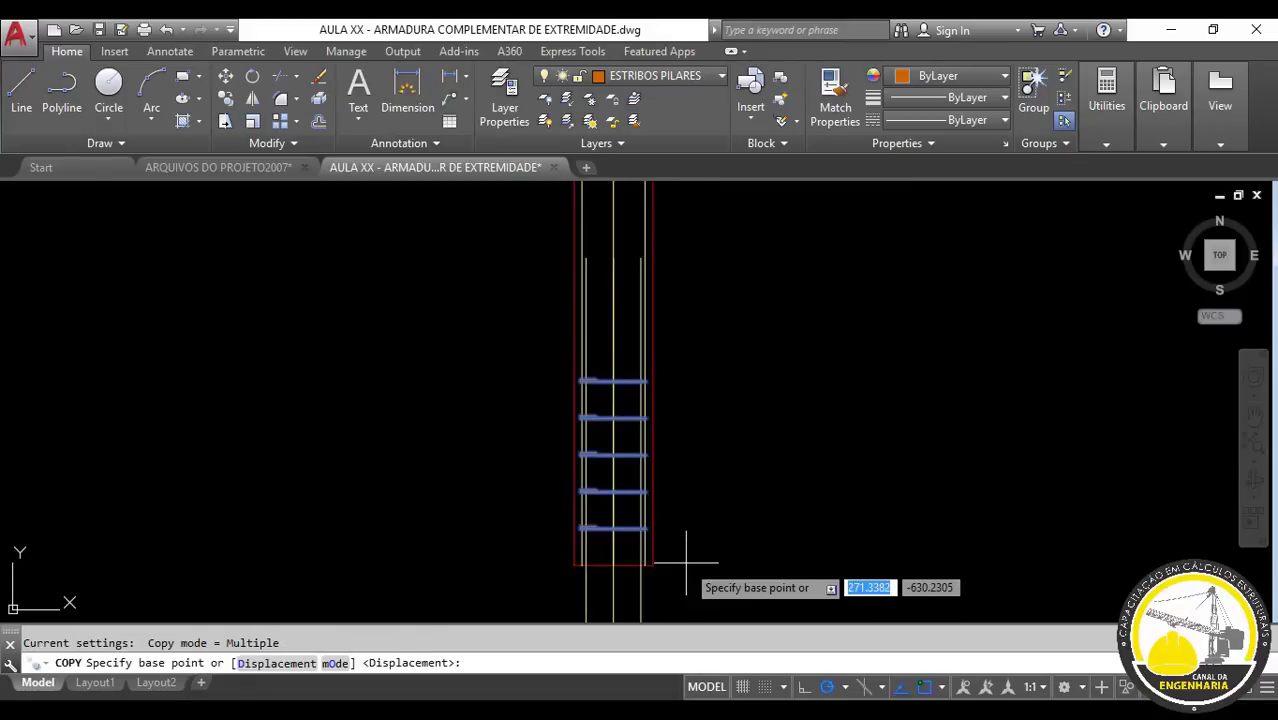
scroll(680, 565, up, 2)
scroll(622, 571, up, 2)
click(540, 570)
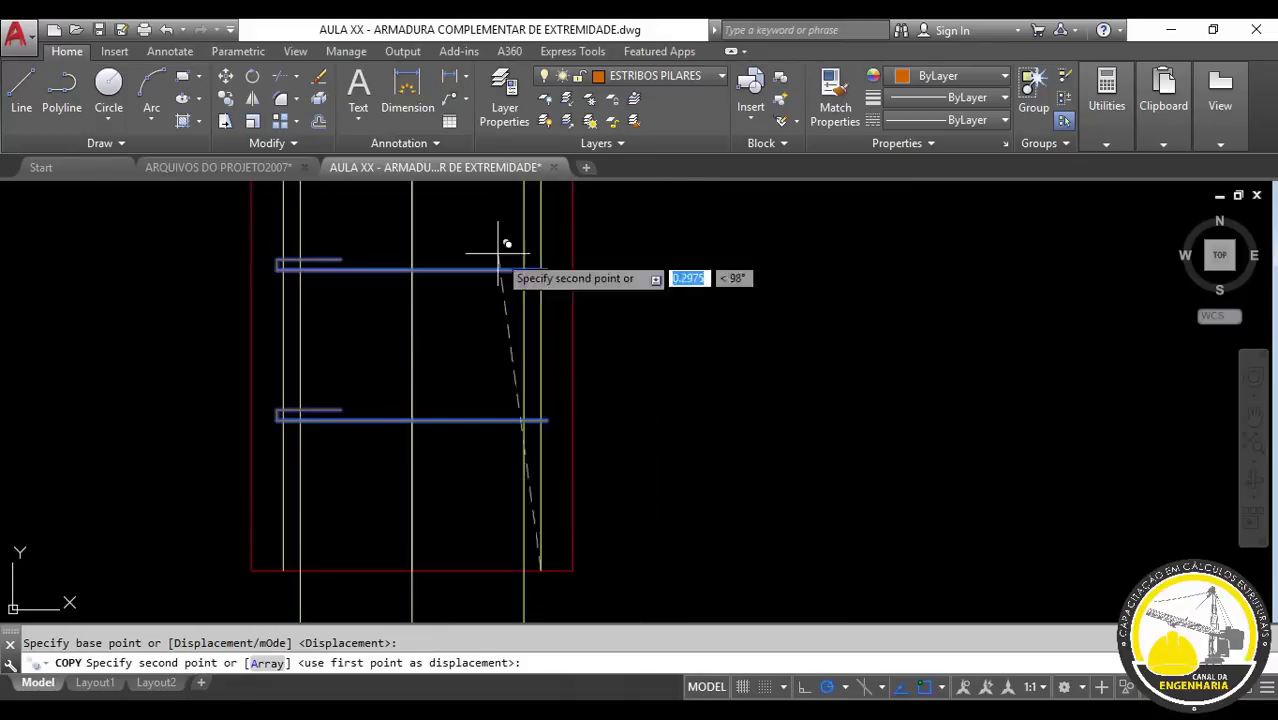
mouse_move(540, 561)
middle_down()
mouse_move(567, 518)
mouse_move(578, 382)
middle_up()
click(567, 518)
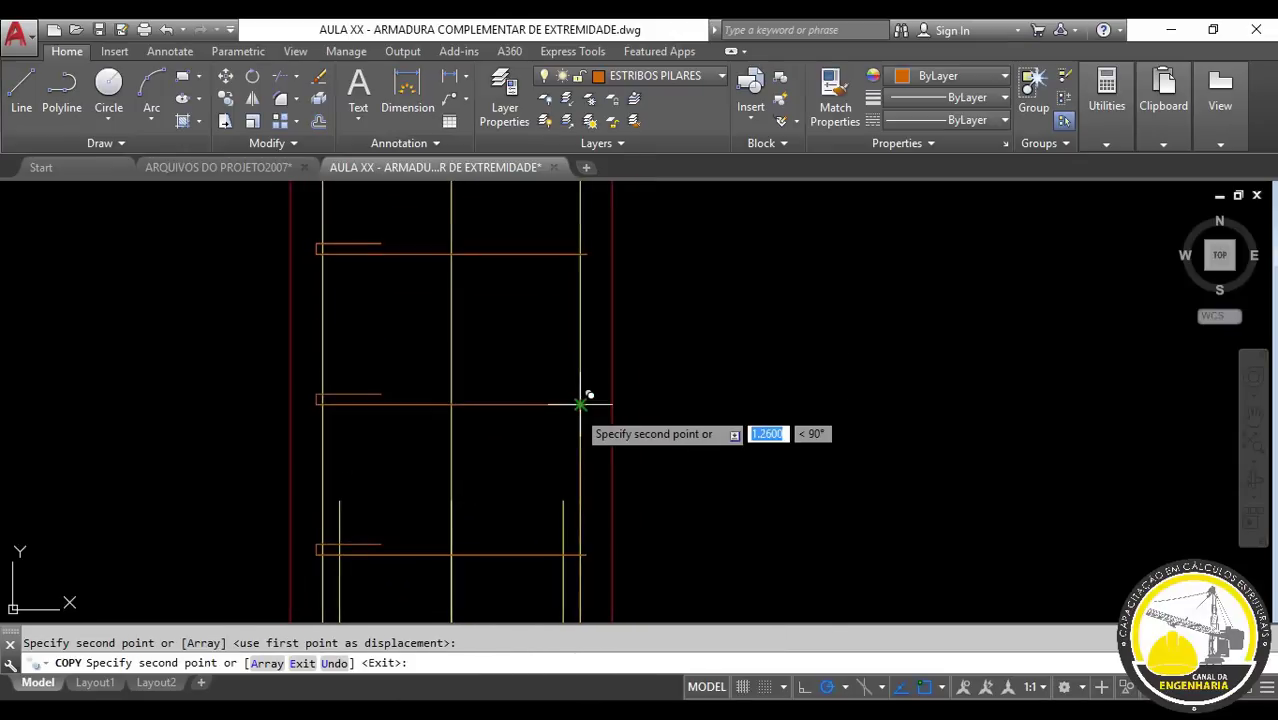
scroll(585, 397, down, 5)
scroll(560, 395, up, 3)
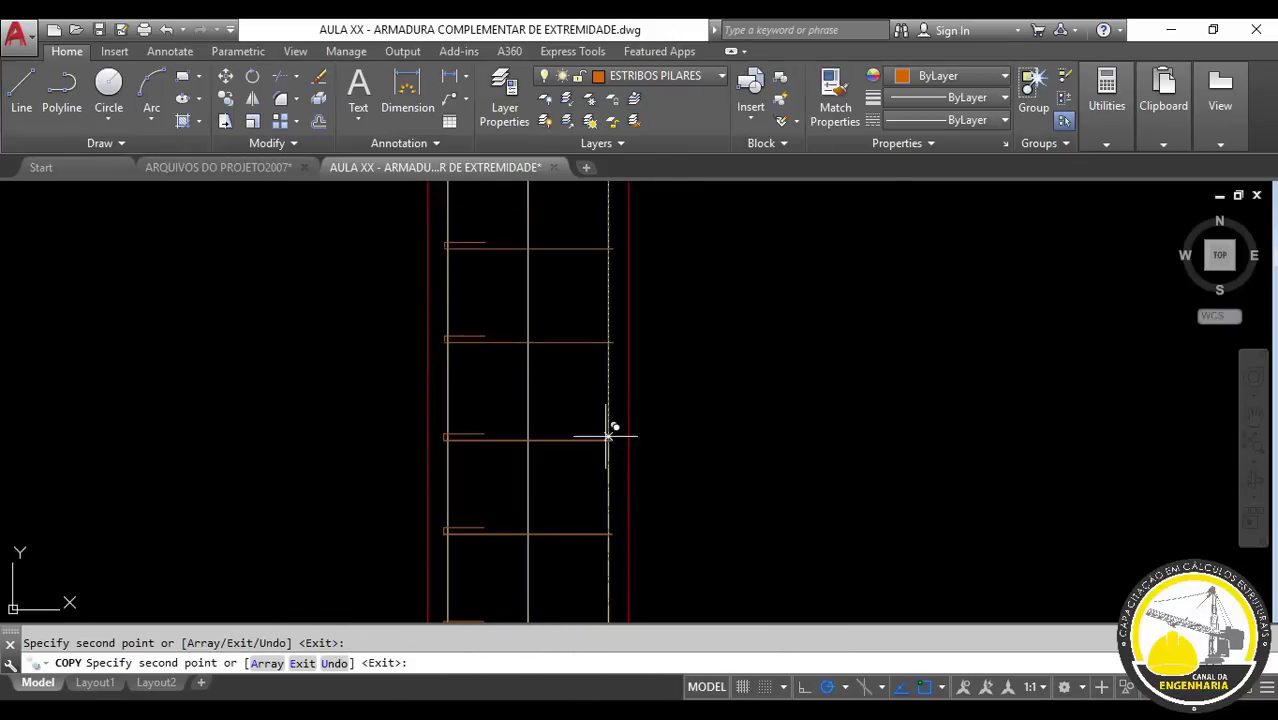
scroll(594, 503, down, 1)
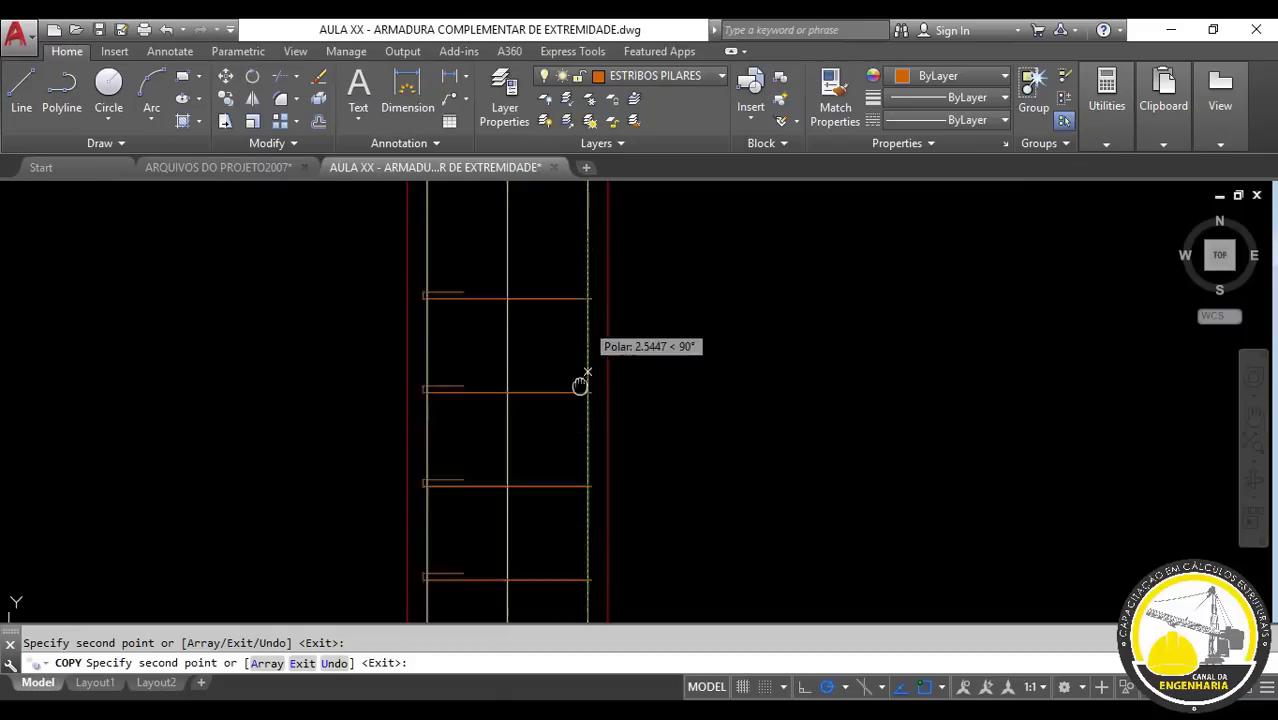
scroll(579, 380, up, 1)
middle_drag(571, 408, 568, 442)
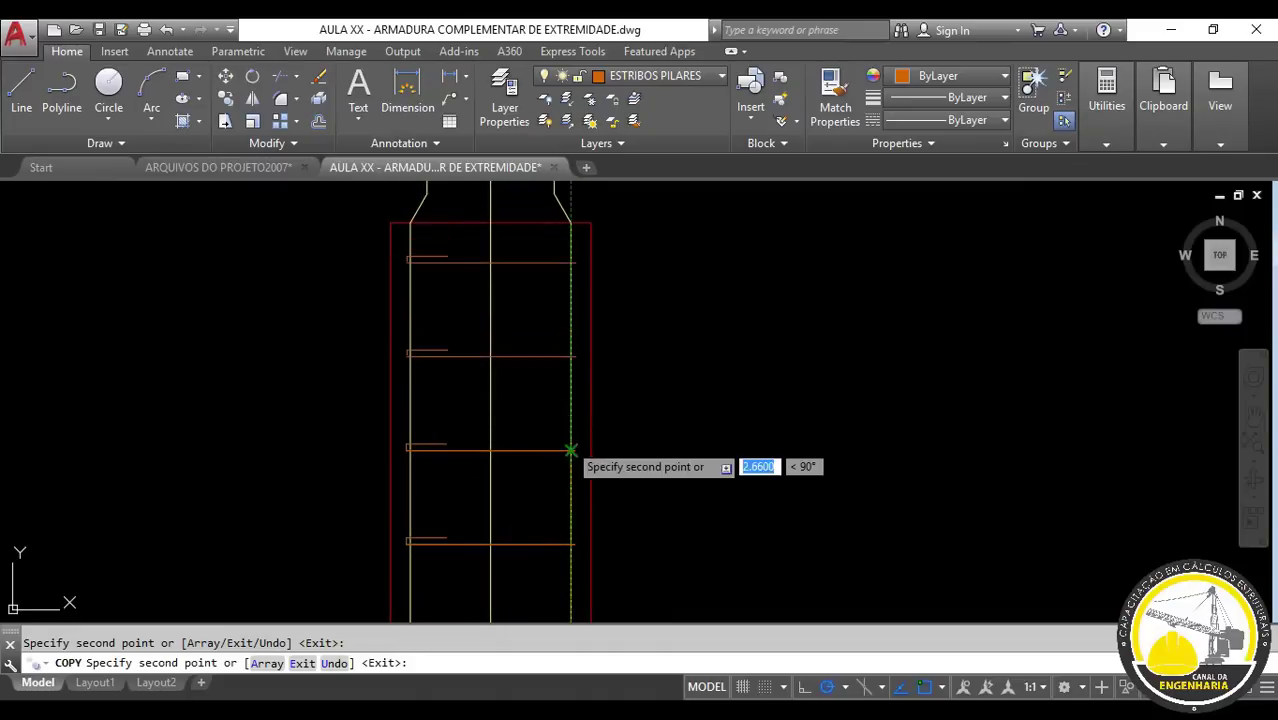
key(Escape)
scroll(570, 422, down, 2)
- Delete the three extra stirrups at the top of the column
click(374, 249)
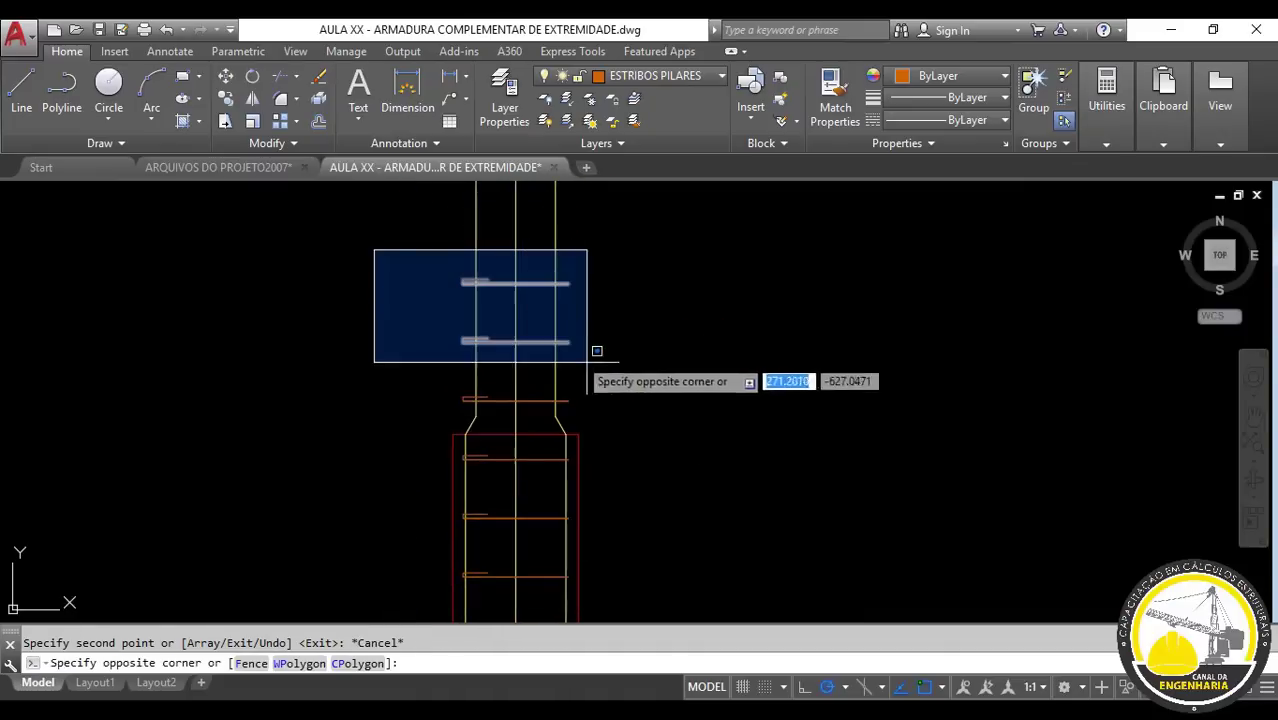
click(662, 424)
key(Delete)
scroll(660, 435, down, 3)
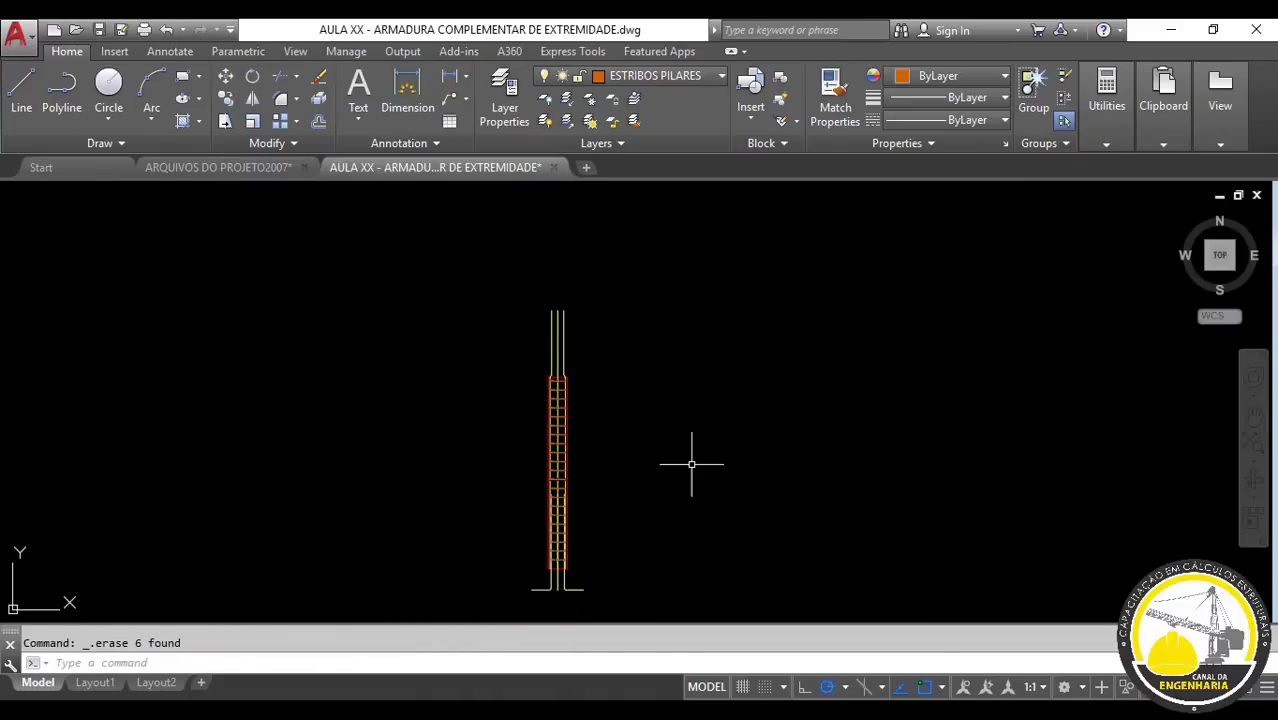
scroll(550, 512, up, 2)
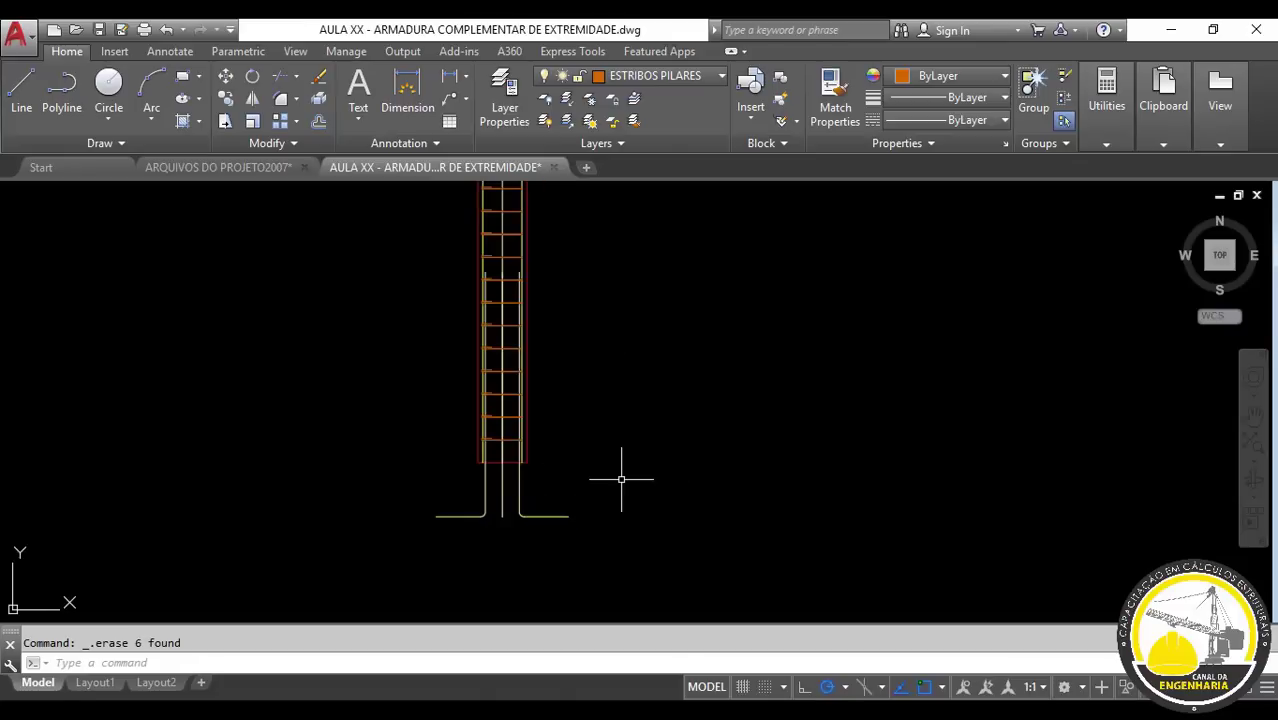
scroll(566, 446, up, 4)
scroll(451, 404, down, 2)
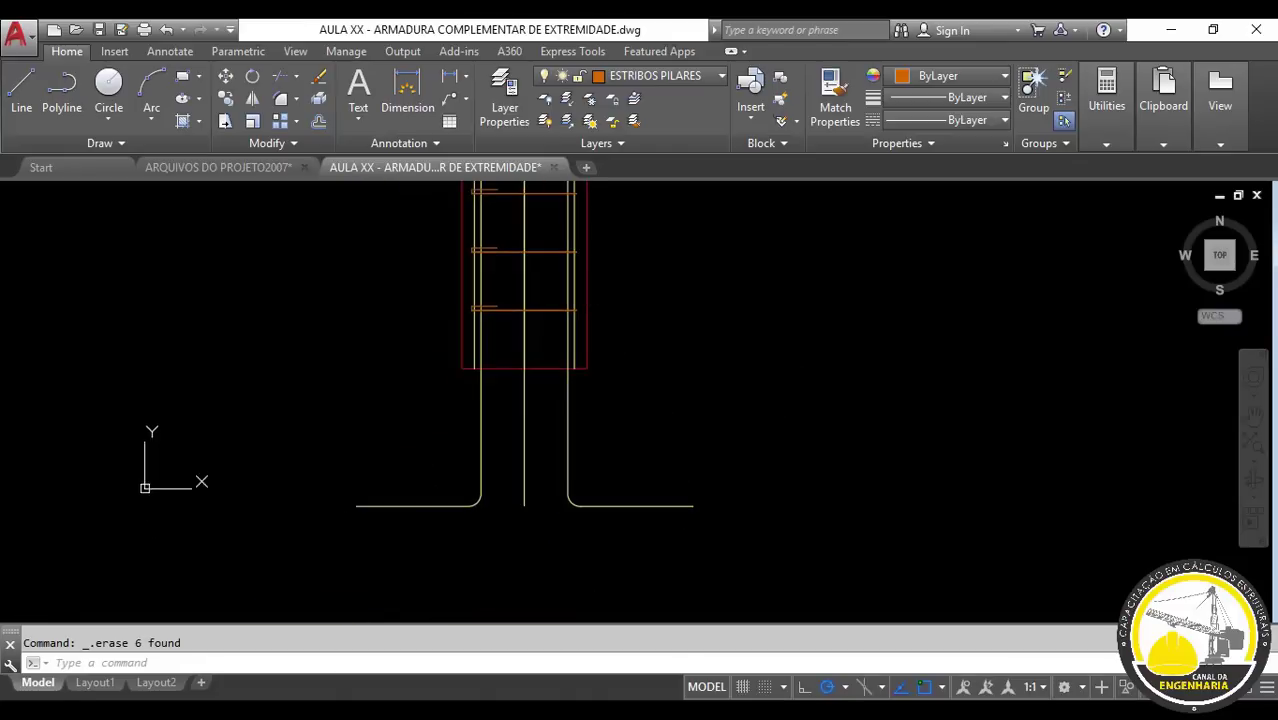
scroll(407, 572, up, 3)
middle_drag(407, 572, 433, 410)
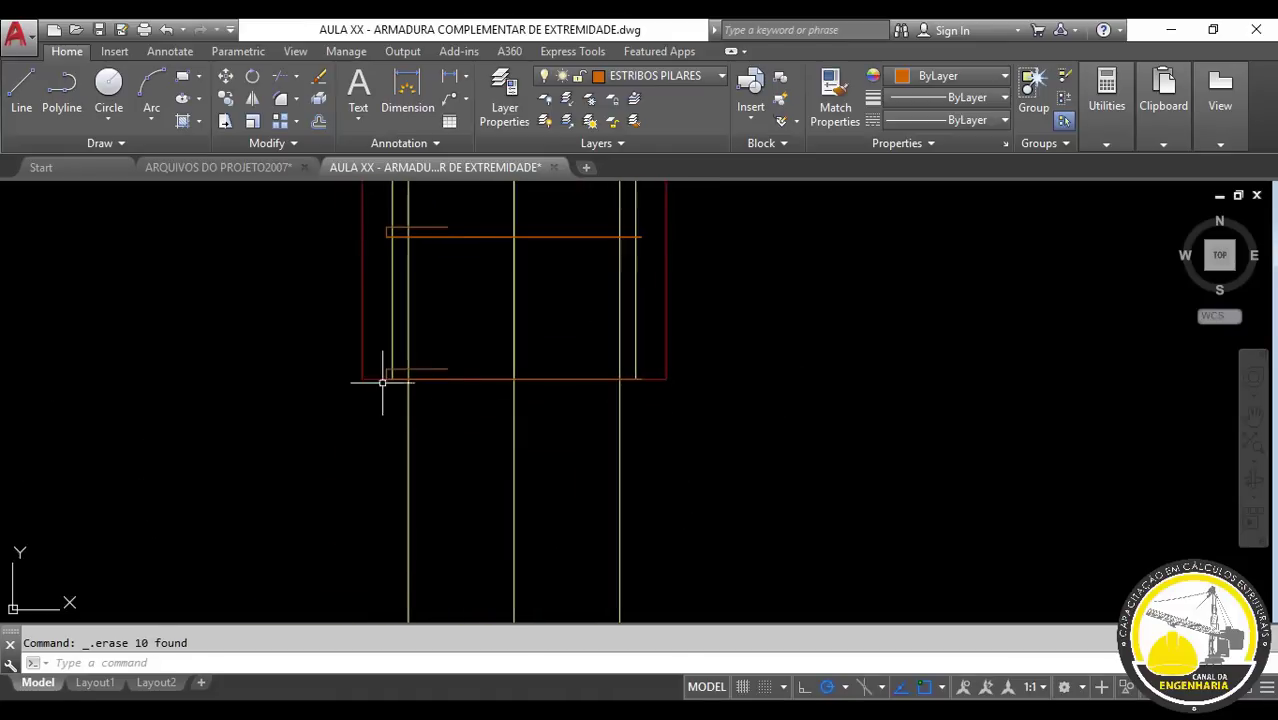
- Copy the bottom stirrup down into the footing at distances .1, .2 and .2
click(370, 356)
click(652, 437)
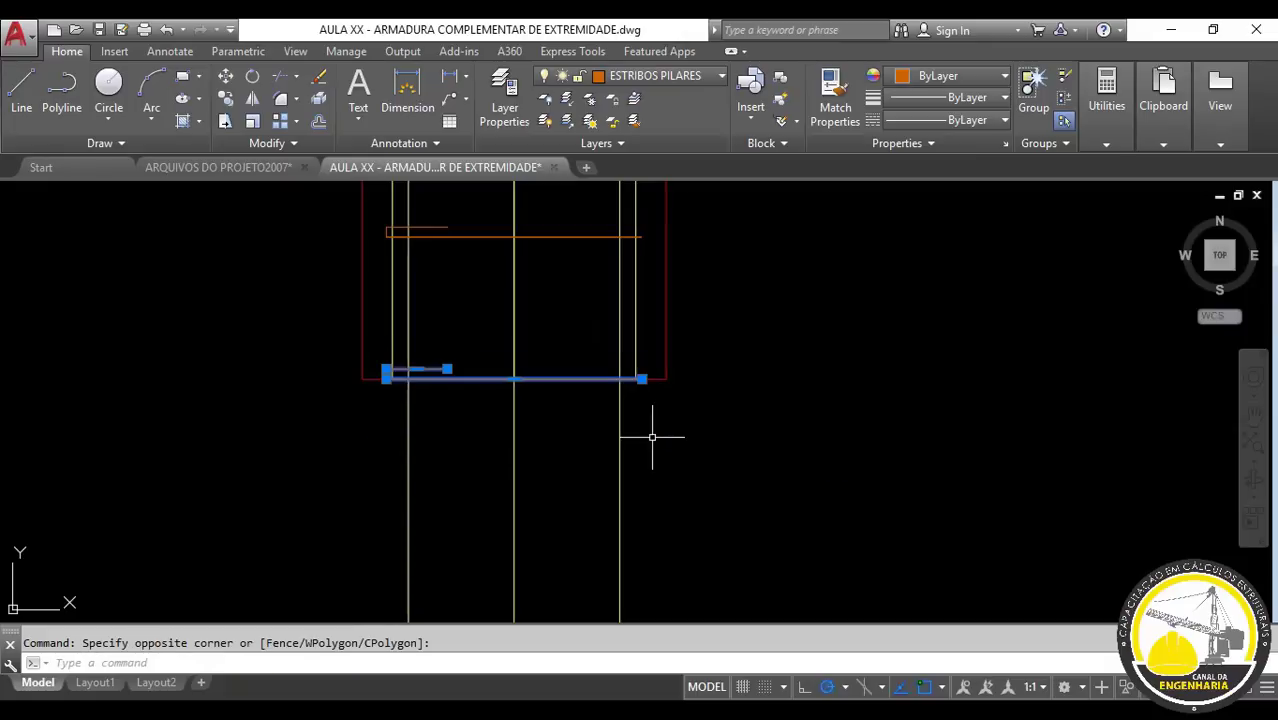
text(co)
key(Return)
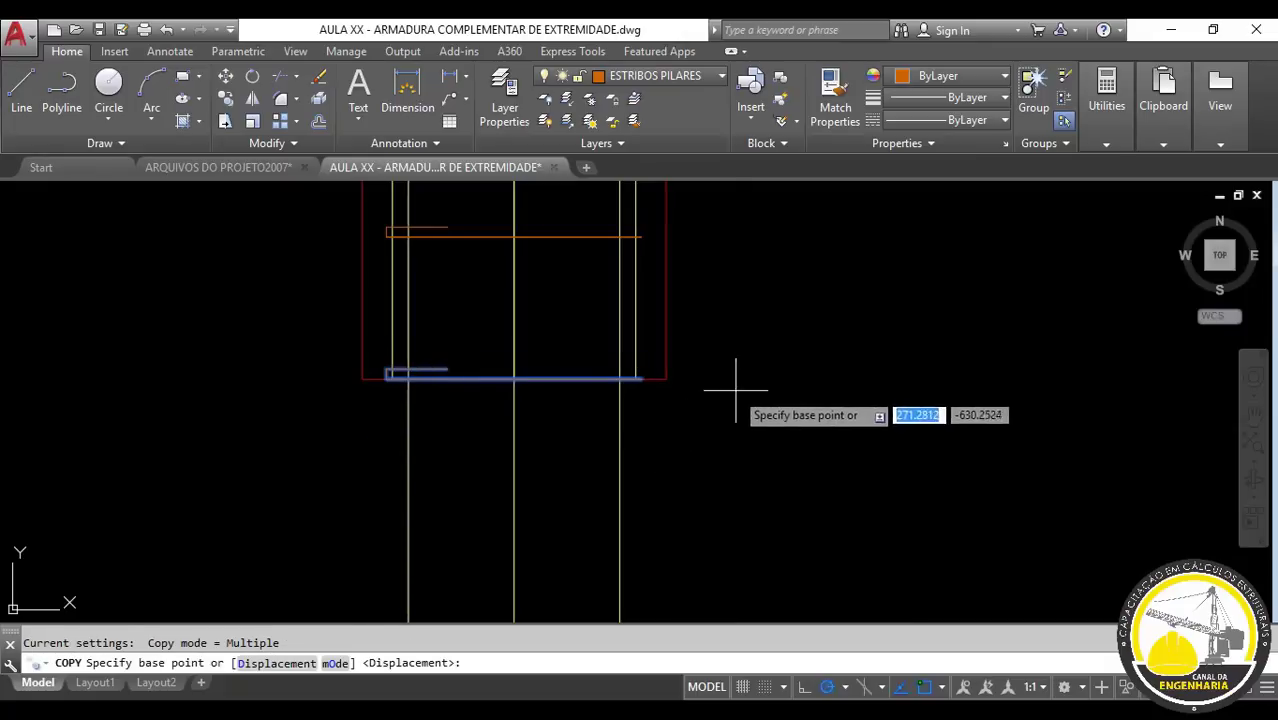
click(736, 392)
text(.1)
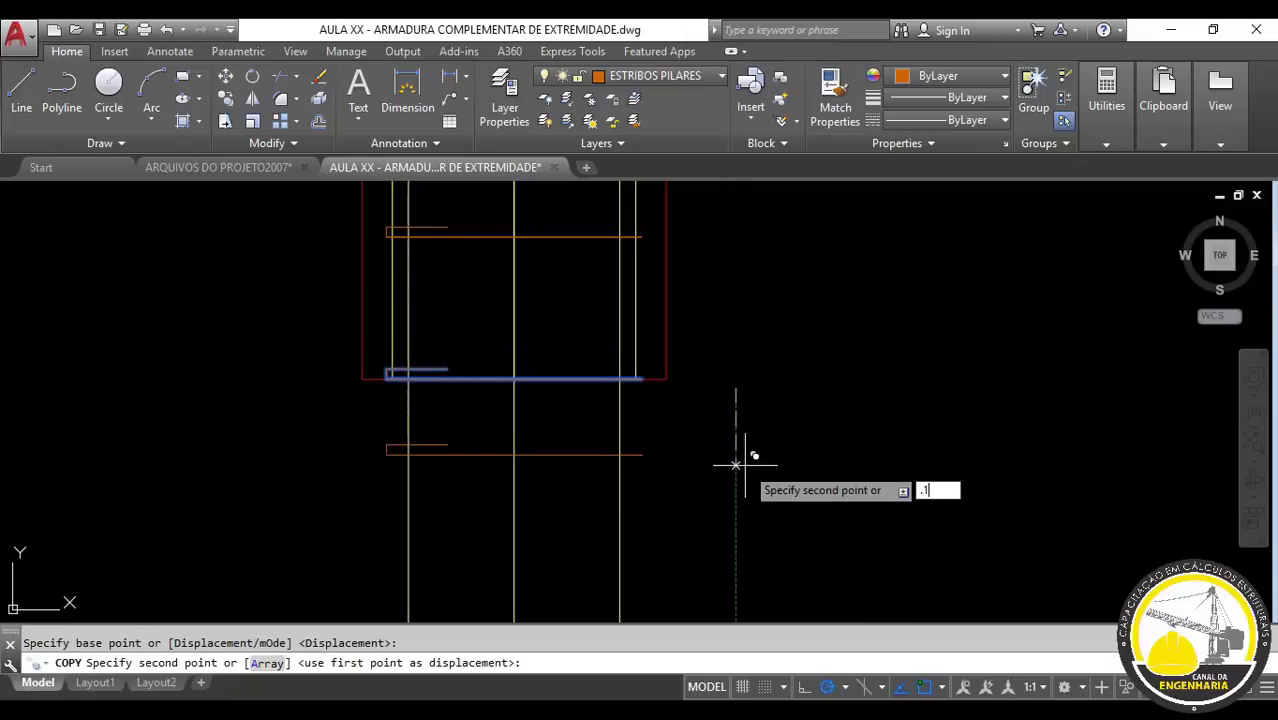
key(Return)
text(.2)
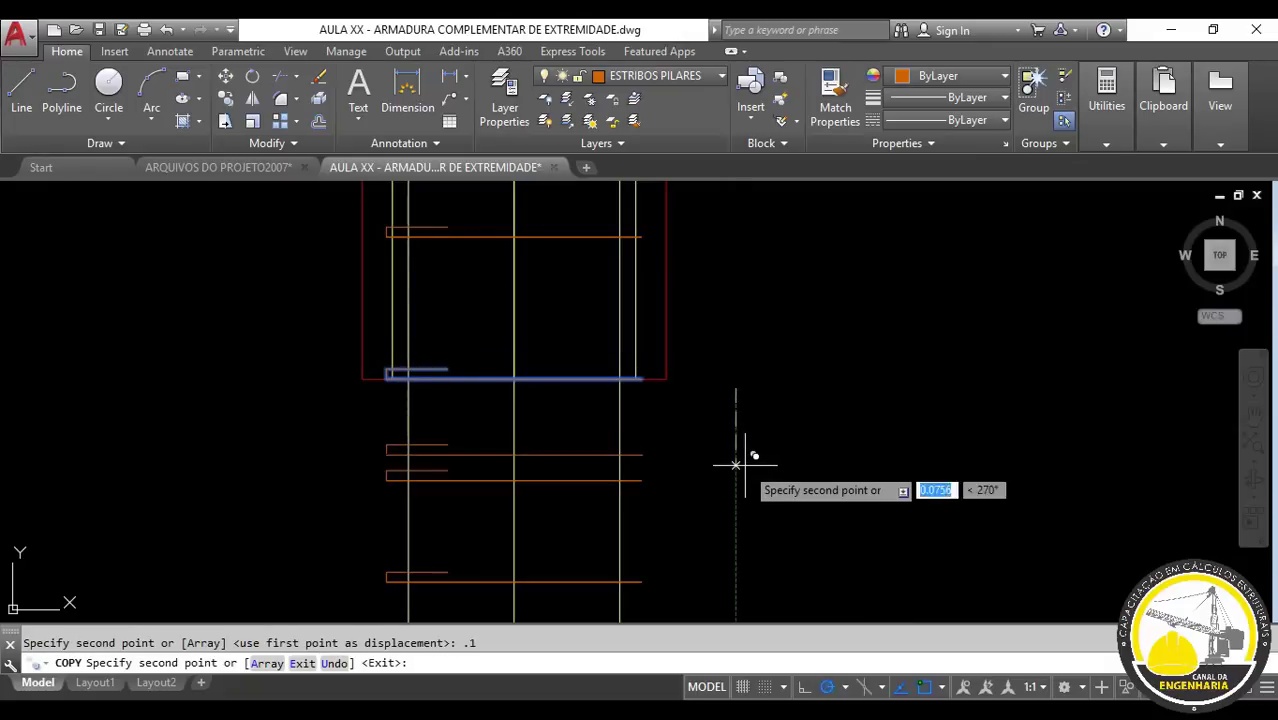
key(Return)
text(.2)
key(Return)
scroll(716, 402, down, 4)
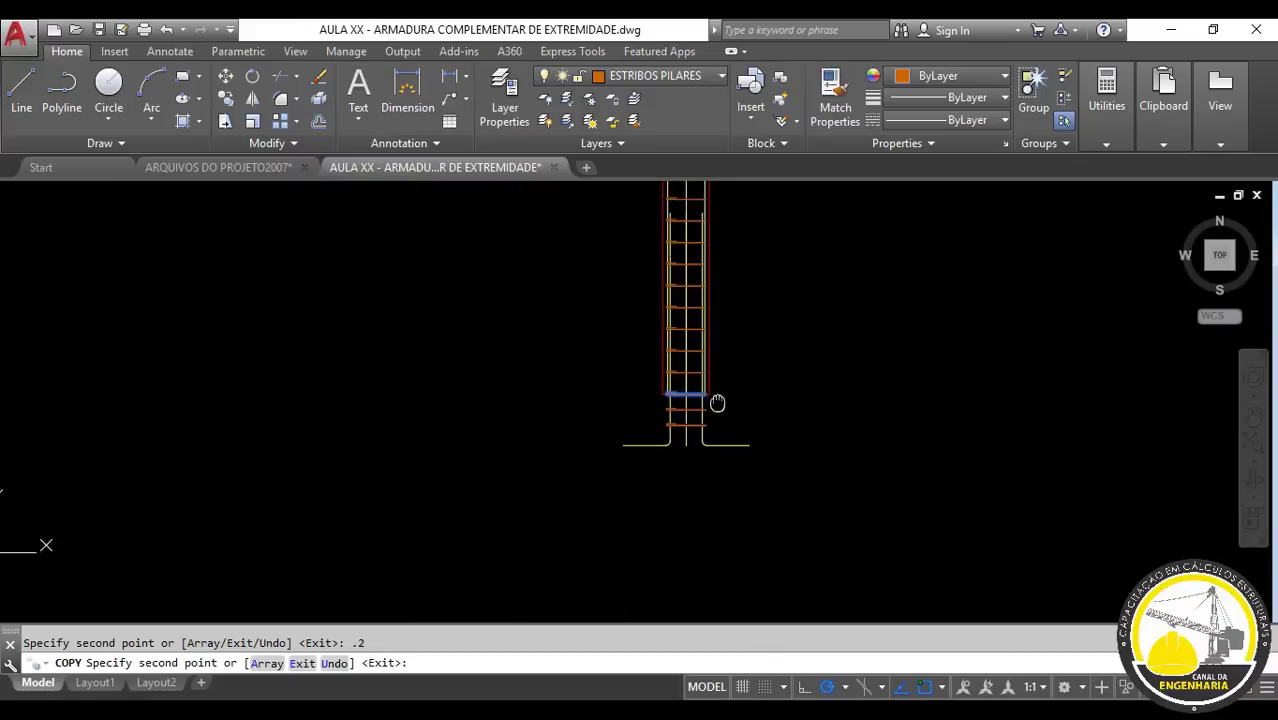
scroll(719, 408, up, 1)
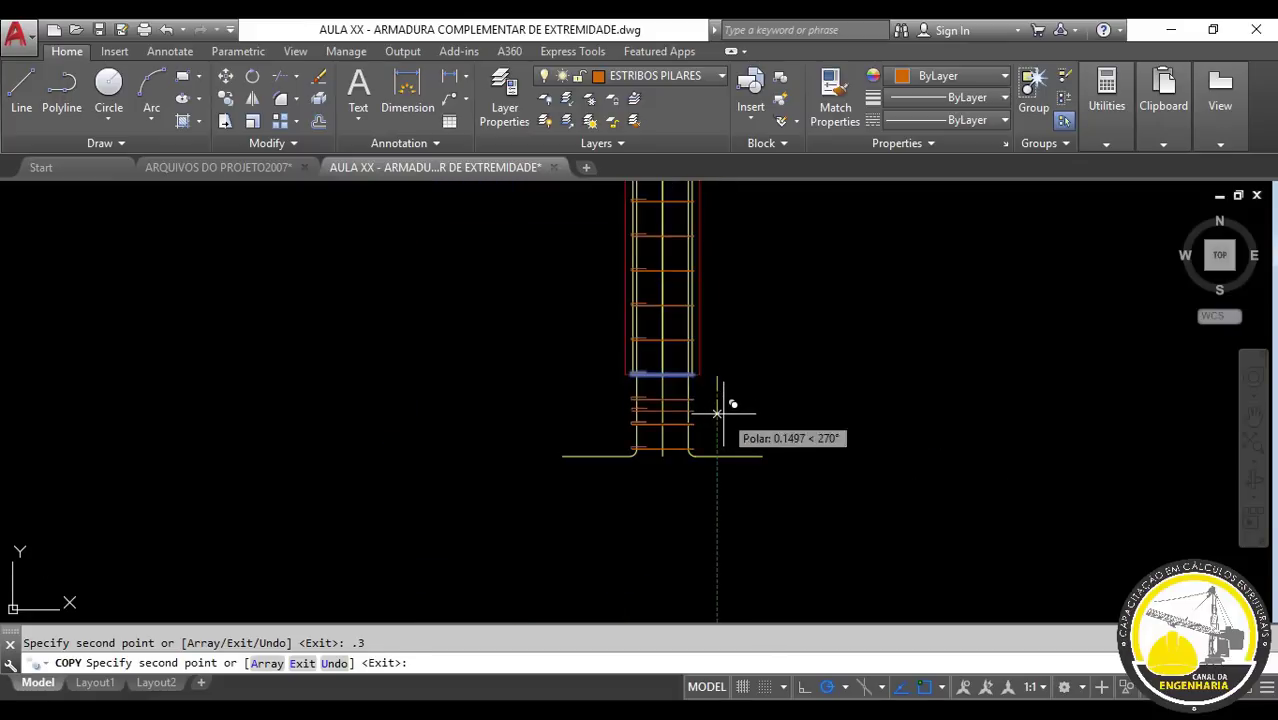
key(Escape)
scroll(666, 464, up, 2)
scroll(720, 400, up, 2)
scroll(600, 420, down, 4)
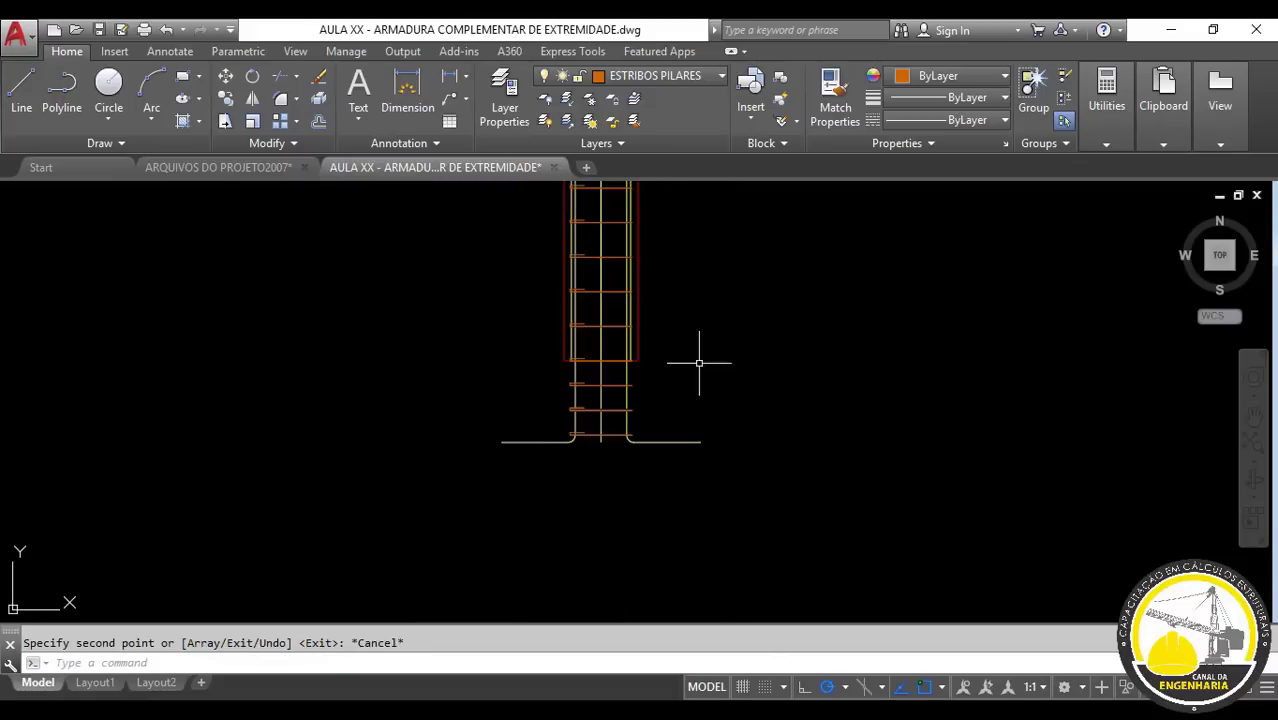
scroll(673, 405, up, 2)
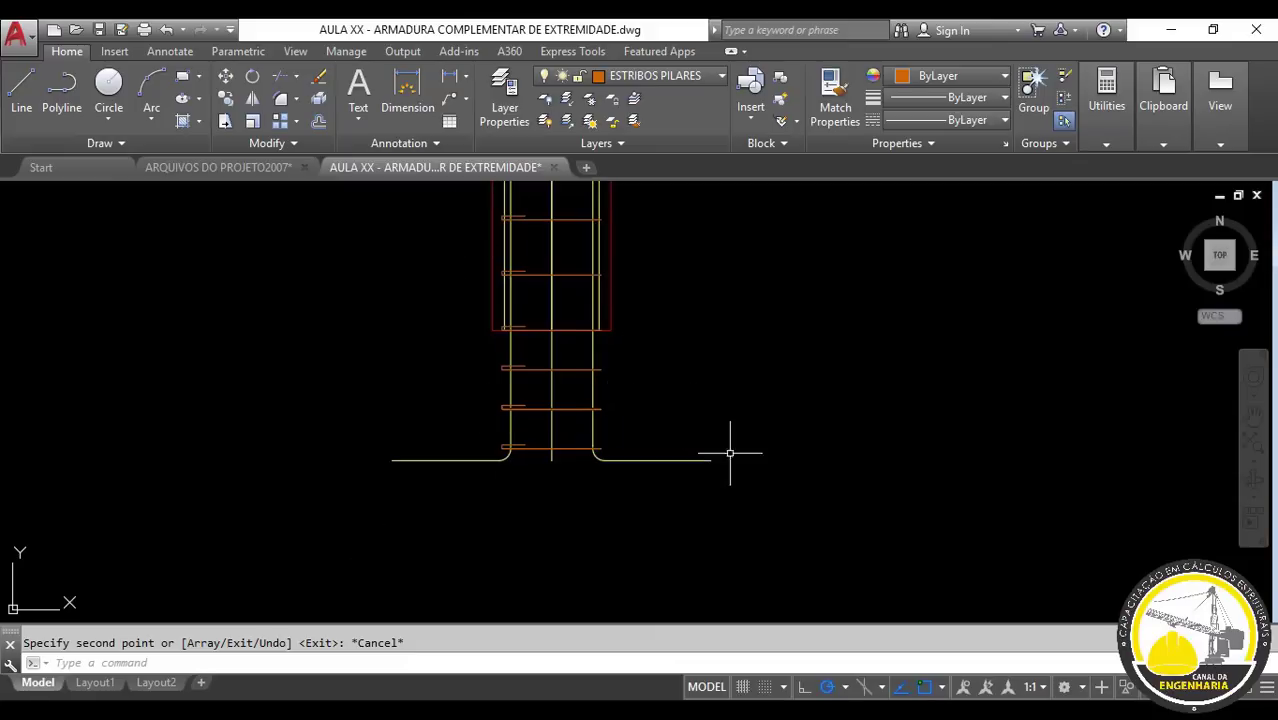
- Zoom and pan the view back to the column base
scroll(720, 397, down, 4)
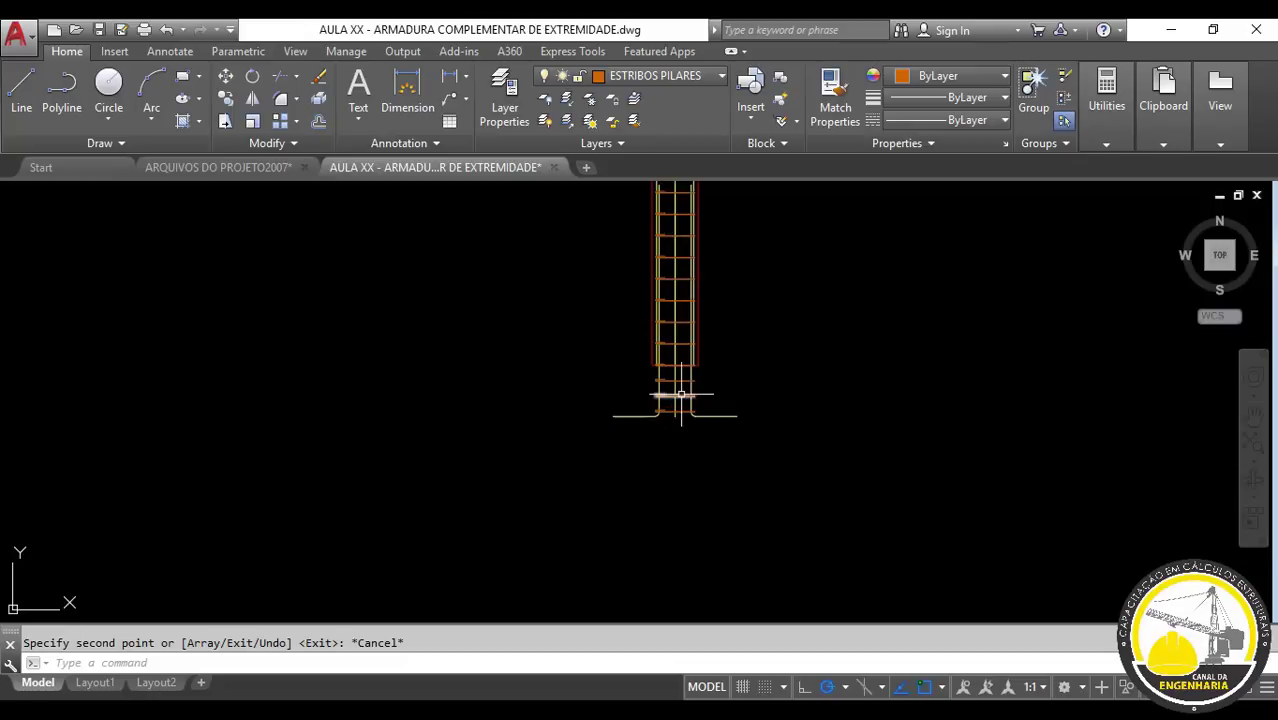
mouse_move(681, 395)
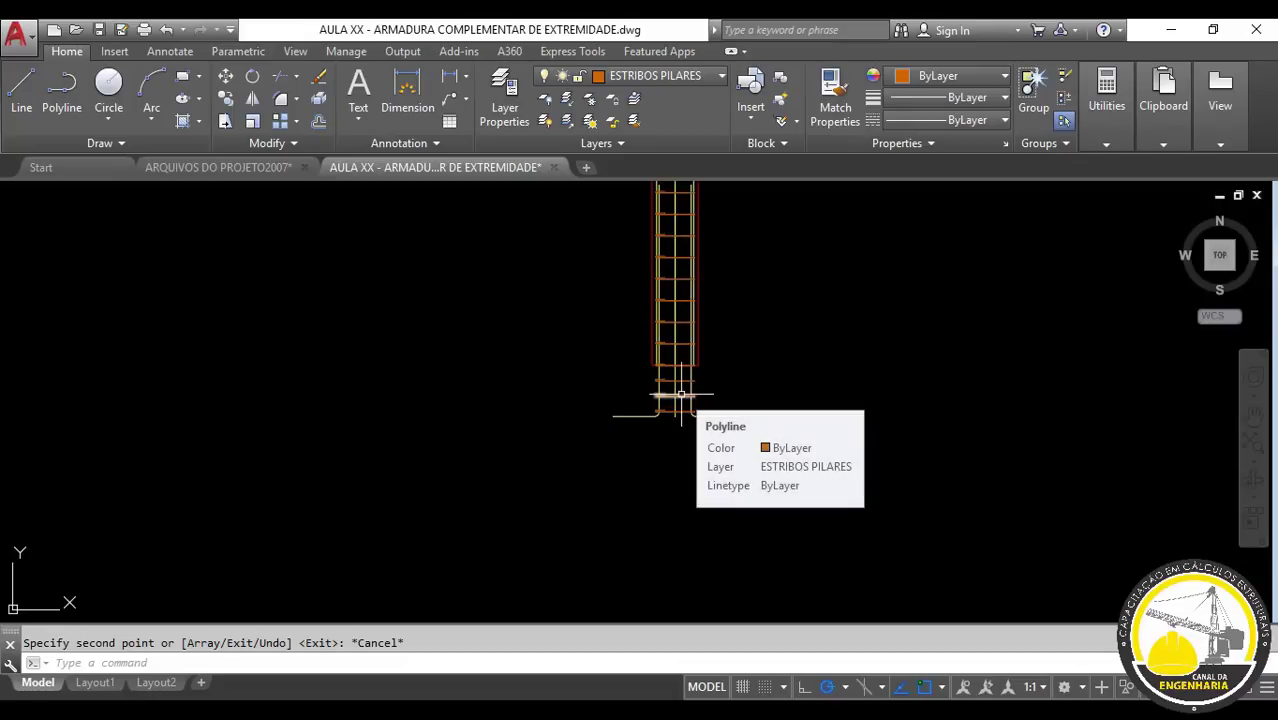
scroll(680, 395, down, 4)
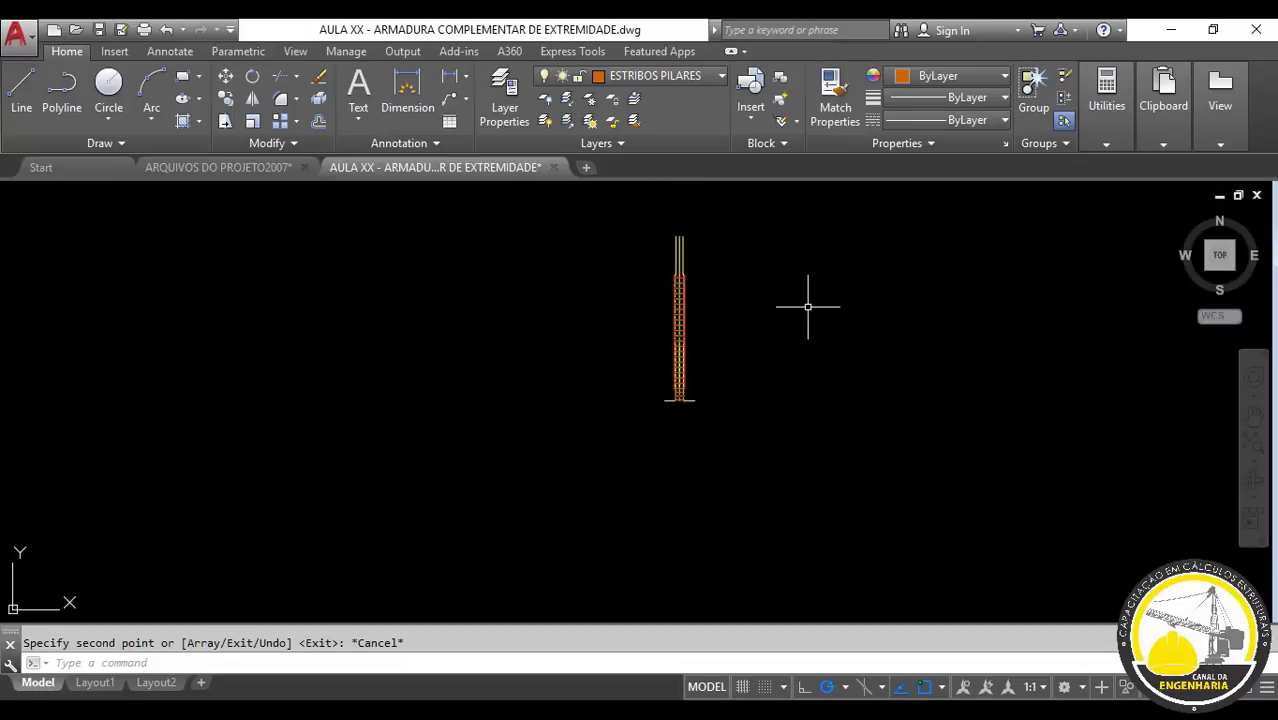
scroll(685, 448, up, 2)
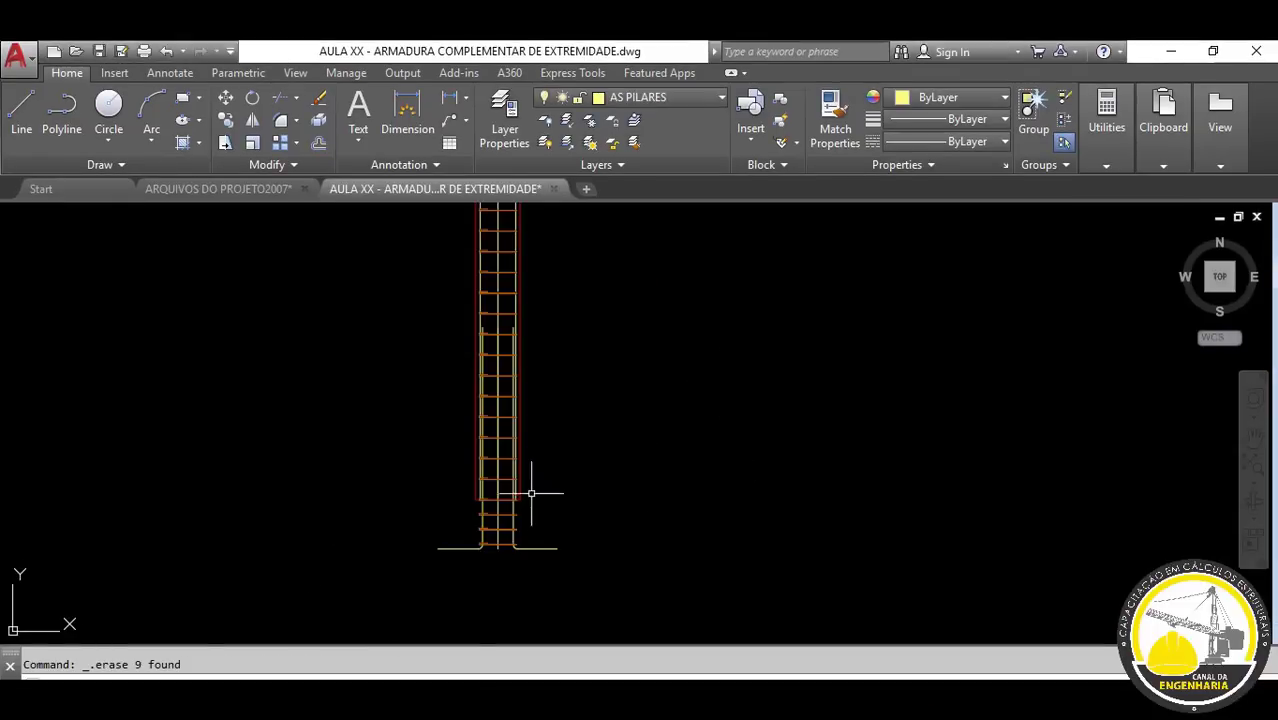
middle_drag(531, 493, 580, 440)
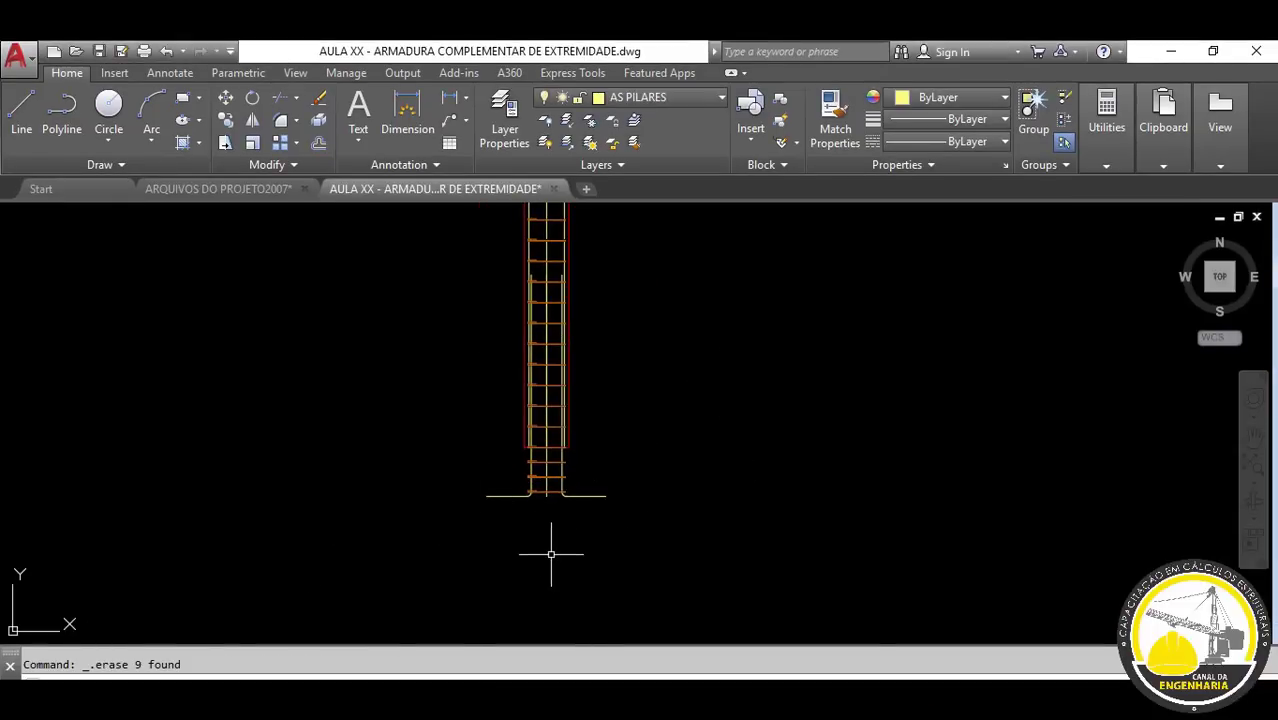
scroll(550, 553, up, 2)
scroll(524, 510, up, 2)
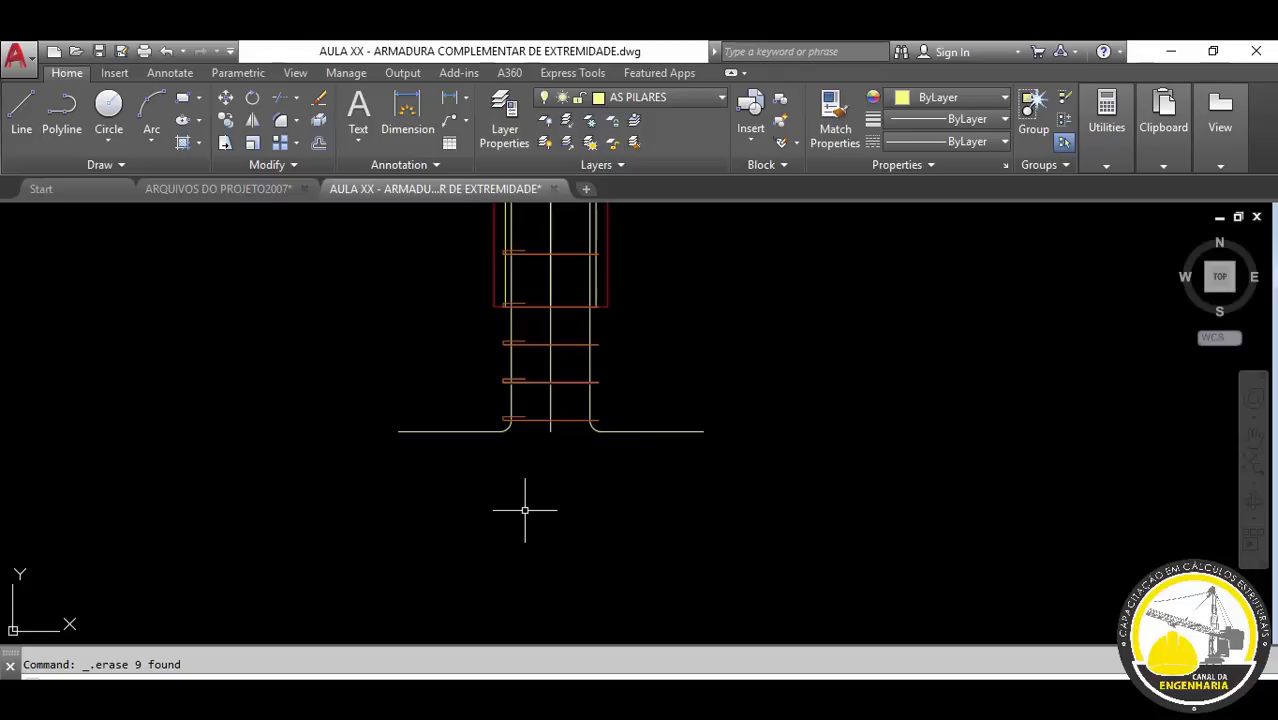
- Make CONCRETO the current layer
click(695, 101)
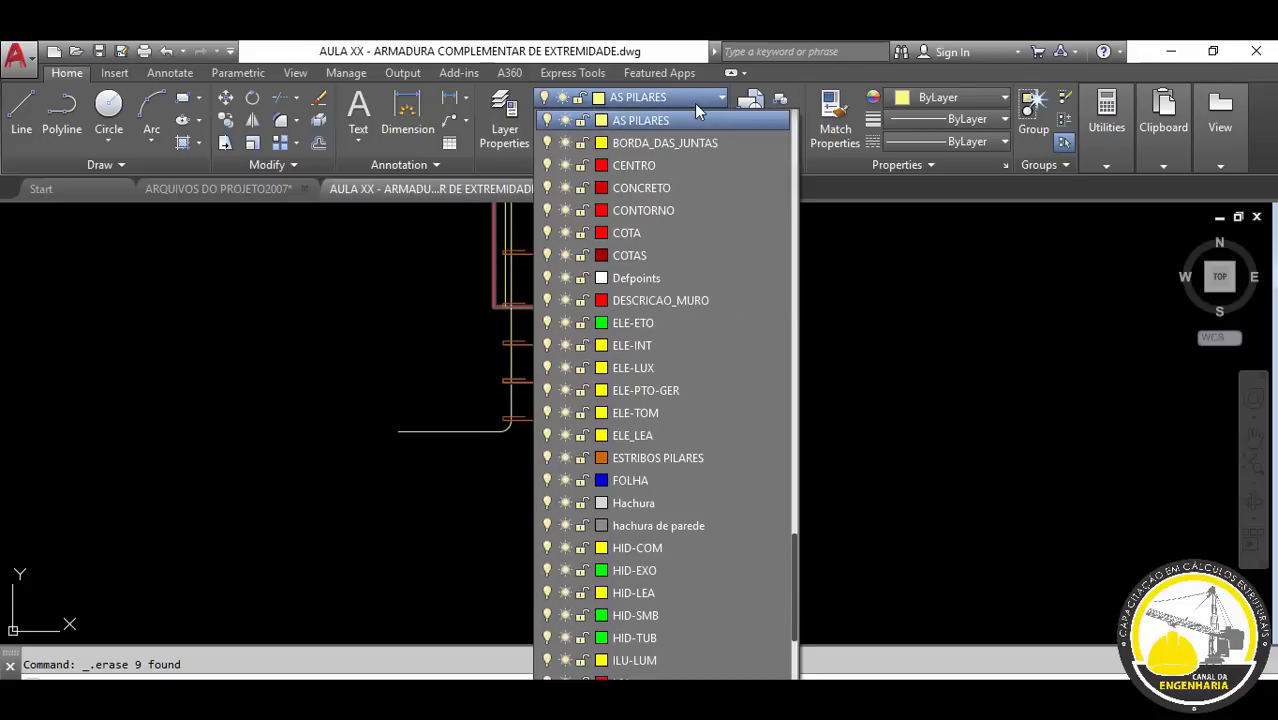
key(c)
key(o)
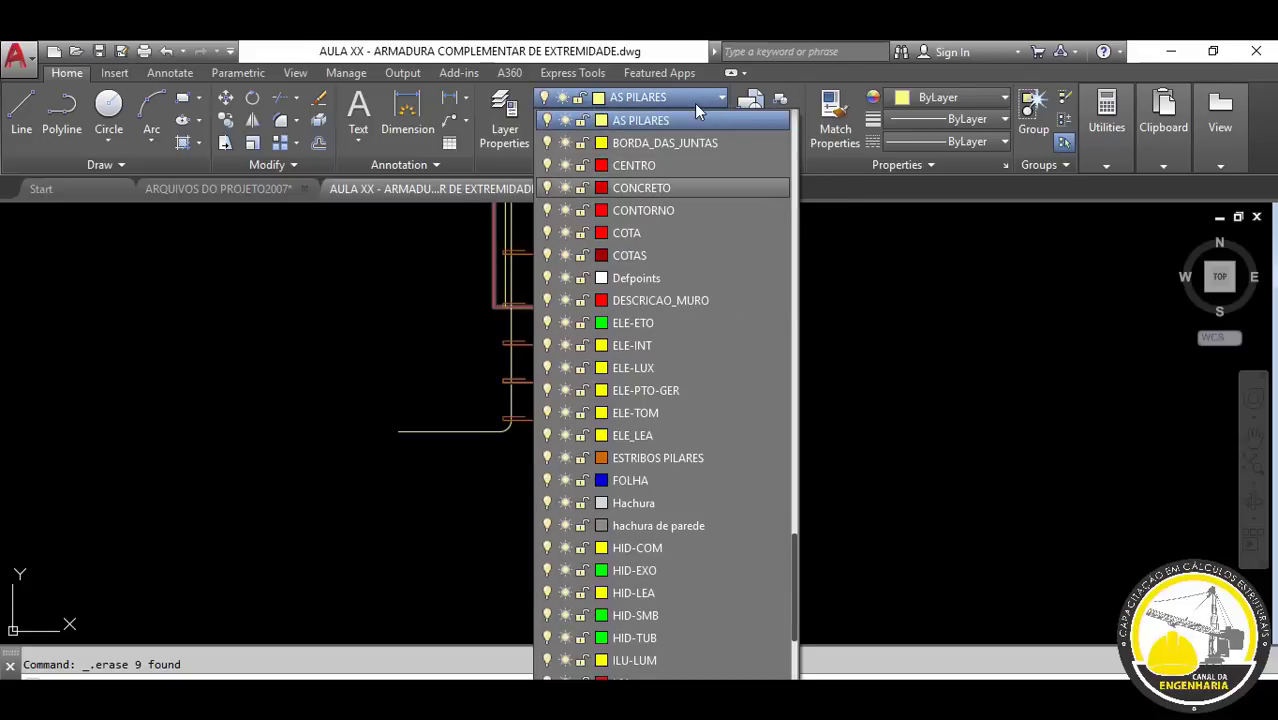
key(Return)
- Draw a 0.3 by 0.14 rectangle below the footing
middle_drag(513, 546, 498, 507)
text(REC)
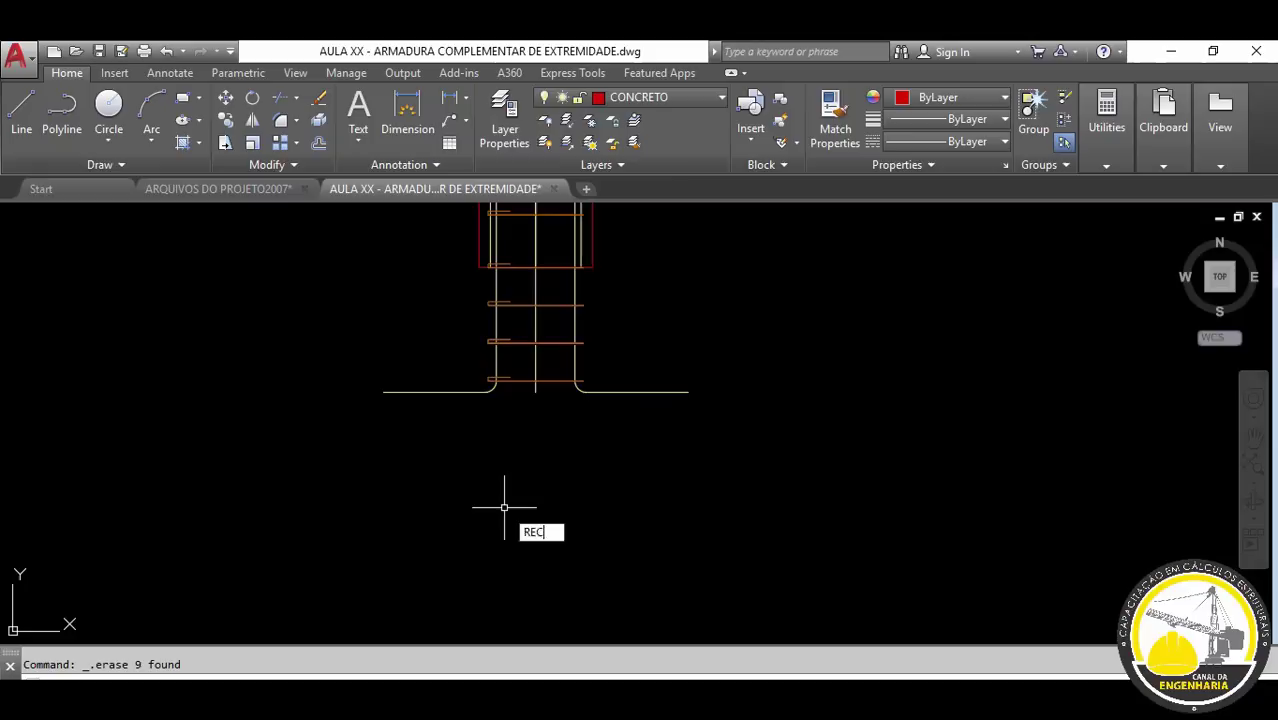
key(Return)
click(467, 462)
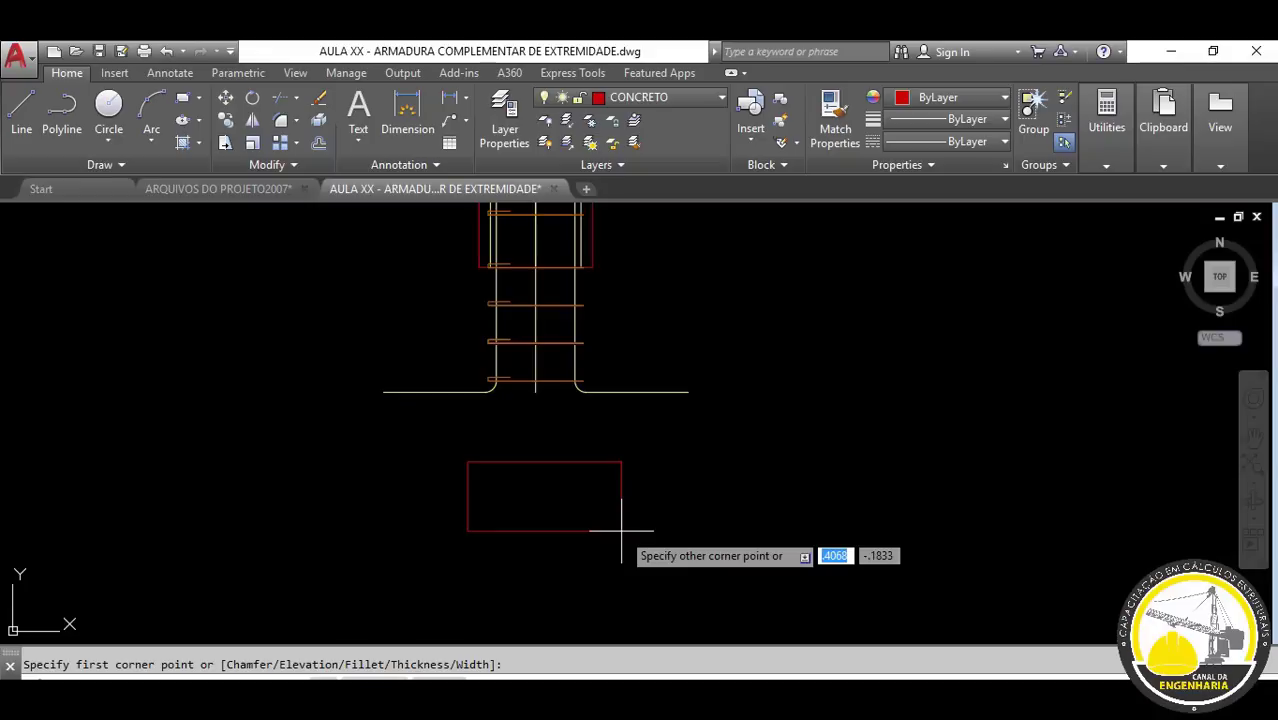
key(Tab)
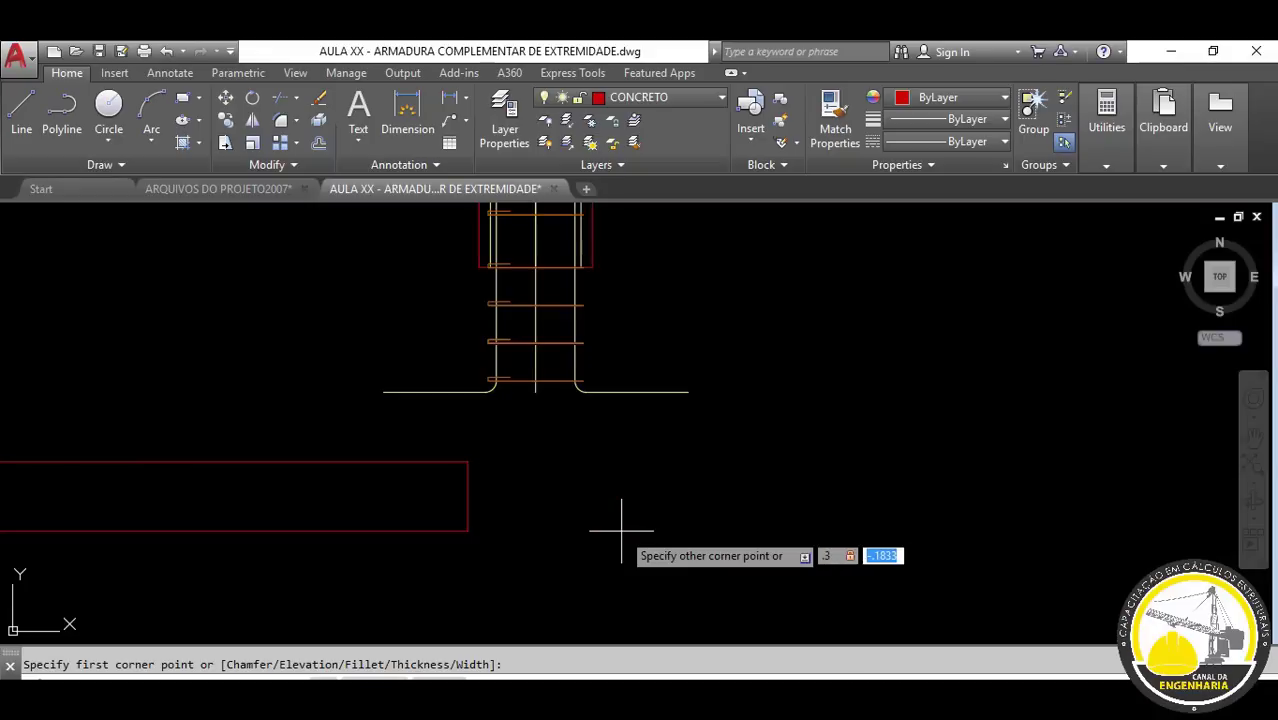
text(.14)
key(Return)
- Select the red rectangle and pick a base point to move it
scroll(608, 448, up, 2)
click(614, 440)
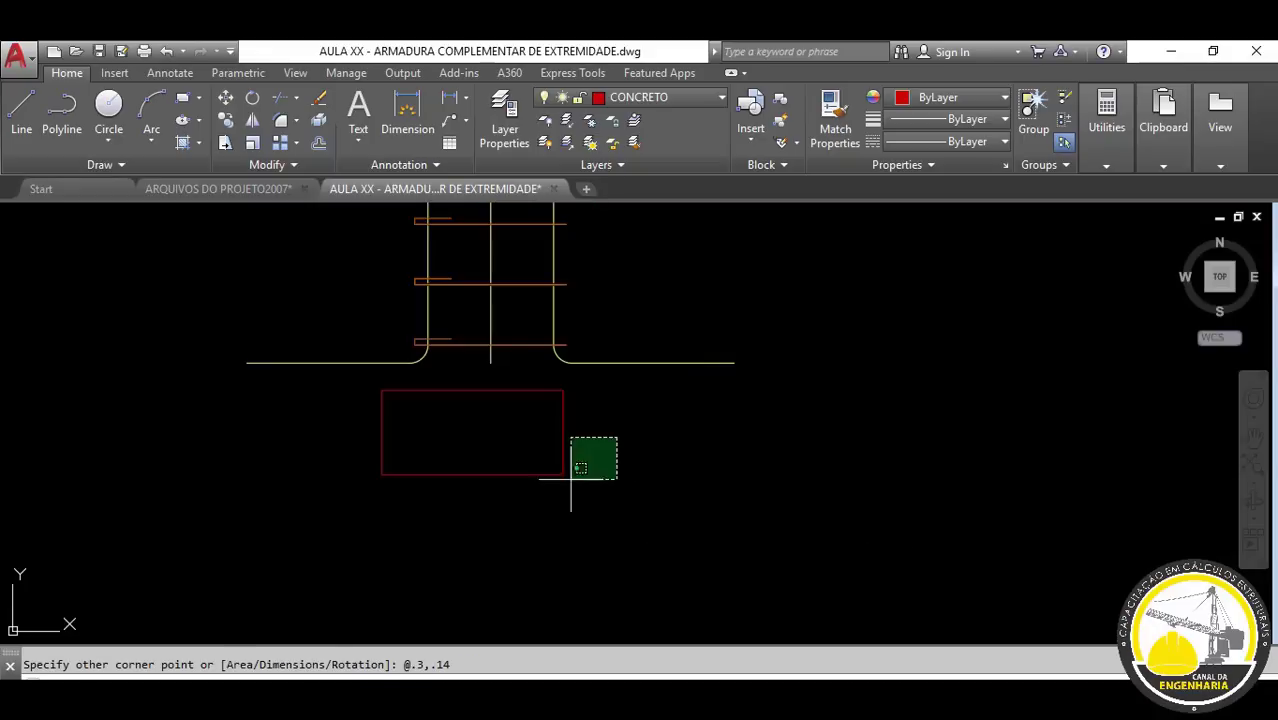
click(441, 547)
text(M)
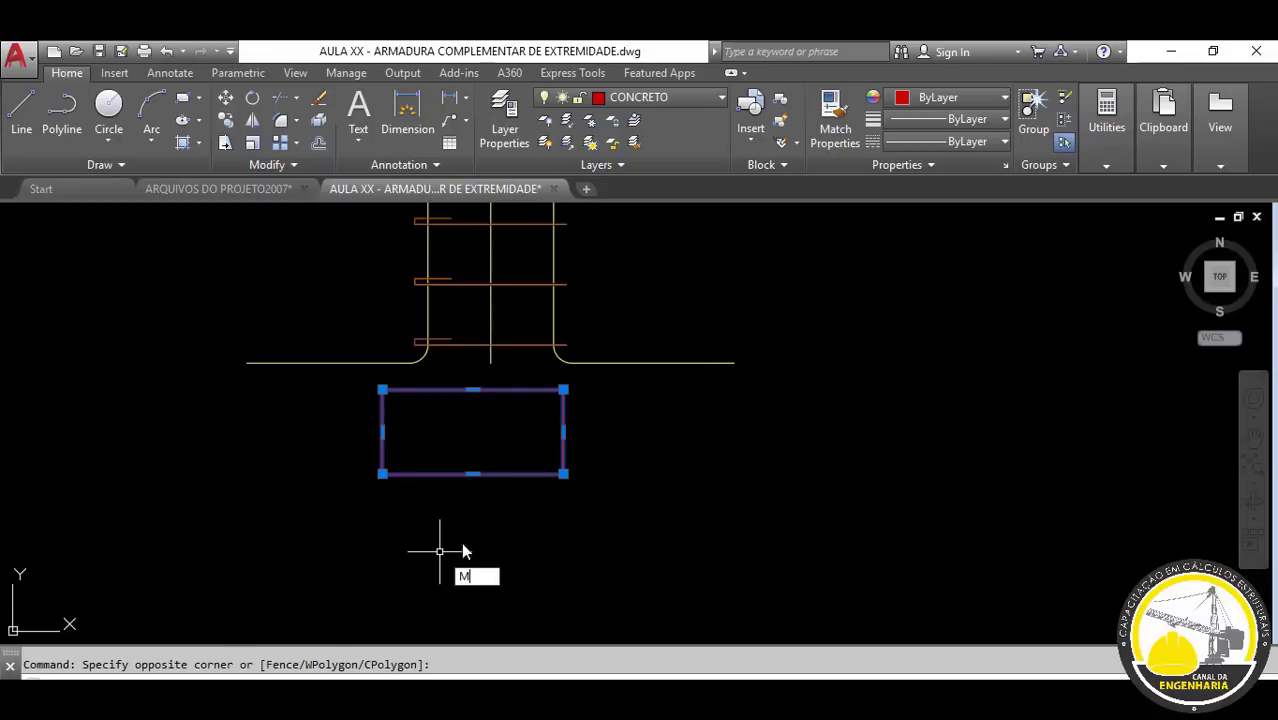
key(Return)
click(625, 452)
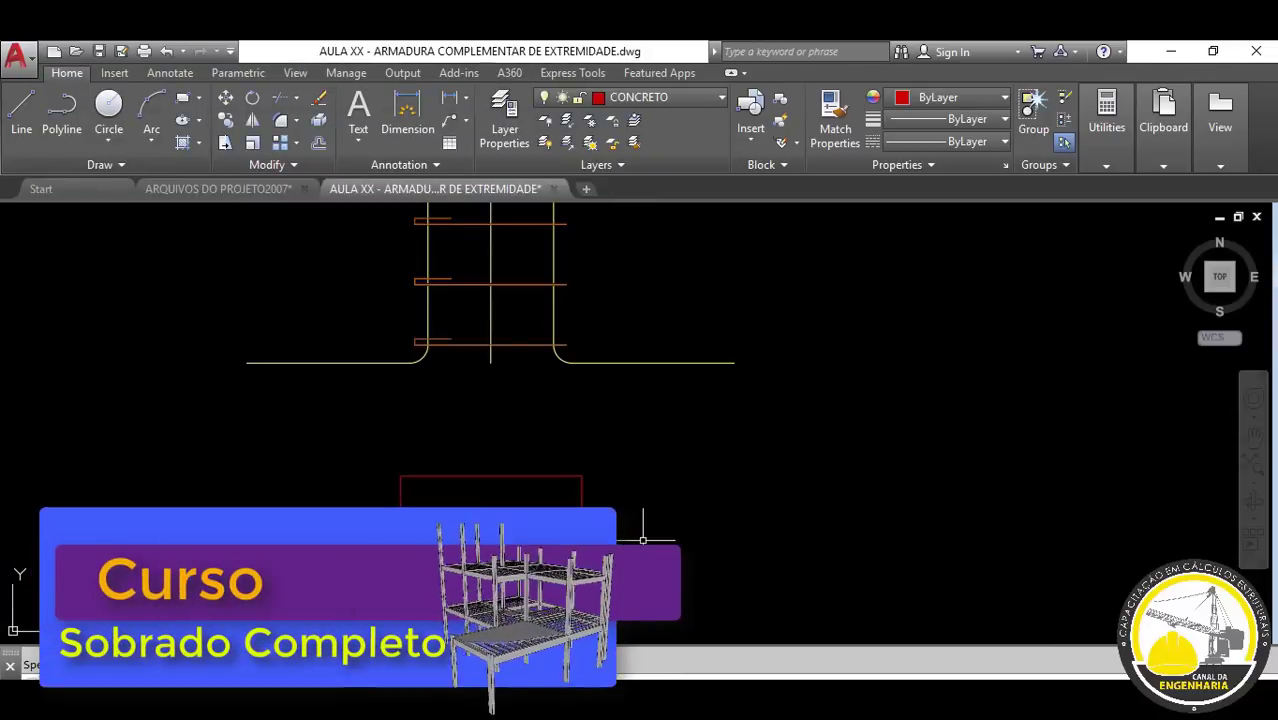
- Drop the red rectangle into its new position below the footing
scroll(487, 580, up, 2)
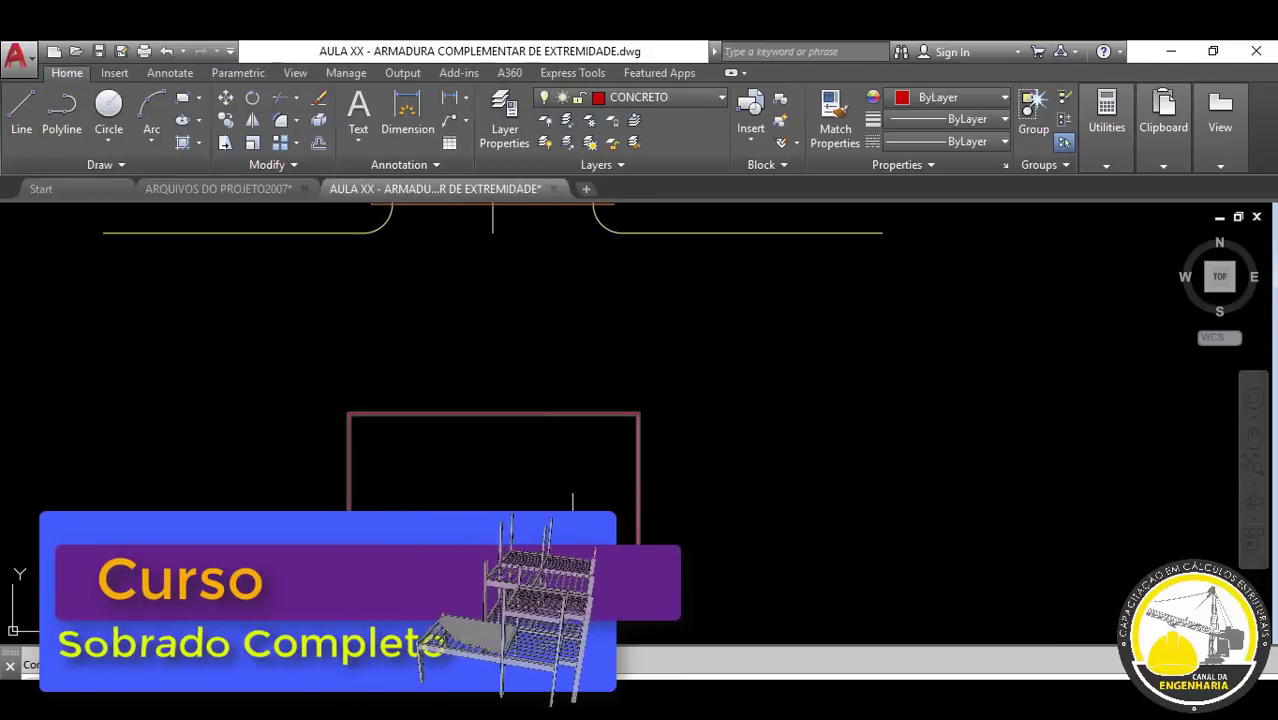
click(573, 525)
scroll(434, 491, up, 2)
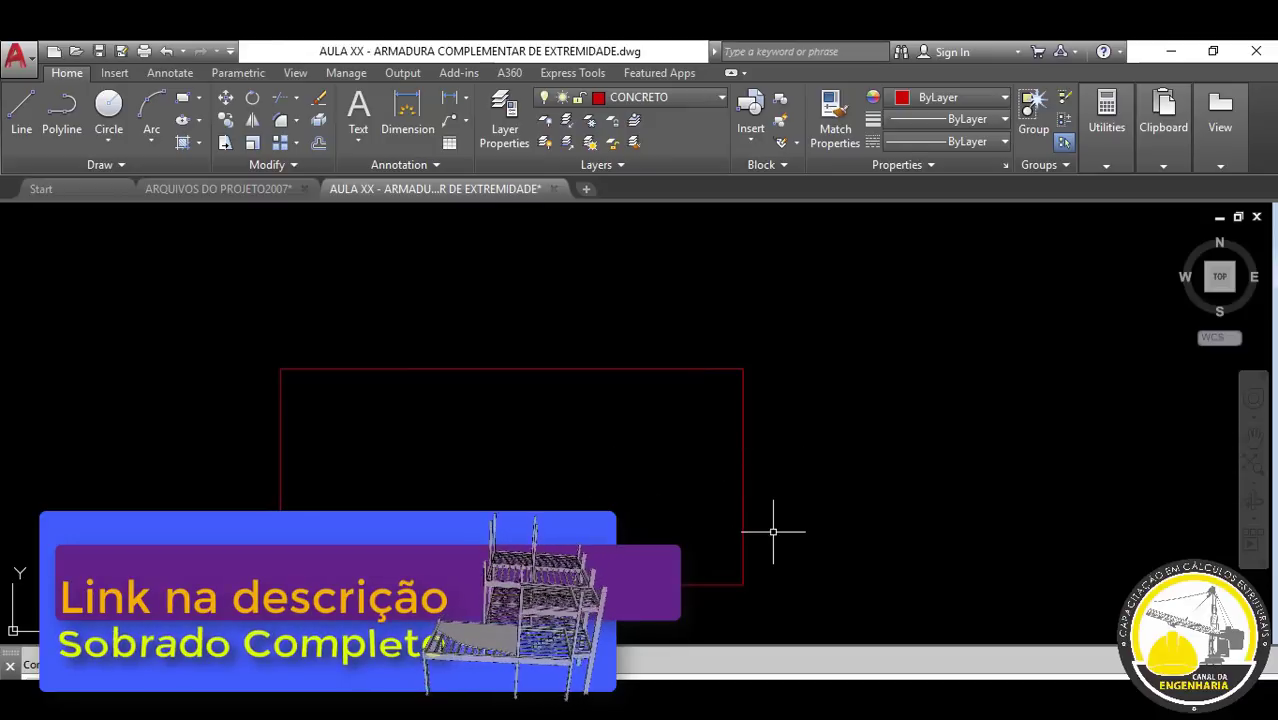
key(space)
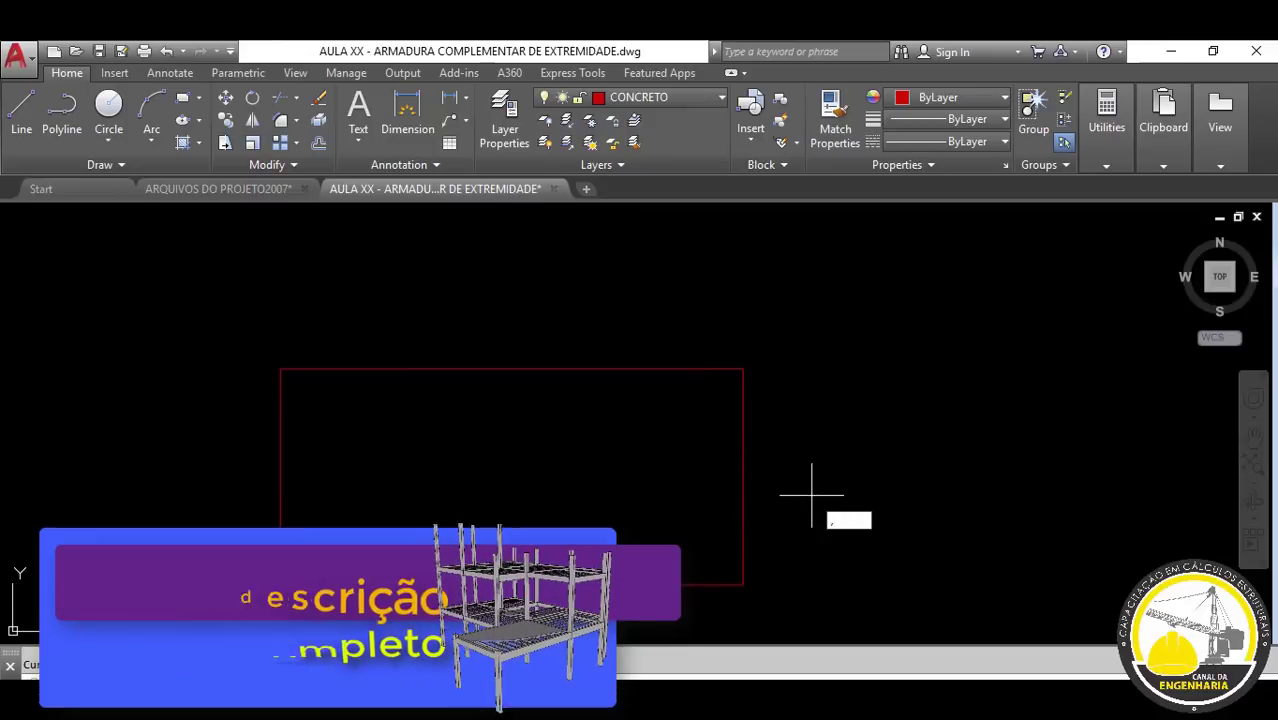
key(Return)
key(Escape)
- Offset the red rectangle's outline by 0.03
text(OD)
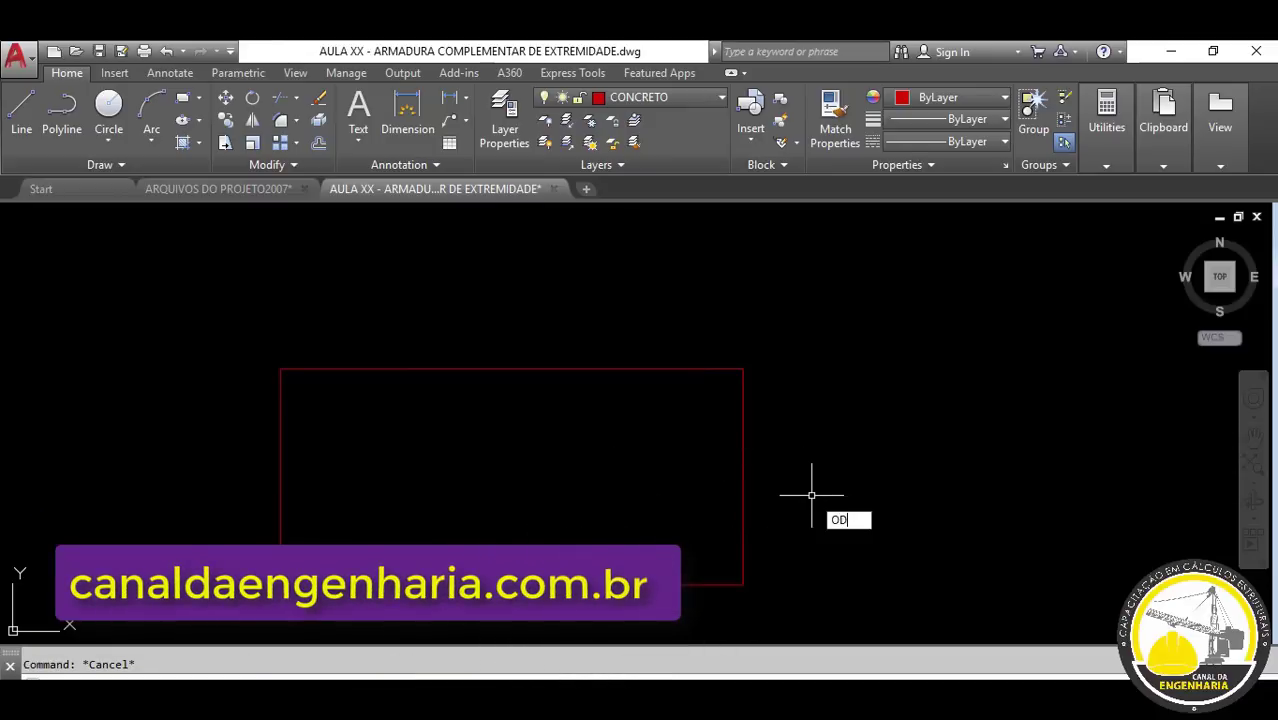
key(Return)
text(.03)
key(Return)
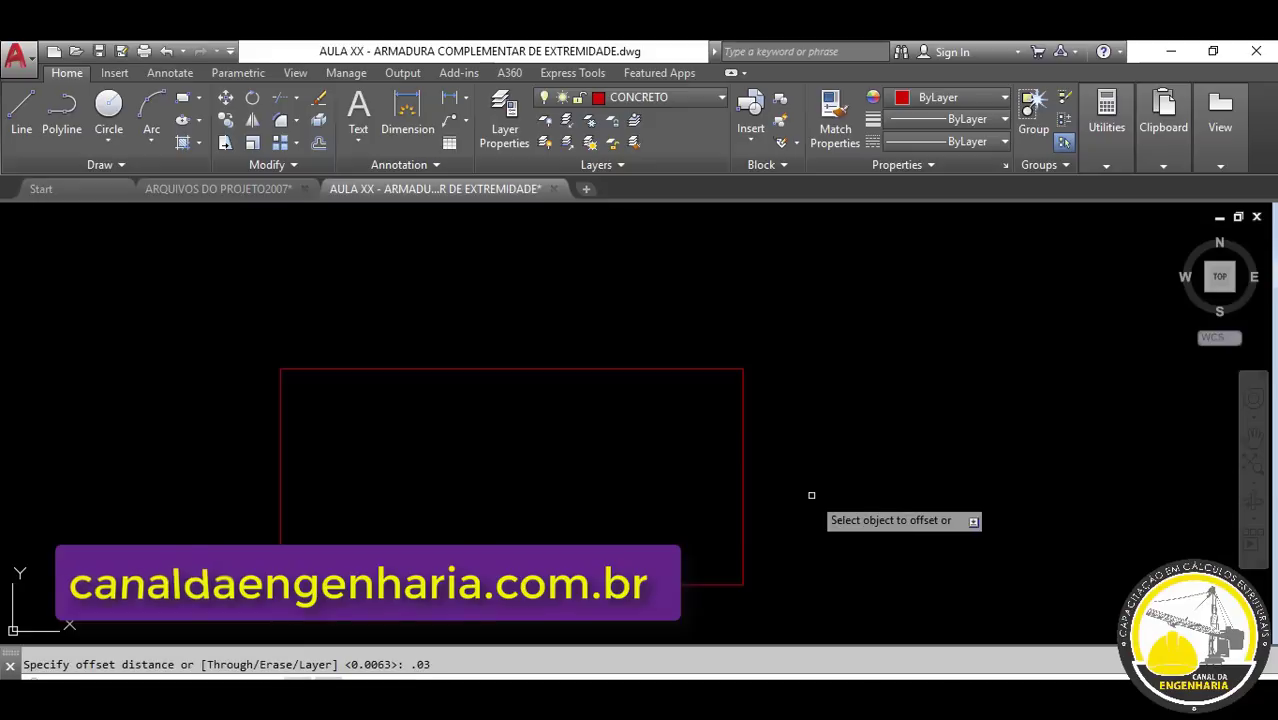
click(744, 493)
click(744, 495)
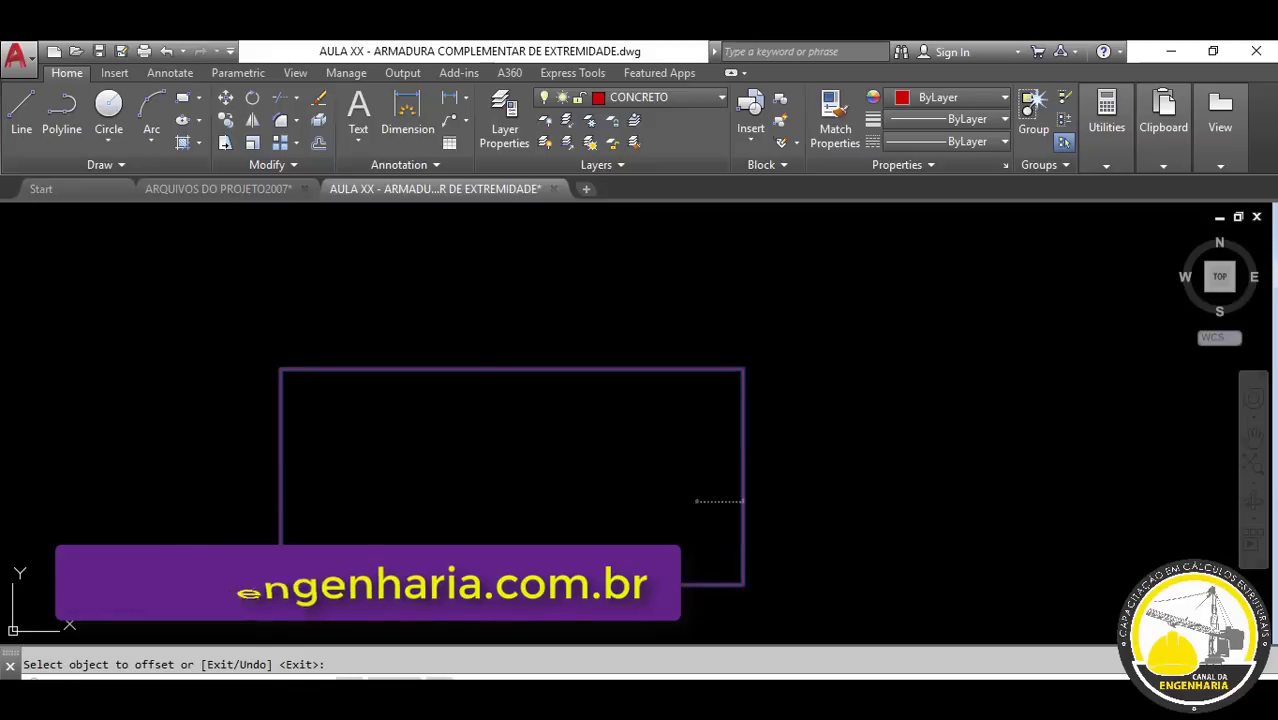
click(742, 502)
click(560, 500)
scroll(578, 491, up, 2)
key(Escape)
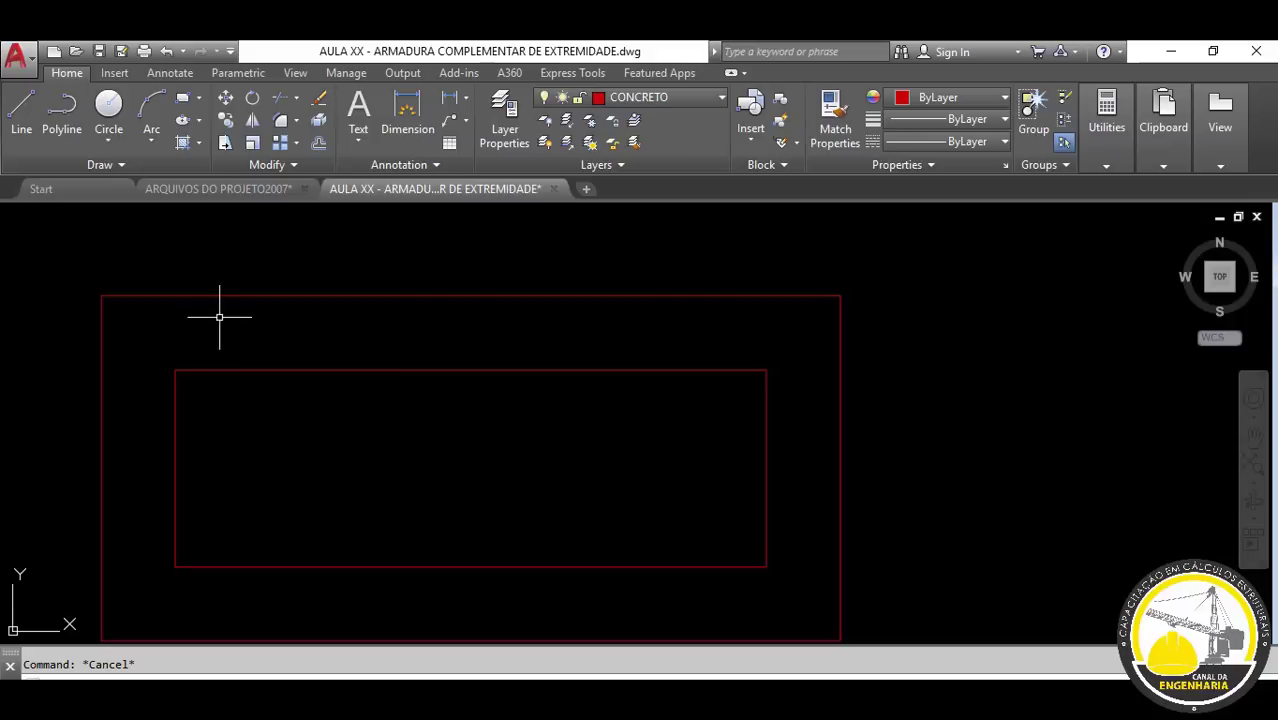
- Fillet the inner rectangle's top-left and top-right corners at radius 0.0100
click(280, 120)
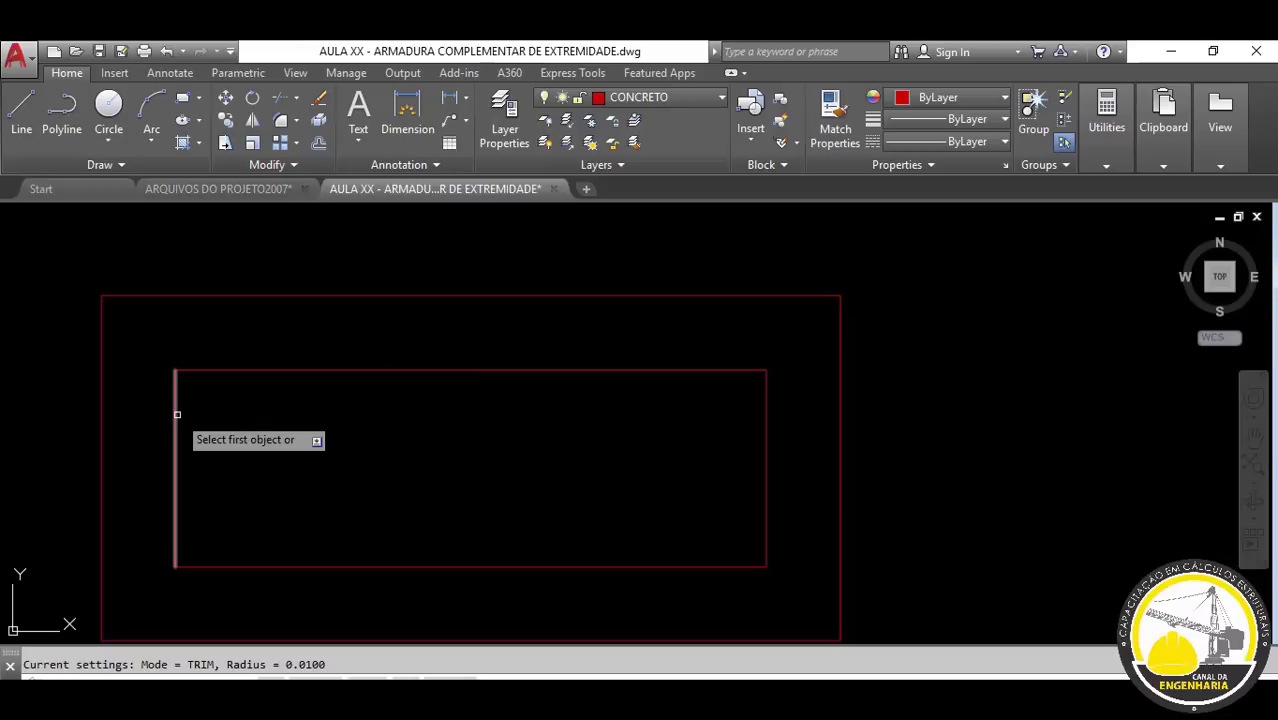
click(176, 390)
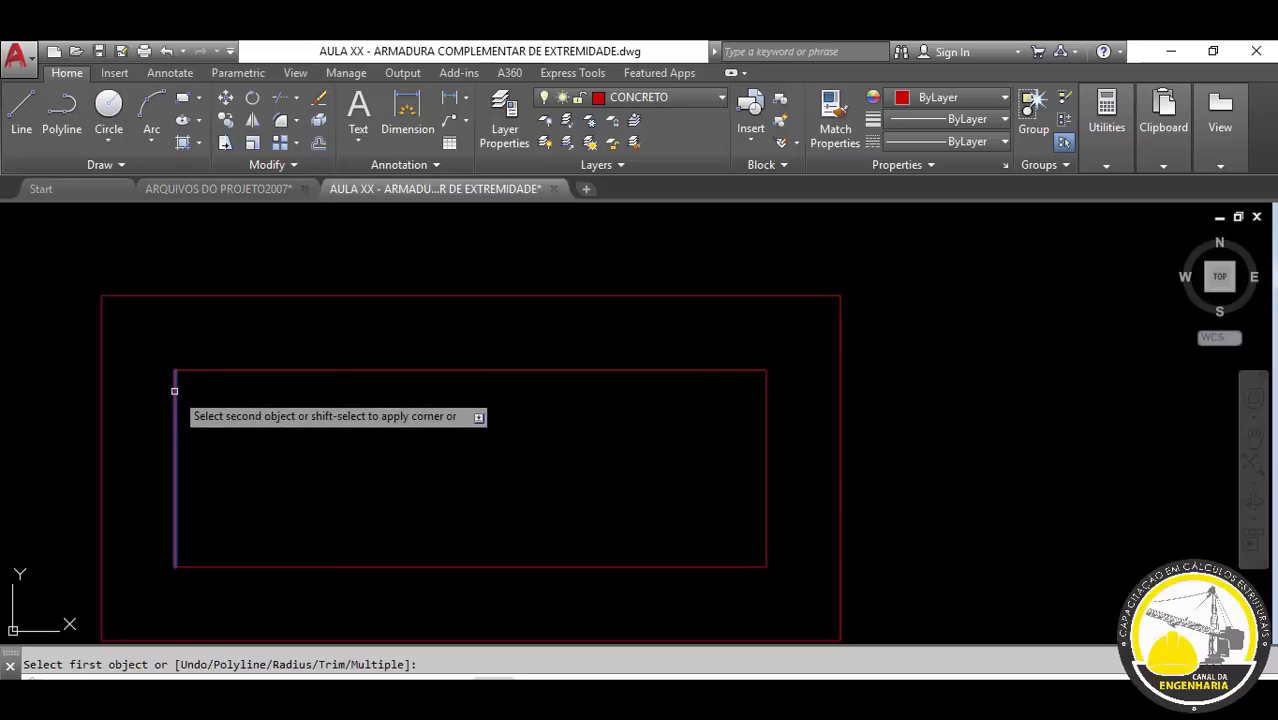
click(199, 372)
key(Return)
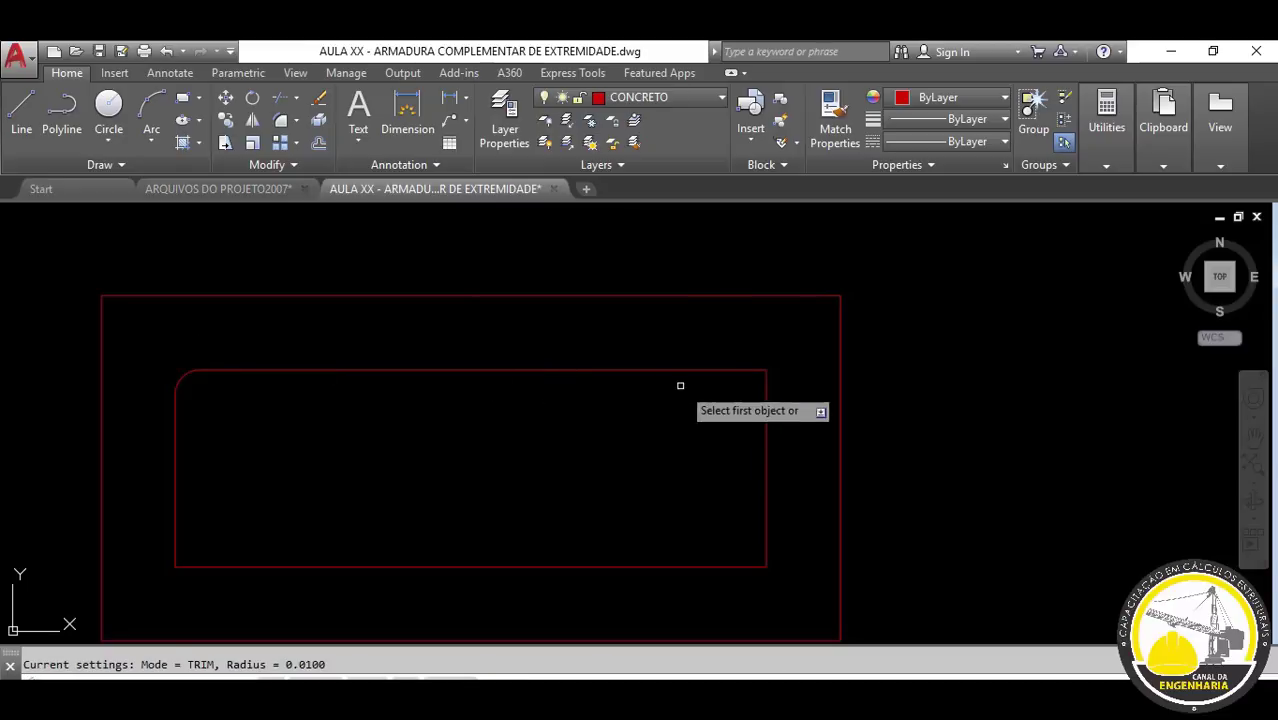
click(748, 370)
click(765, 395)
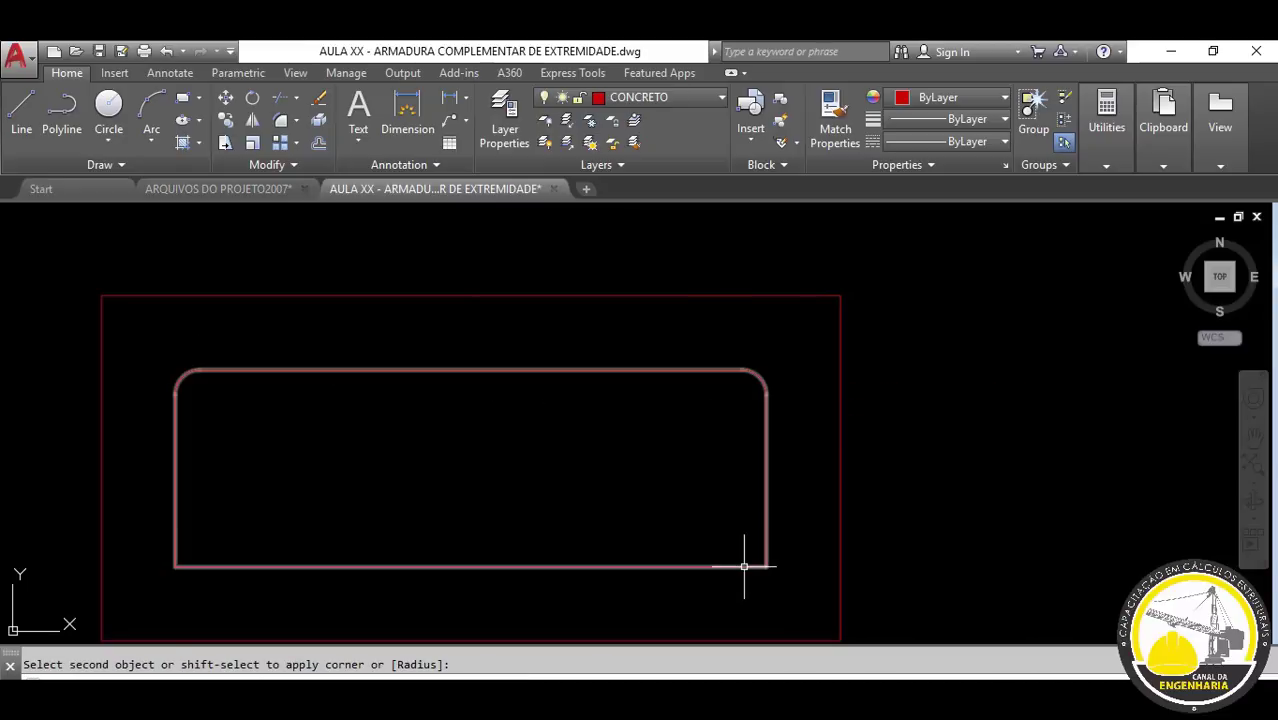
key(Return)
- Fillet the inner rectangle's bottom-right and bottom-left corners at radius 0.0100
click(756, 565)
click(768, 548)
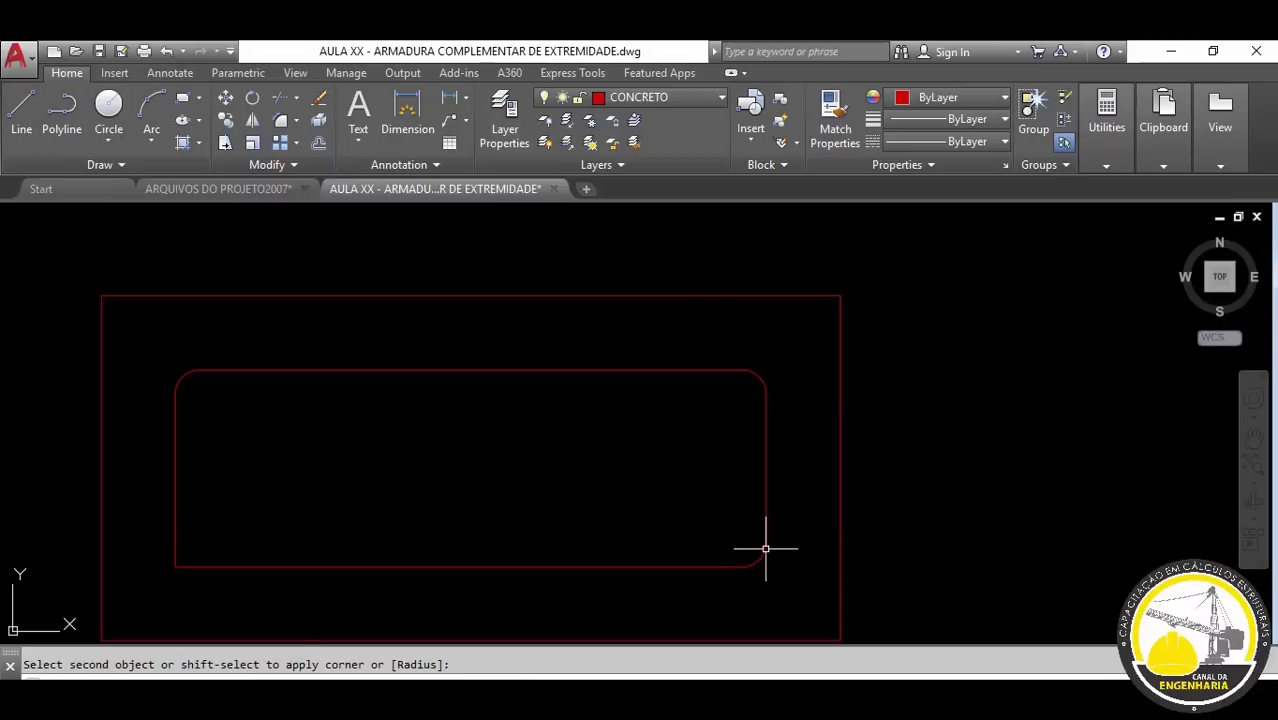
key(Return)
click(176, 532)
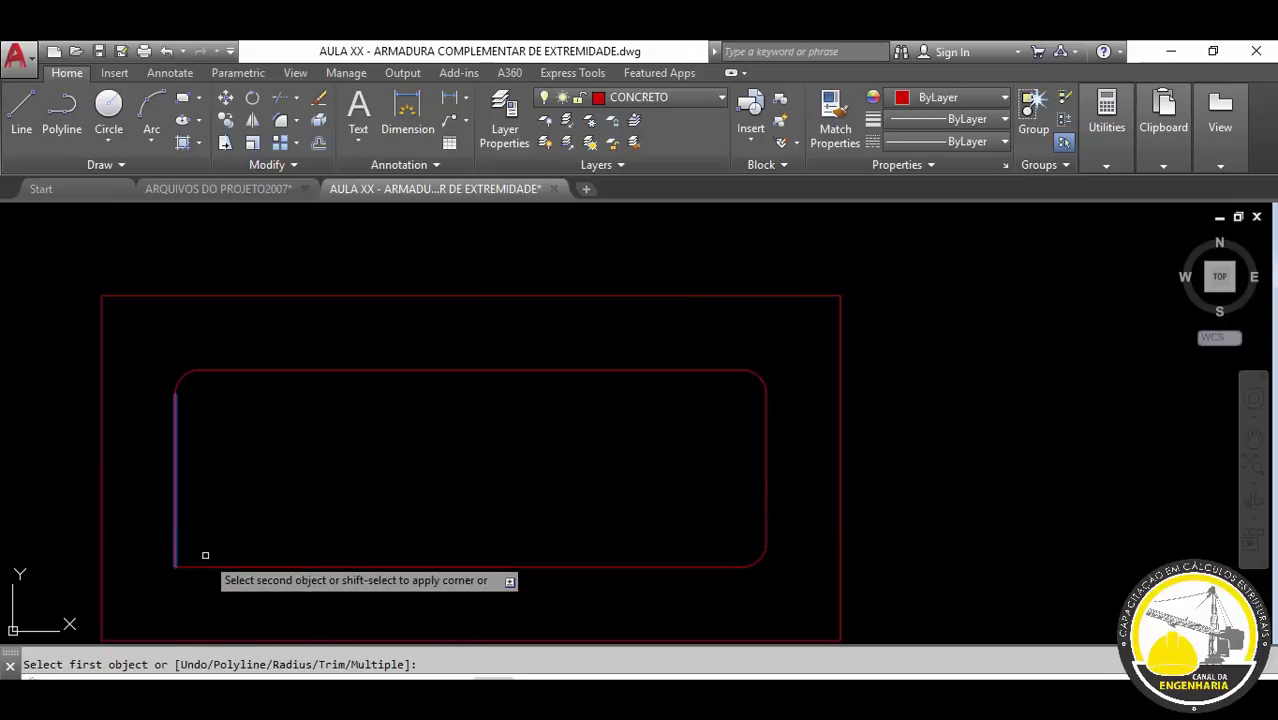
click(200, 562)
key(Return)
- Select the rounded inner stirrup outline
scroll(374, 430, down, 2)
scroll(400, 390, down, 2)
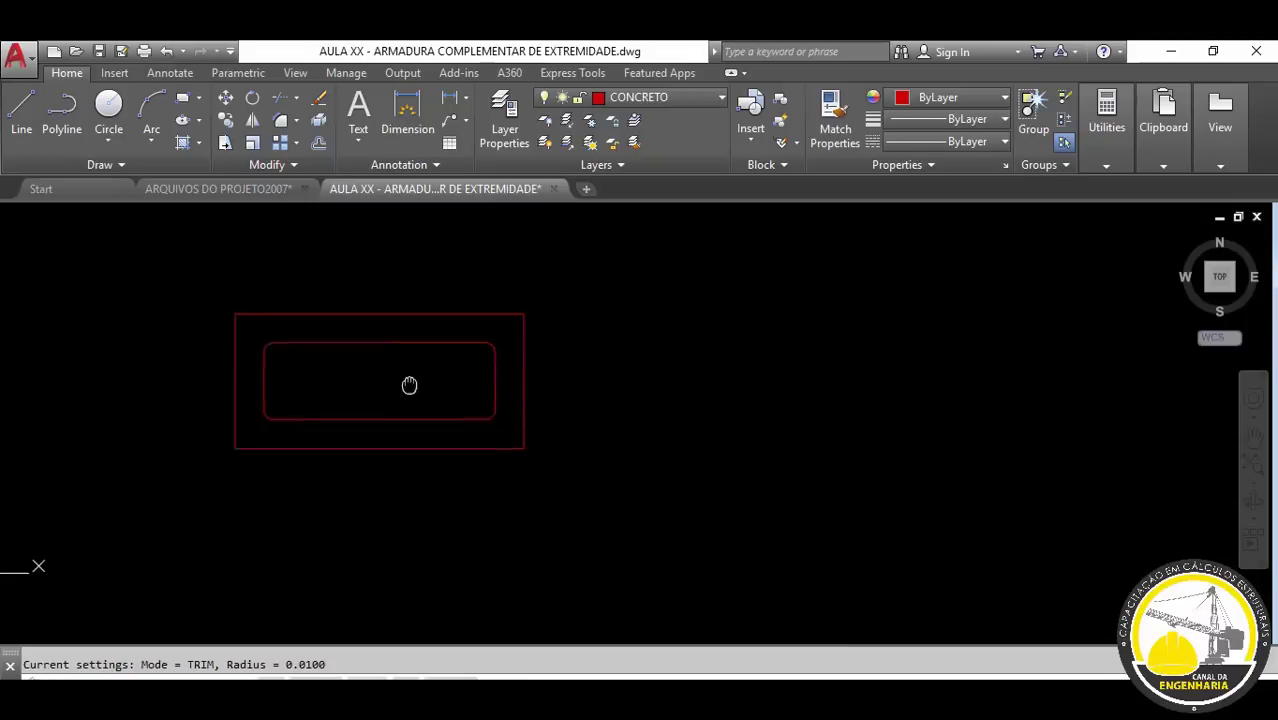
scroll(408, 375, down, 2)
key(Escape)
scroll(403, 370, up, 4)
click(546, 330)
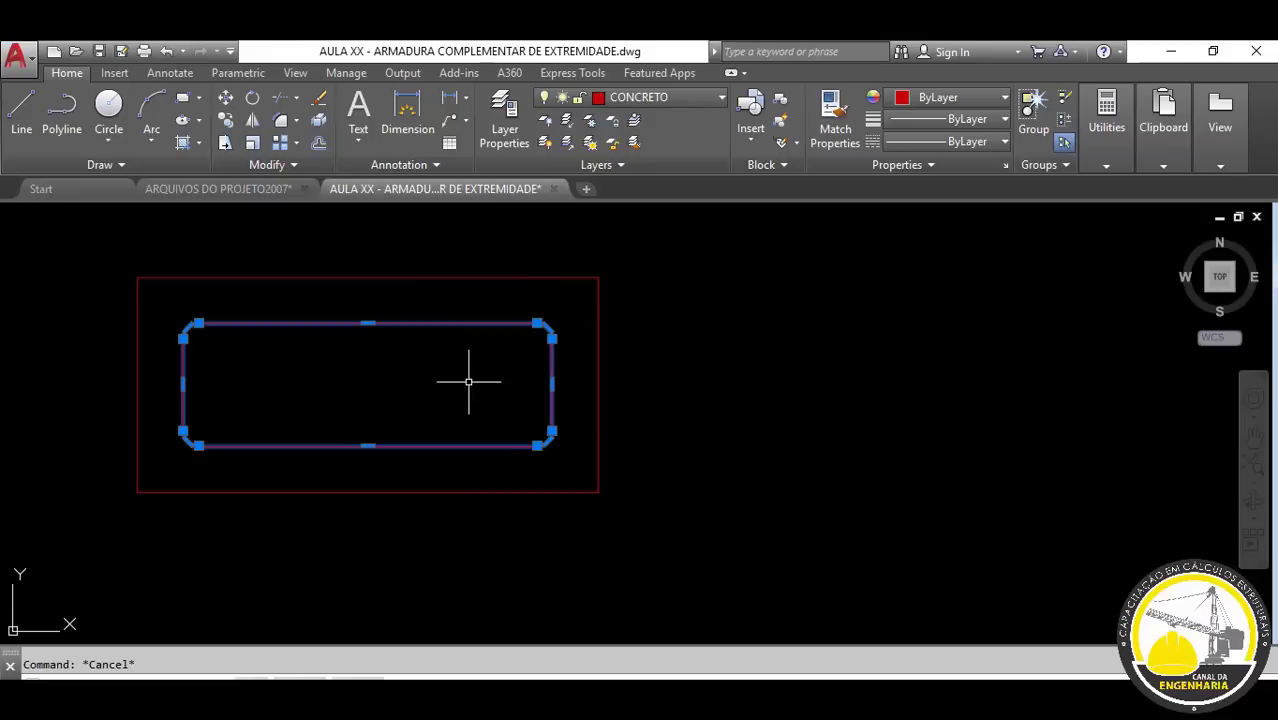
click(588, 210)
- Put the rounded outline on layer ESTRIBOS PILARES
click(647, 103)
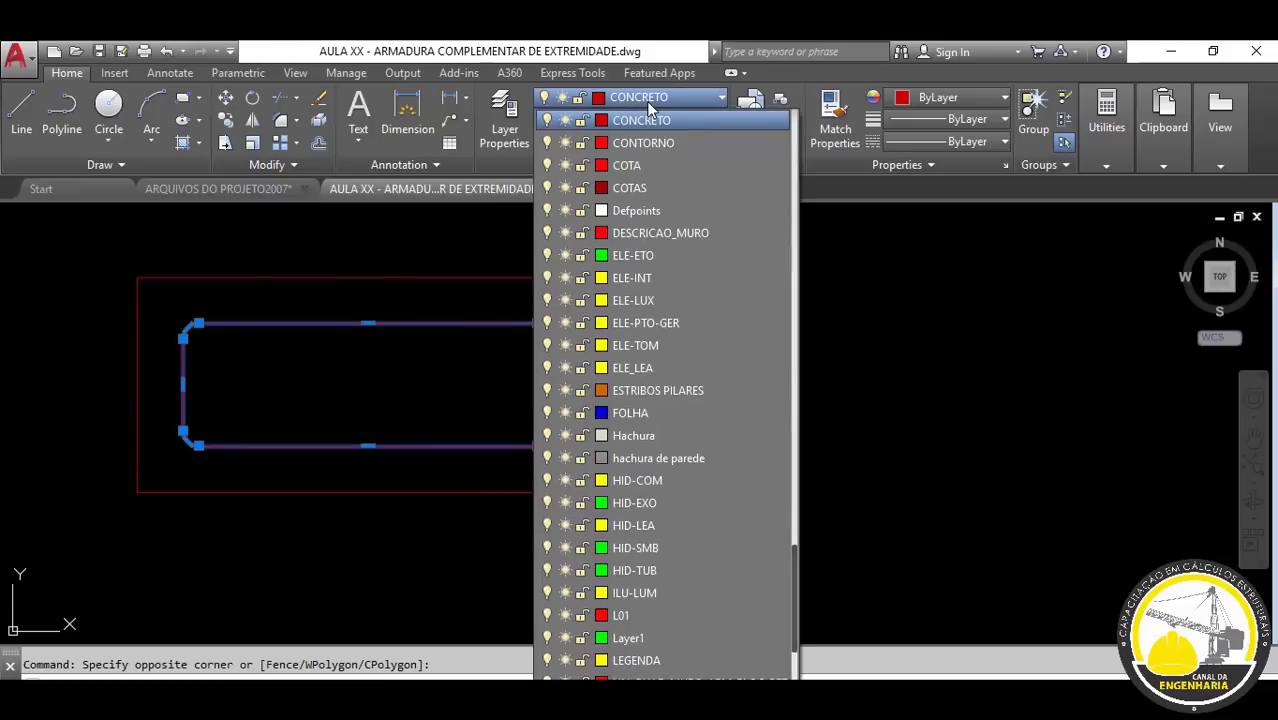
click(658, 390)
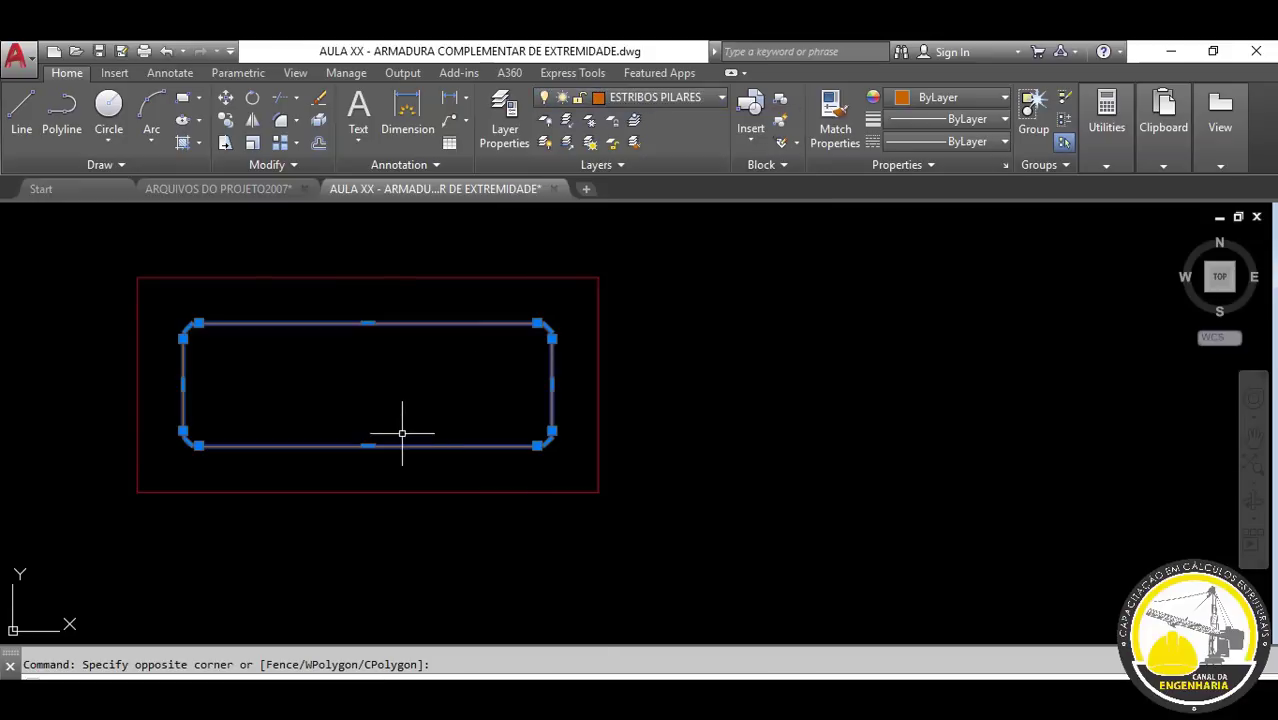
key(Escape)
- Offset the rounded outline inward by 0.0063 with OFFSET
key(BackSpace)
text(F)
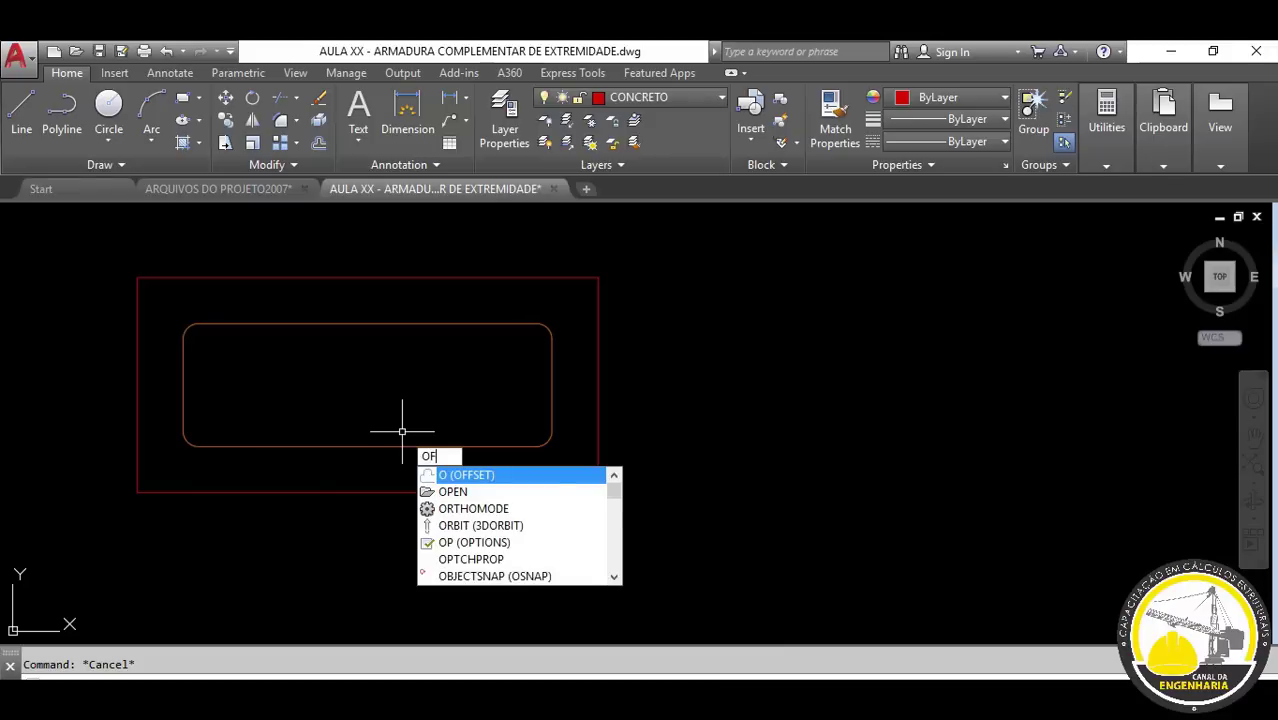
text(FSET)
key(Return)
text(.0063)
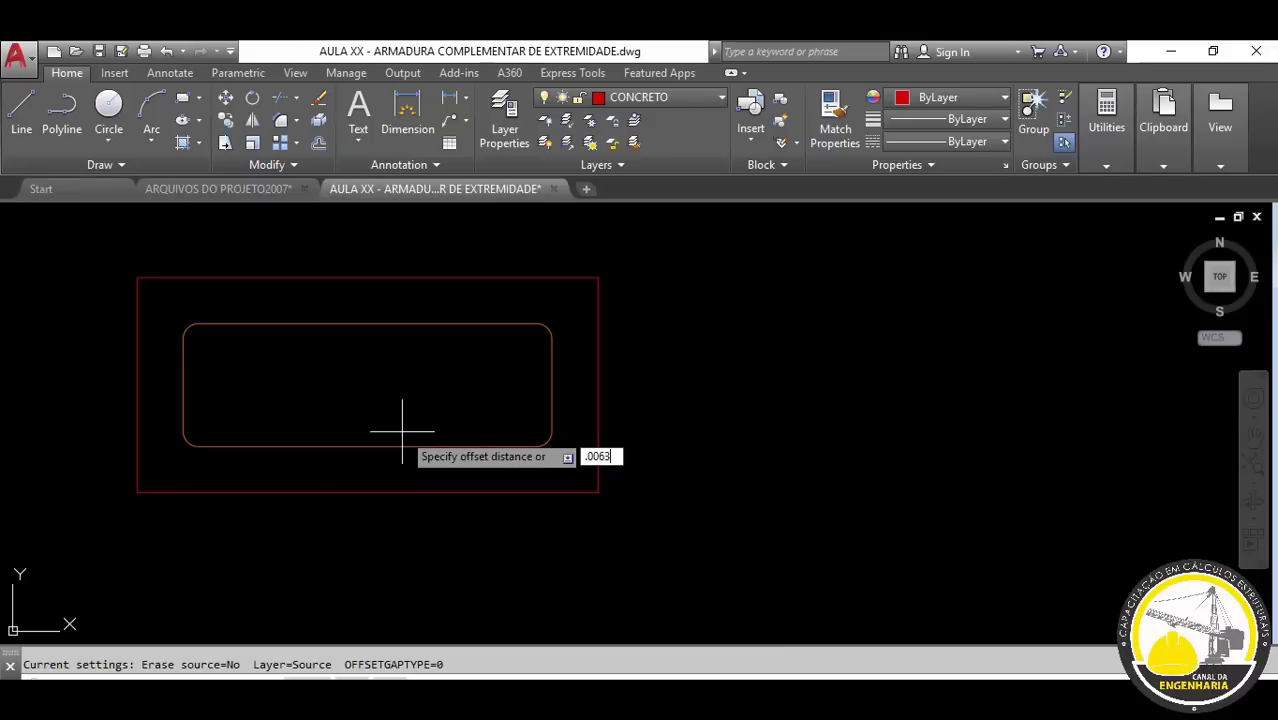
key(Return)
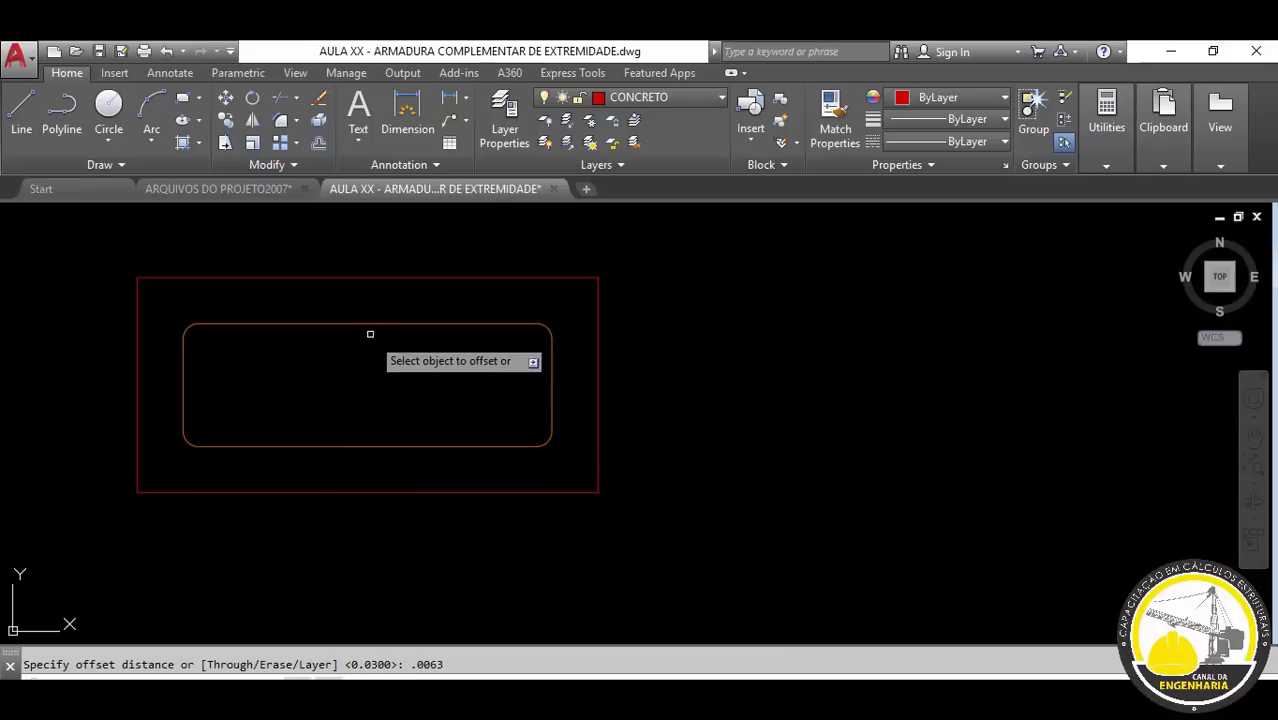
click(355, 325)
click(365, 357)
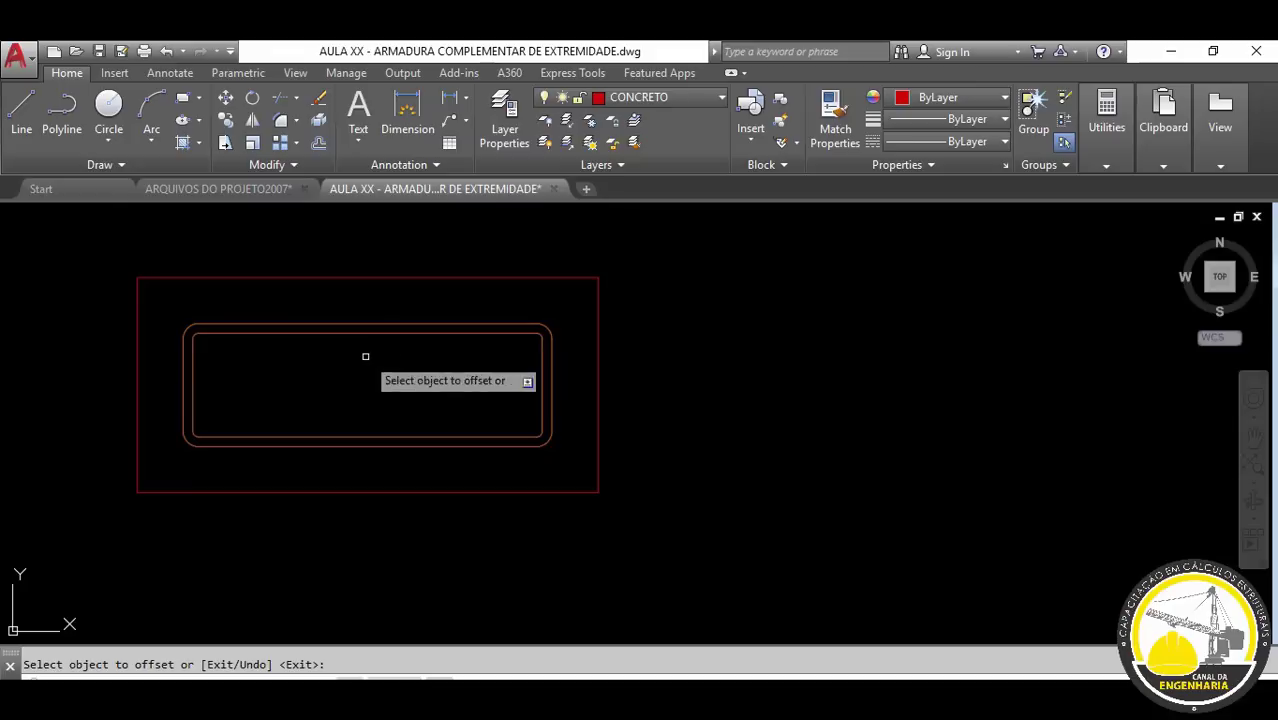
key(Escape)
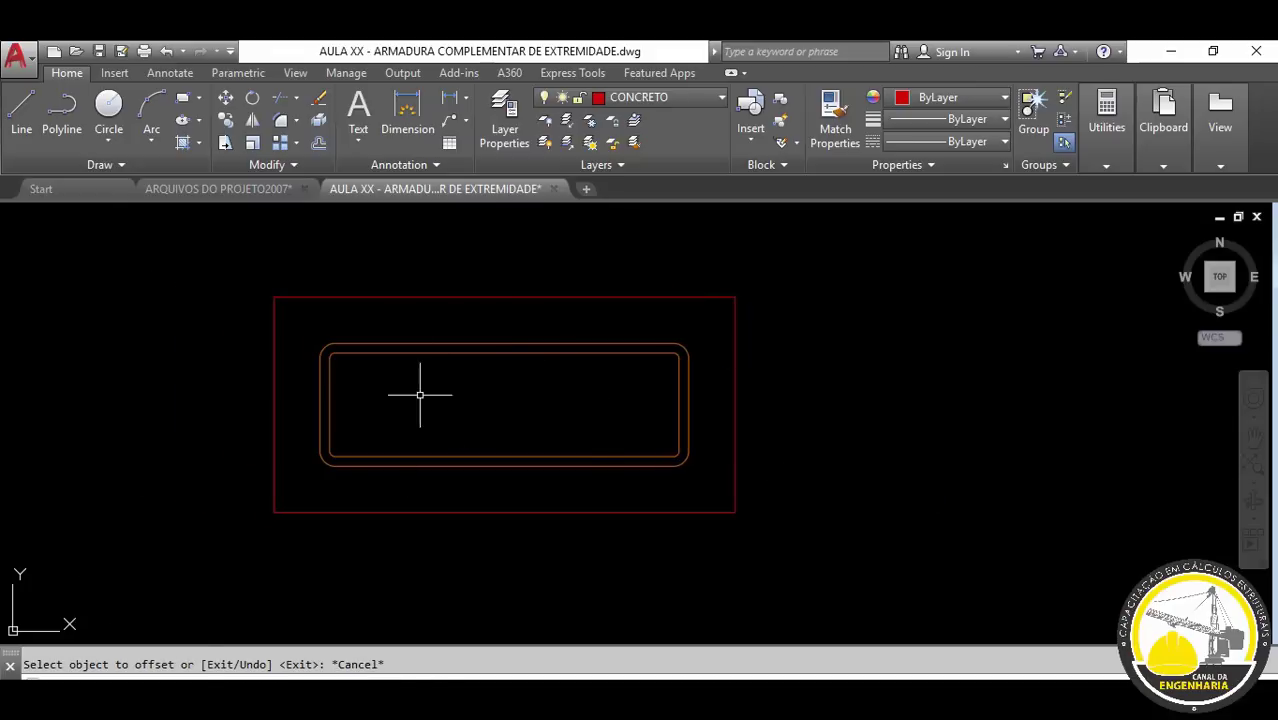
scroll(419, 395, up, 4)
scroll(395, 352, down, 3)
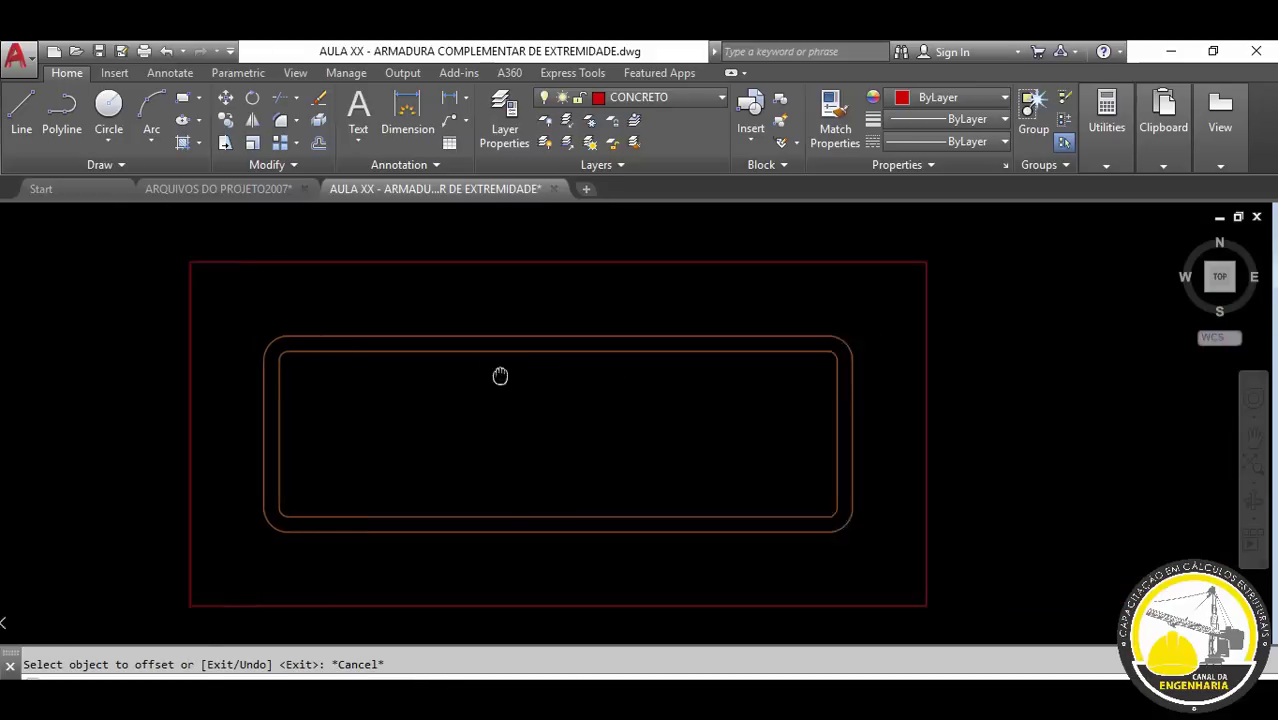
middle_drag(499, 373, 663, 480)
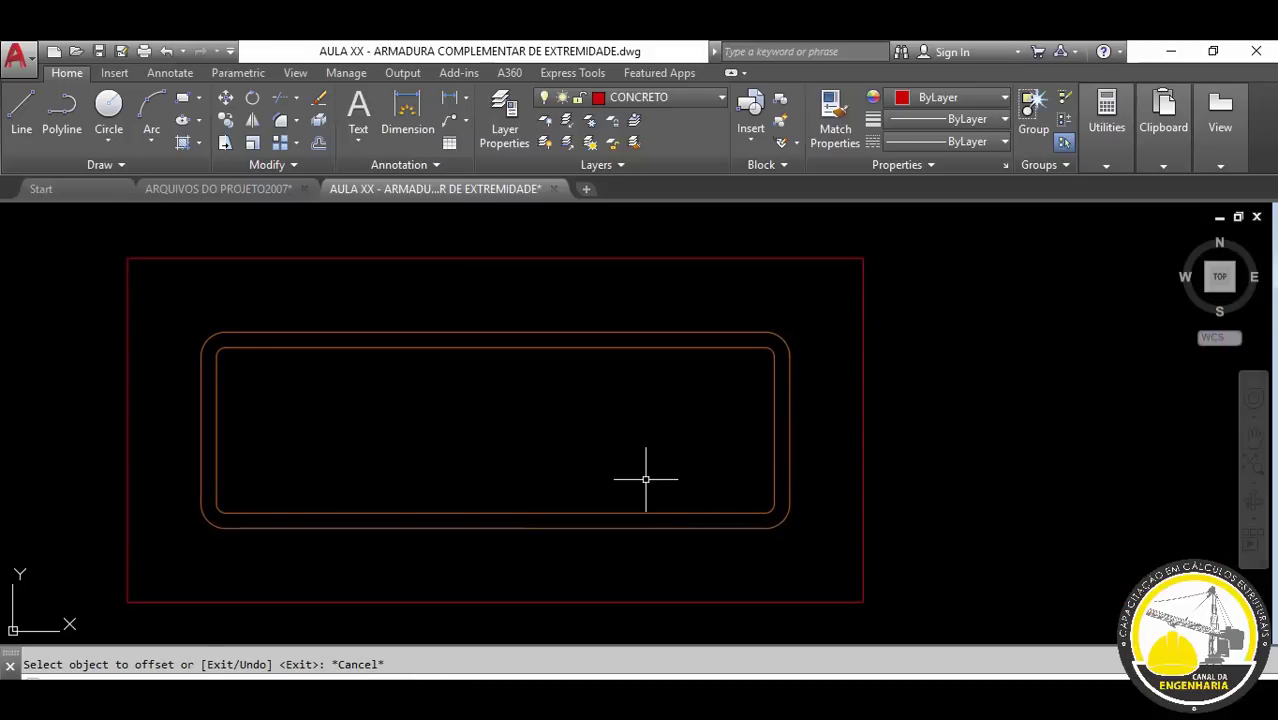
- Make AS PILARES the current layer
click(688, 96)
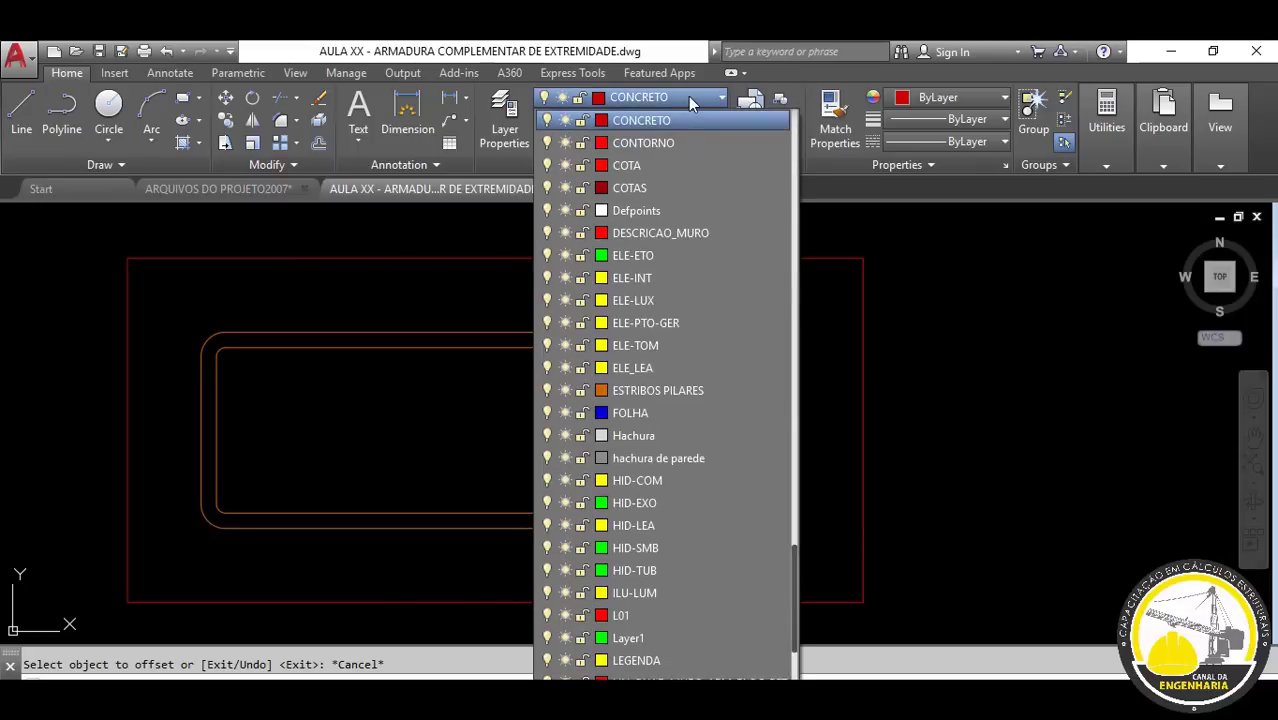
scroll(688, 96, up, 15)
scroll(688, 96, down, 5)
click(688, 96)
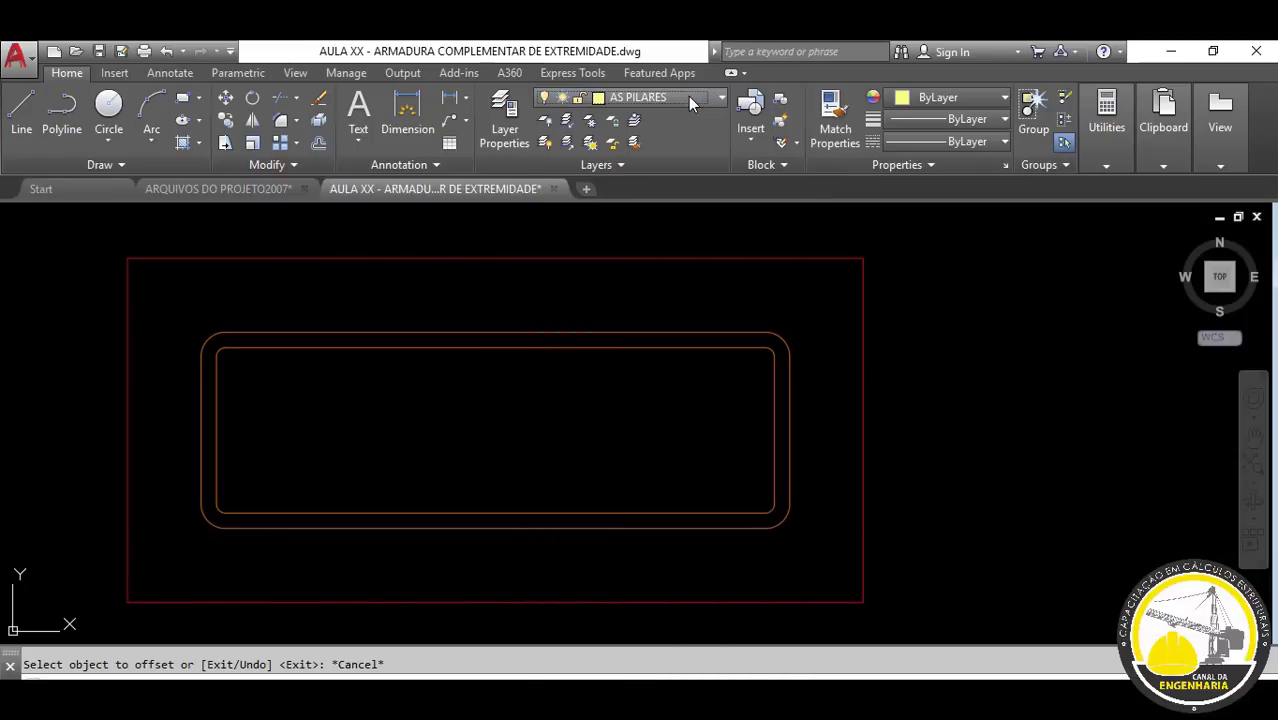
middle_drag(317, 403, 369, 427)
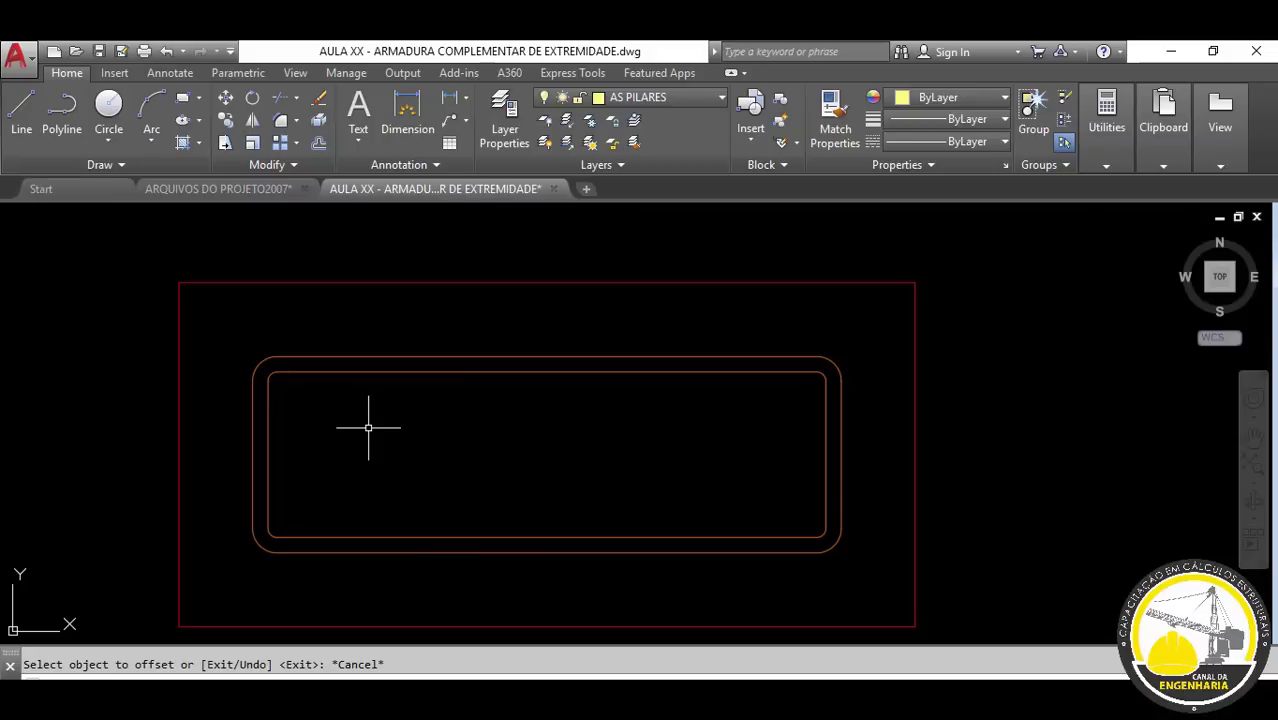
- Draw a radius .008 bar circle and move it into the stirrup's inner top-left corner
text(c)
key(Return)
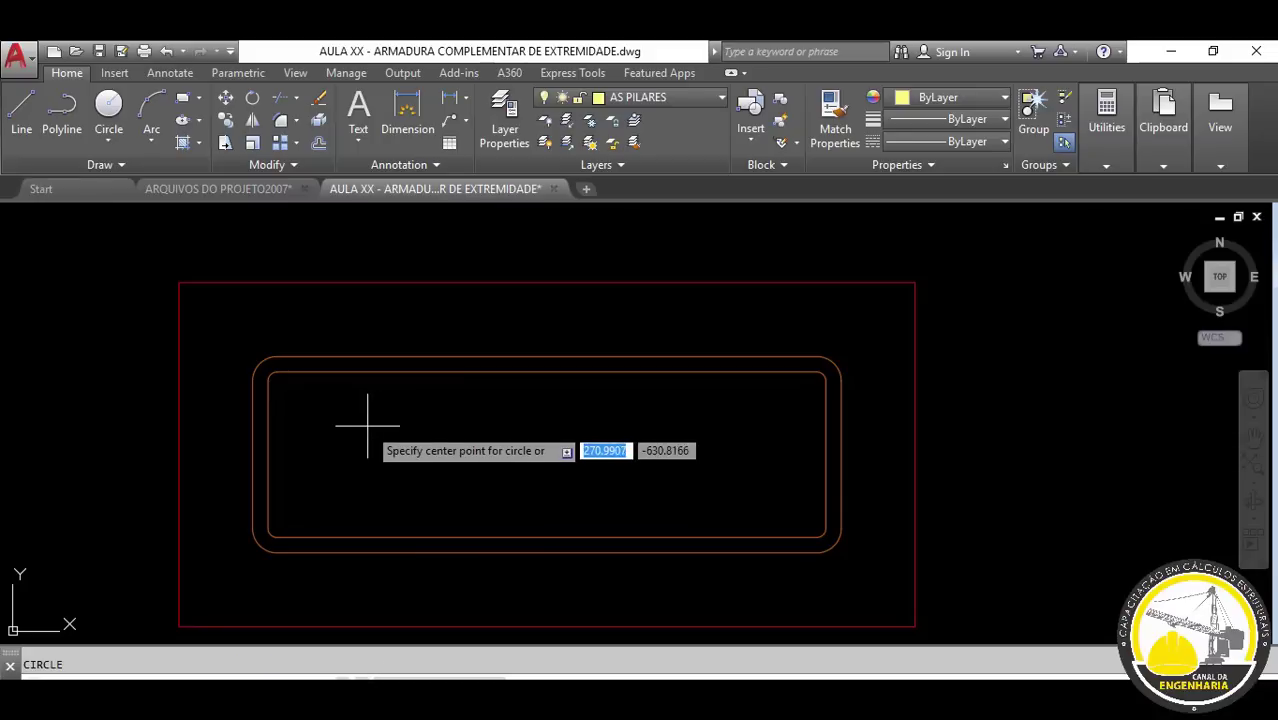
scroll(368, 427, up, 2)
click(287, 405)
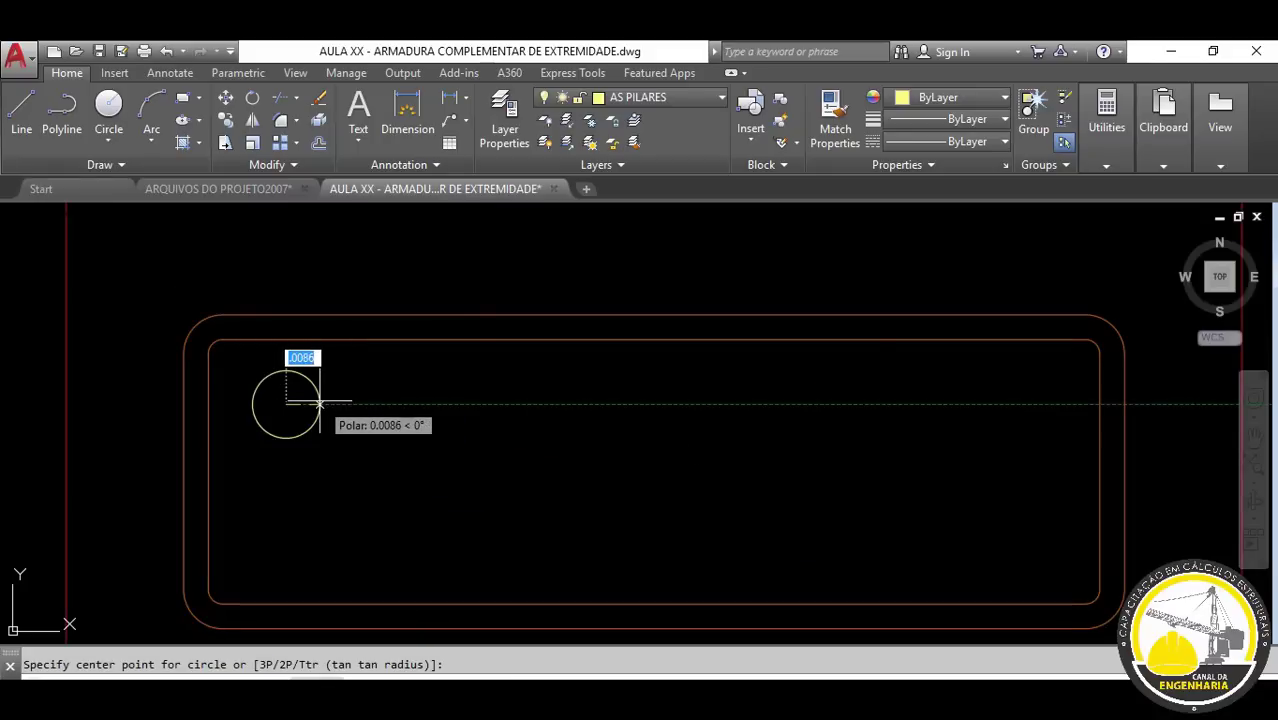
text(.008)
key(Return)
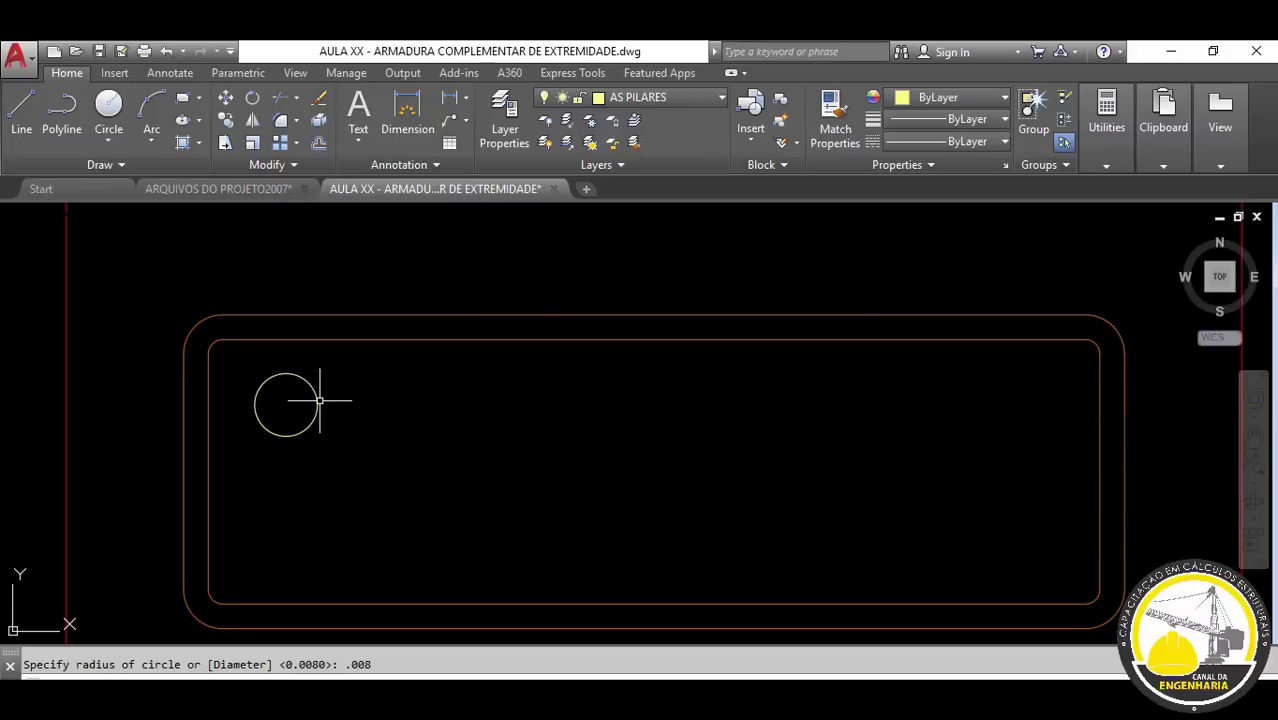
click(316, 400)
click(269, 438)
key(Return)
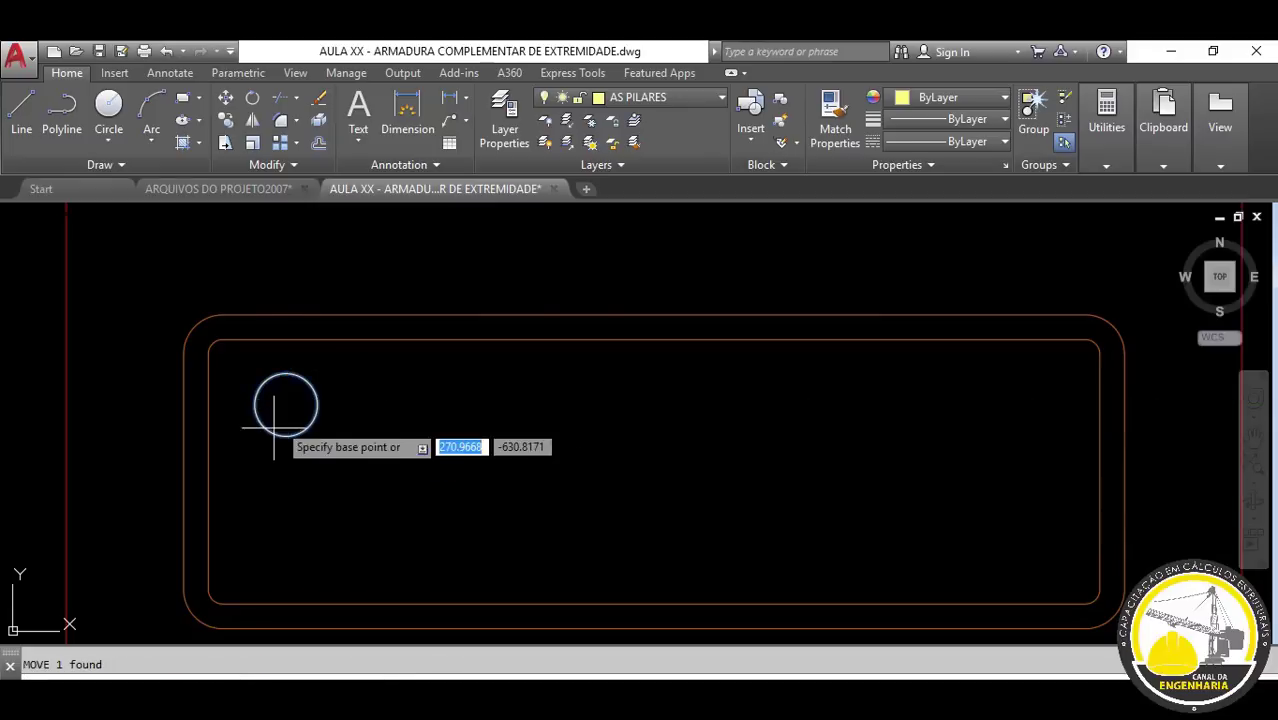
scroll(285, 410, up, 4)
key(Return)
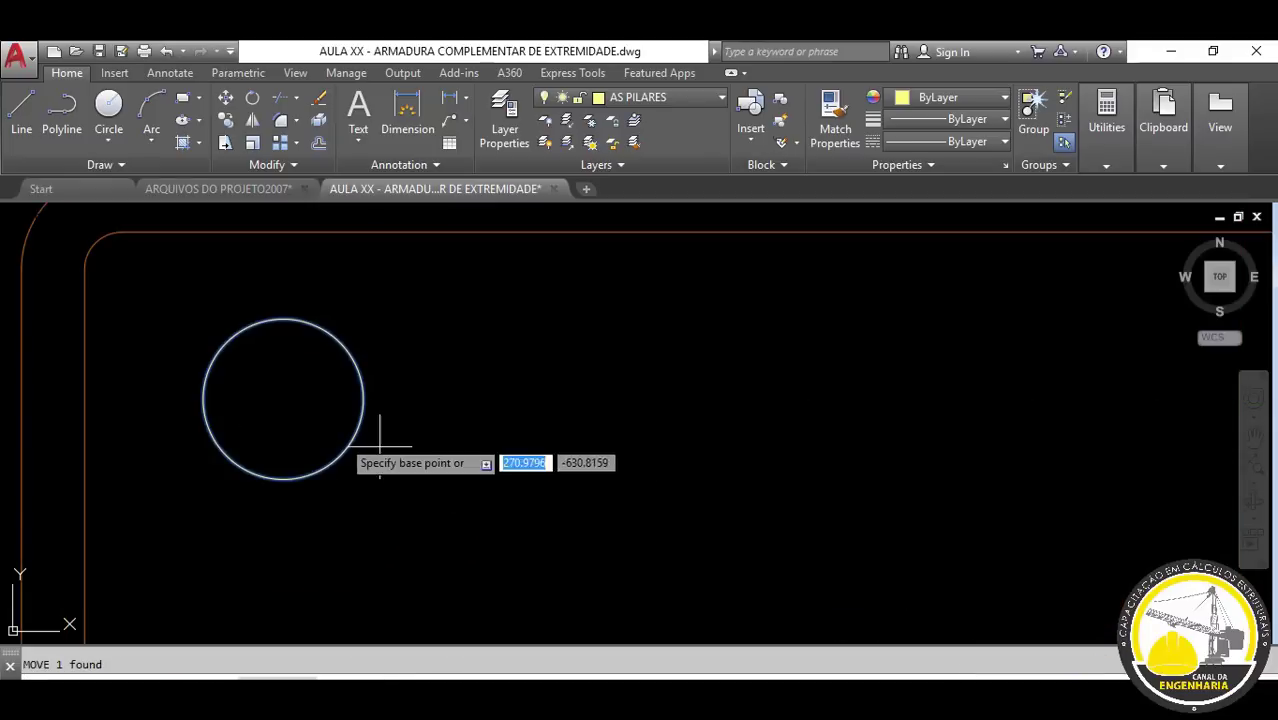
click(269, 384)
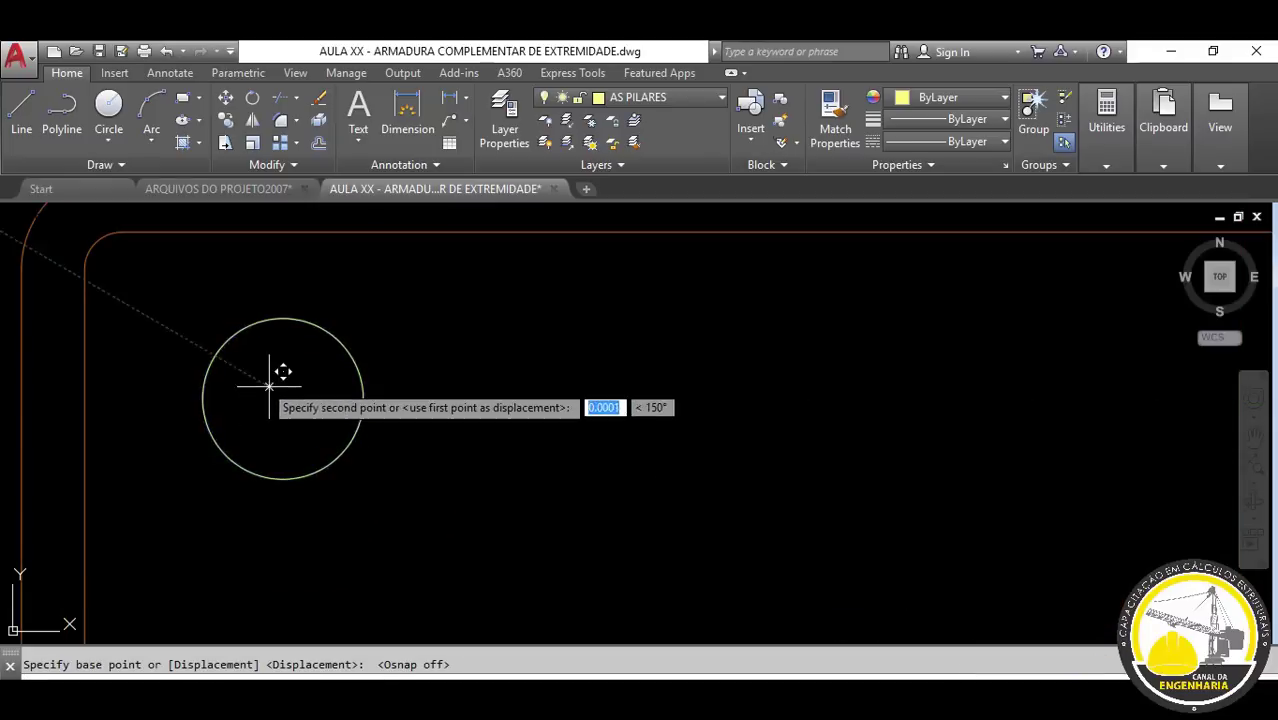
click(155, 303)
click(181, 407)
- Copy the bar circle down into the stirrup's bottom-left corner
text(o)
key(Return)
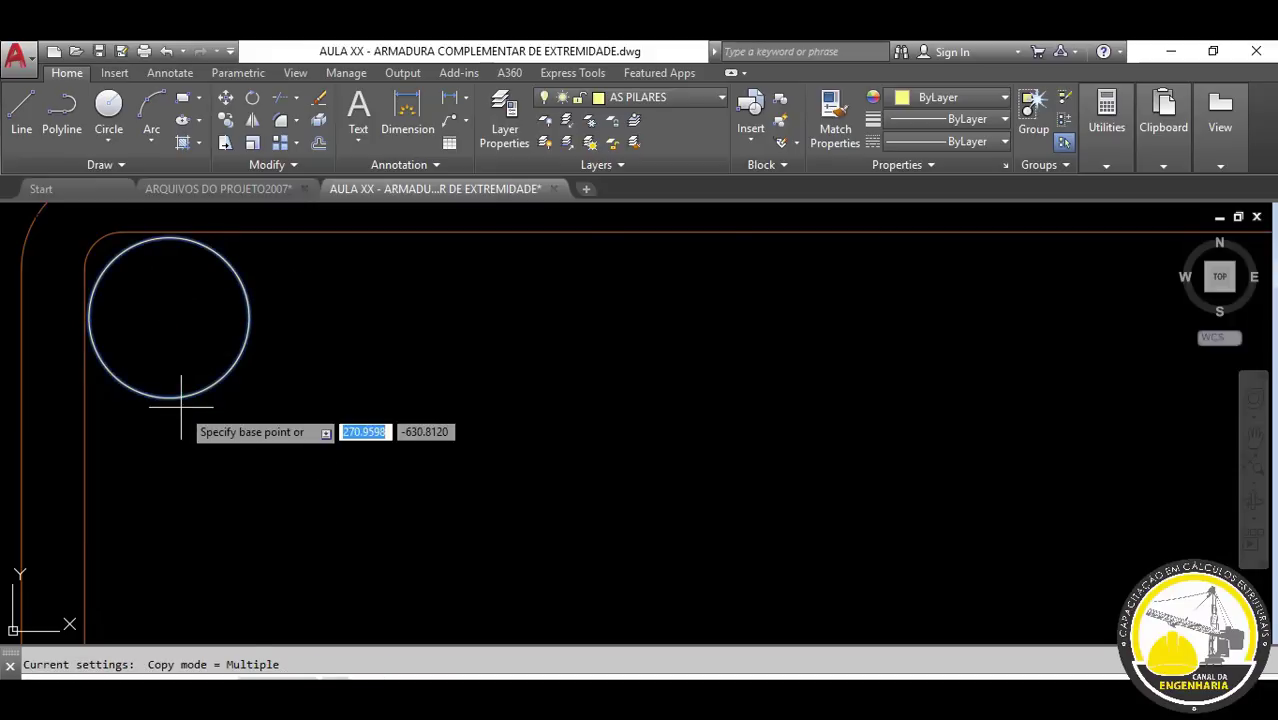
middle_drag(185, 294, 379, 16)
middle_drag(564, 215, 370, 493)
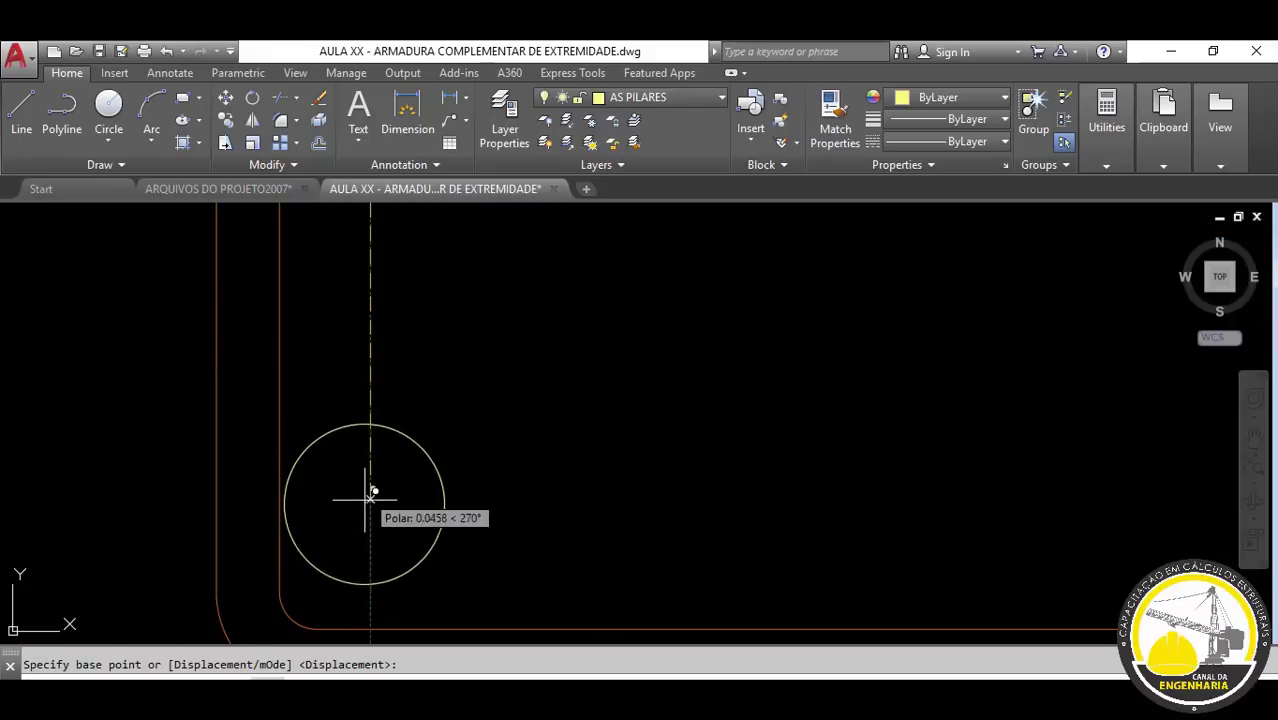
click(366, 537)
key(Escape)
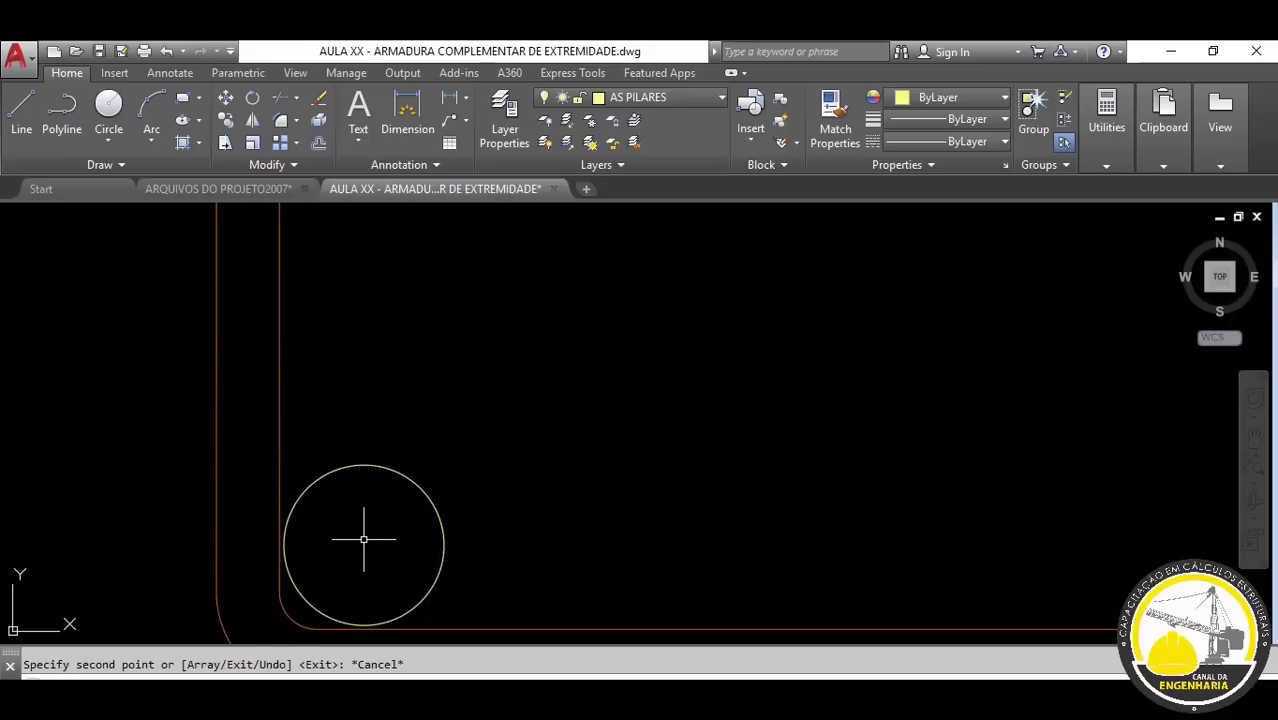
scroll(380, 400, down, 5)
- Copy the top and bottom bar pair to the stirrup's middle and right end
click(441, 416)
click(359, 532)
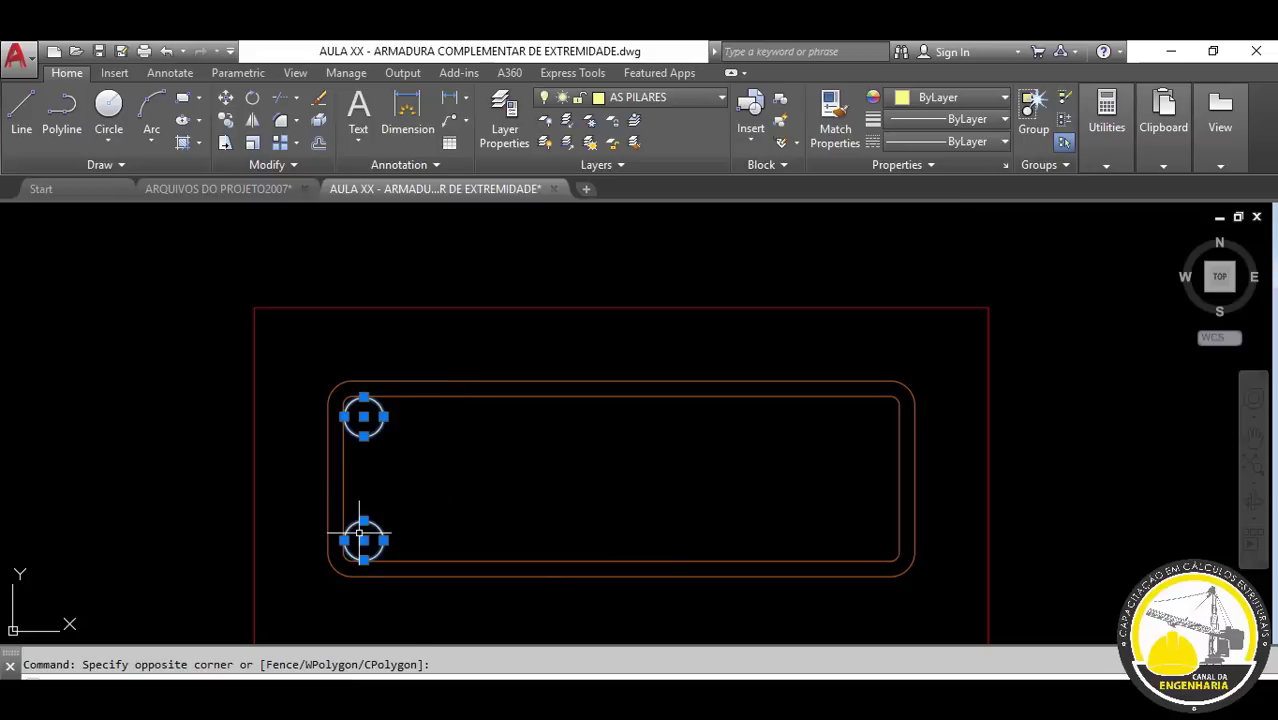
text(CP)
key(Return)
click(363, 540)
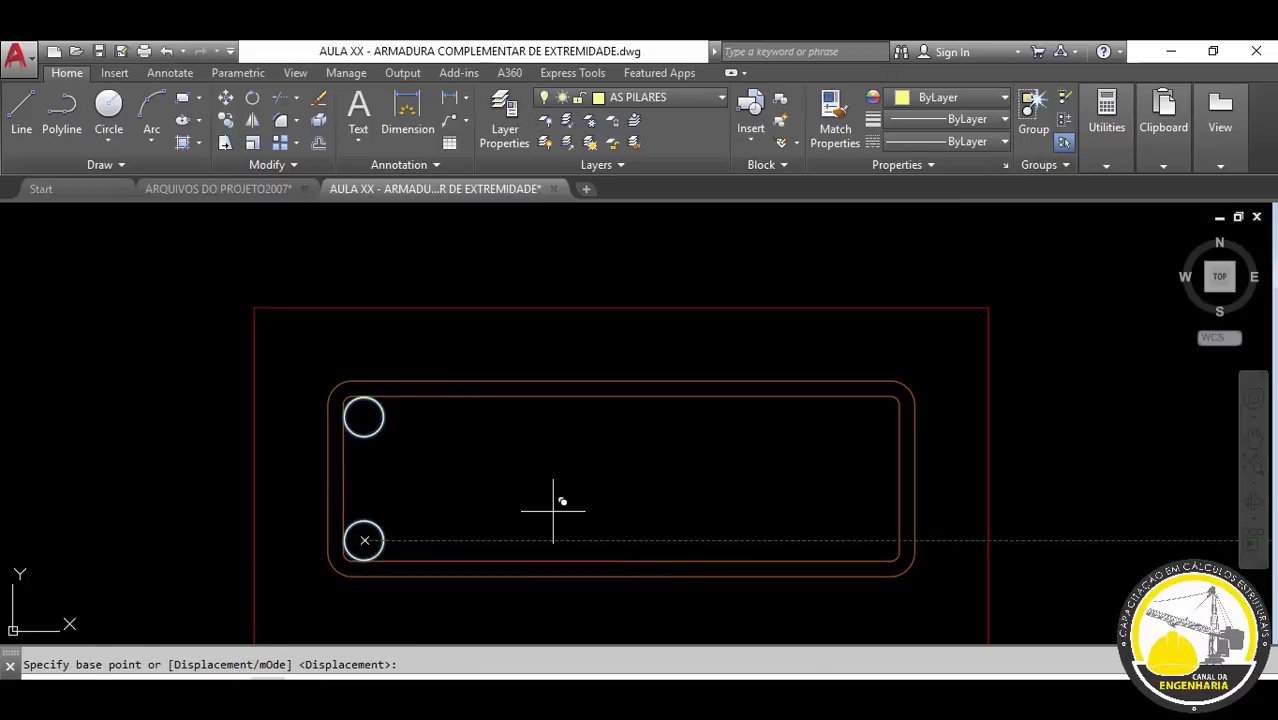
click(625, 540)
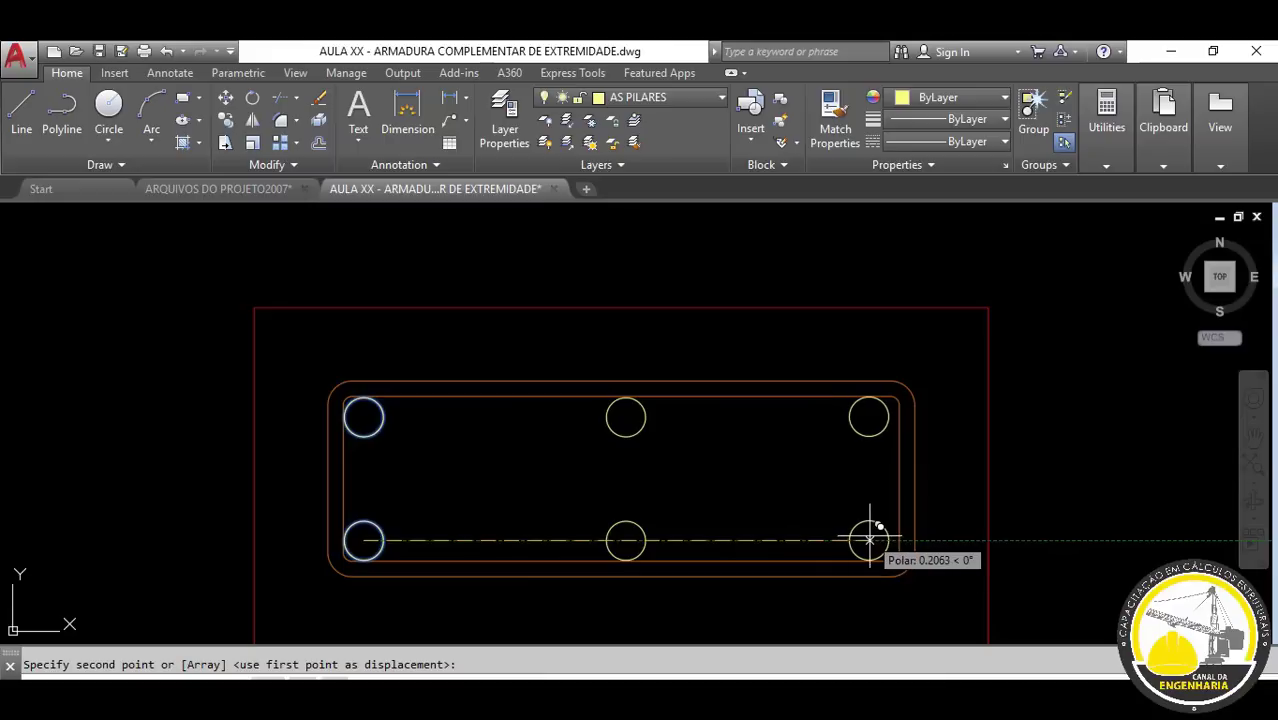
click(876, 540)
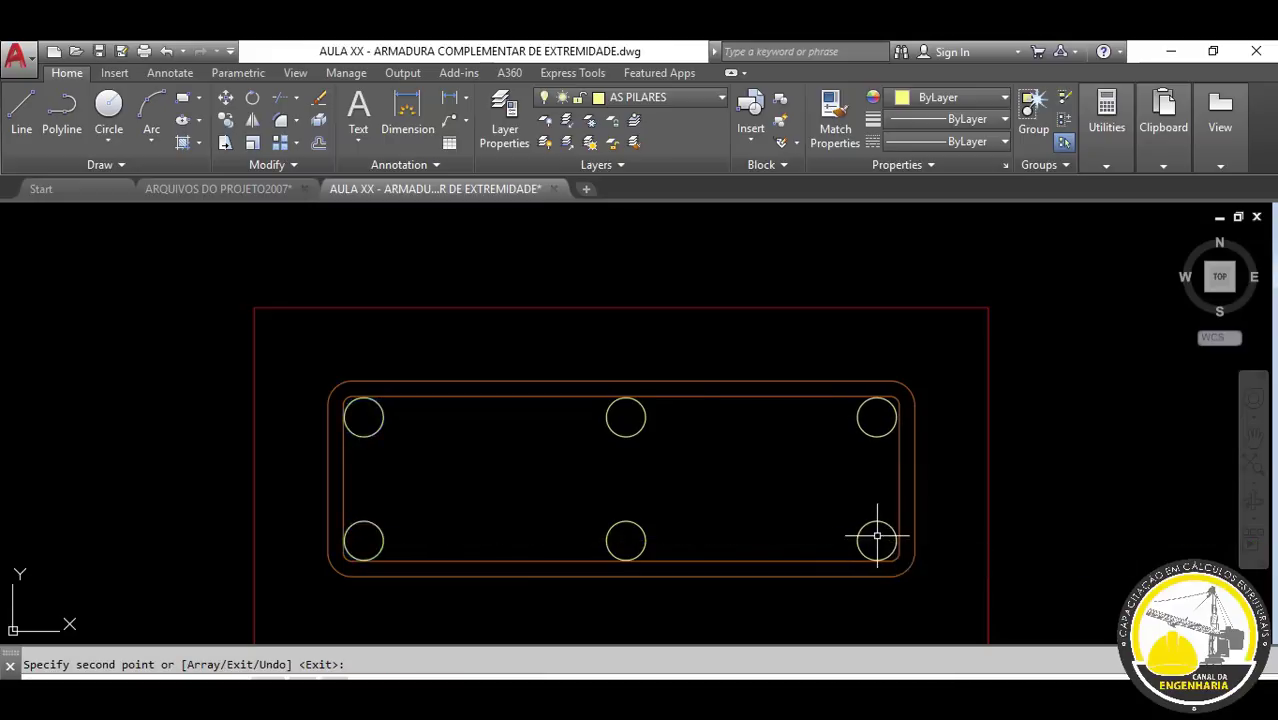
key(Escape)
scroll(876, 540, down, 5)
scroll(694, 434, up, 2)
scroll(694, 434, up, 2)
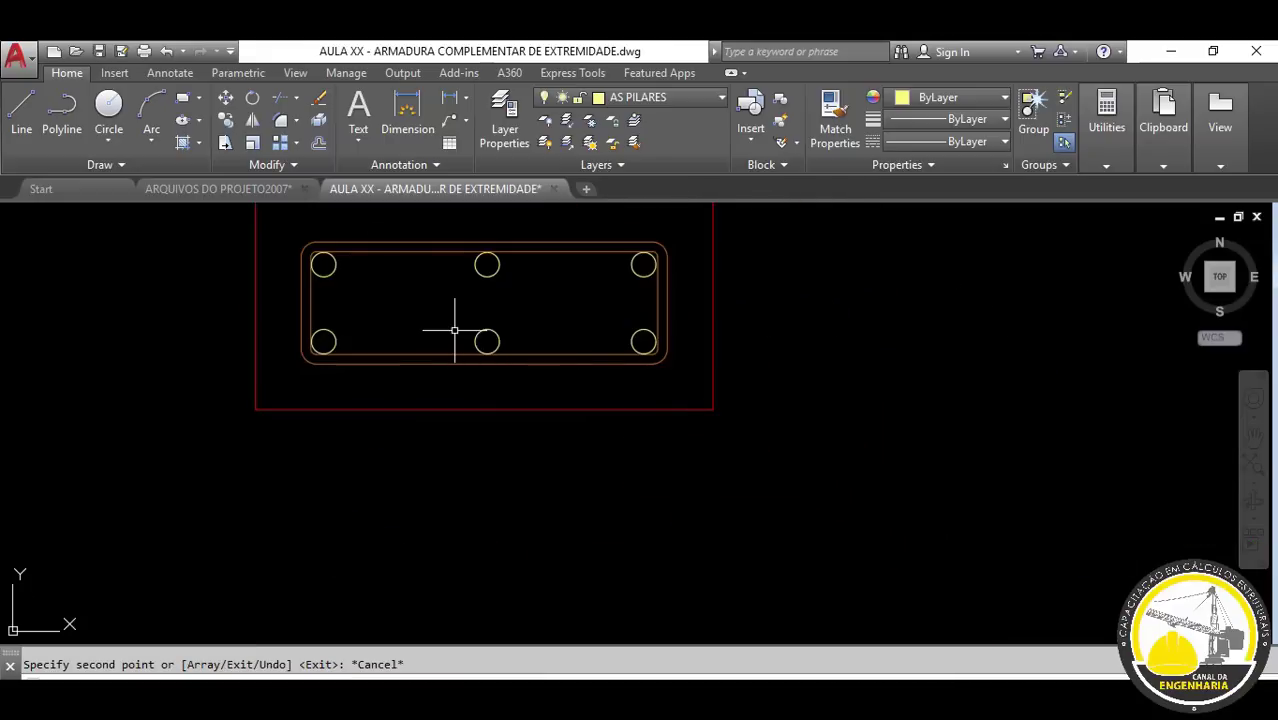
scroll(456, 328, down, 1)
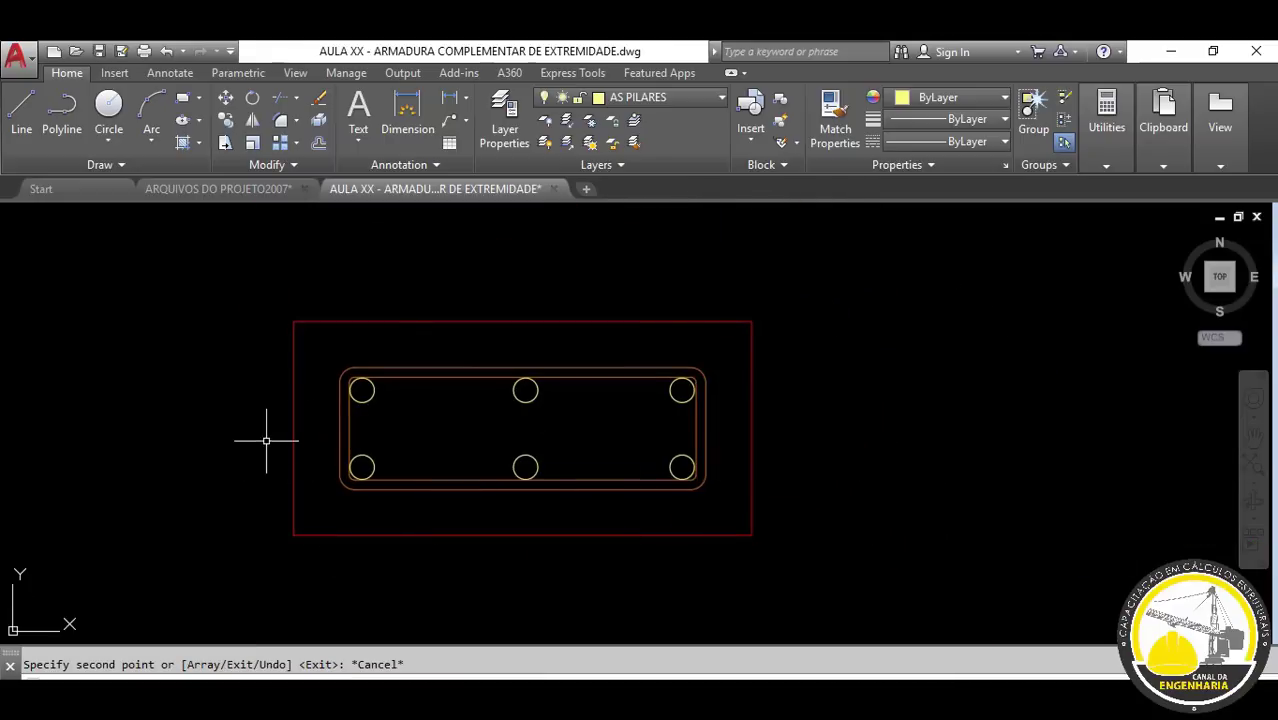
scroll(559, 337, down, 2)
scroll(713, 365, down, 3)
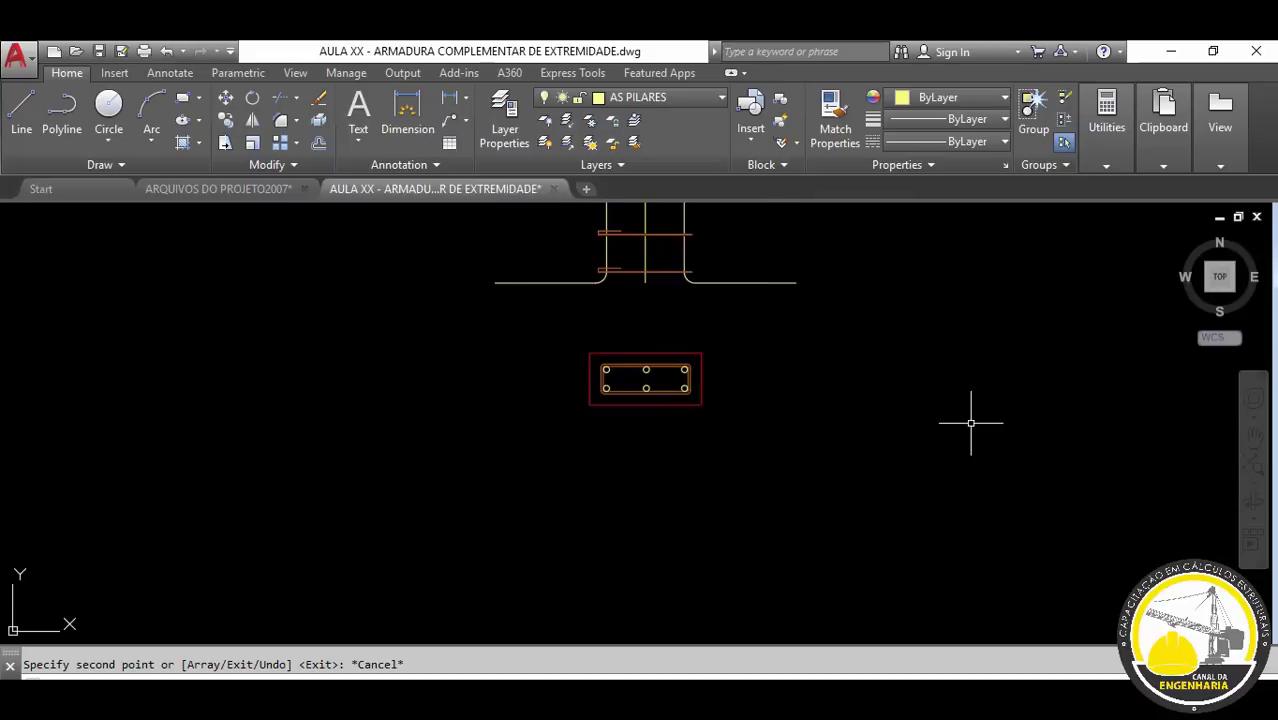
scroll(970, 422, down, 2)
middle_drag(872, 384, 685, 491)
scroll(676, 414, up, 1)
drag(780, 380, 420, 605)
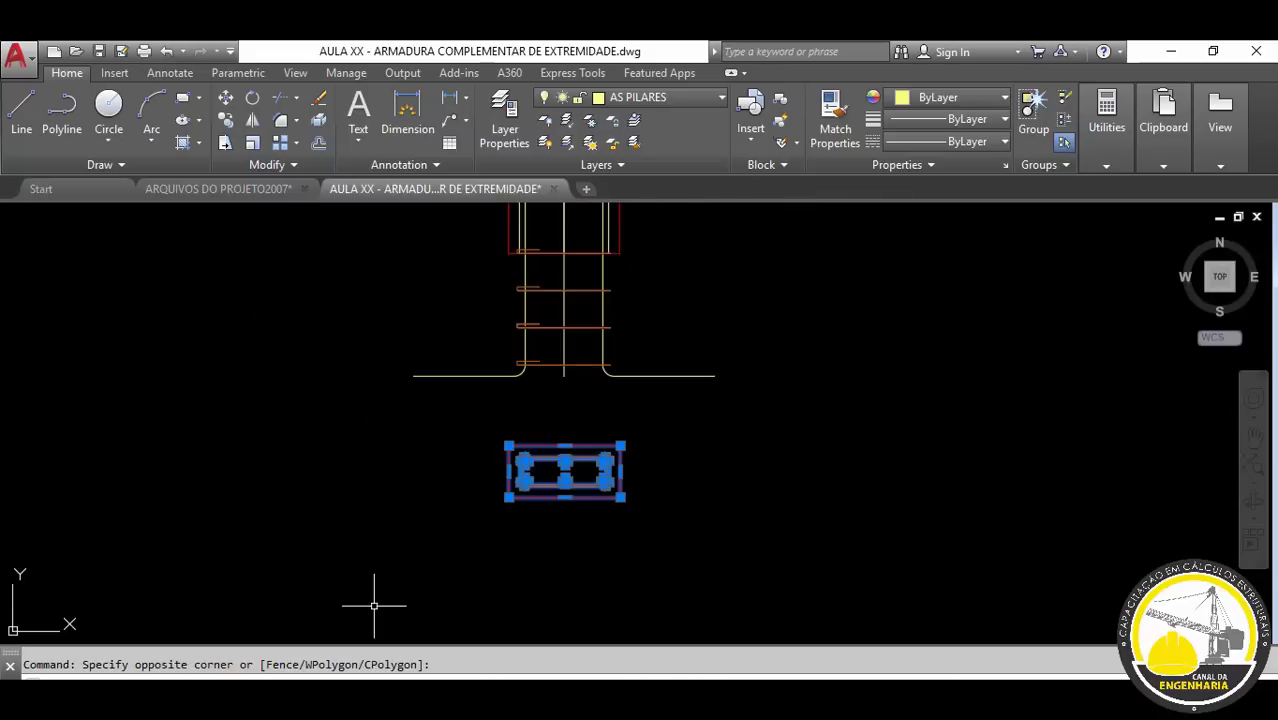
text(M)
key(Return)
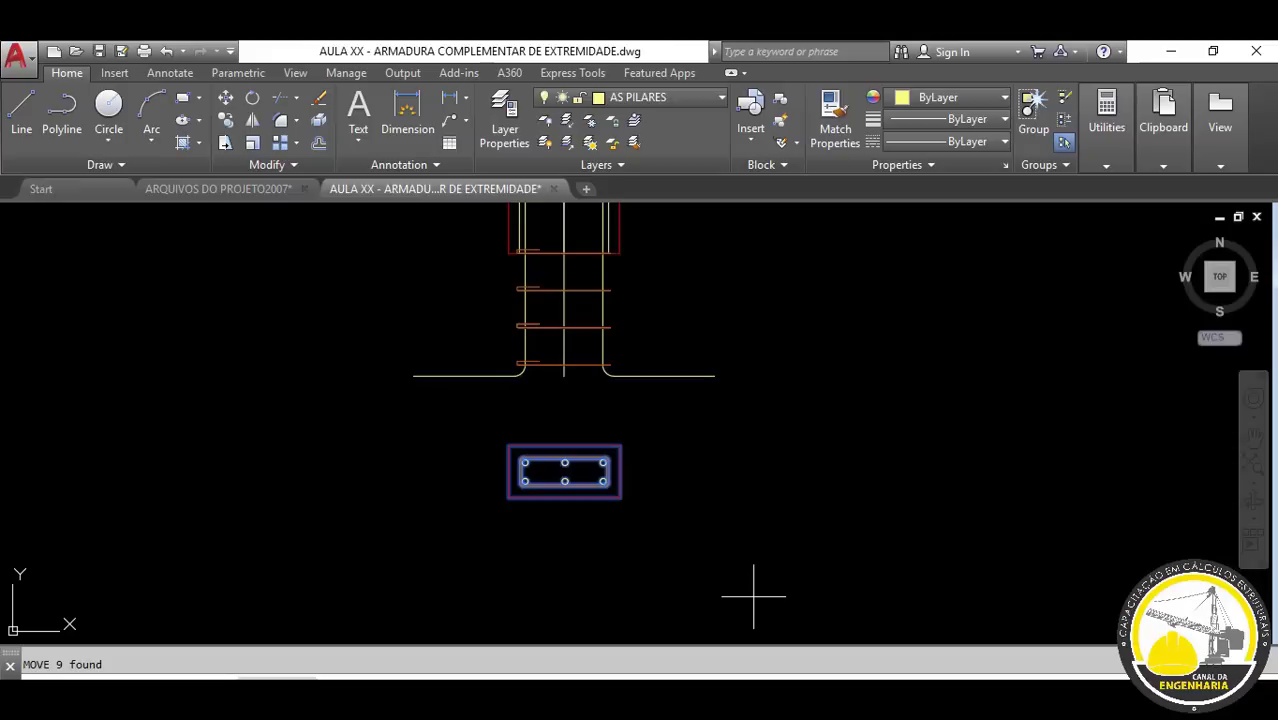
click(567, 434)
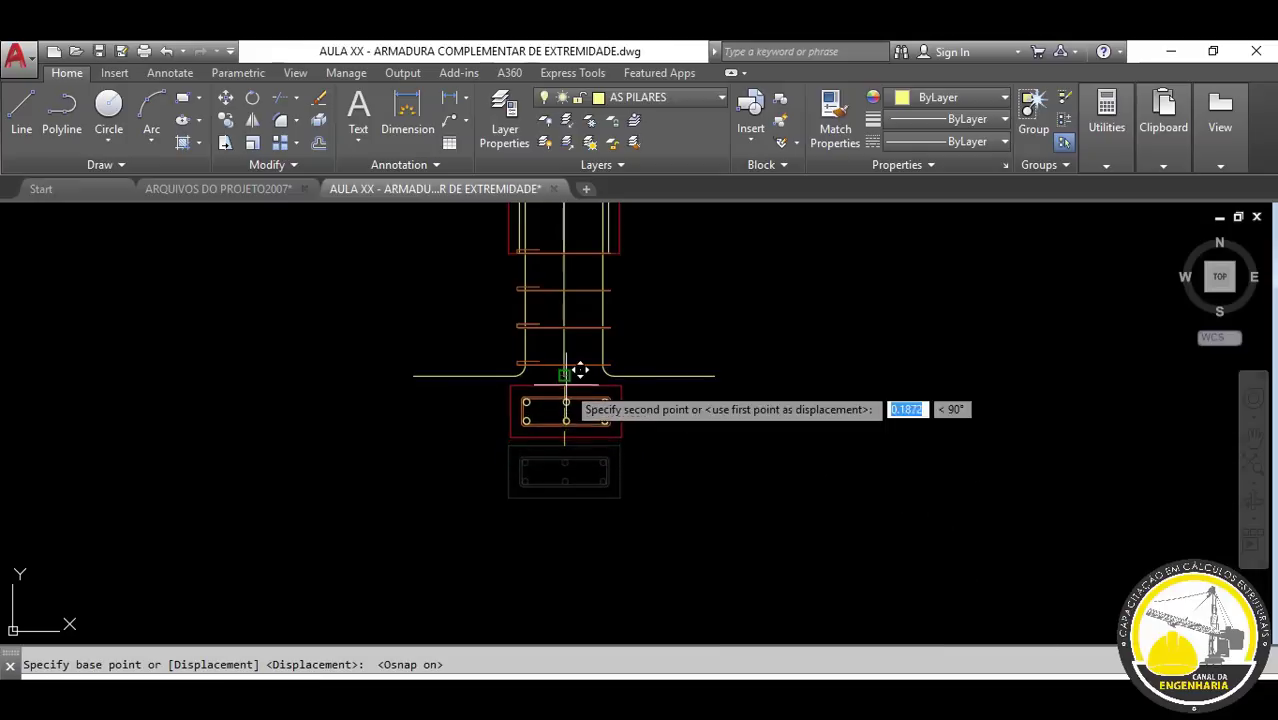
key(Escape)
scroll(721, 490, down, 2)
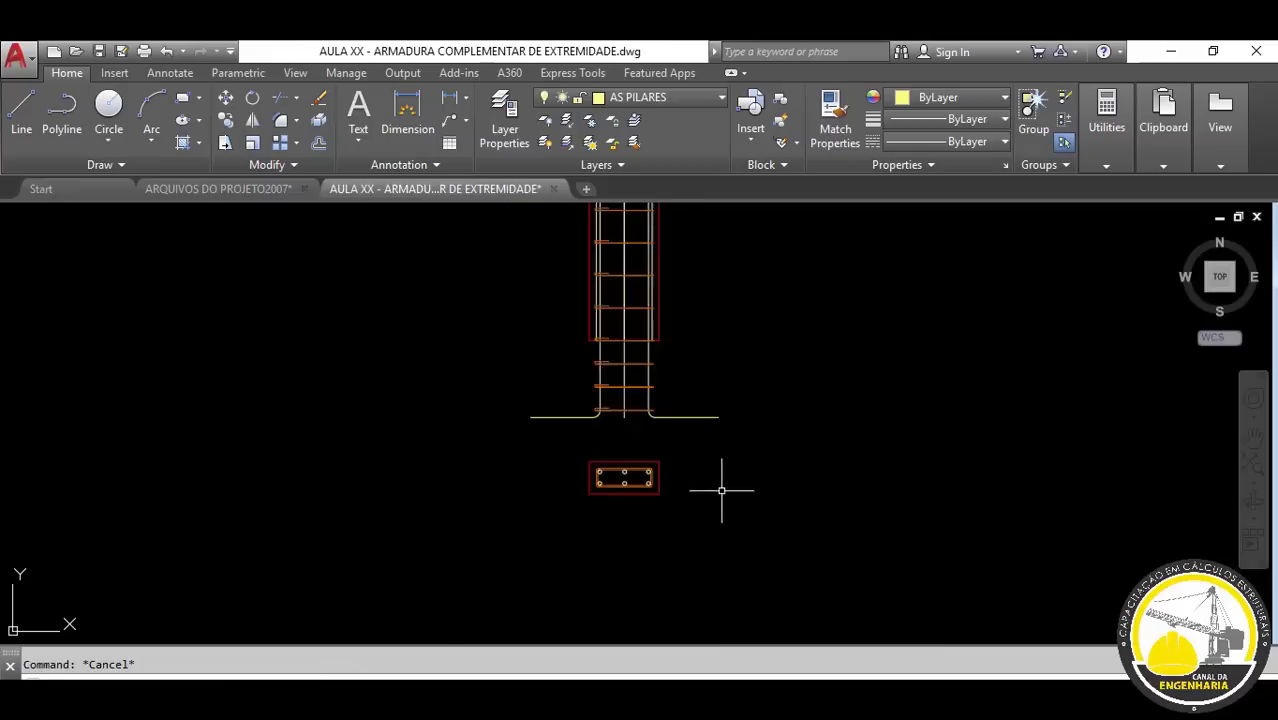
scroll(664, 515, down, 2)
scroll(586, 520, up, 2)
scroll(816, 428, down, 3)
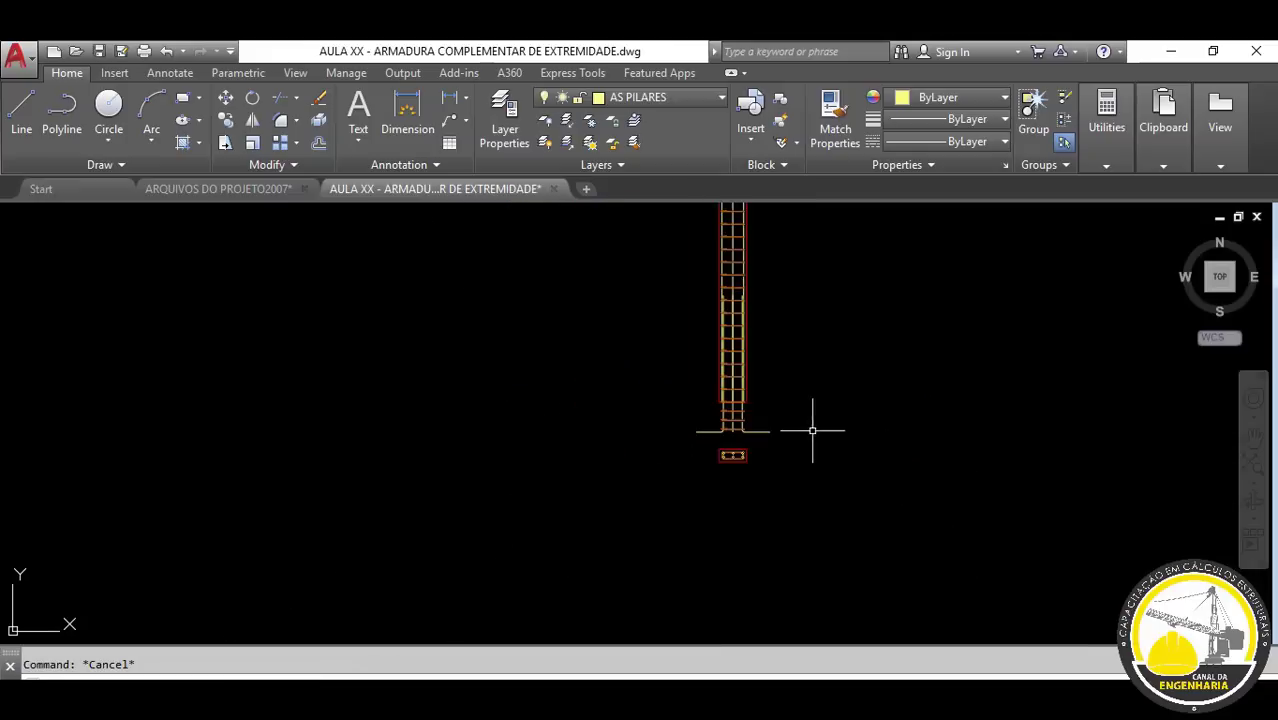
middle_drag(816, 428, 693, 505)
scroll(693, 505, down, 2)
middle_drag(585, 494, 605, 458)
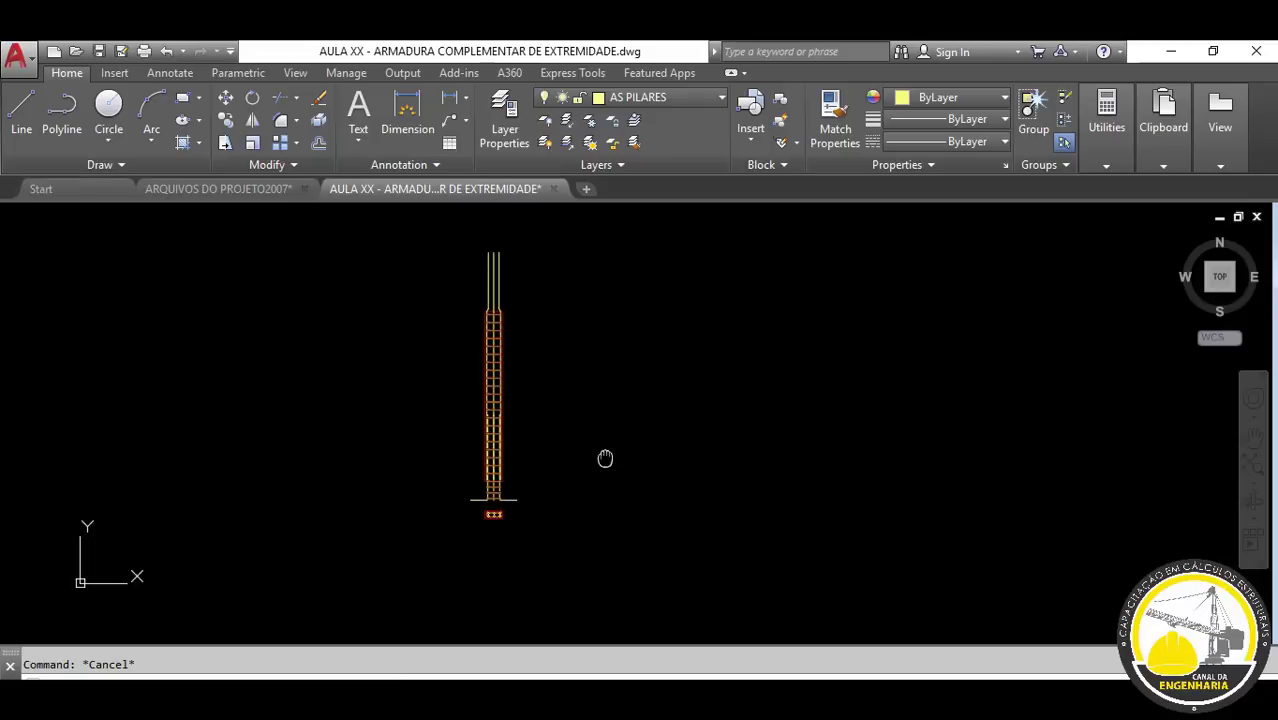
scroll(465, 506, up, 2)
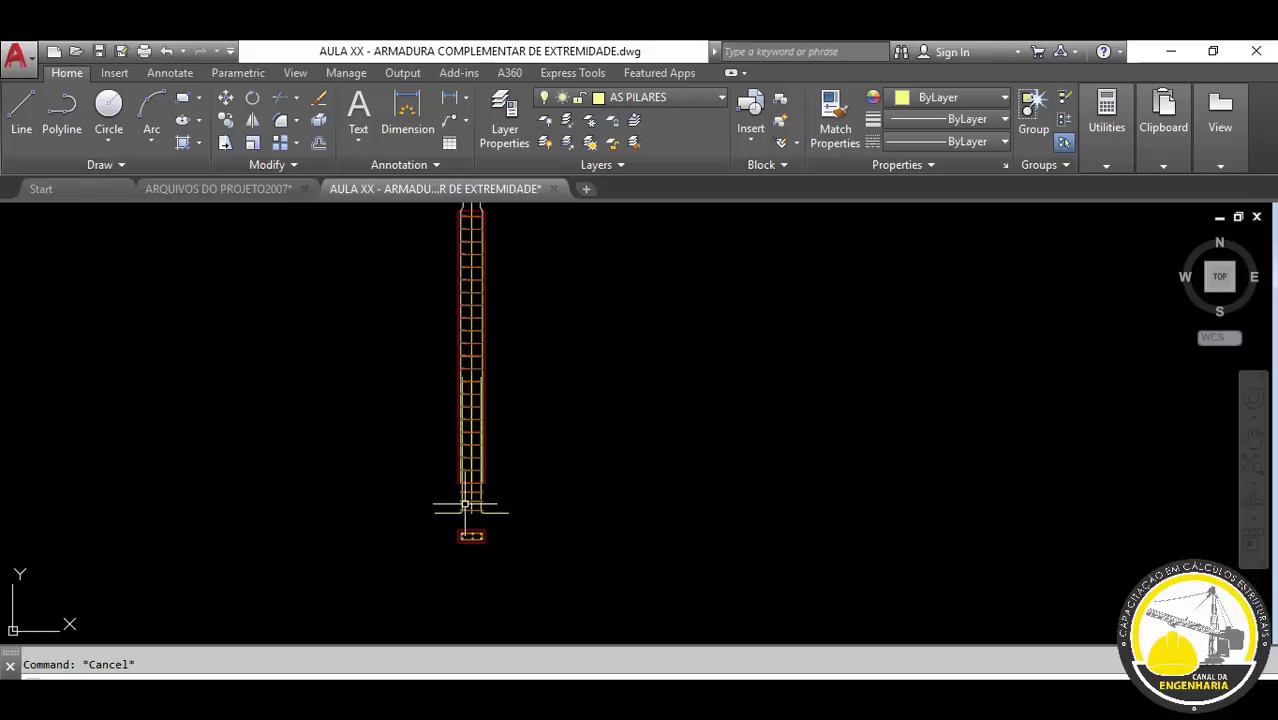
scroll(510, 530, up, 2)
scroll(508, 528, up, 2)
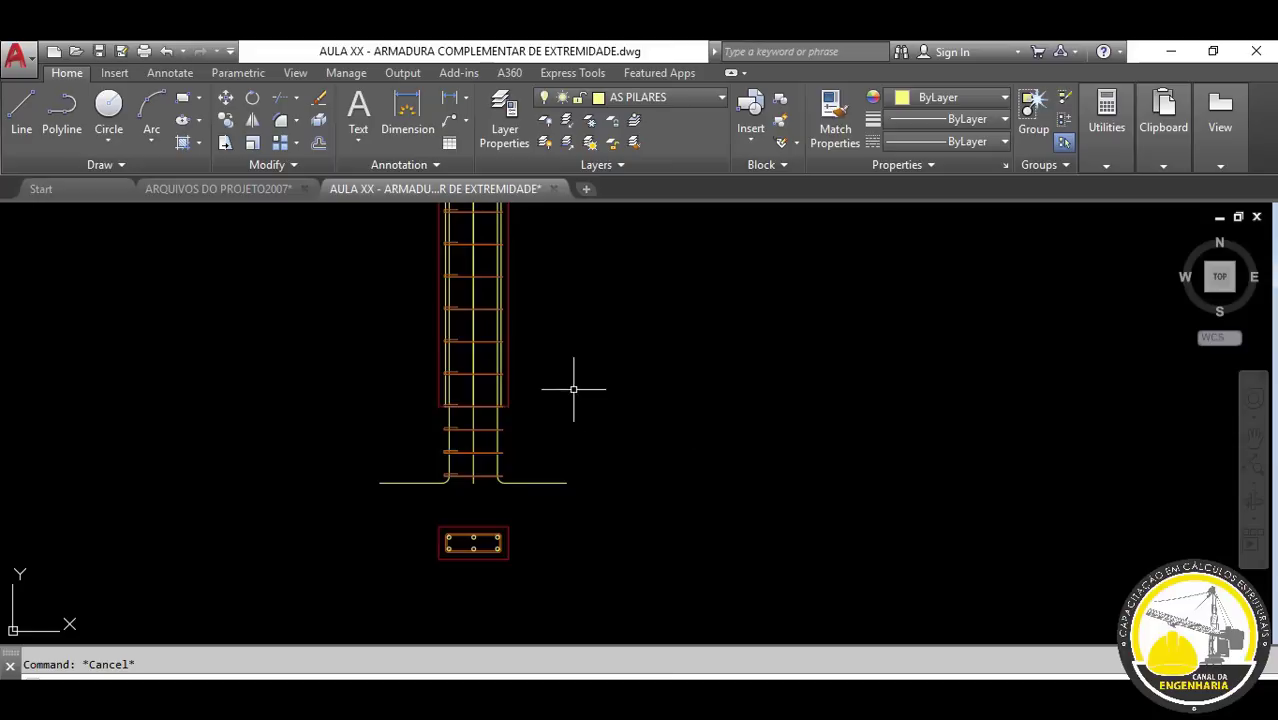
scroll(547, 465, down, 2)
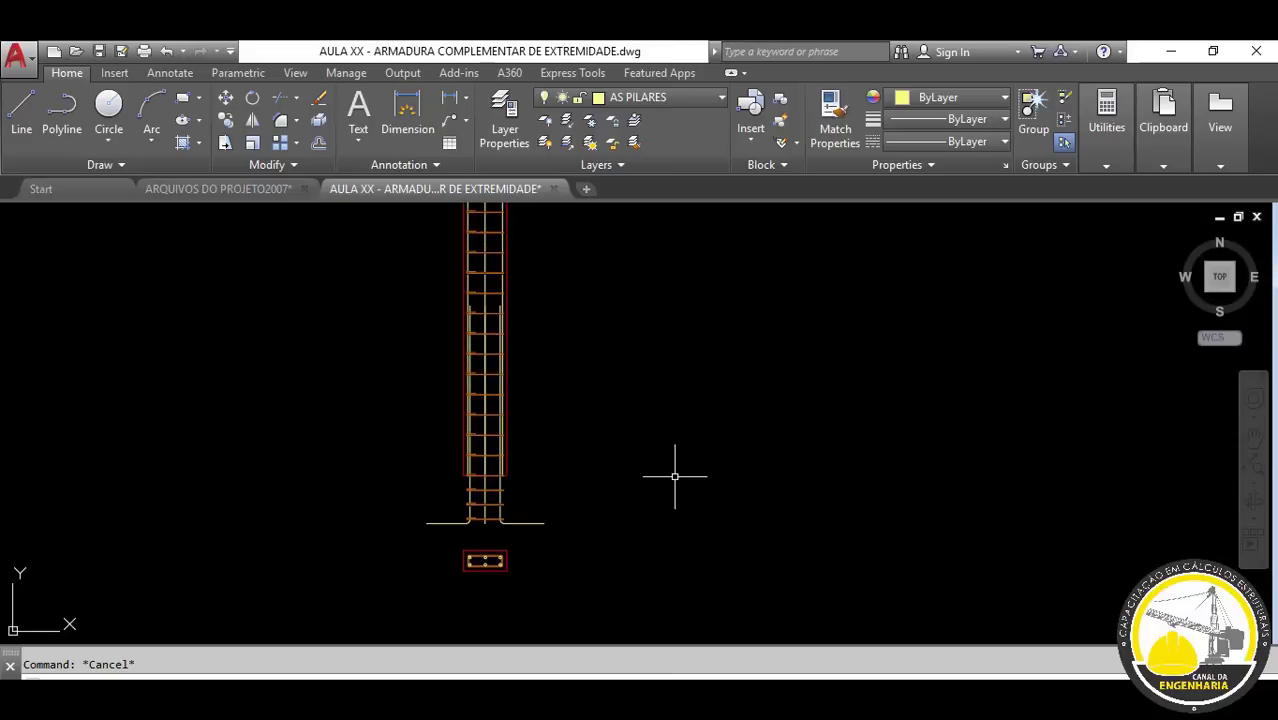
scroll(562, 457, up, 2)
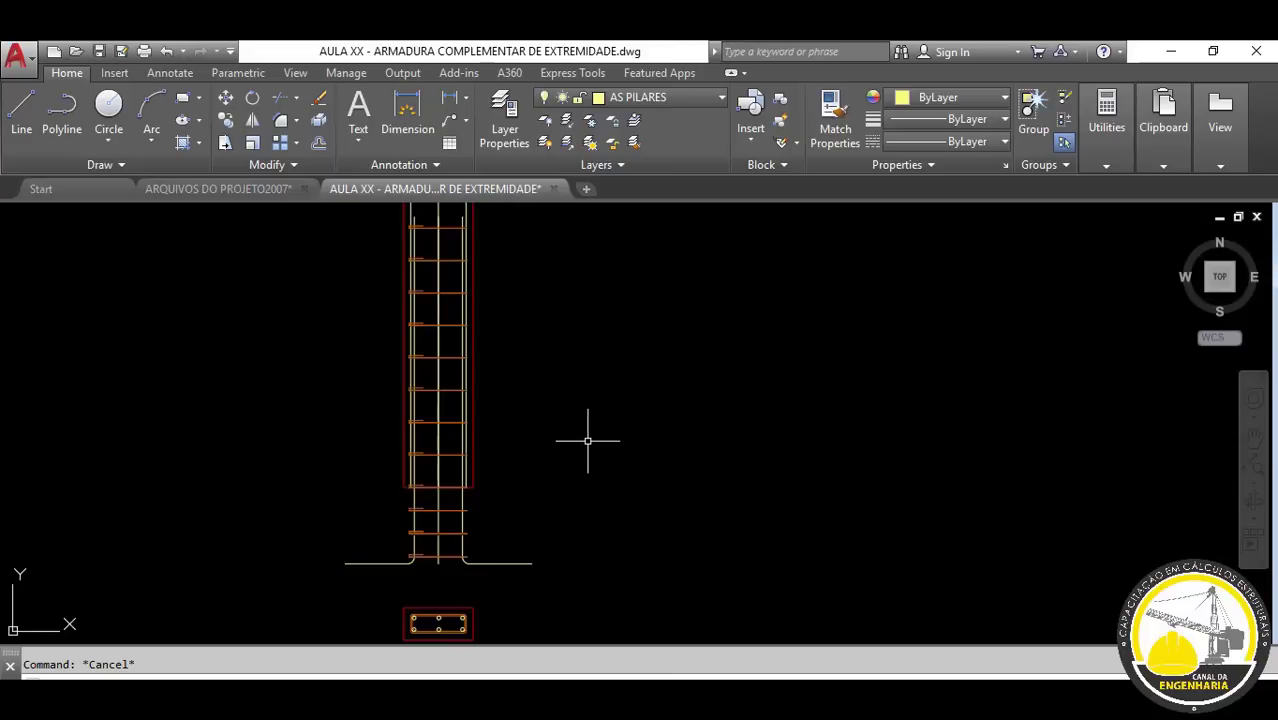
text(l)
key(Return)
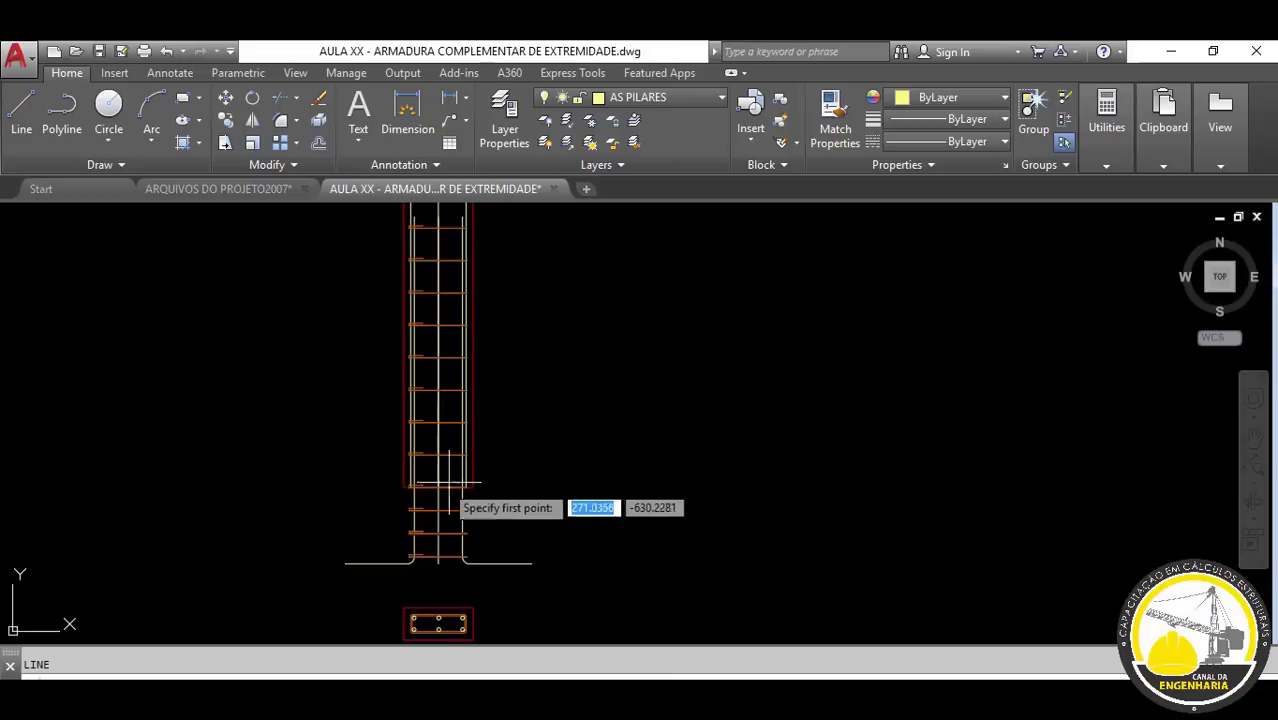
- Draw a horizontal level line right of the column and shorten its right end
click(748, 487)
key(Escape)
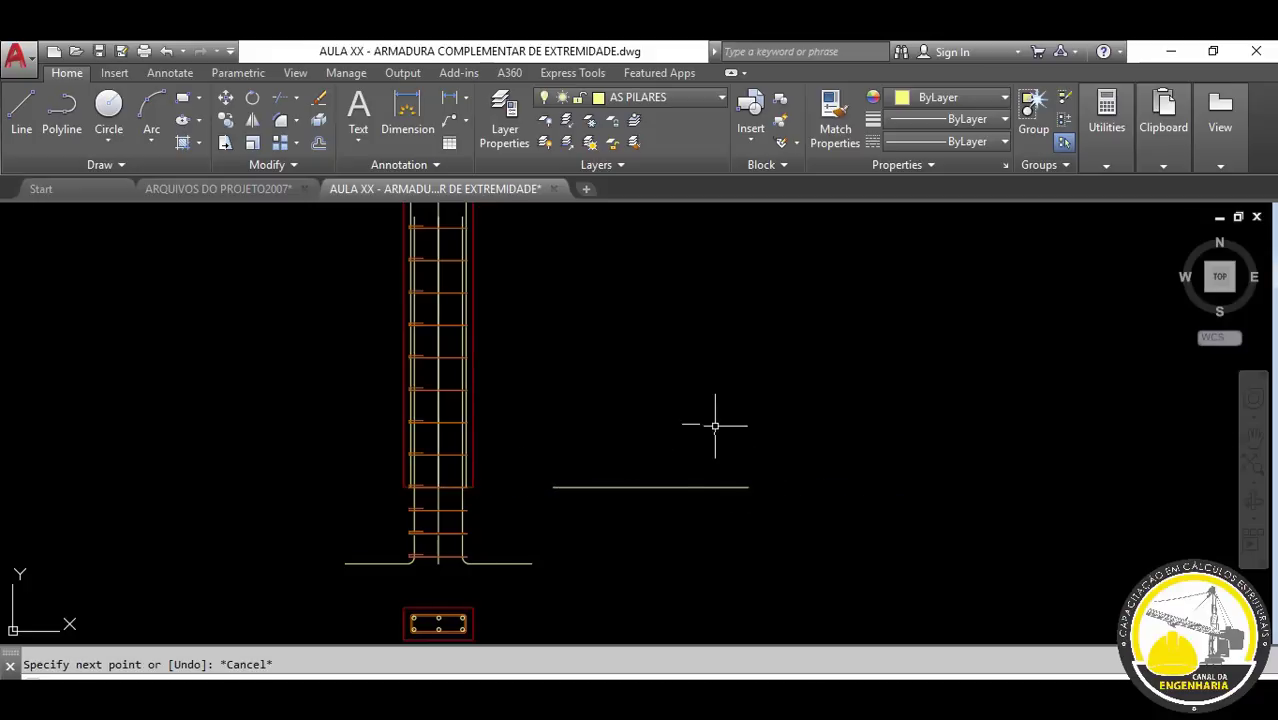
click(578, 545)
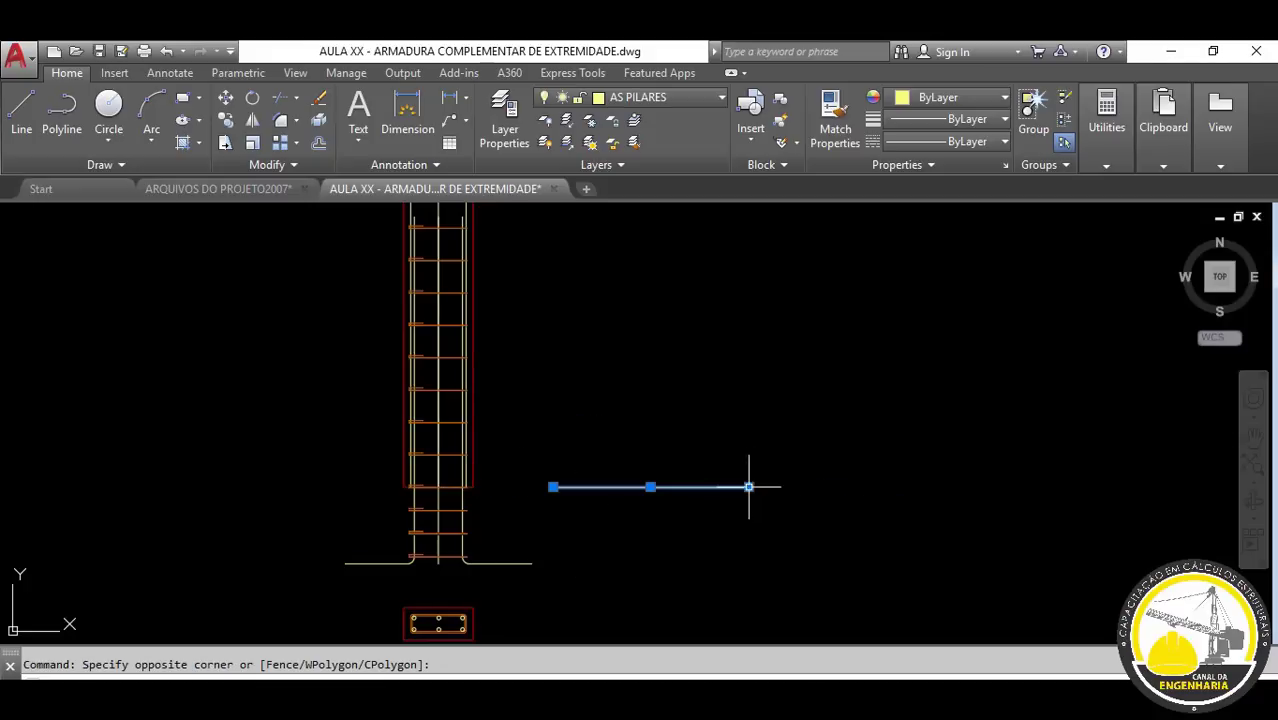
click(748, 487)
click(701, 487)
- Copy the level line up to the column top, giving two level lines
click(719, 464)
click(615, 529)
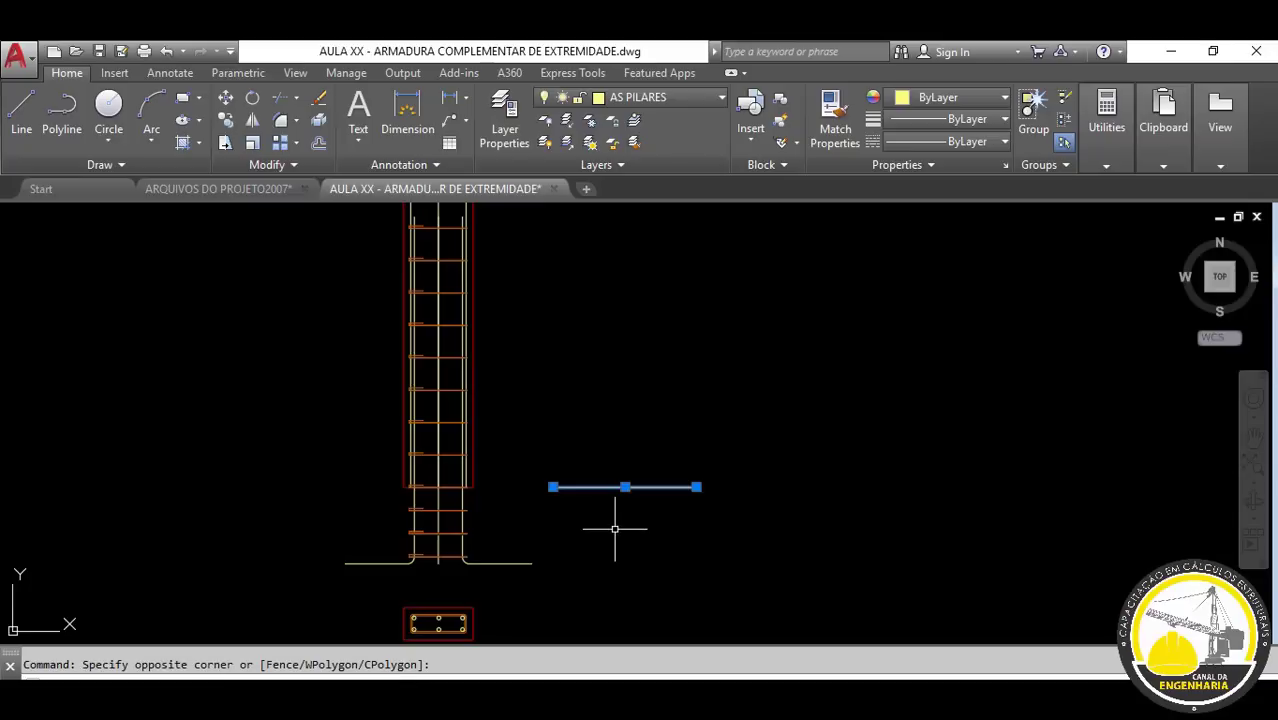
text(CP)
key(Return)
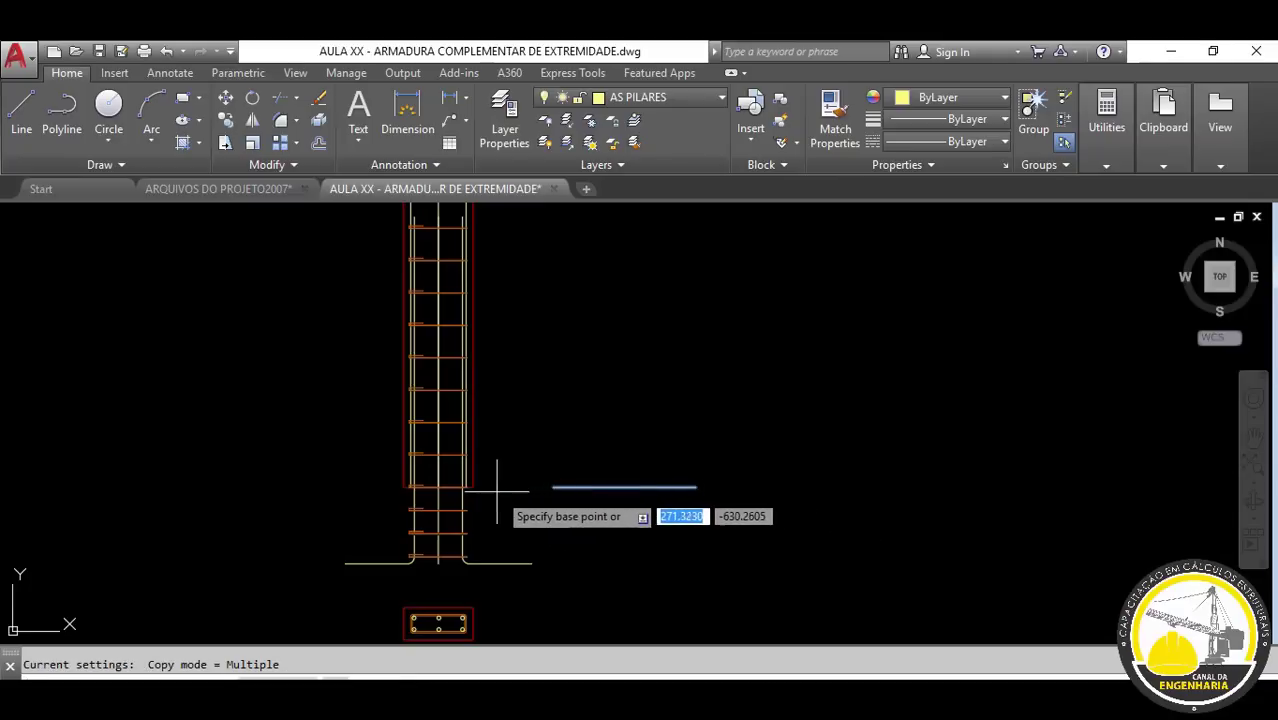
click(472, 487)
middle_drag(510, 397, 502, 423)
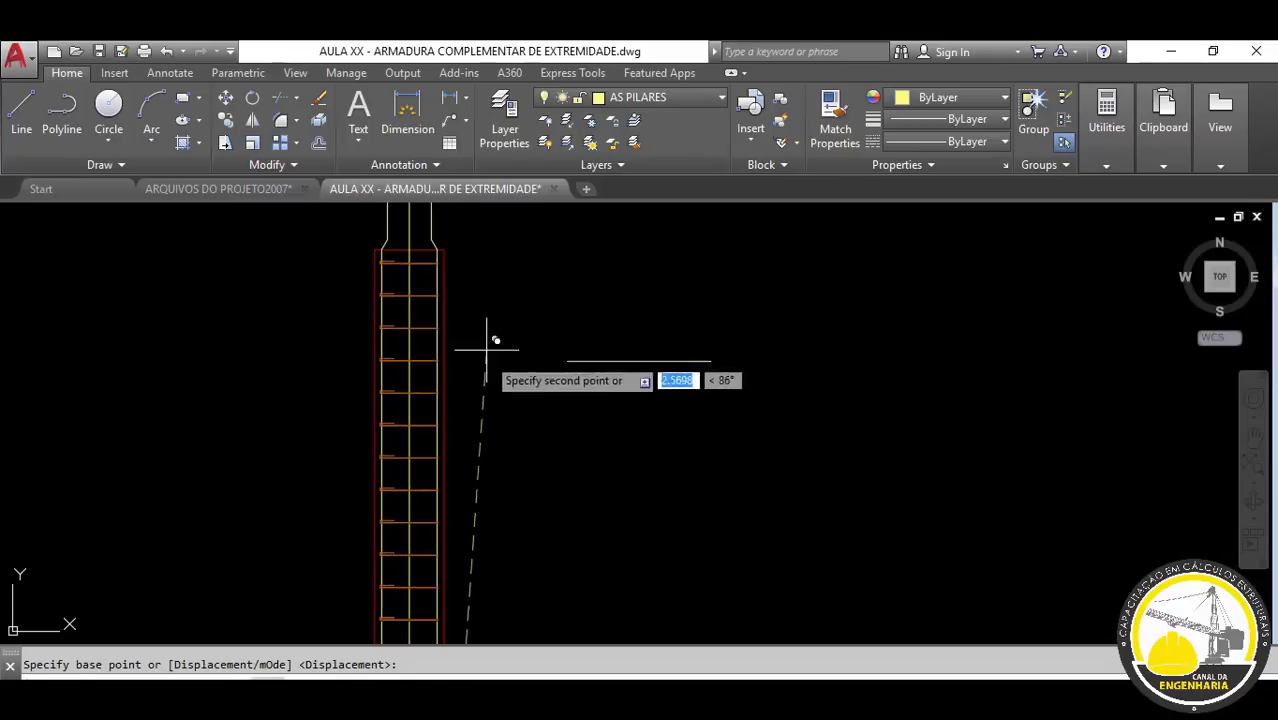
click(455, 255)
key(Escape)
scroll(600, 350, down, 4)
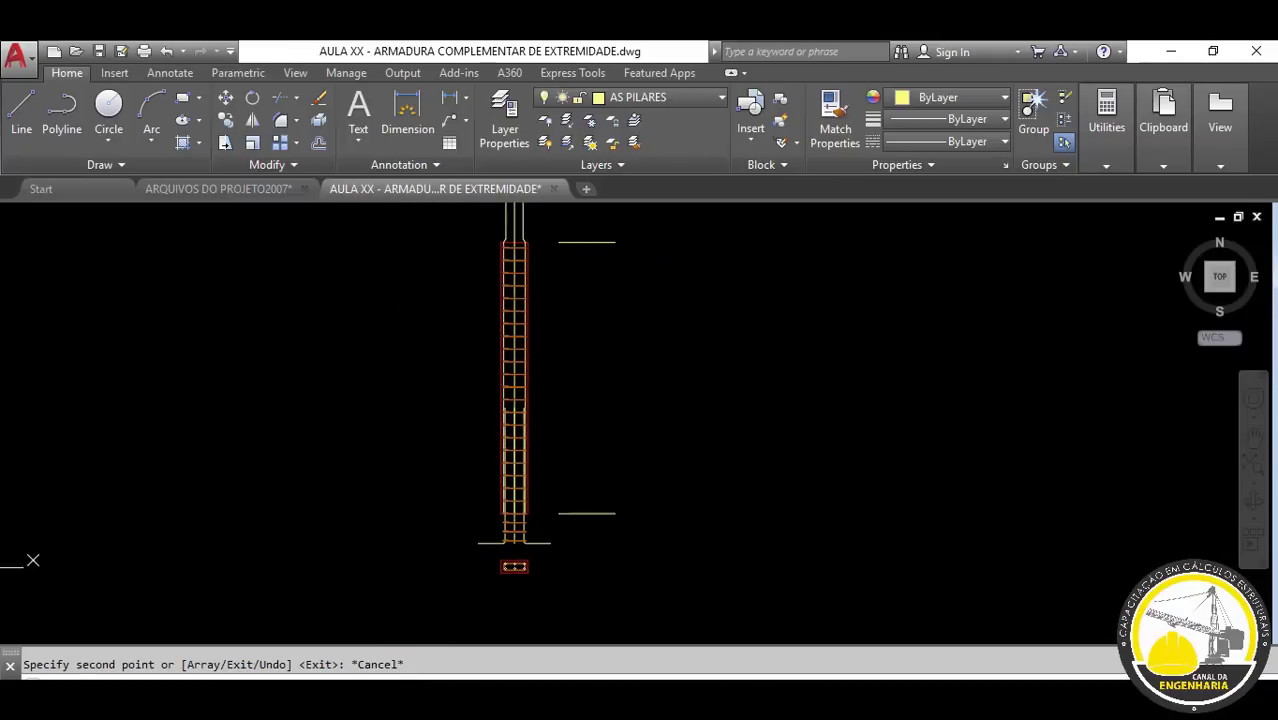
scroll(650, 416, down, 2)
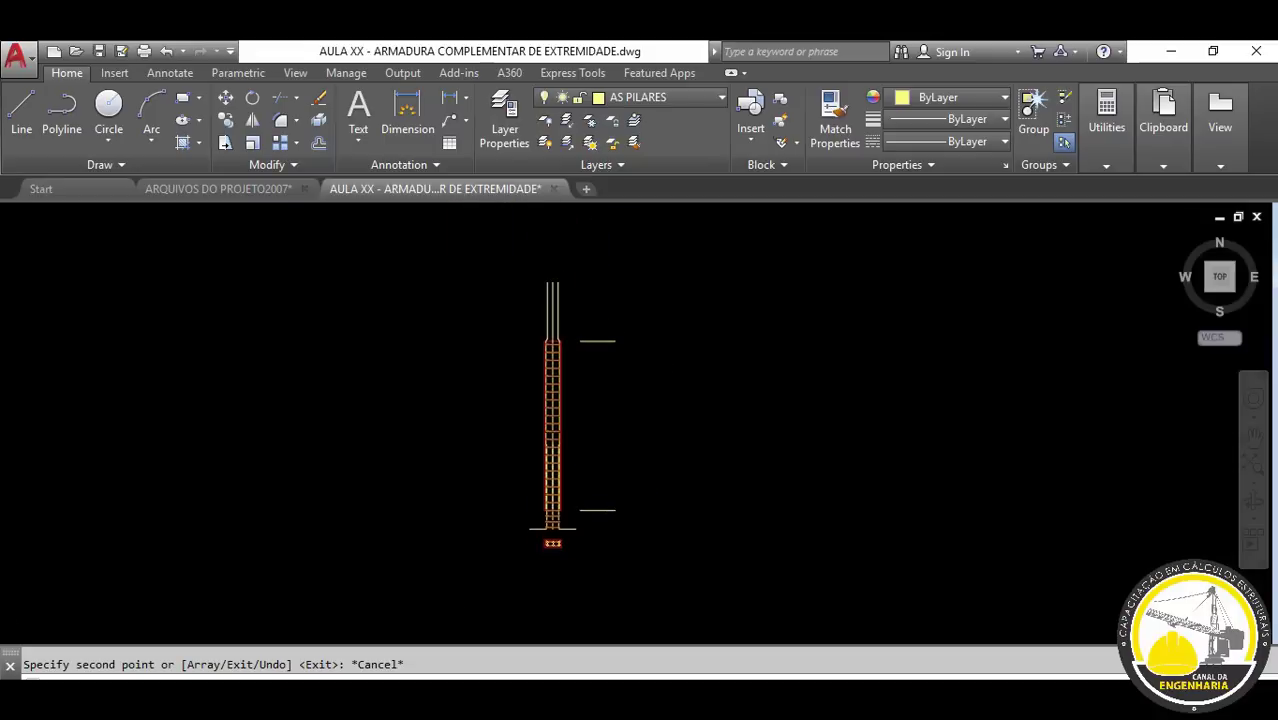
click(680, 311)
click(615, 526)
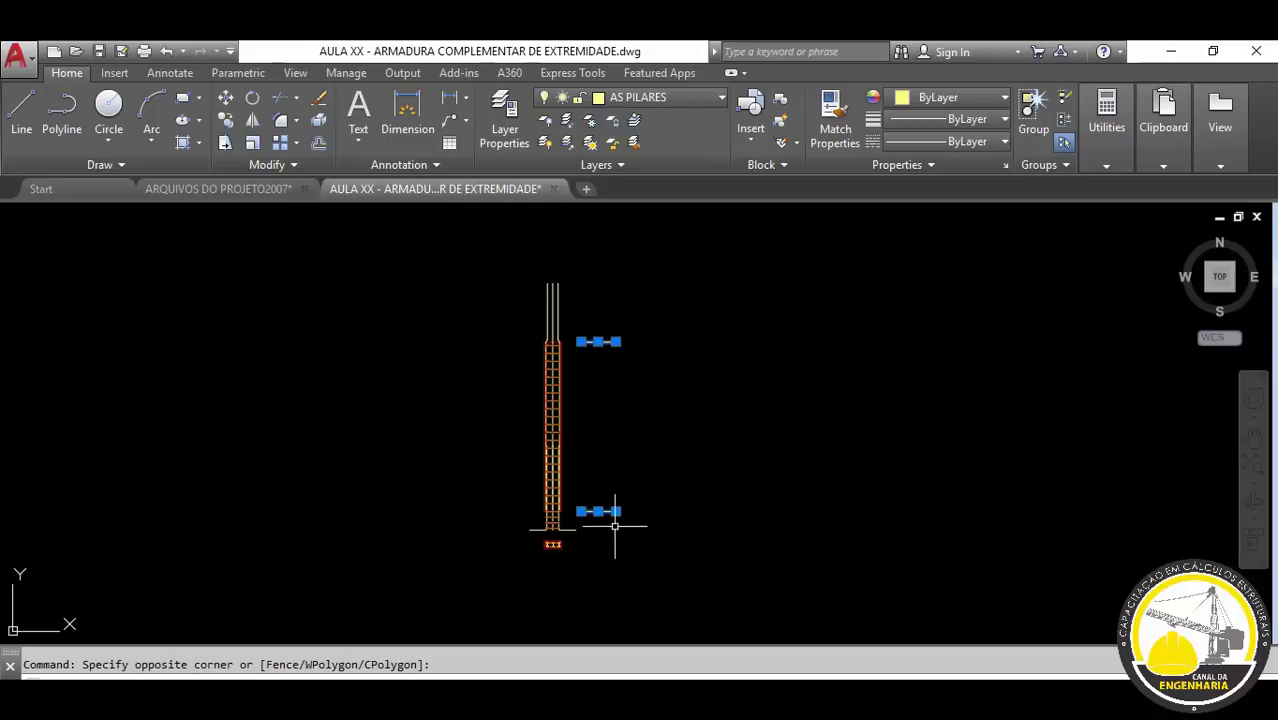
- Put both level lines on the green layer PILCP_ARM_LONG_
click(672, 100)
key(Escape)
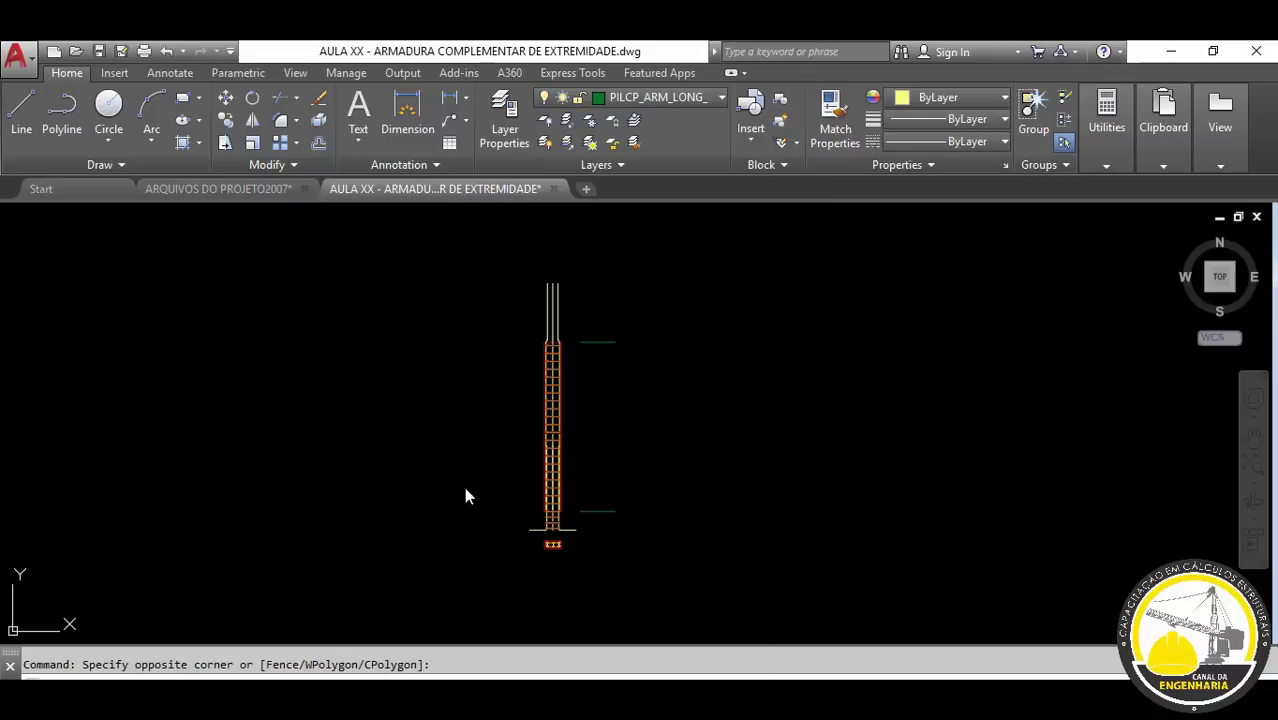
key(Escape)
scroll(620, 516, up, 3)
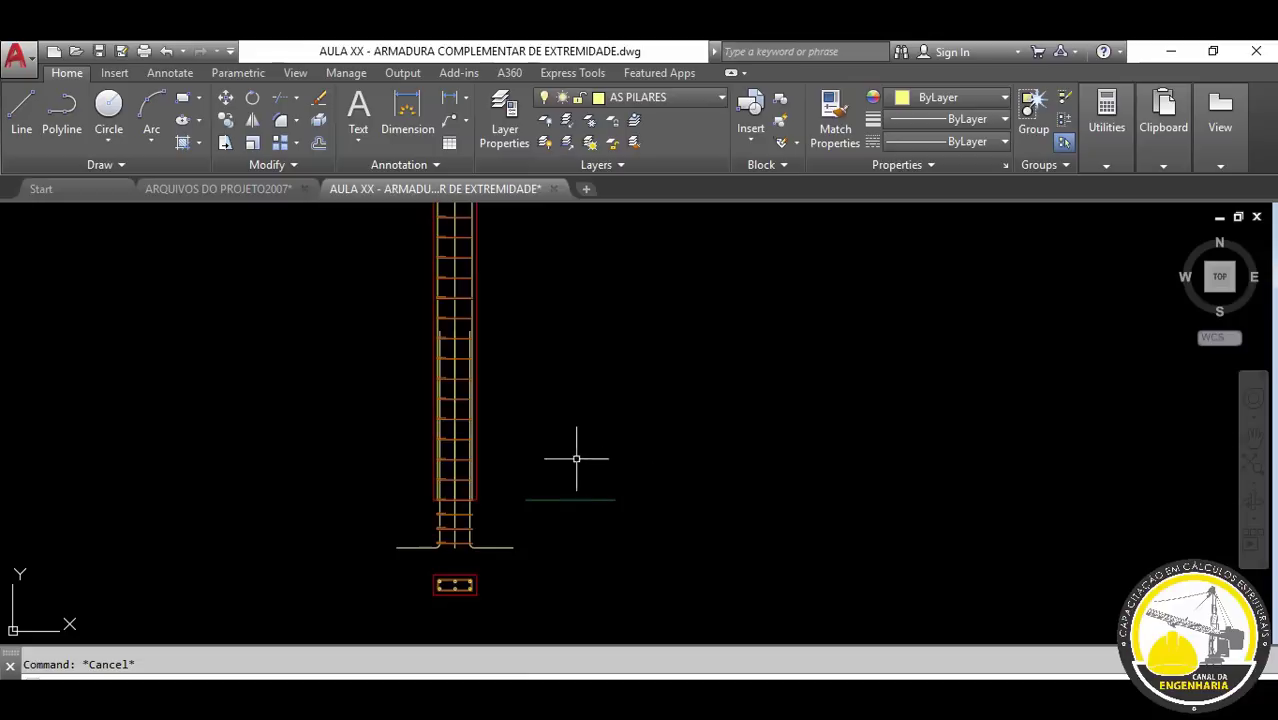
scroll(665, 591, down, 3)
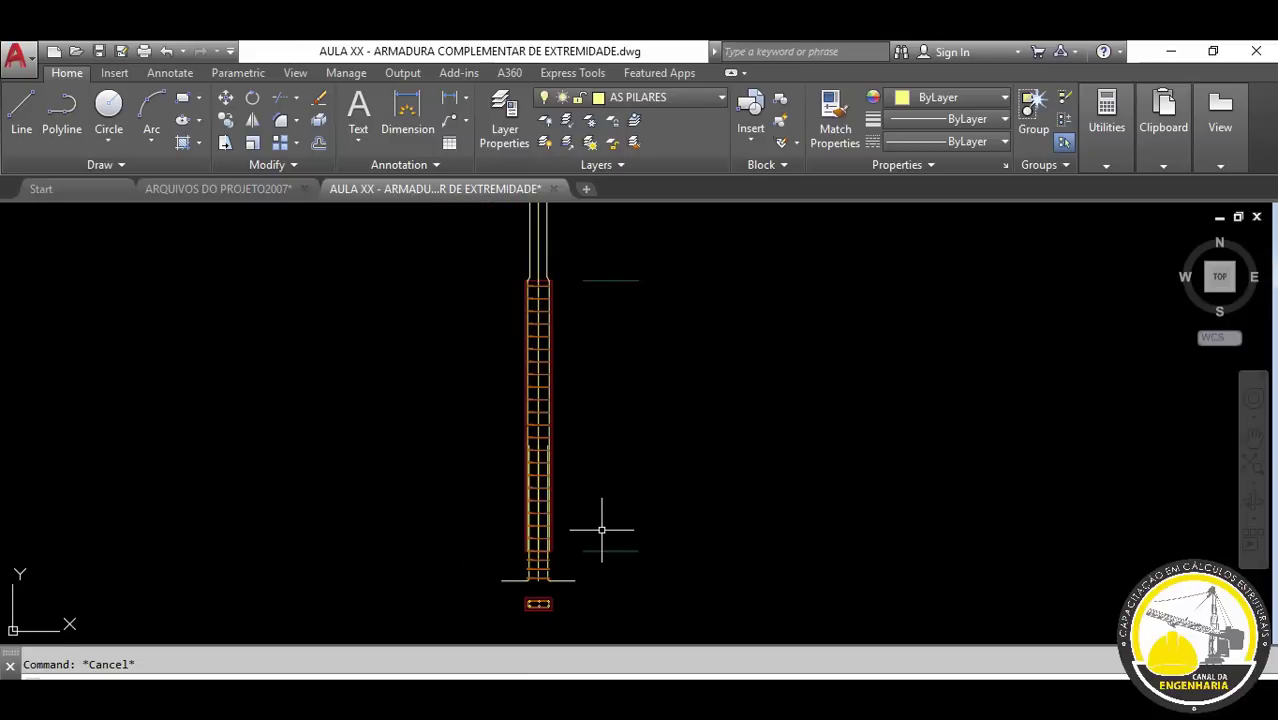
scroll(605, 539, up, 5)
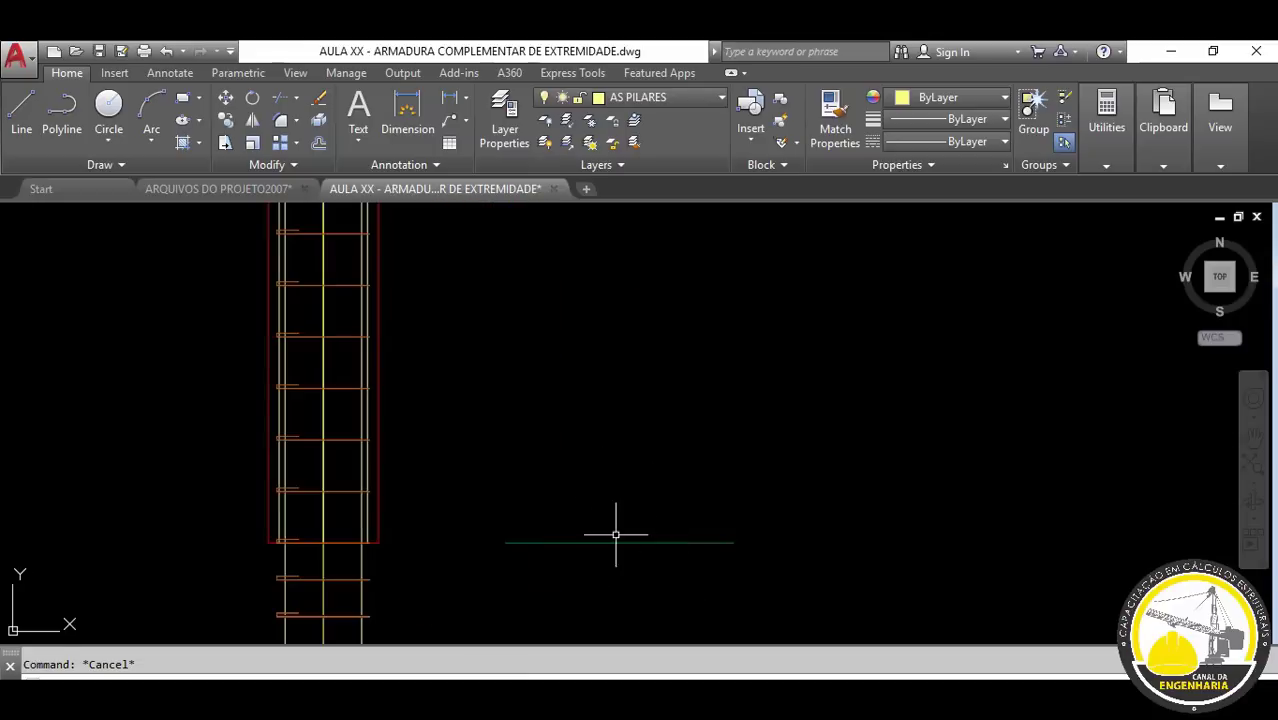
click(669, 96)
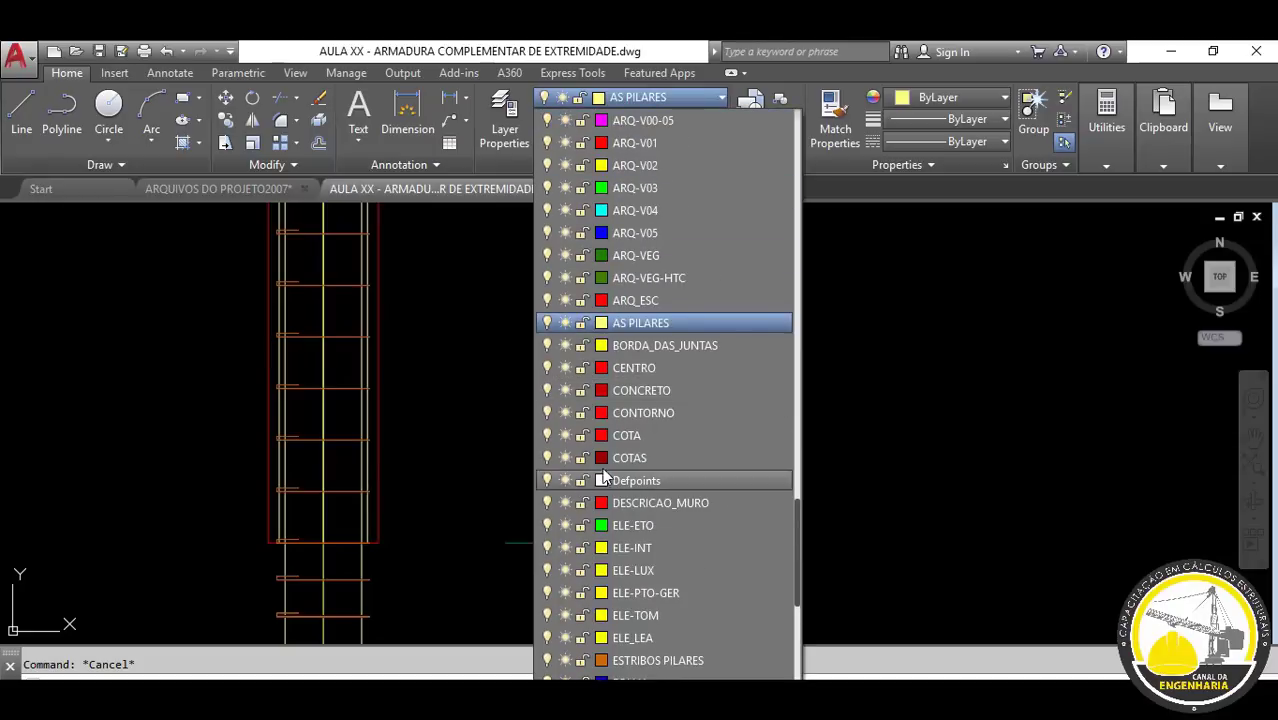
- Make COTAS current and draw an inscribed three-sided polygon beside the level line
click(646, 457)
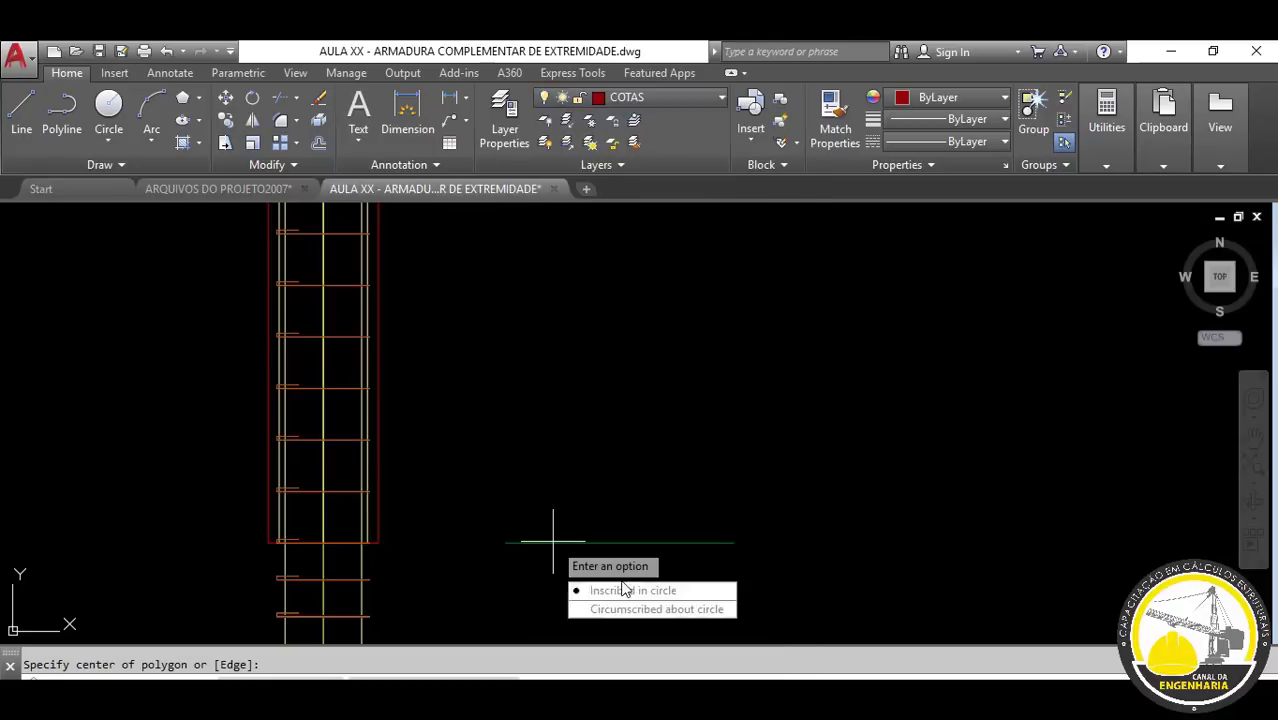
click(552, 542)
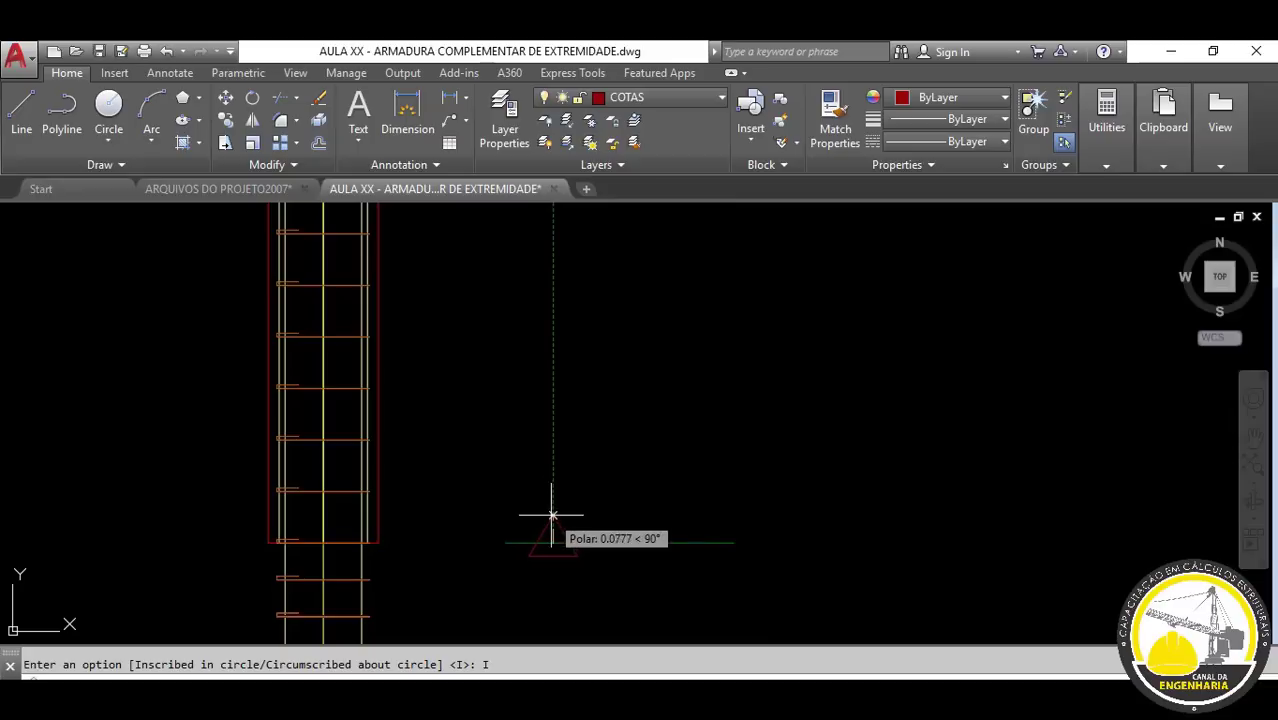
key(Return)
scroll(555, 520, up, 3)
click(540, 455)
- Rotate the triangle 180° about its top vertex so it points downward
click(493, 520)
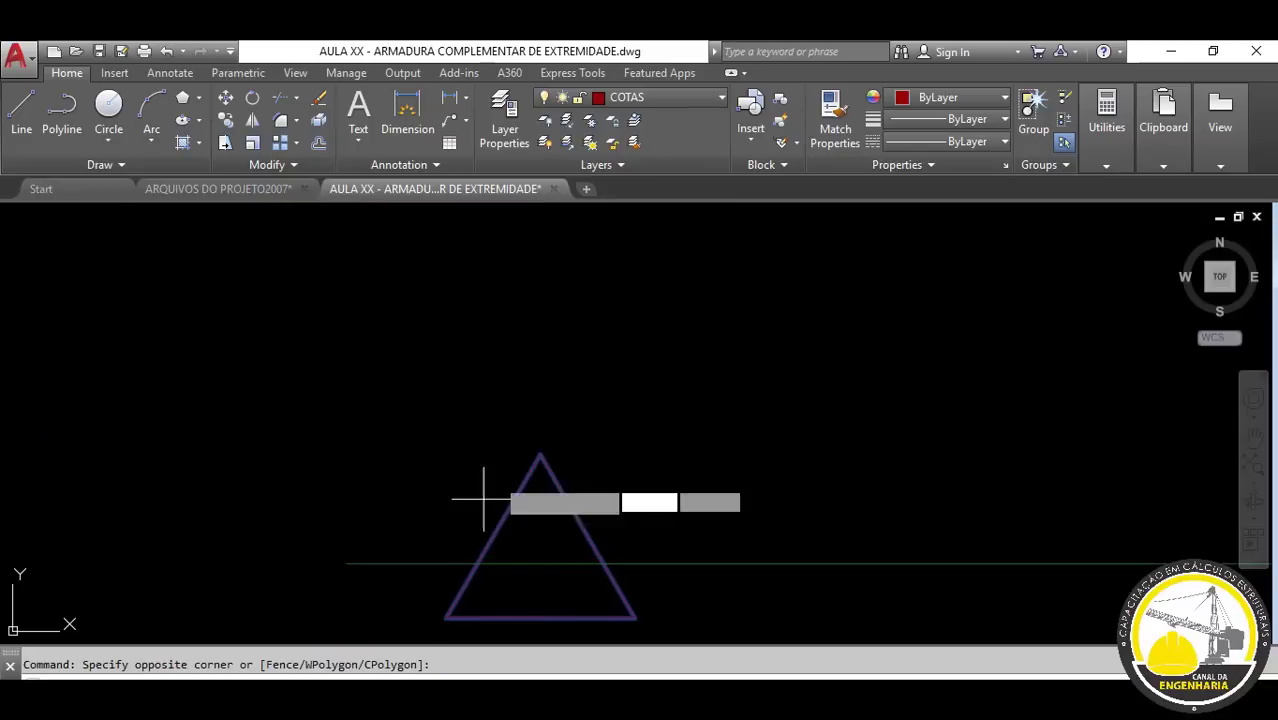
key(Return)
click(540, 455)
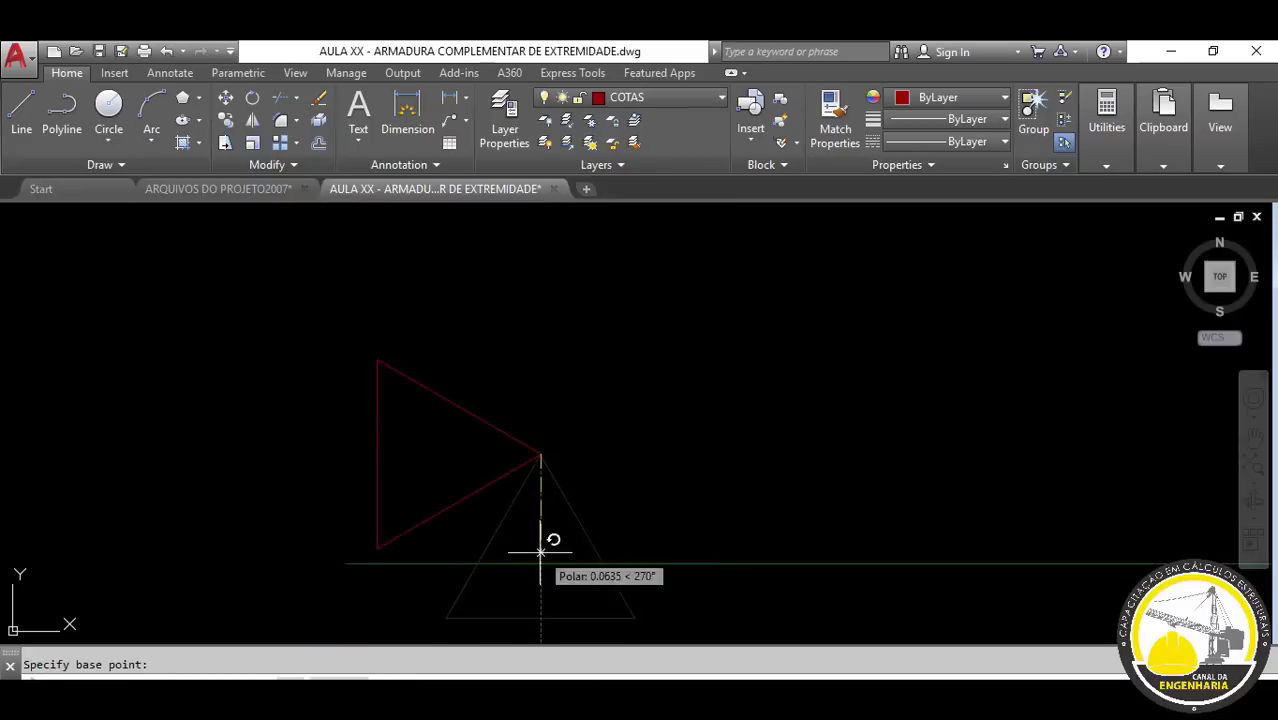
click(356, 445)
click(639, 262)
click(448, 458)
text(M)
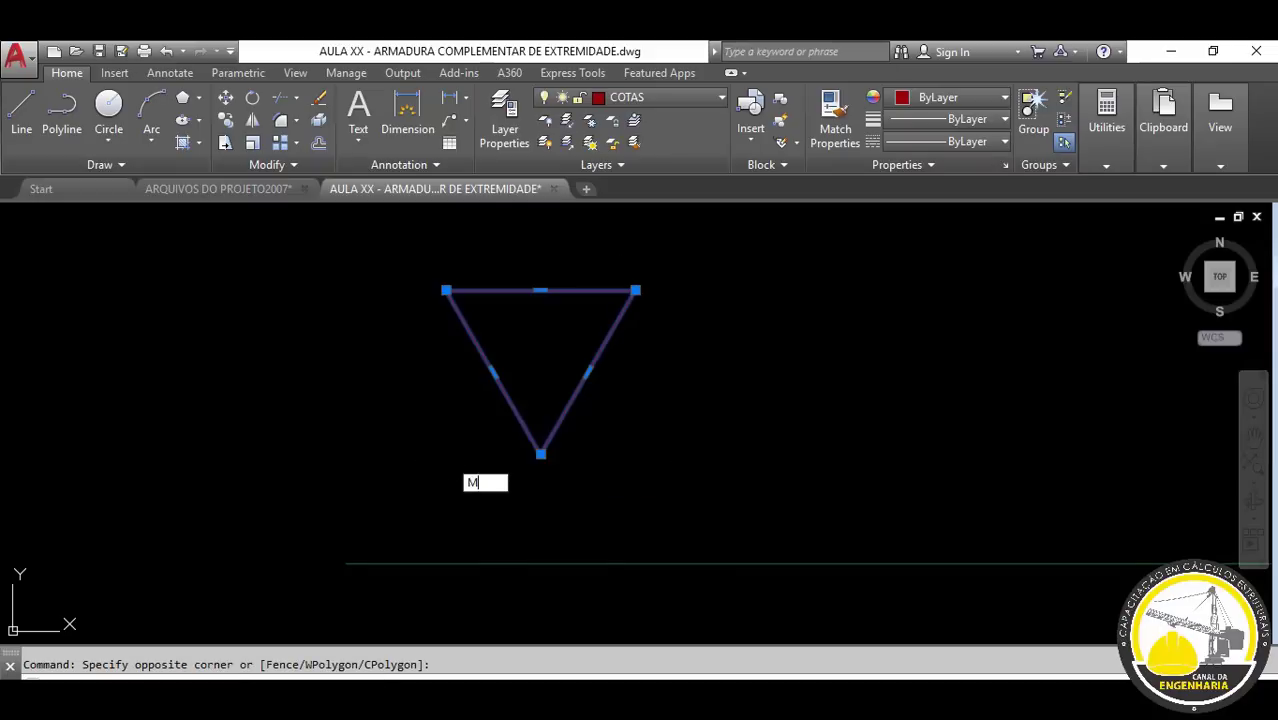
key(Return)
click(540, 455)
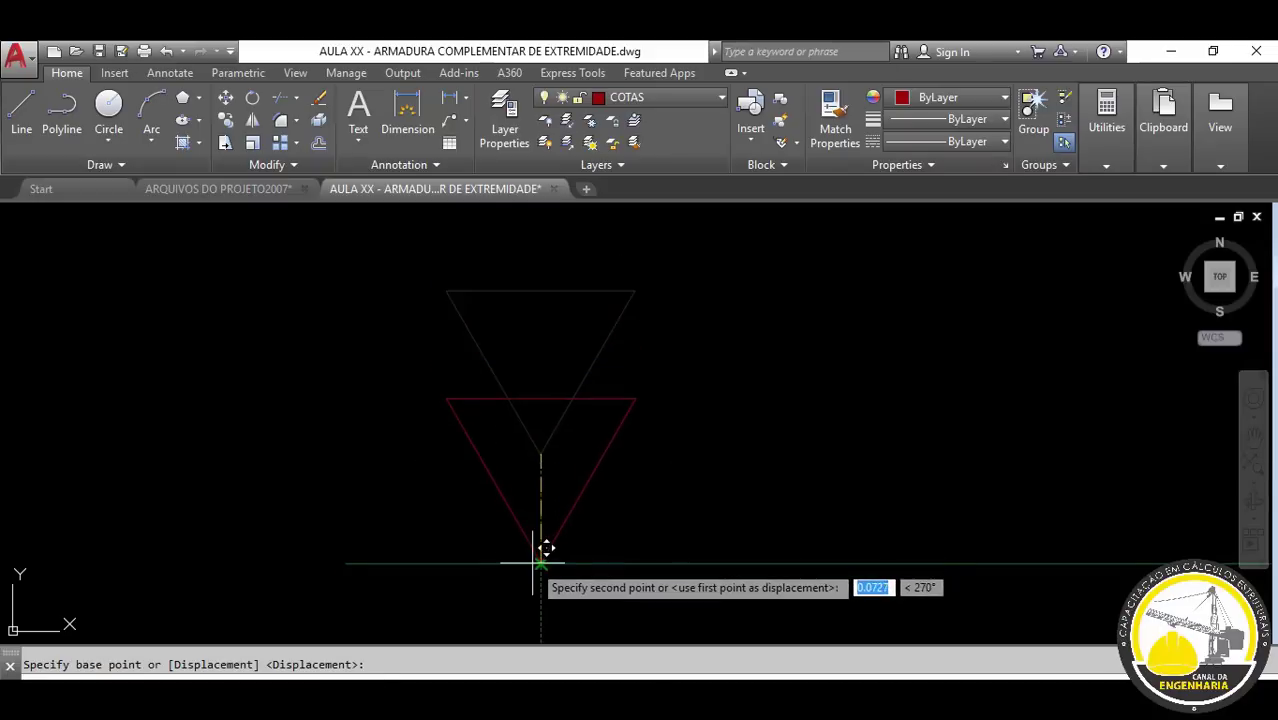
key(Escape)
scroll(456, 495, down, 3)
- Draw the marker's vertical stem from the triangle tip and a horizontal leader to the right
key(Return)
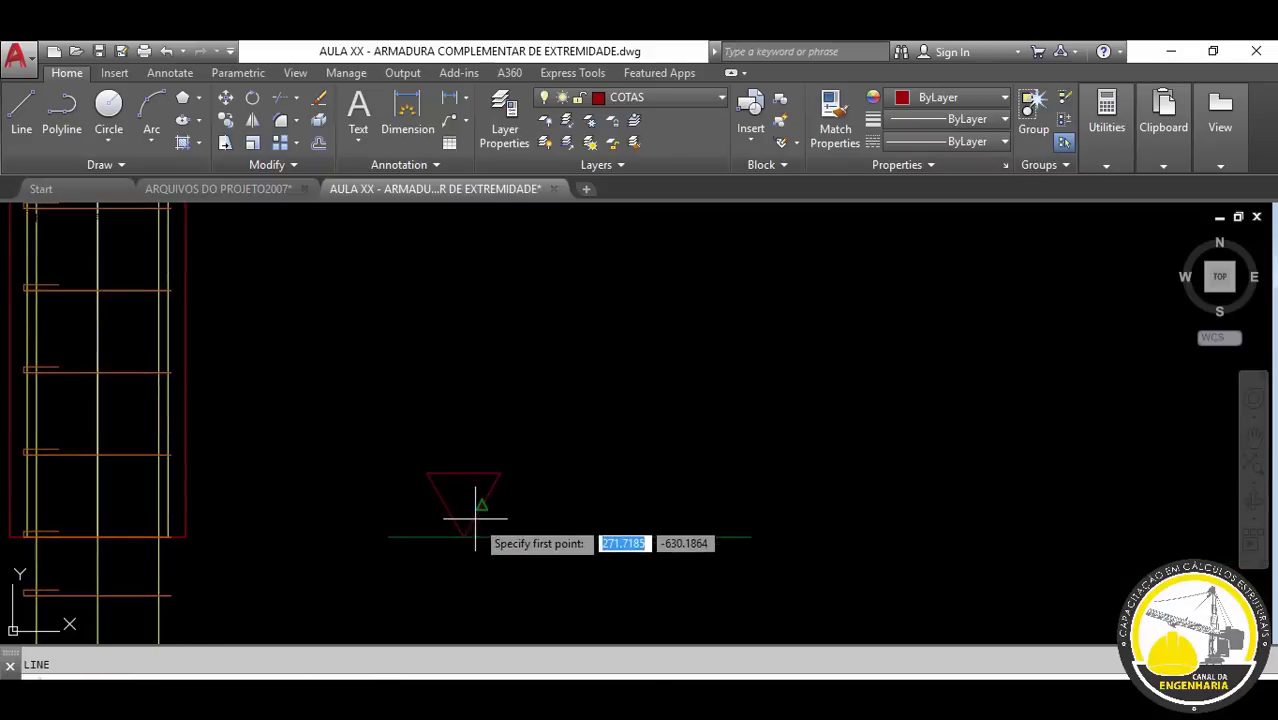
scroll(456, 500, up, 2)
click(458, 545)
click(458, 412)
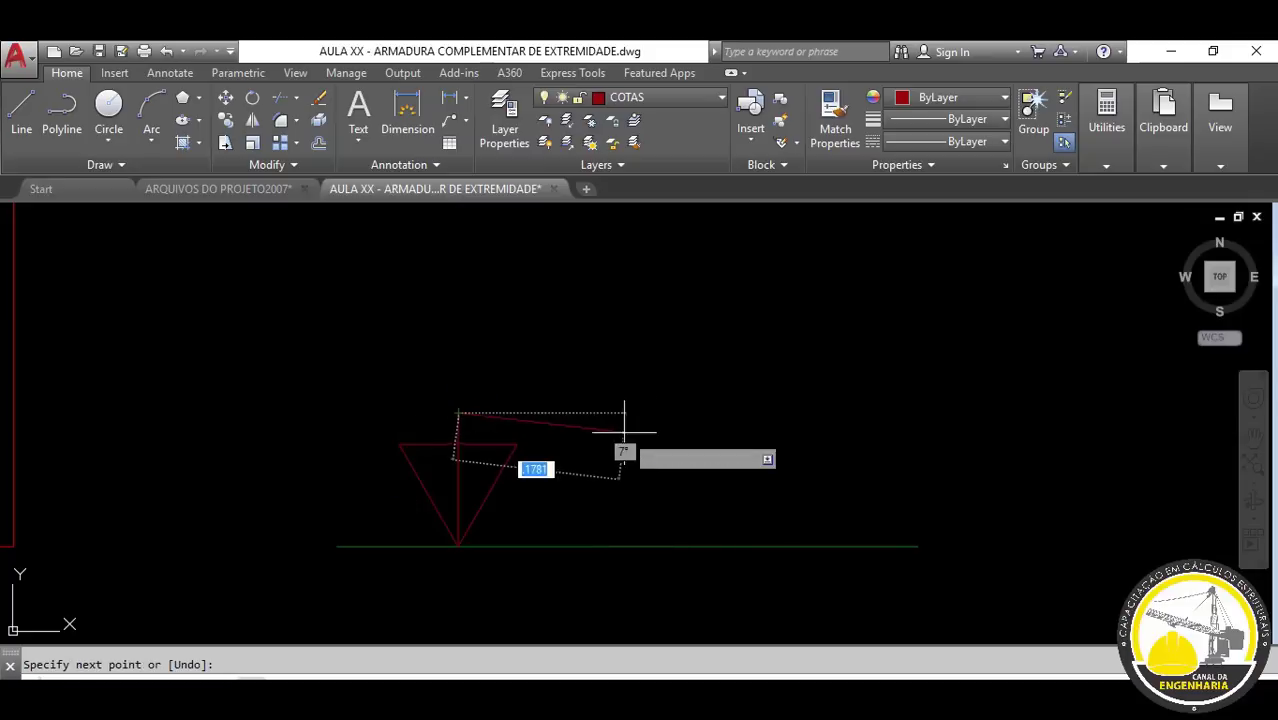
click(727, 414)
key(Escape)
scroll(727, 414, down, 5)
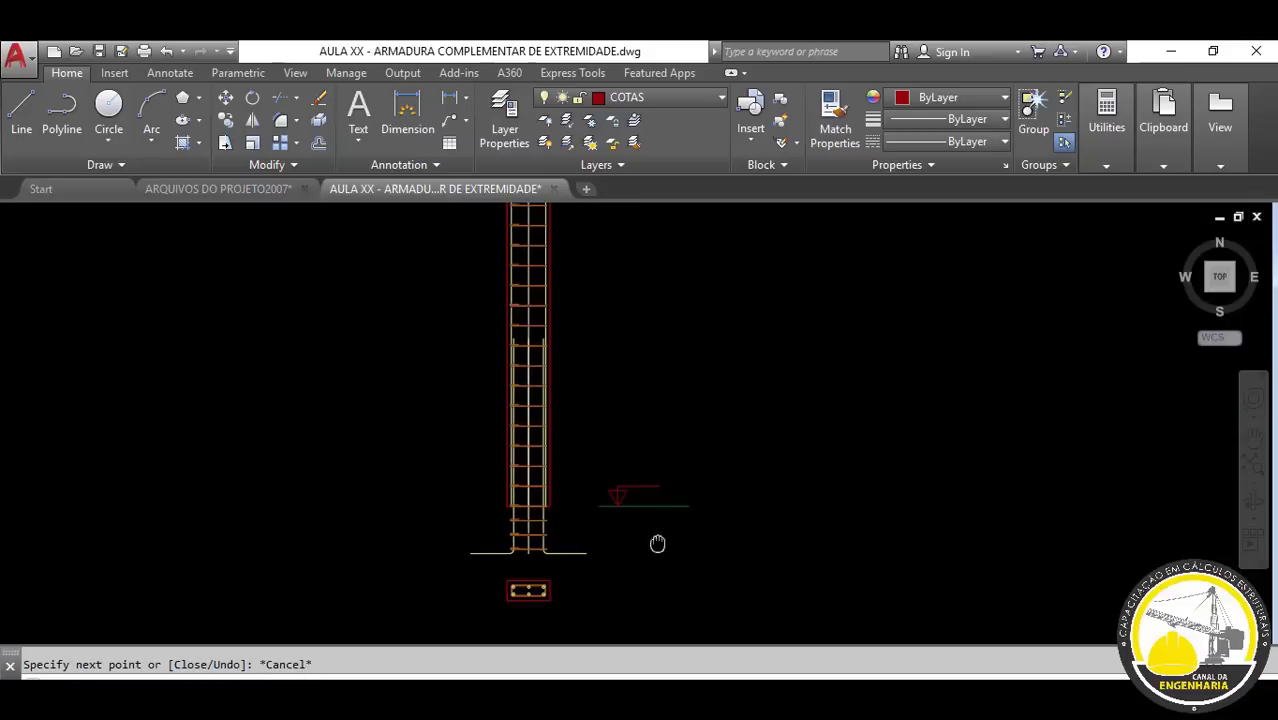
scroll(699, 429, up, 2)
- Select and then deselect the finished triangle level symbol
click(727, 412)
click(525, 484)
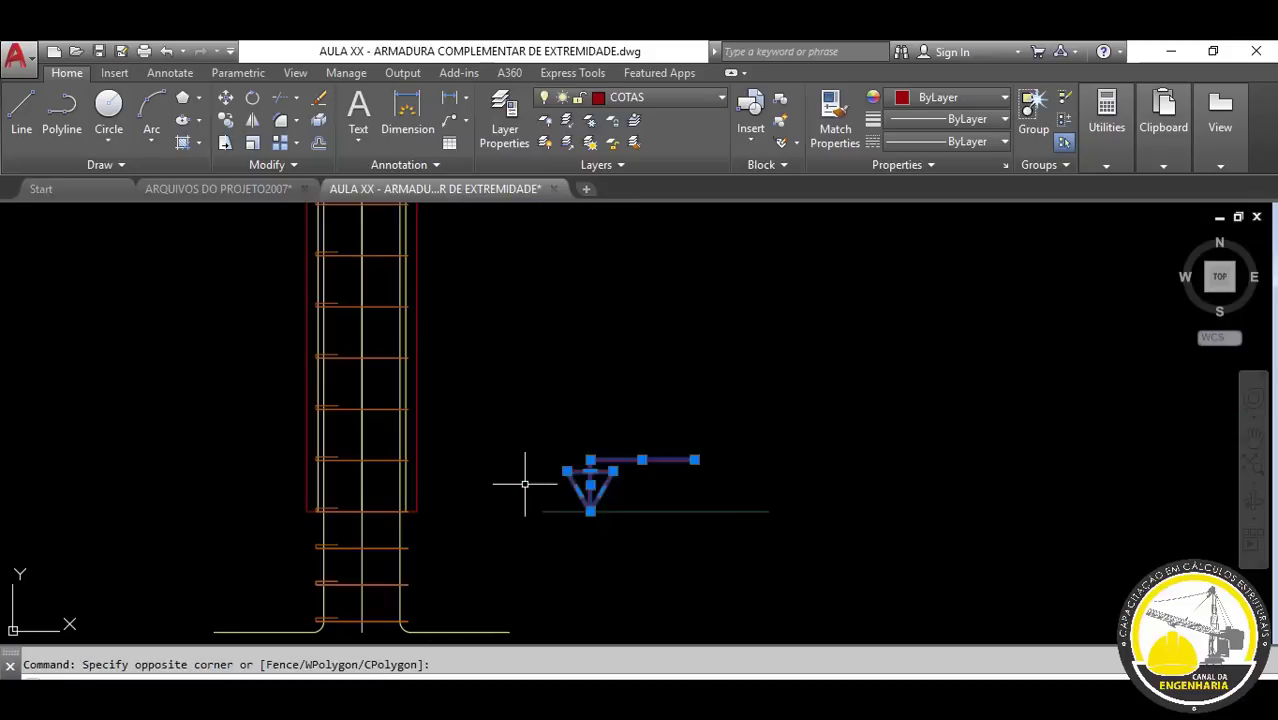
key(Escape)
text(T)
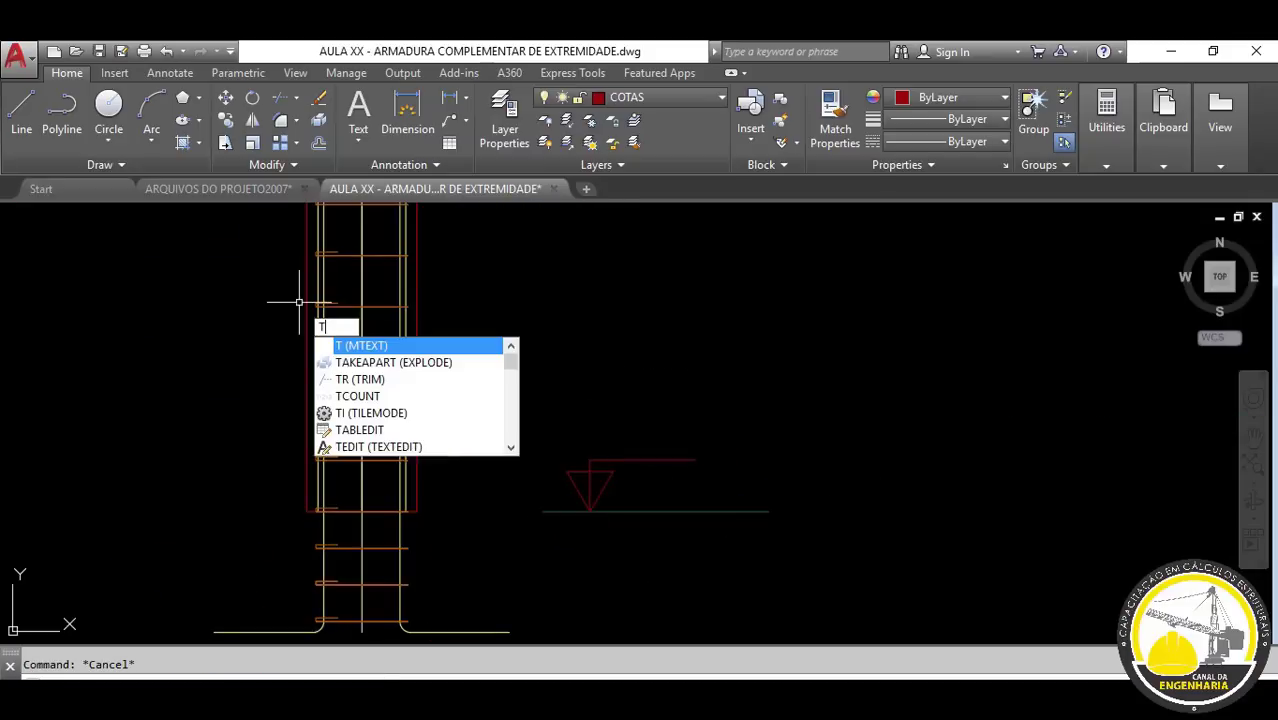
key(Return)
scroll(640, 437, up, 3)
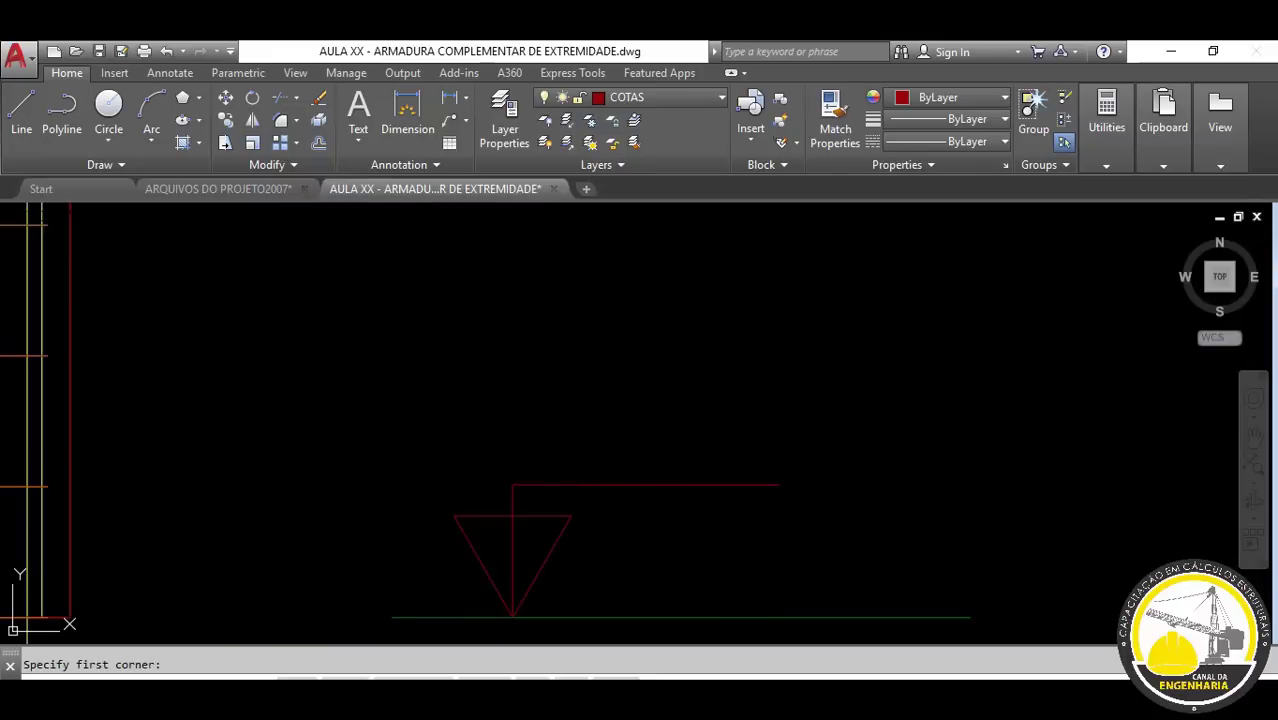
- Write the level label '+3,0m' as multiline text beside the marker
click(512, 383)
click(682, 555)
text(+3,)
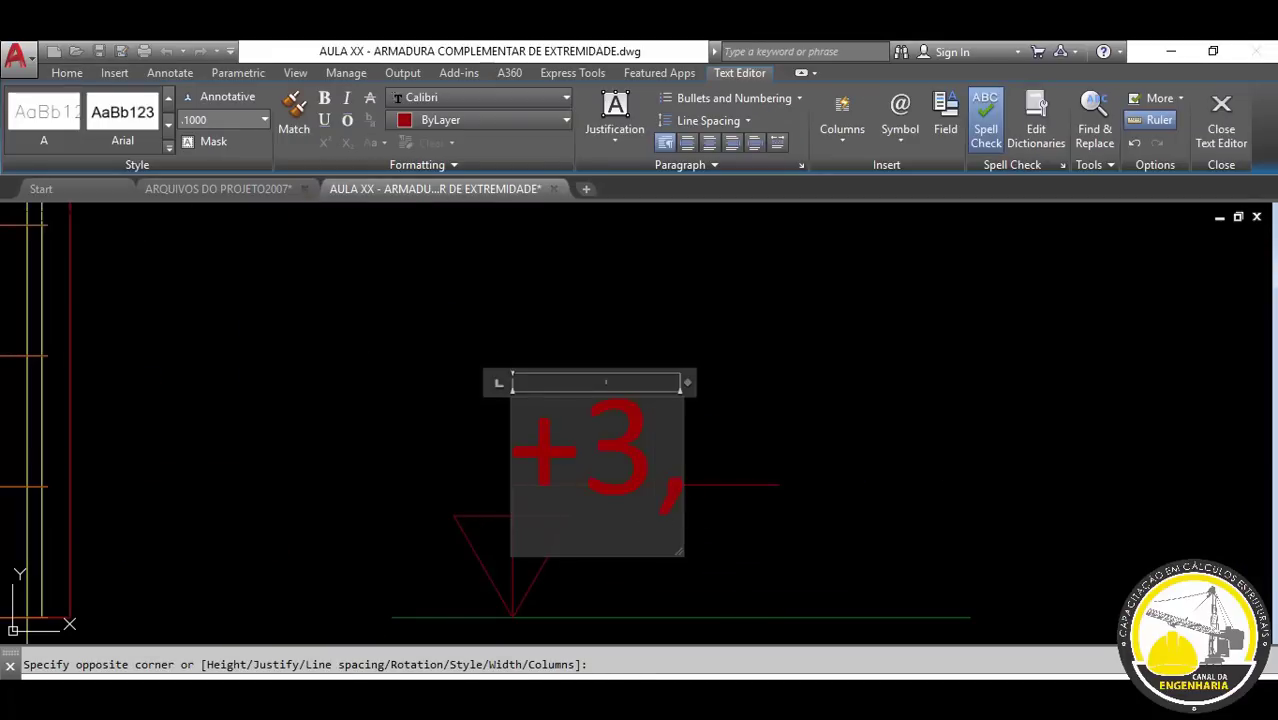
text(0)
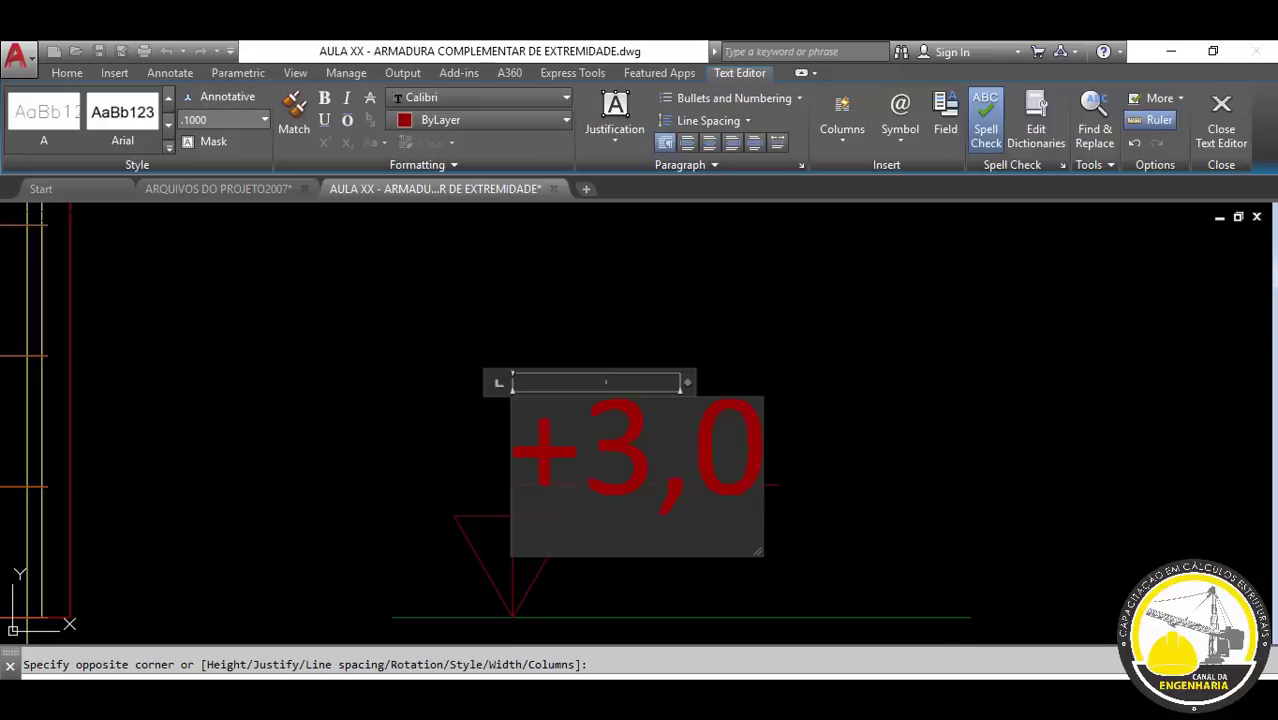
text(m)
click(775, 370)
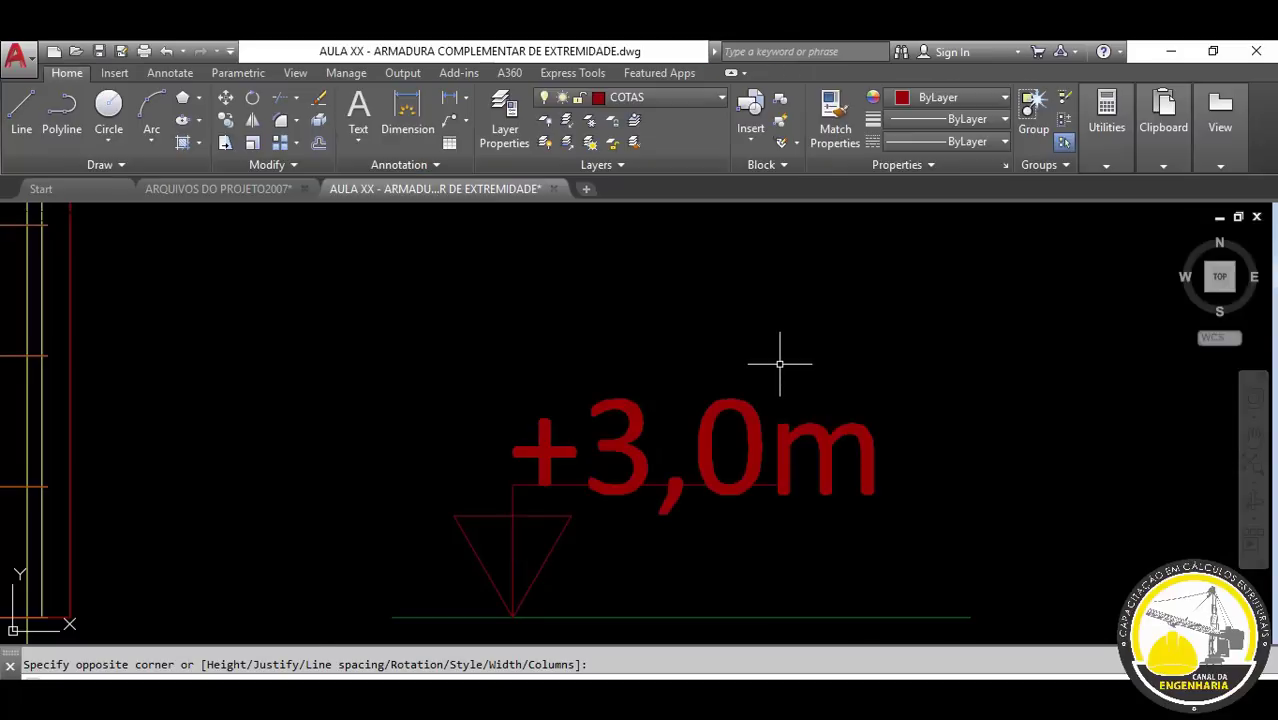
scroll(780, 365, down, 2)
- Scale the +3,0m label down to a smaller size
click(869, 350)
click(708, 410)
text(SC)
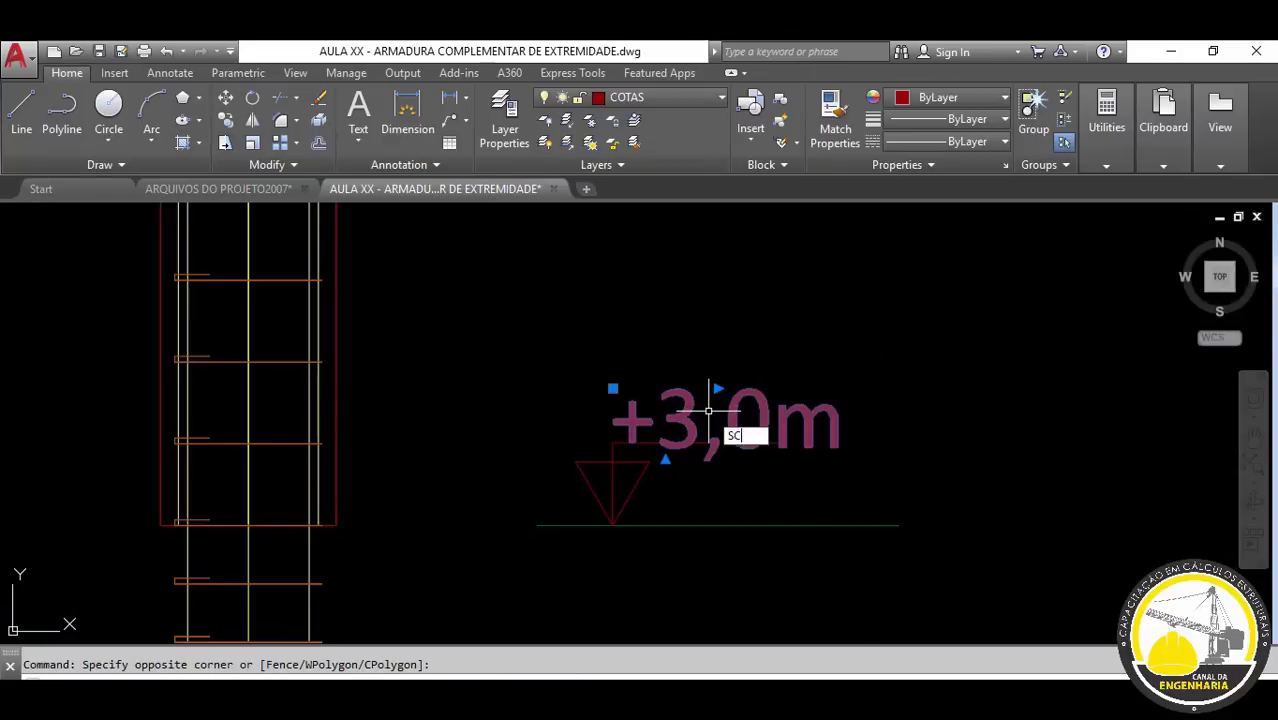
key(Return)
click(804, 450)
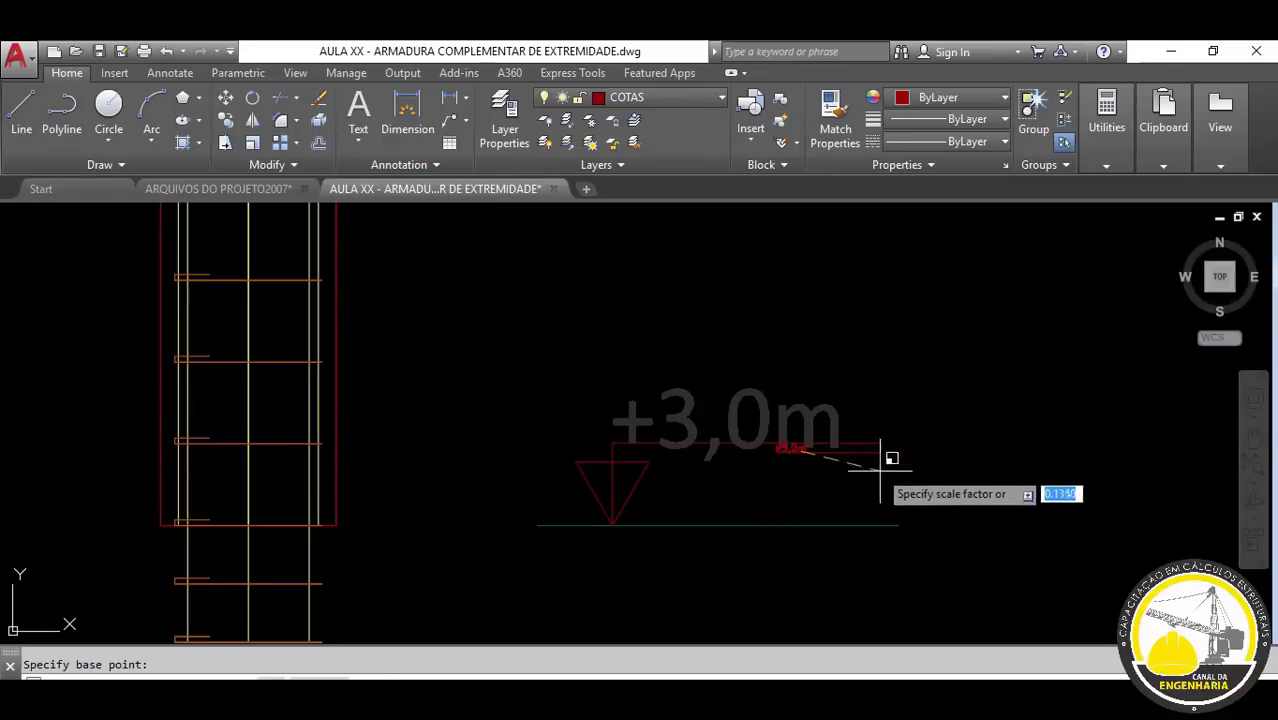
click(1123, 567)
- Position the +3,0m label on the marker's horizontal line
click(909, 404)
click(741, 428)
text(m)
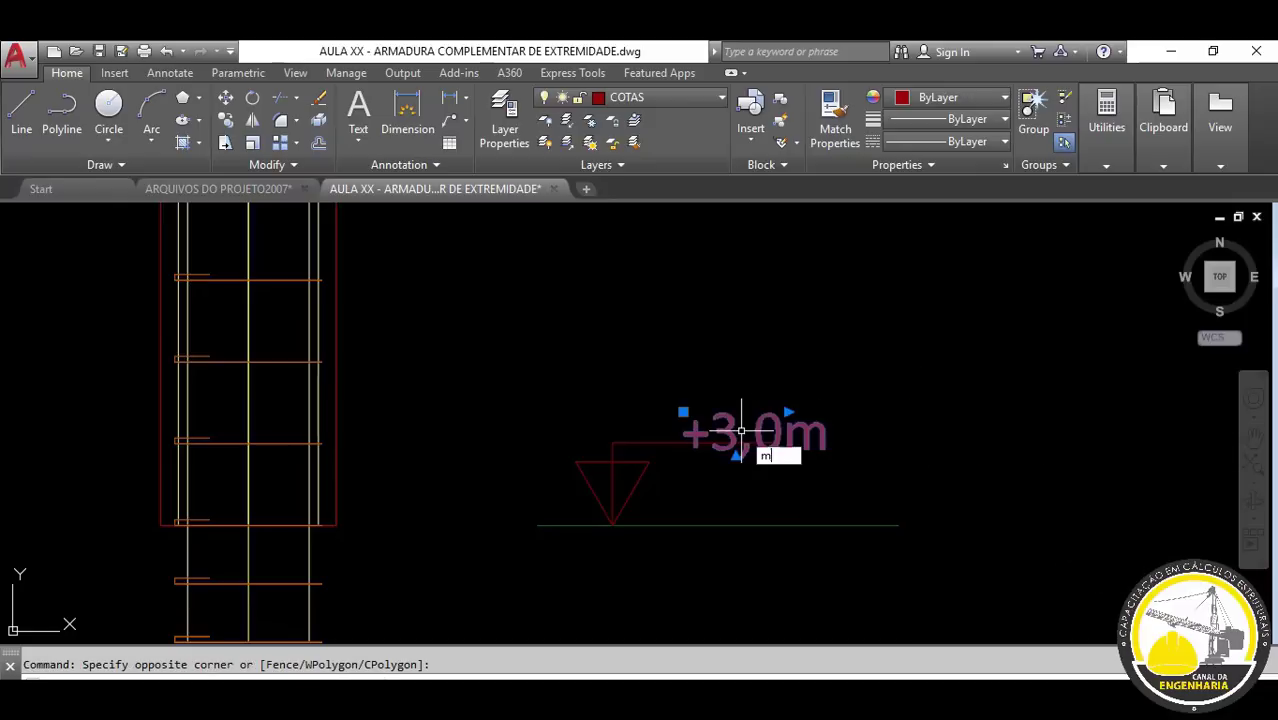
key(Return)
scroll(741, 430, up, 2)
scroll(760, 430, up, 2)
click(790, 422)
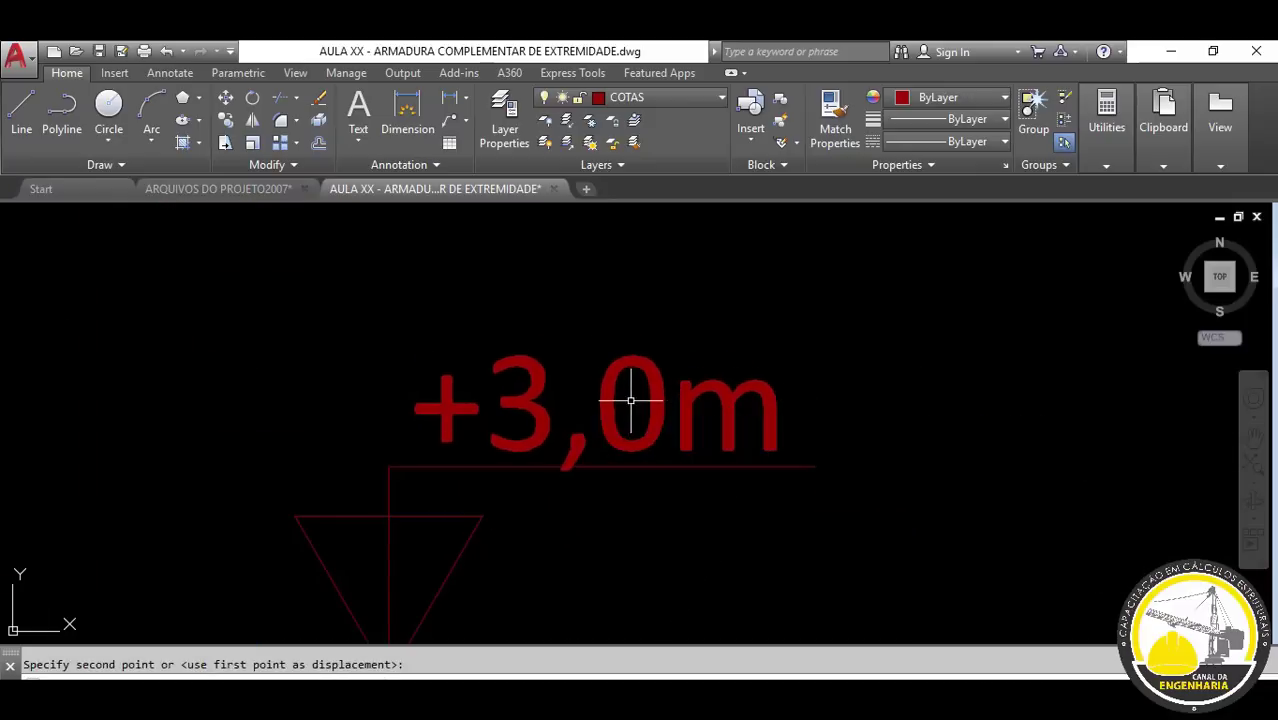
key(Escape)
scroll(740, 361, down, 4)
click(856, 322)
click(595, 430)
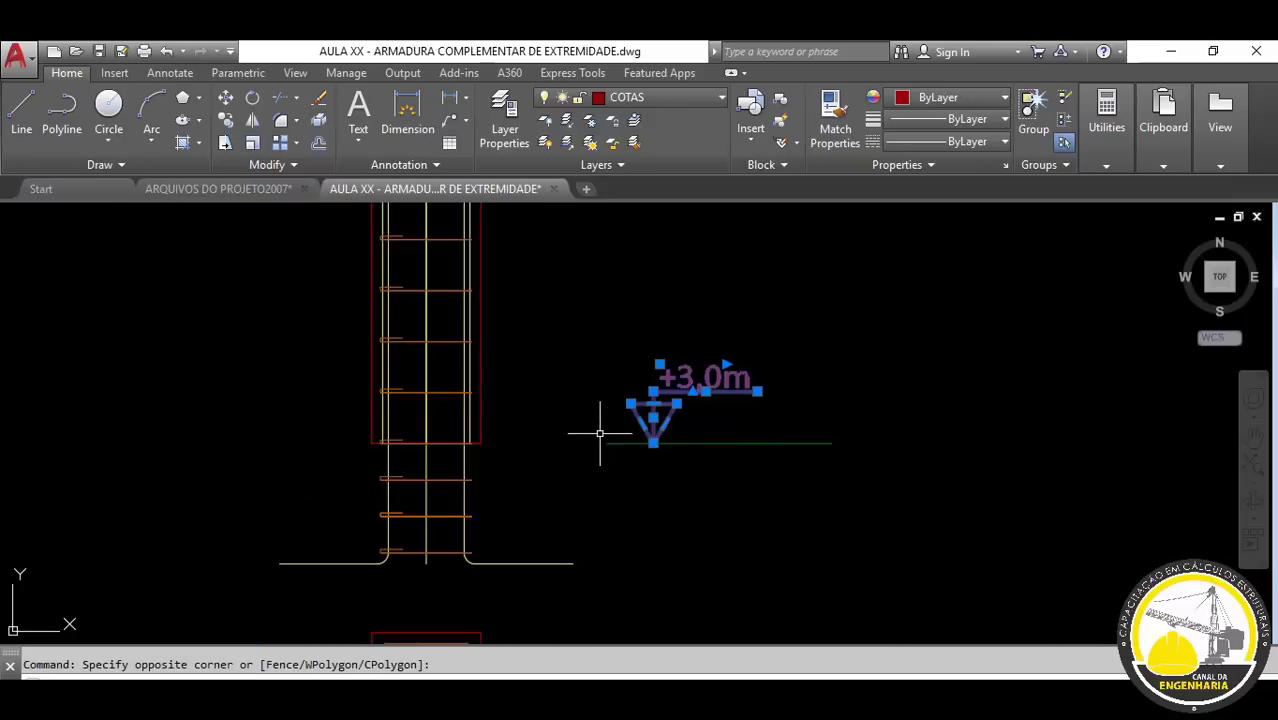
- Copy the +3,0m level marker and its text down to the lower level line
text(co)
key(Return)
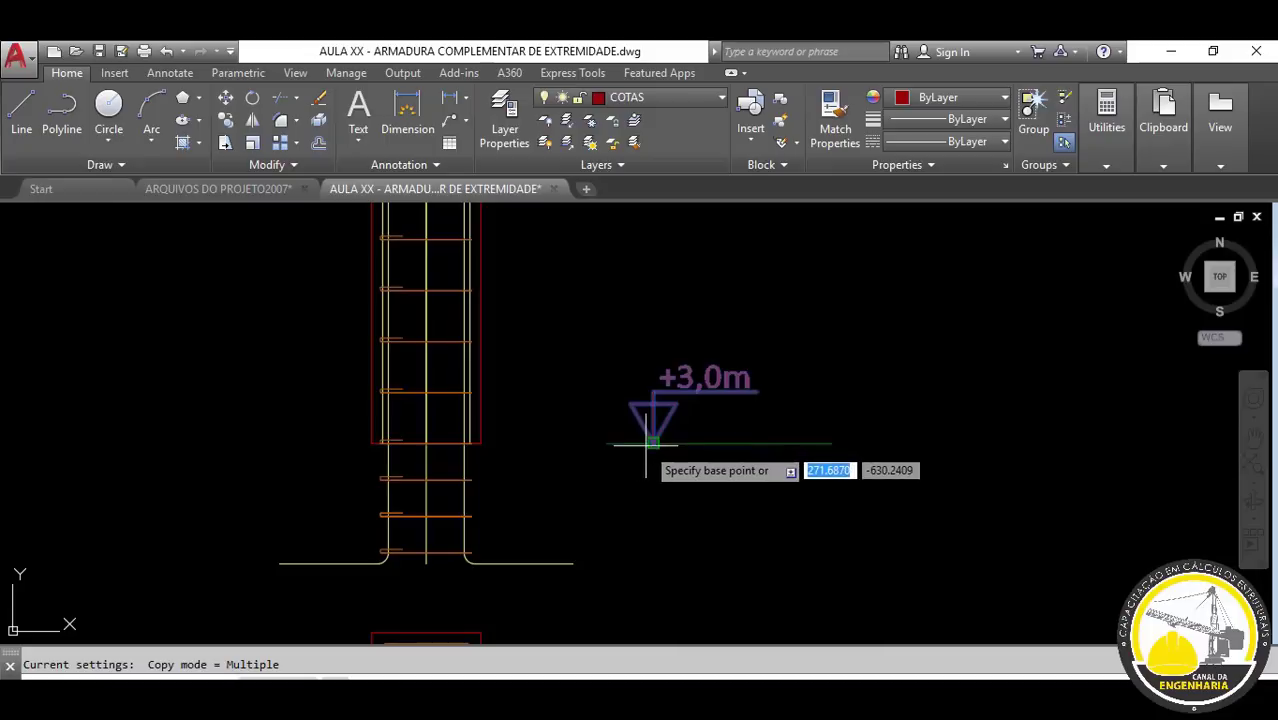
click(652, 440)
scroll(590, 480, down, 2)
scroll(590, 440, down, 2)
scroll(590, 427, up, 3)
click(578, 365)
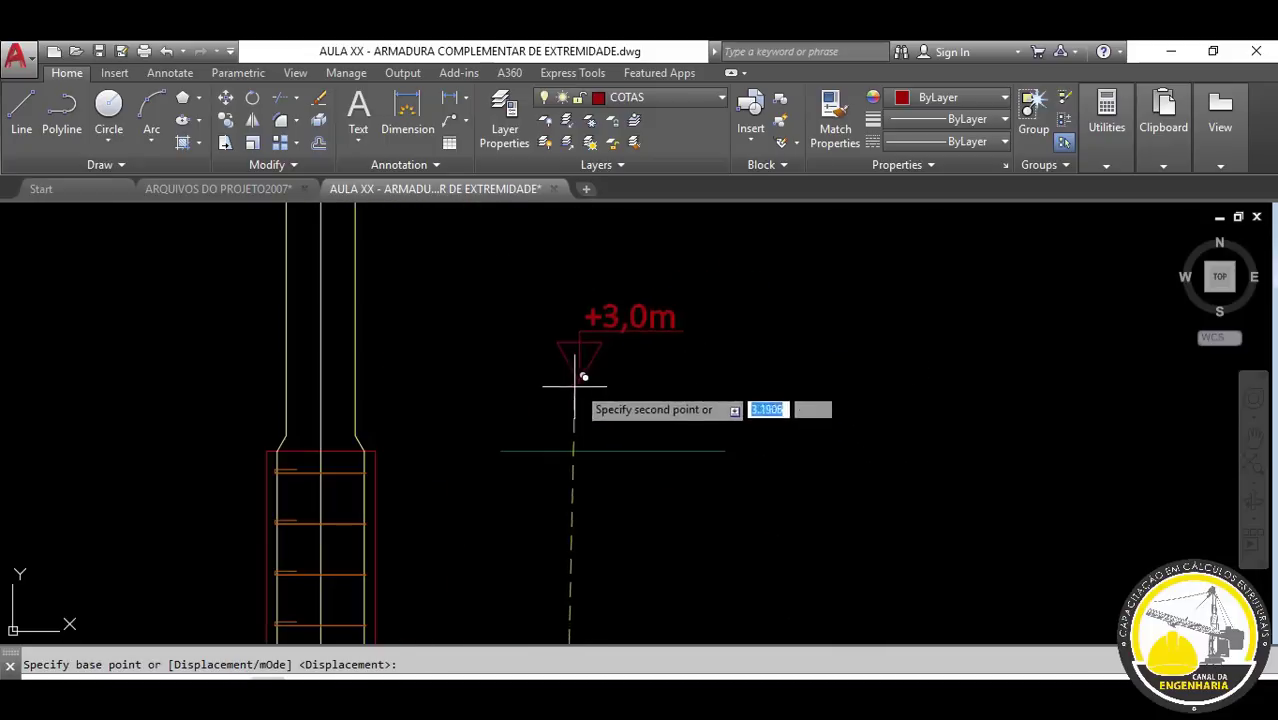
click(547, 441)
key(Escape)
scroll(676, 300, down, 3)
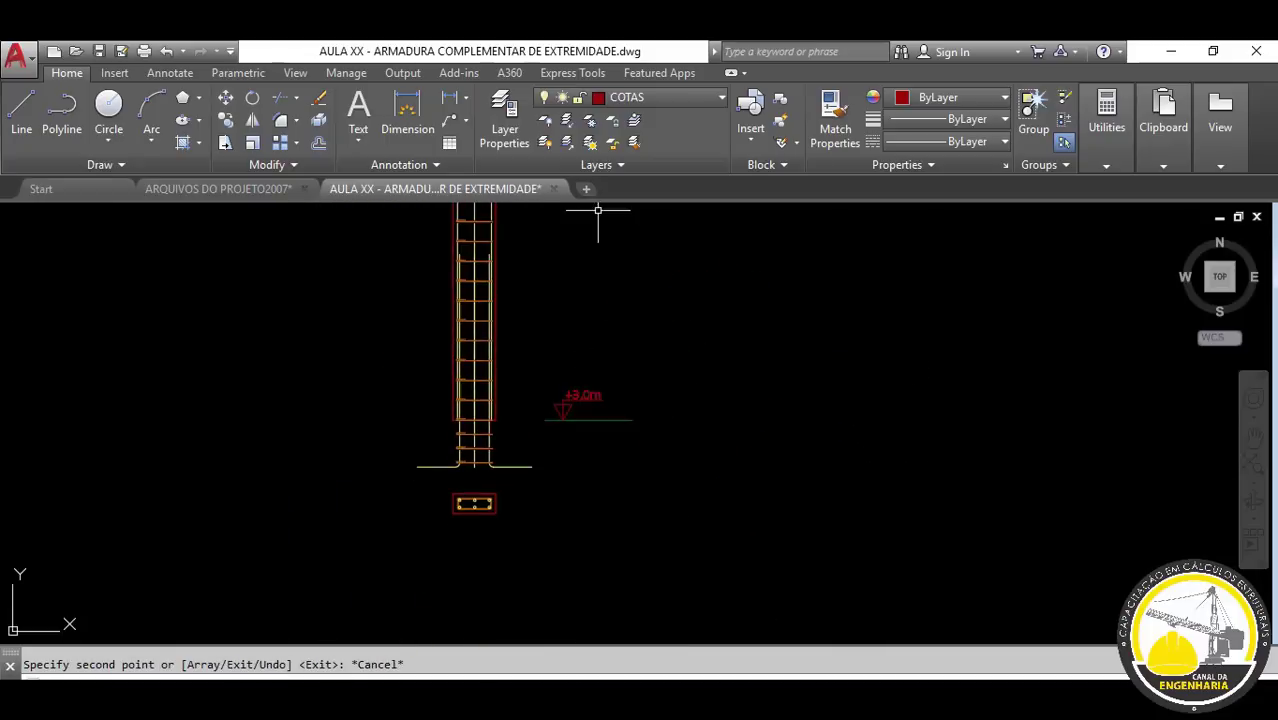
scroll(542, 400, up, 2)
scroll(540, 350, up, 2)
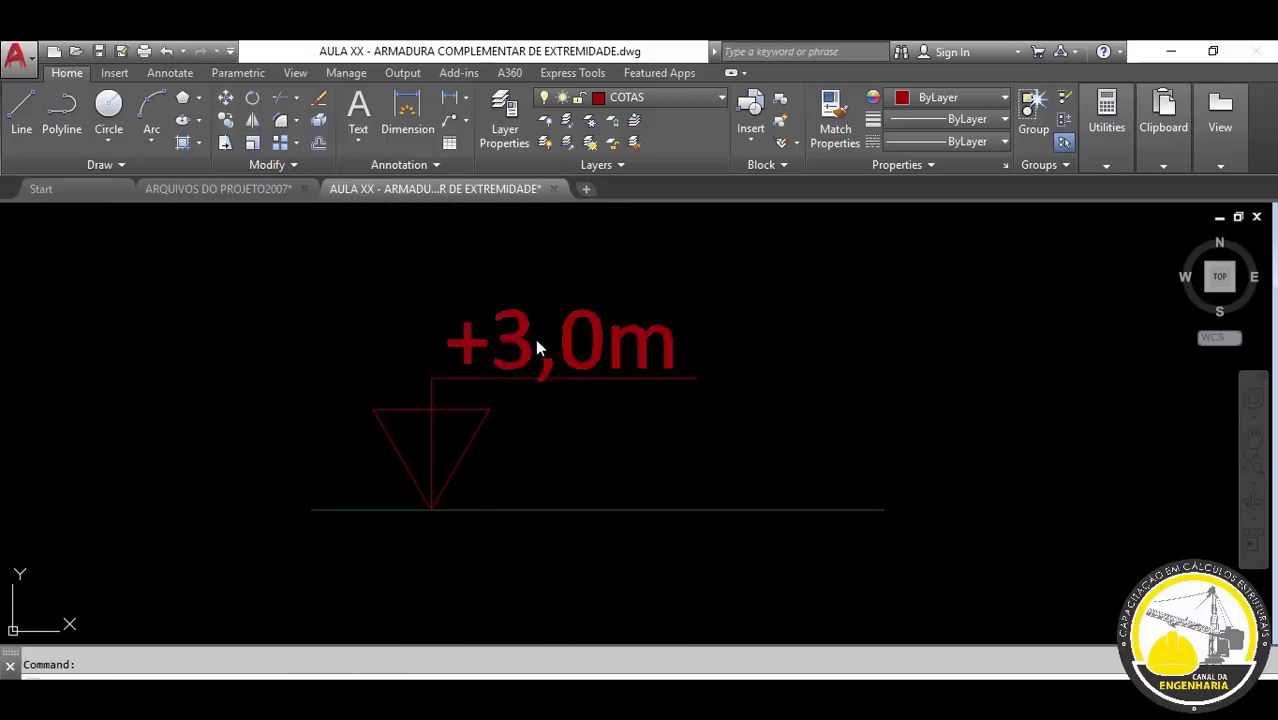
- Change the copied marker's label from +3,0m to 0,0m
double_click(538, 345)
key(BackSpace)
key(BackSpace)
text(0)
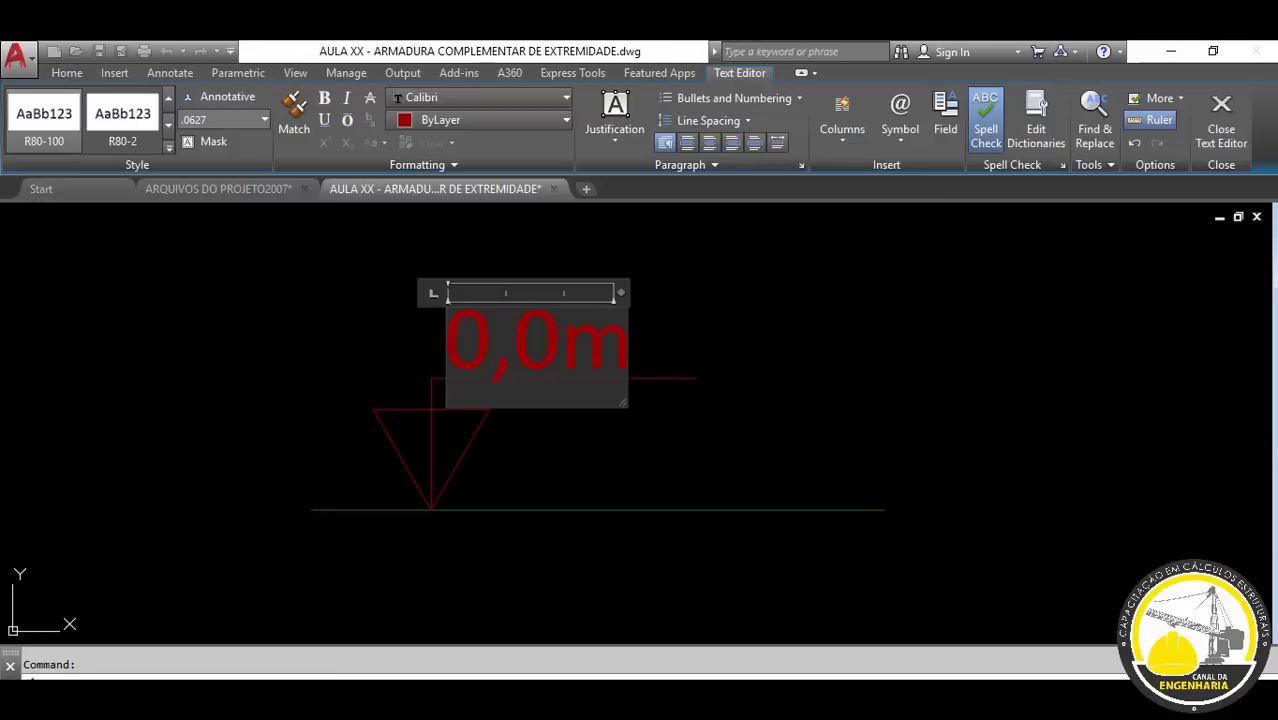
click(784, 345)
scroll(784, 345, down, 3)
scroll(192, 509, down, 2)
scroll(433, 483, down, 1)
scroll(501, 446, down, 2)
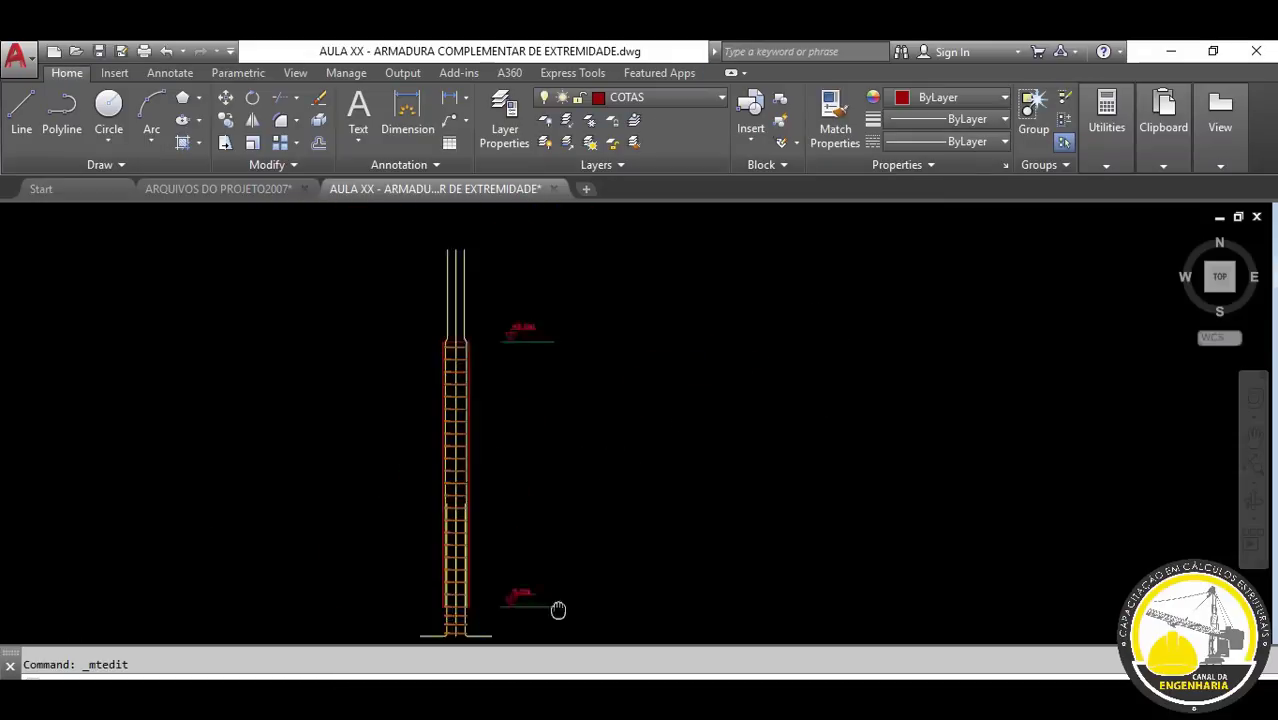
middle_drag(559, 608, 581, 434)
scroll(581, 434, down, 2)
scroll(535, 468, up, 2)
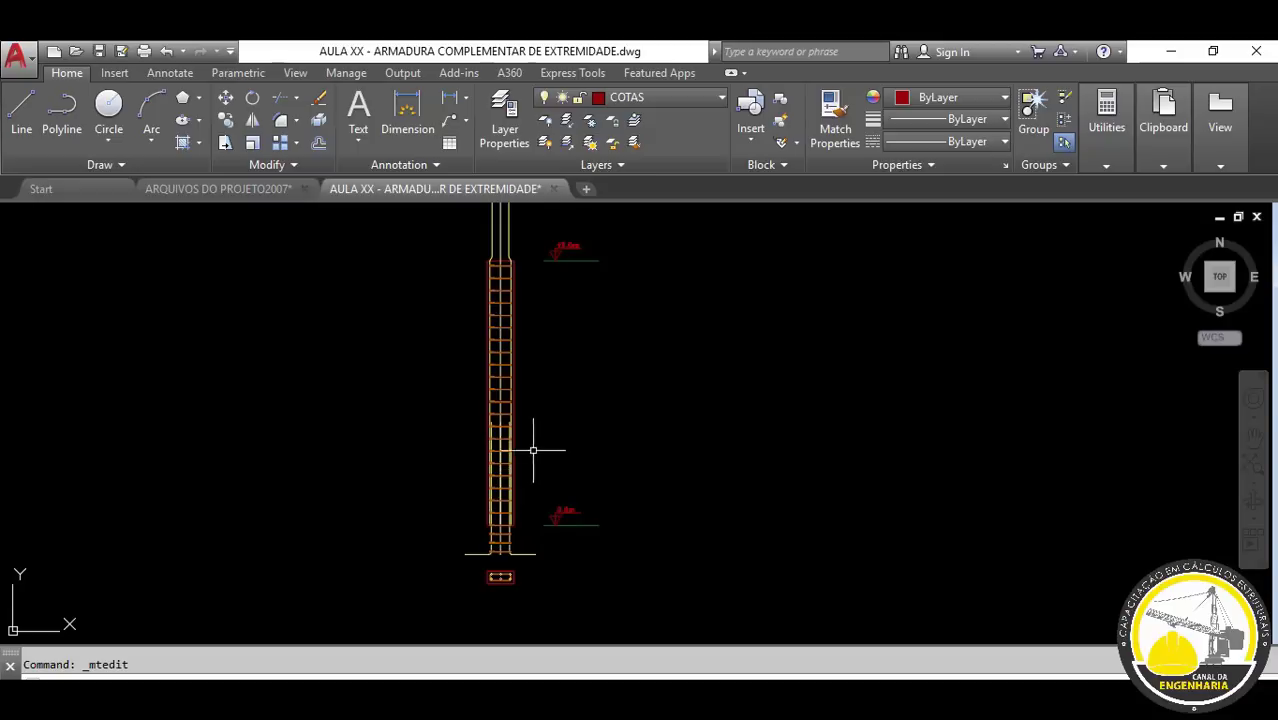
scroll(496, 424, up, 1)
scroll(533, 337, up, 1)
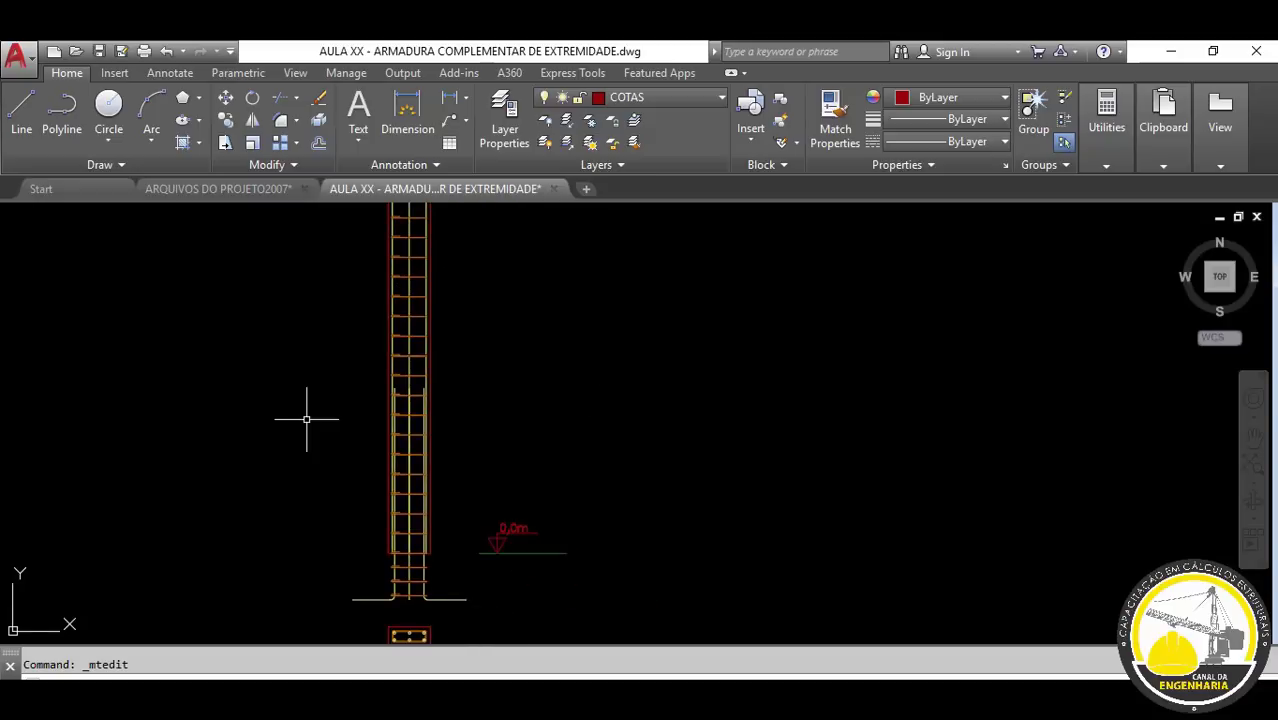
middle_drag(500, 370, 484, 380)
- Draw an angled leader with a rightward horizontal tail from the column's bars
text(l)
key(Return)
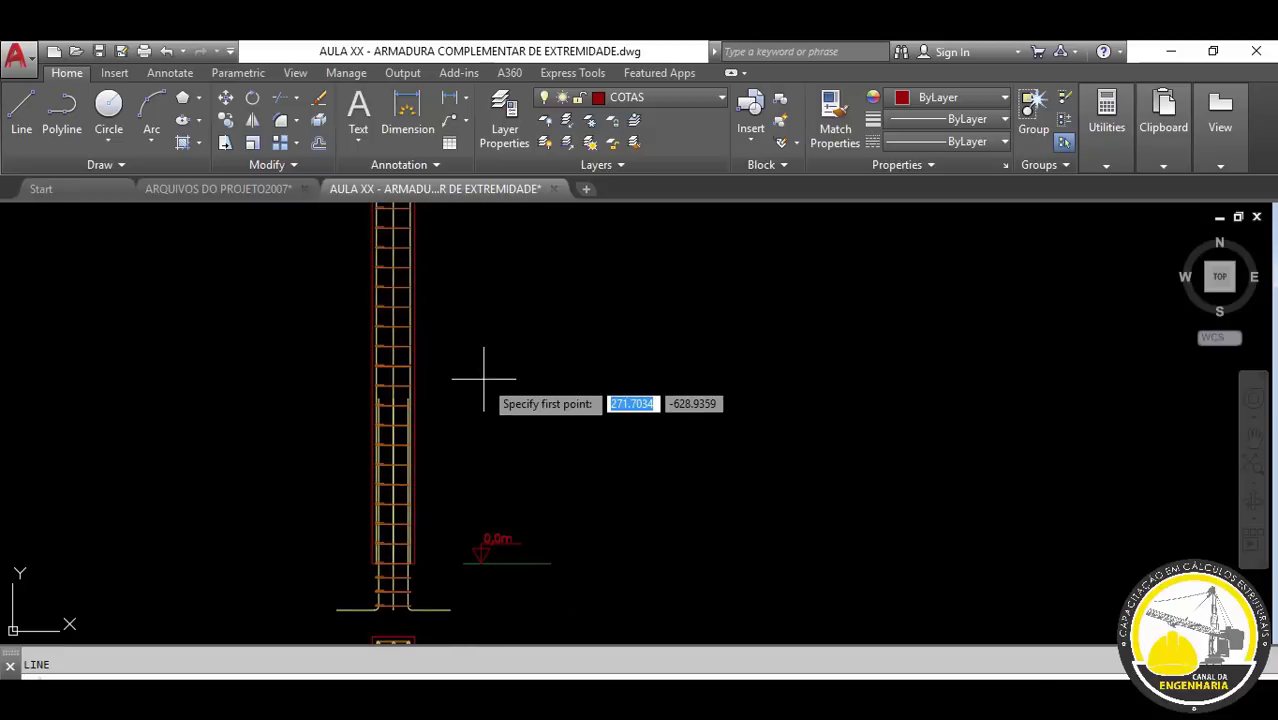
scroll(420, 365, up, 3)
scroll(365, 385, up, 1)
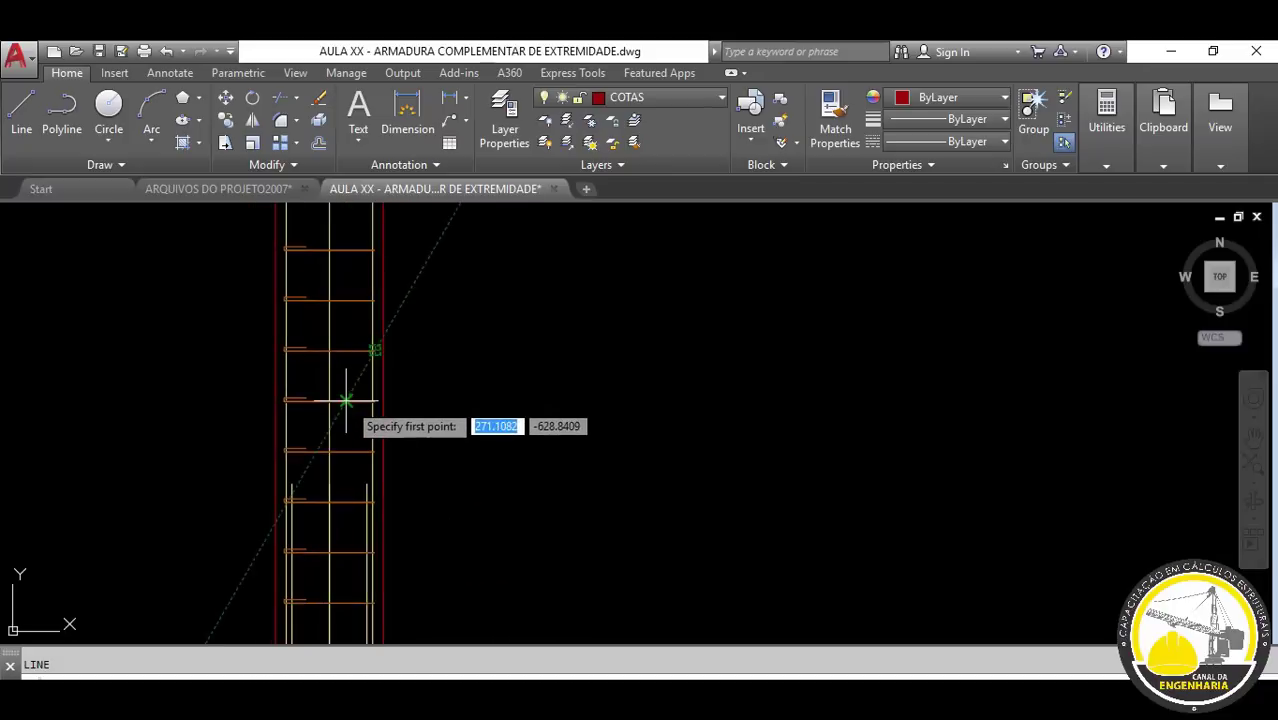
click(345, 398)
click(448, 340)
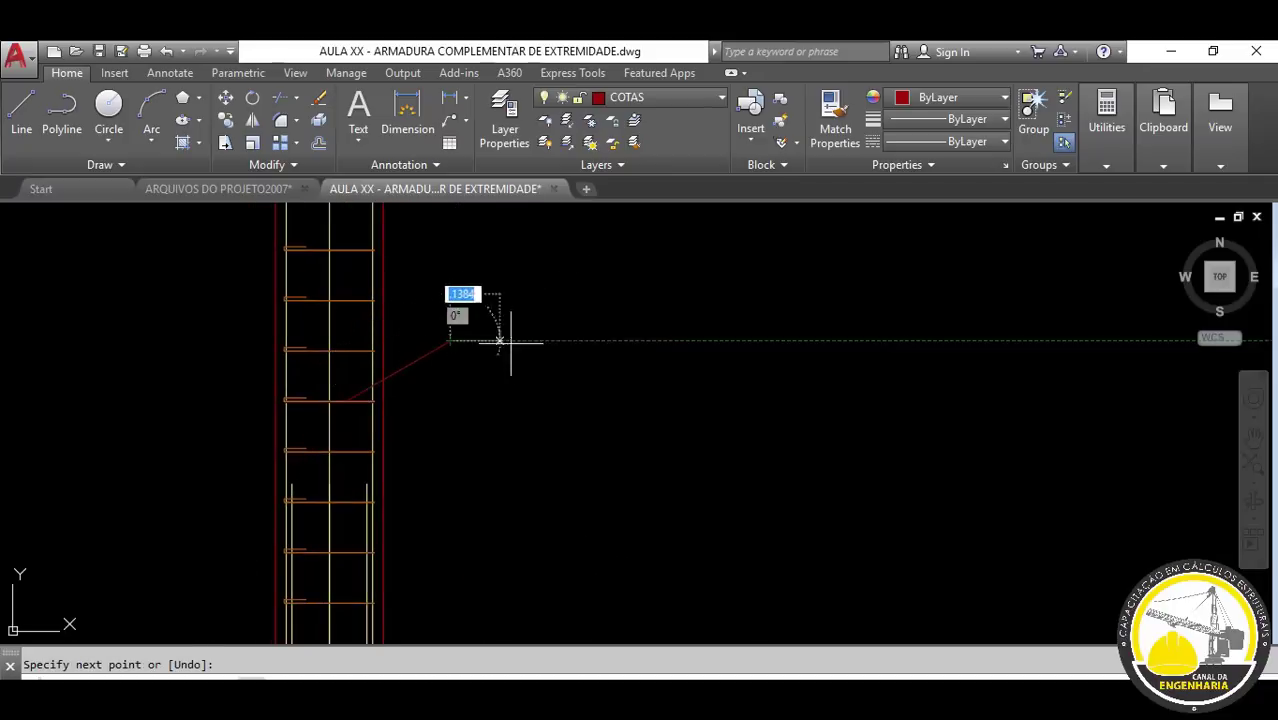
click(680, 340)
key(Escape)
scroll(680, 340, down, 4)
middle_drag(640, 380, 565, 465)
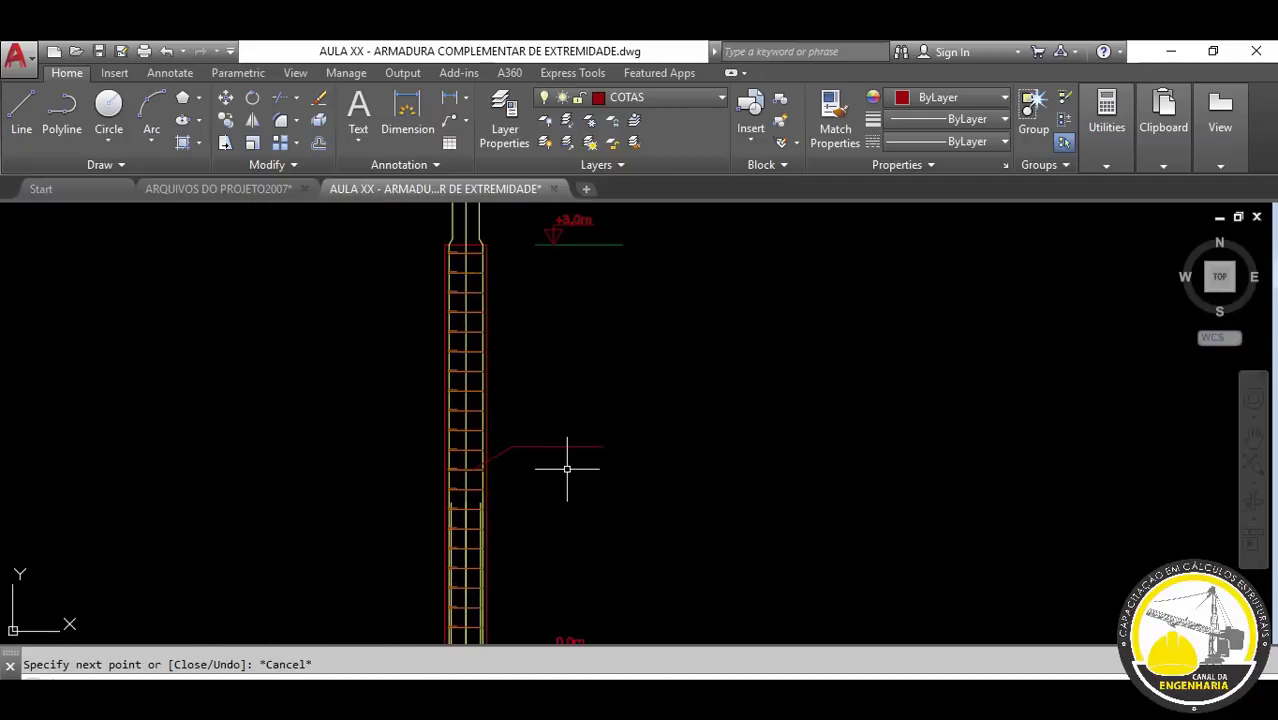
- Draw a second angled leader with a rightward horizontal tail beside the column
key(Return)
scroll(456, 365, up, 2)
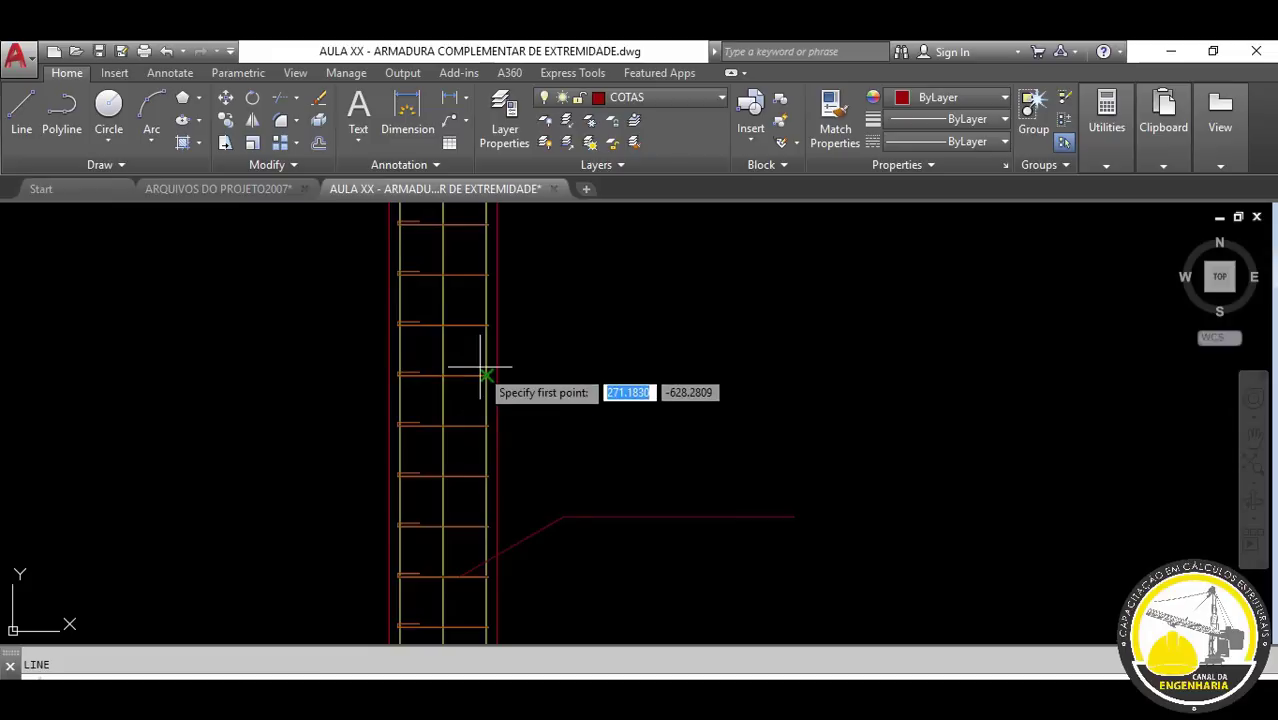
click(488, 348)
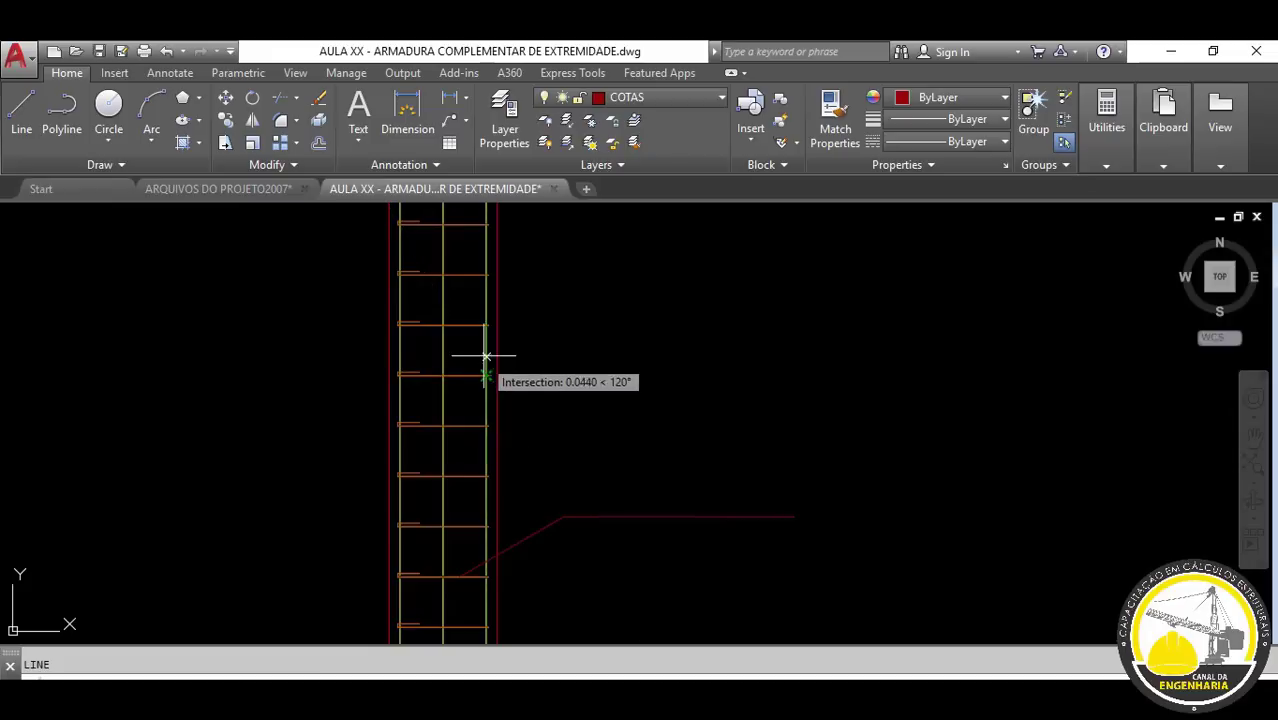
click(565, 300)
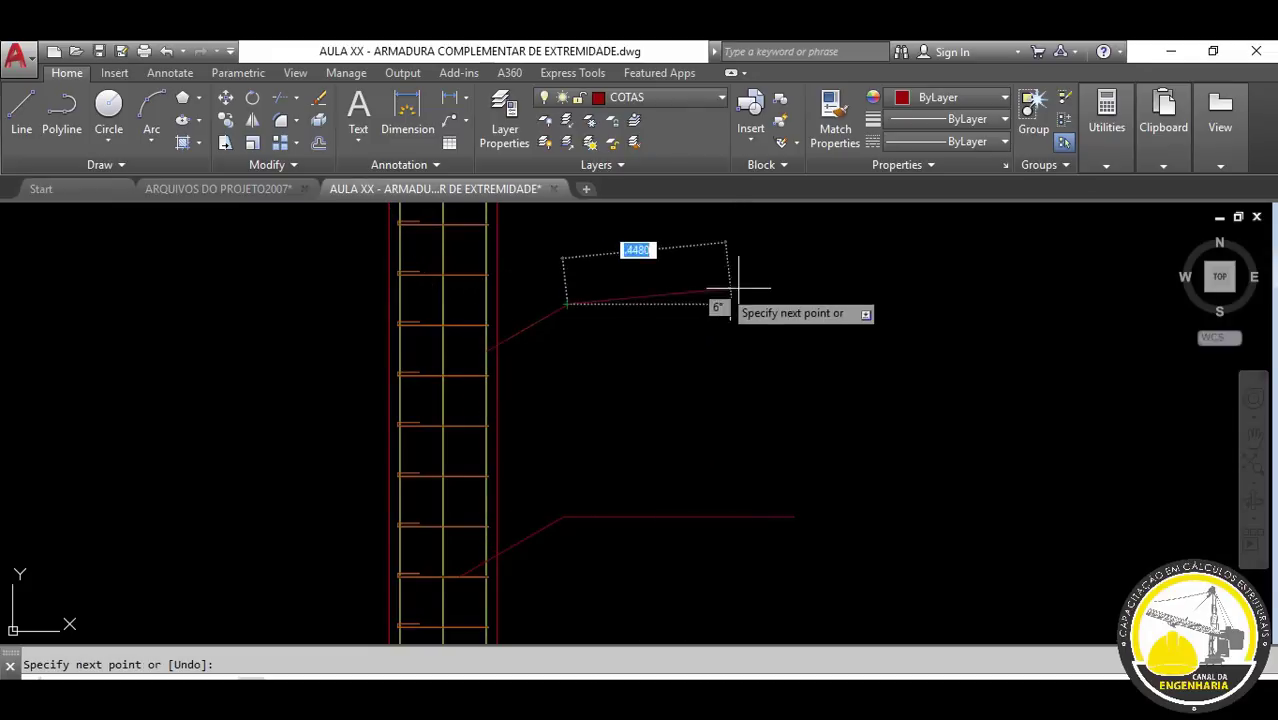
click(787, 309)
key(Escape)
scroll(622, 317, down, 4)
middle_drag(622, 317, 565, 434)
- Draw an angled leader with a leftward horizontal tail, then select the bent base bar
text(l)
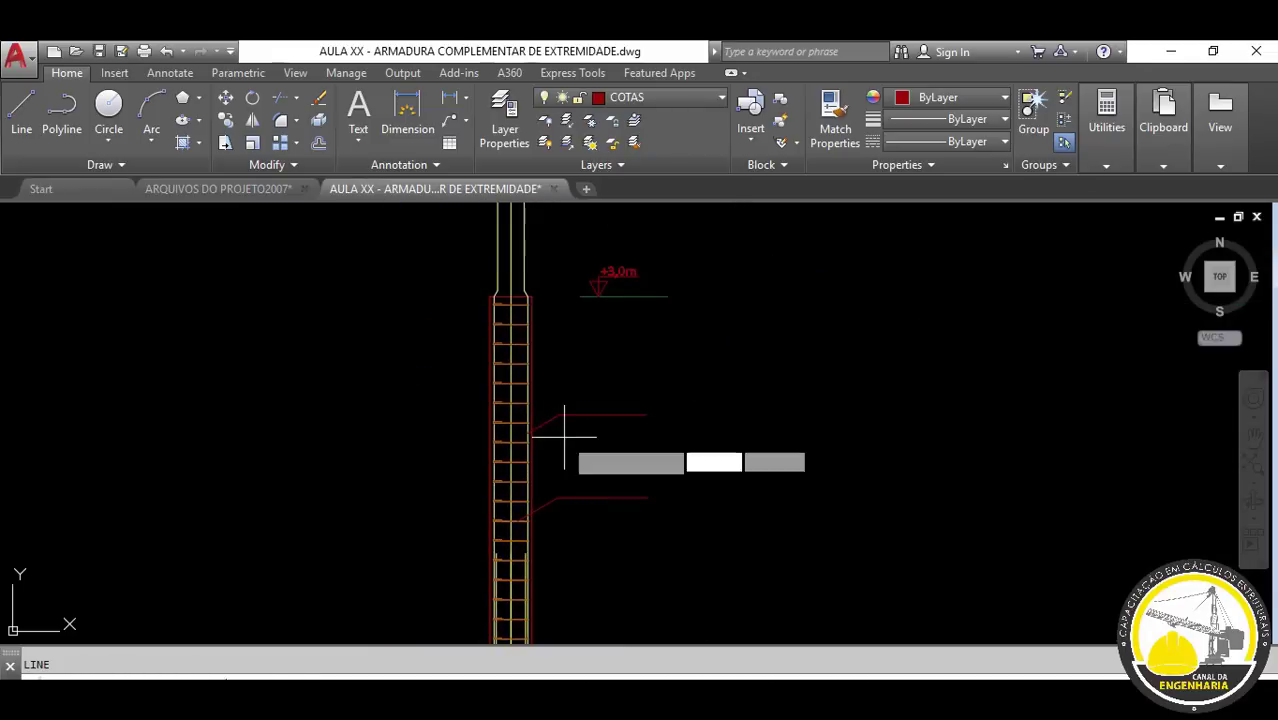
key(Return)
scroll(540, 358, up, 2)
scroll(540, 358, up, 2)
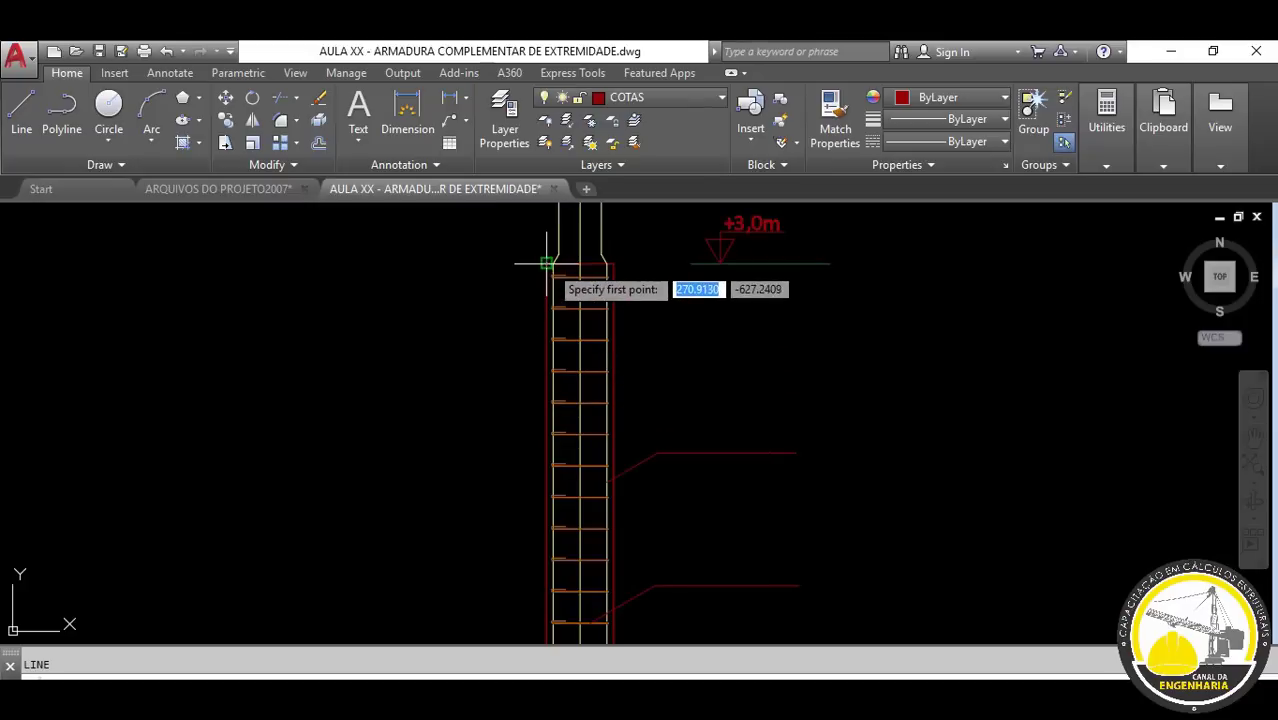
click(535, 333)
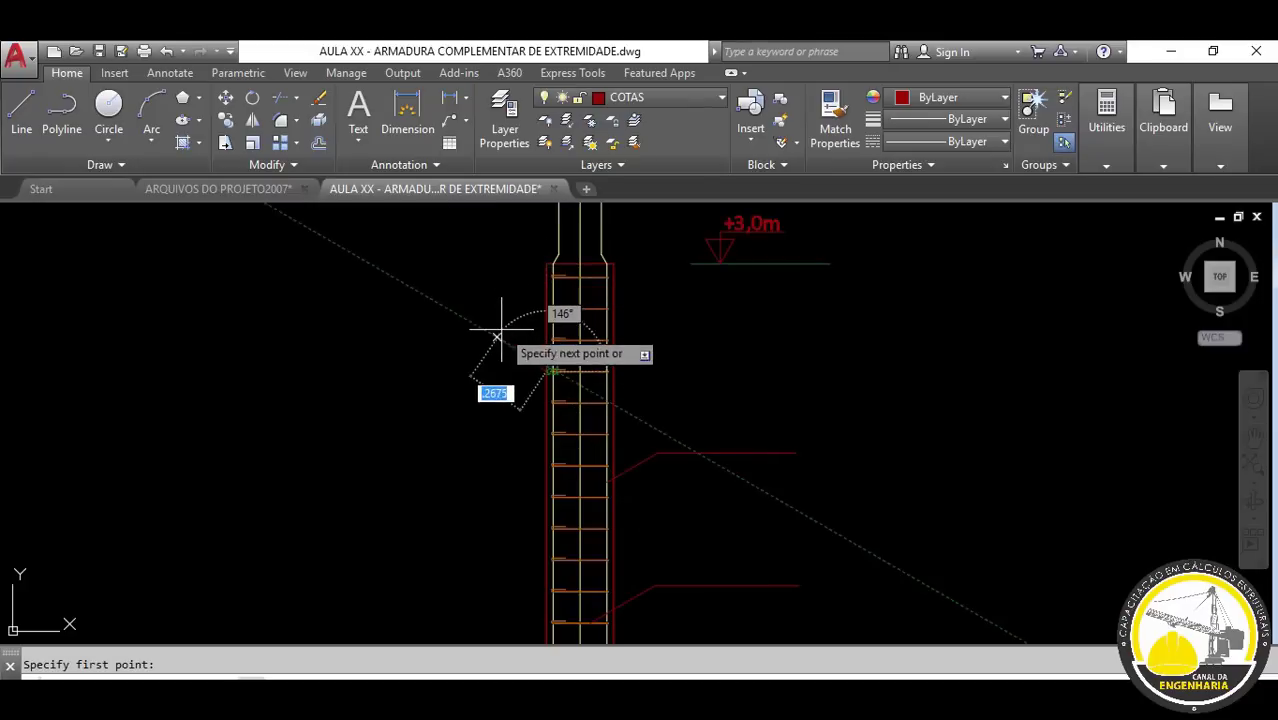
click(497, 335)
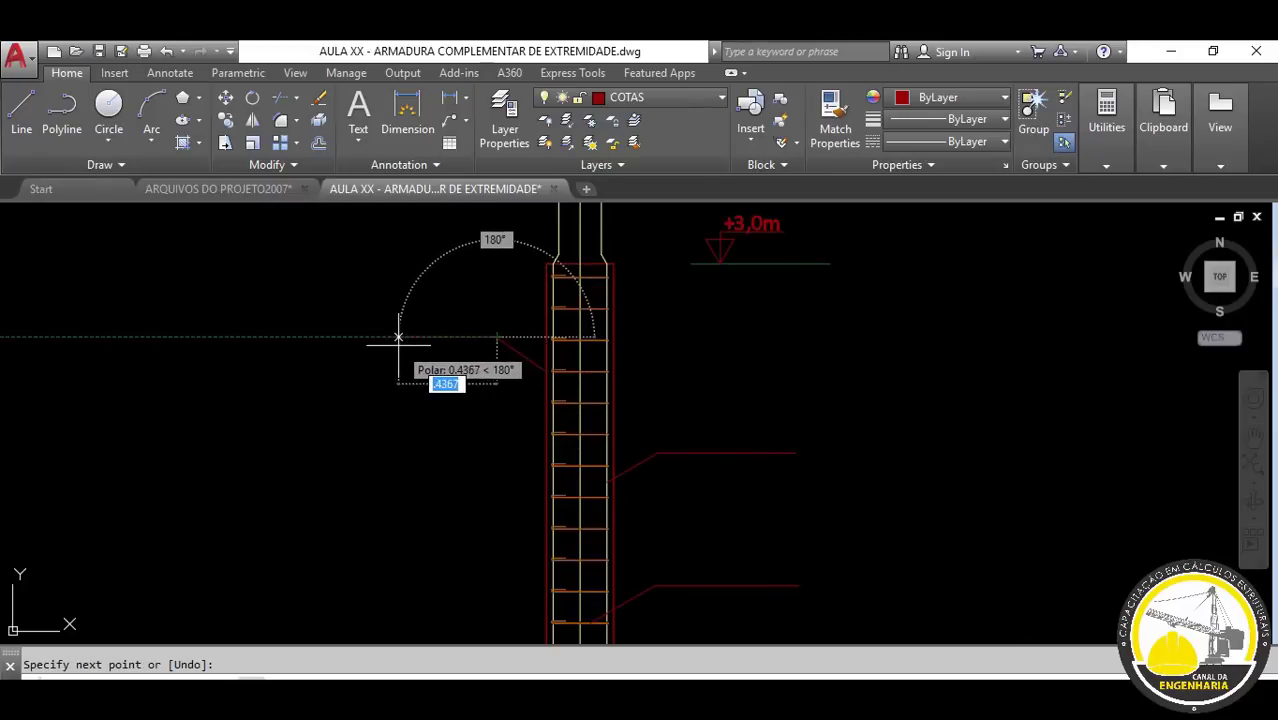
click(398, 338)
key(Escape)
scroll(499, 342, down, 5)
scroll(527, 285, up, 4)
scroll(533, 422, up, 1)
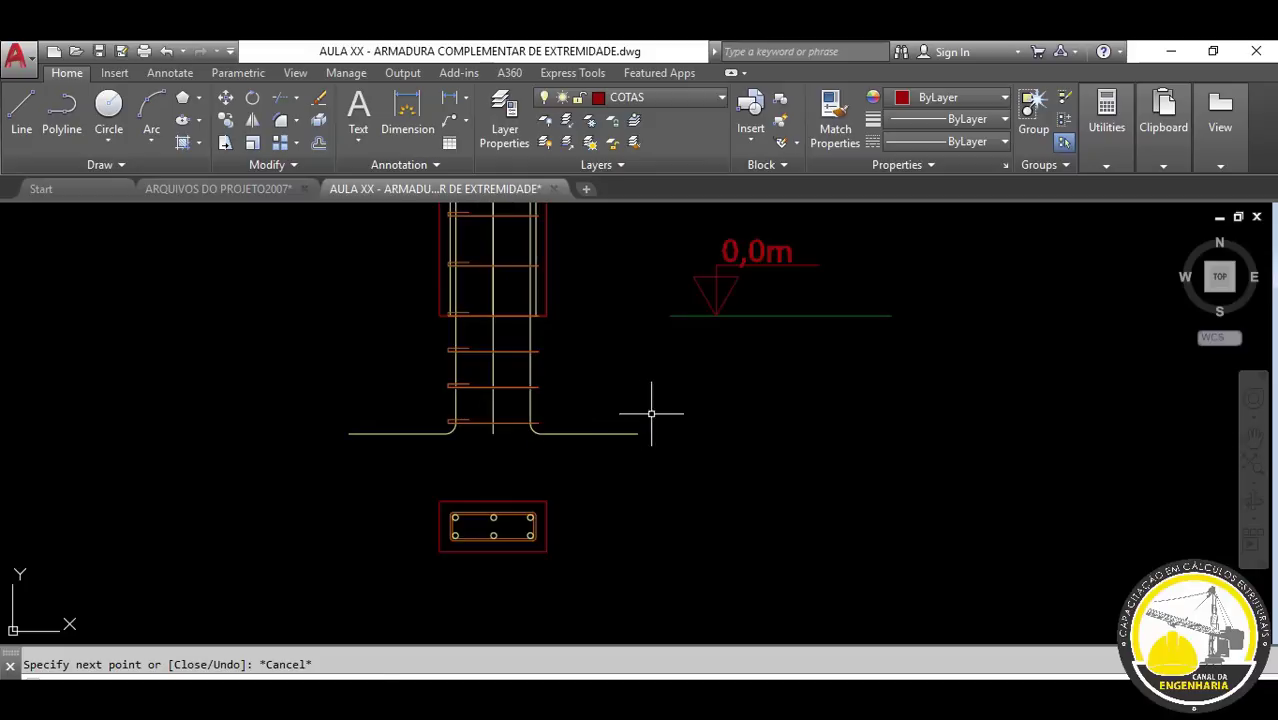
click(651, 413)
click(574, 469)
- Copy the L-shaped bent base bar to the right of the column
text(o)
key(Return)
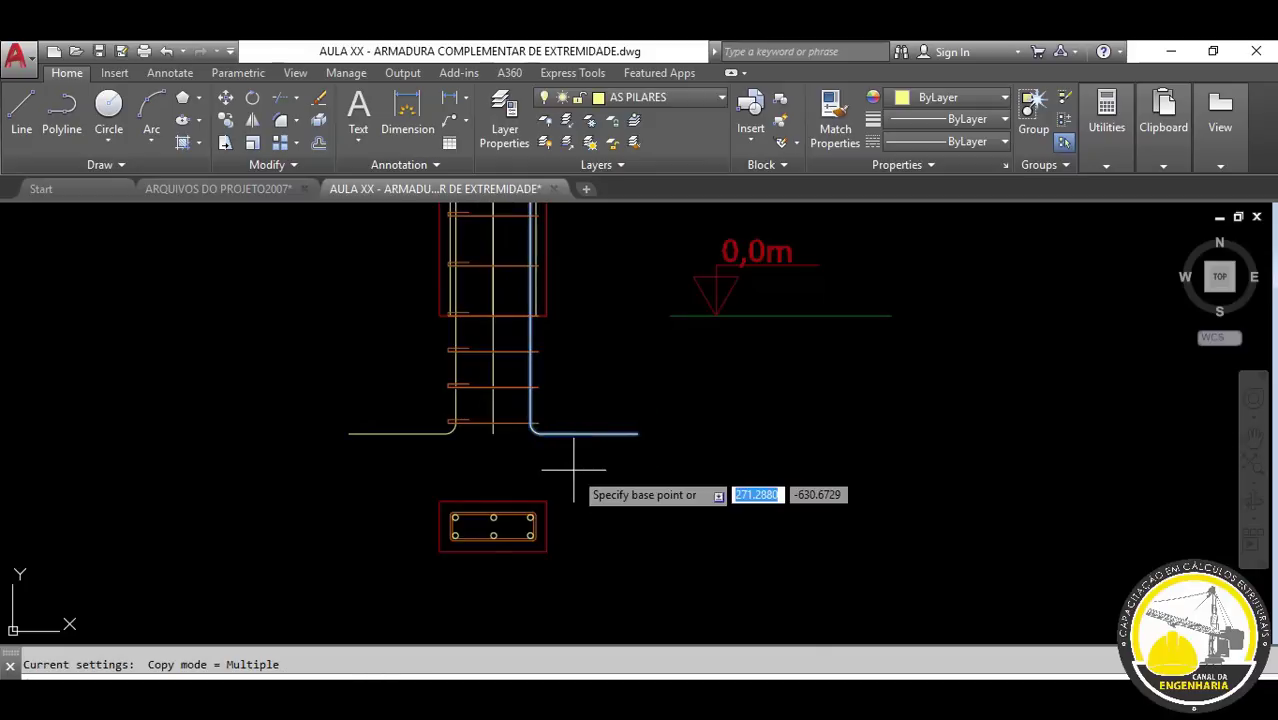
click(573, 467)
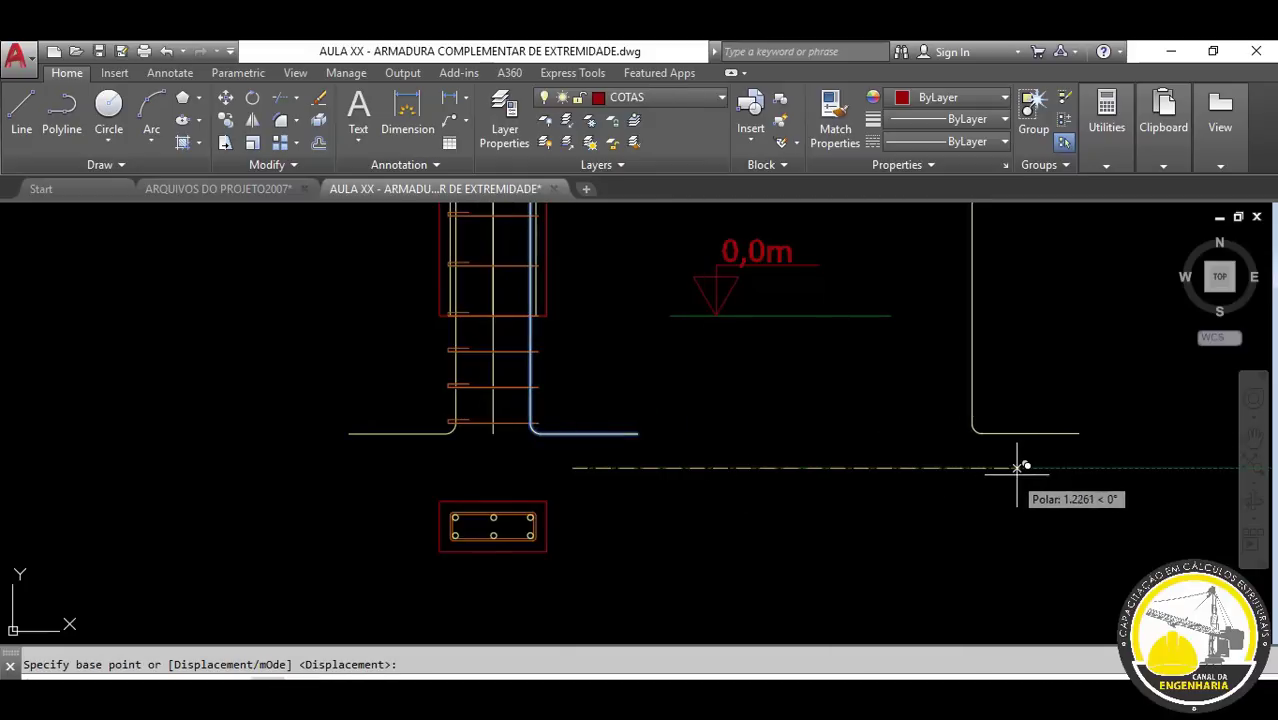
click(1020, 467)
key(Escape)
scroll(785, 487, down, 8)
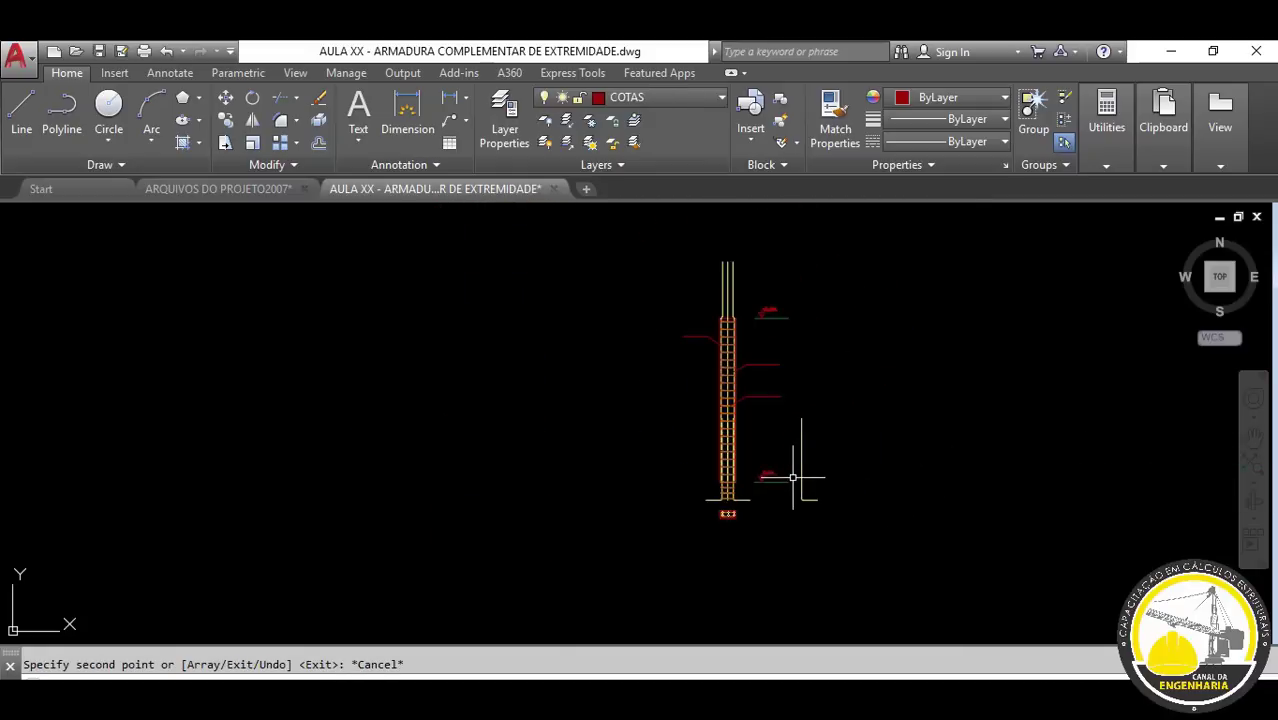
scroll(792, 477, up, 3)
scroll(757, 413, up, 3)
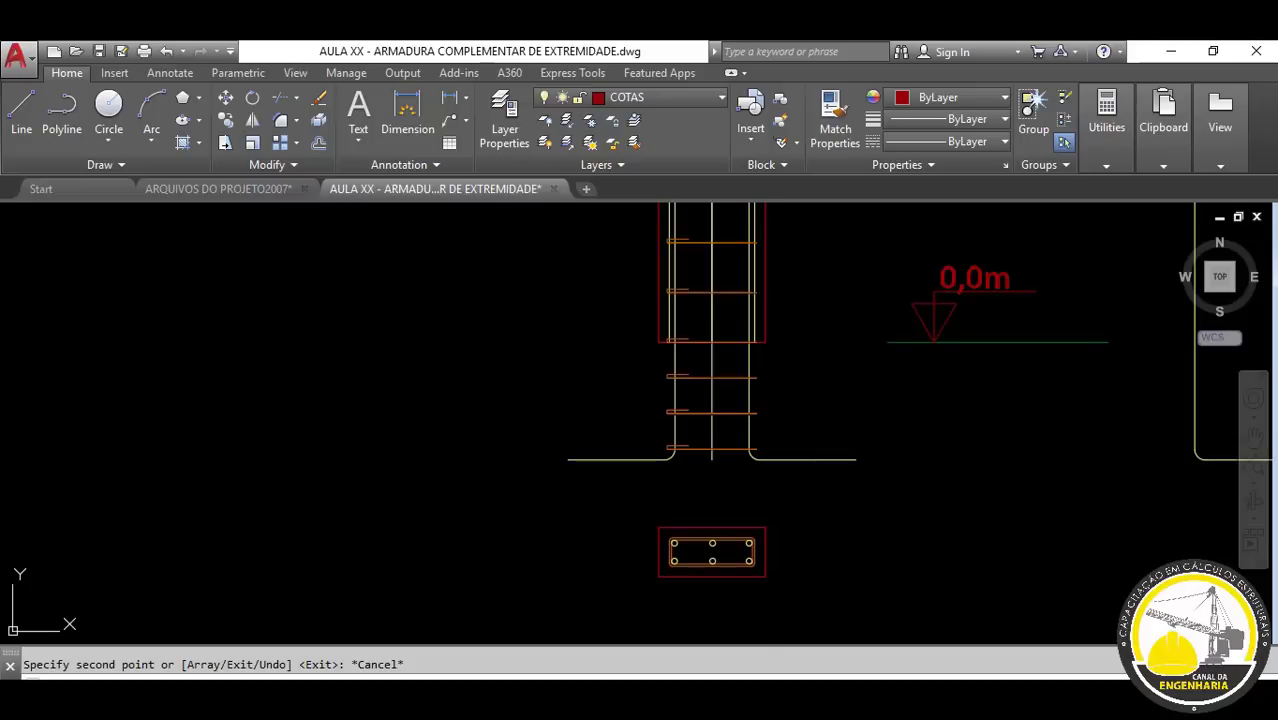
- Copy the vertical longitudinal bar beside it on the right
click(756, 340)
text(cp)
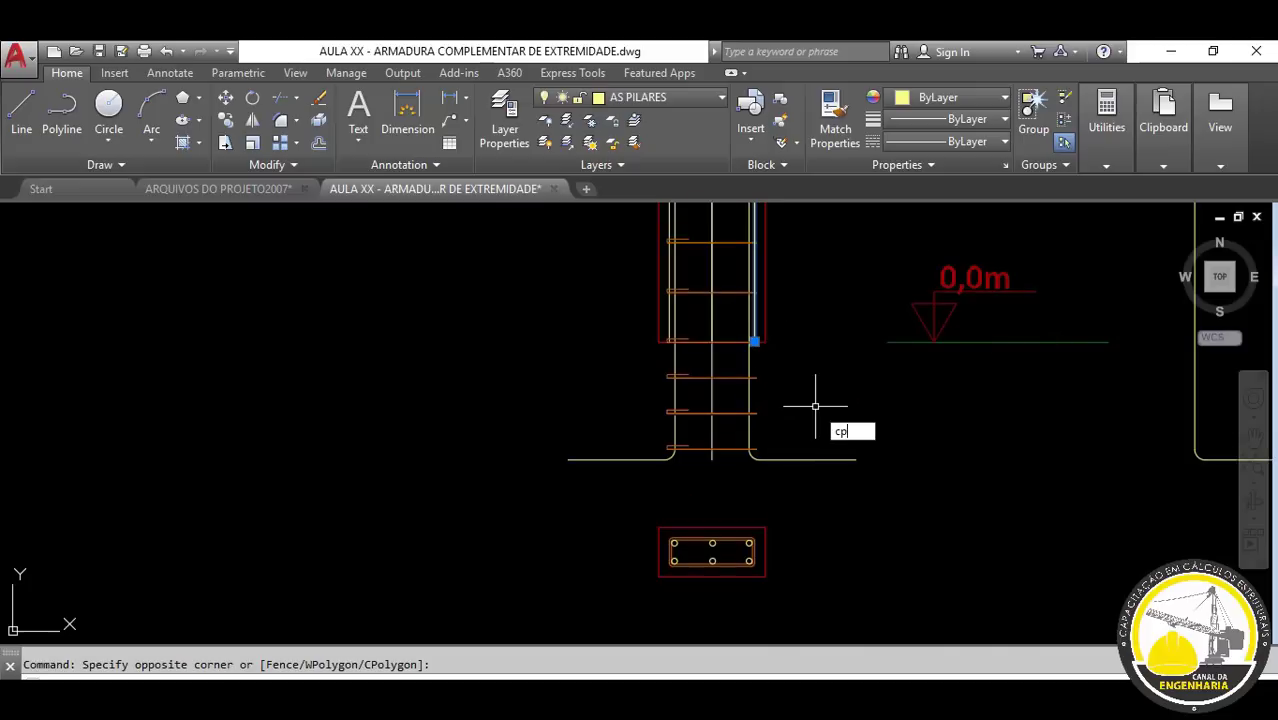
key(Return)
click(822, 398)
scroll(822, 398, down, 3)
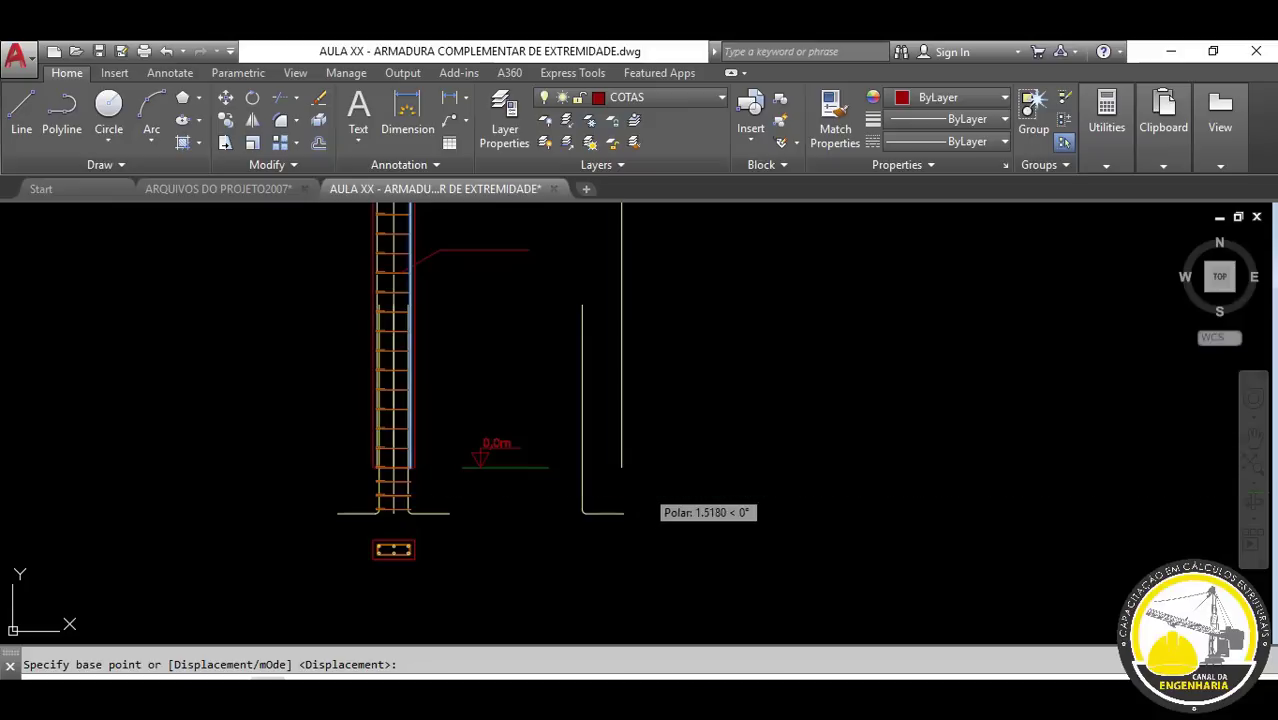
key(Escape)
scroll(542, 528, down, 2)
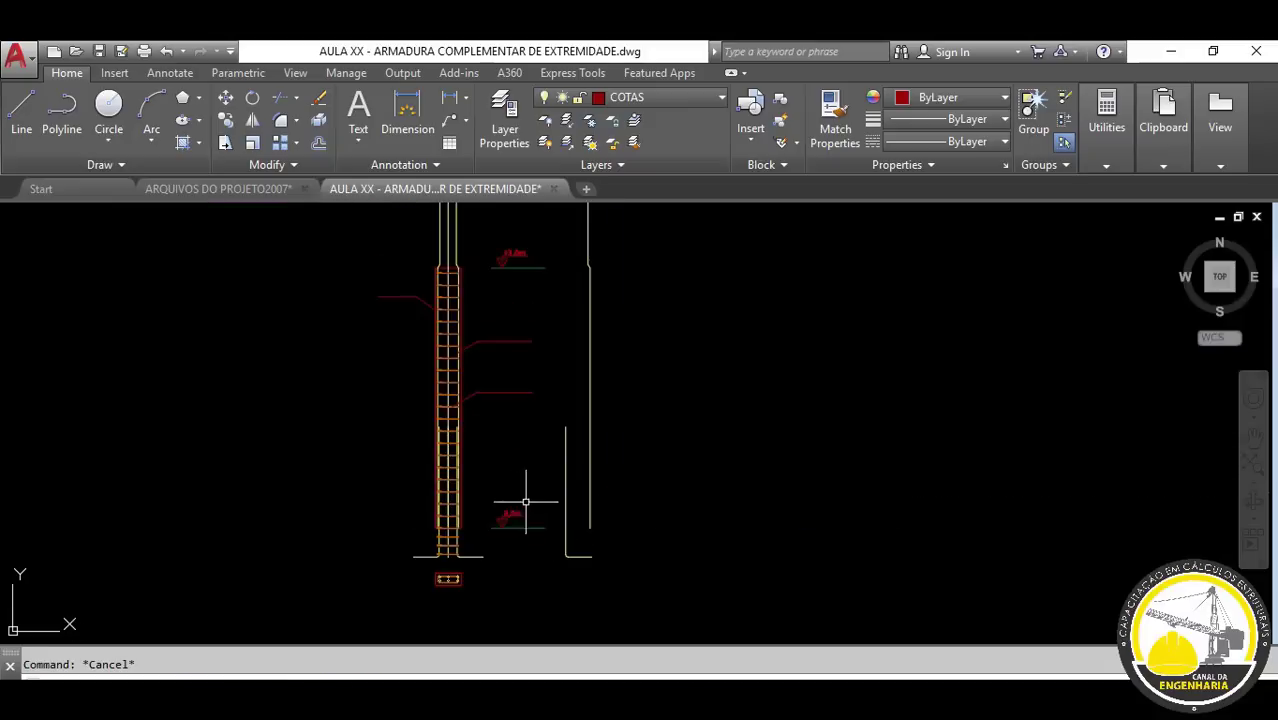
middle_drag(525, 502, 577, 565)
- Copy the +3,0m level text onto the leader beside the column
scroll(555, 300, up, 5)
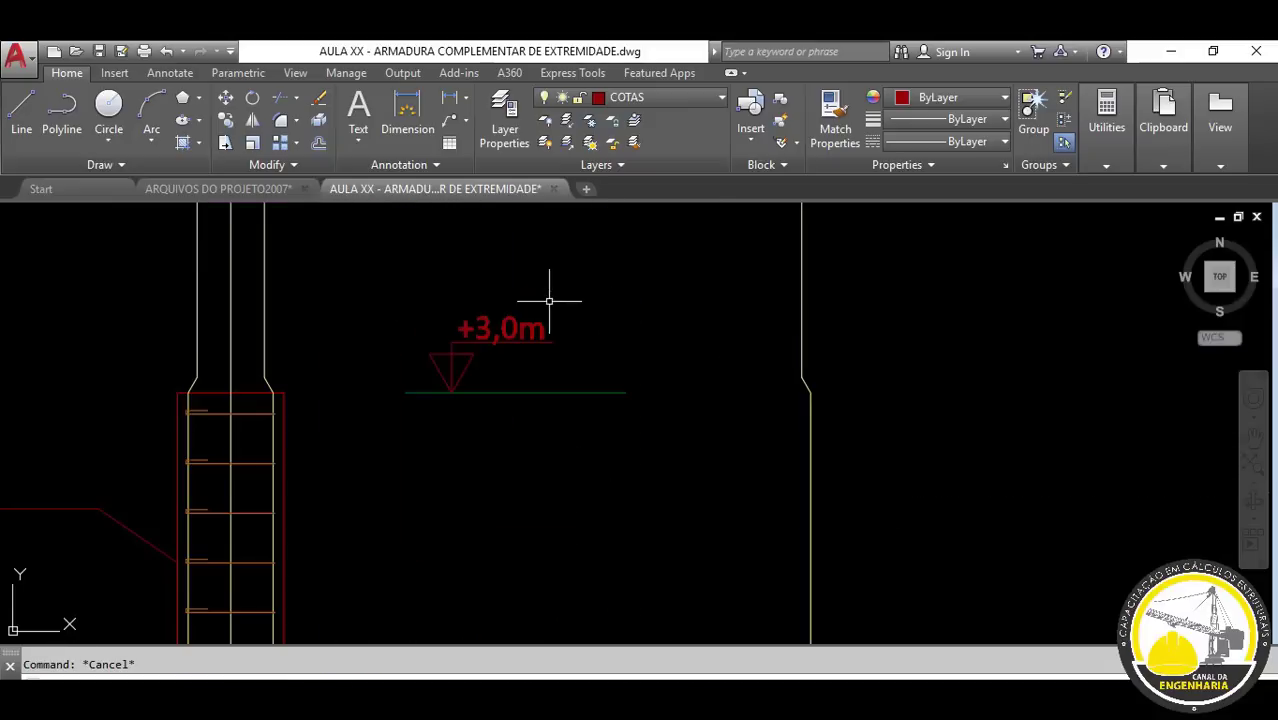
click(590, 300)
click(486, 329)
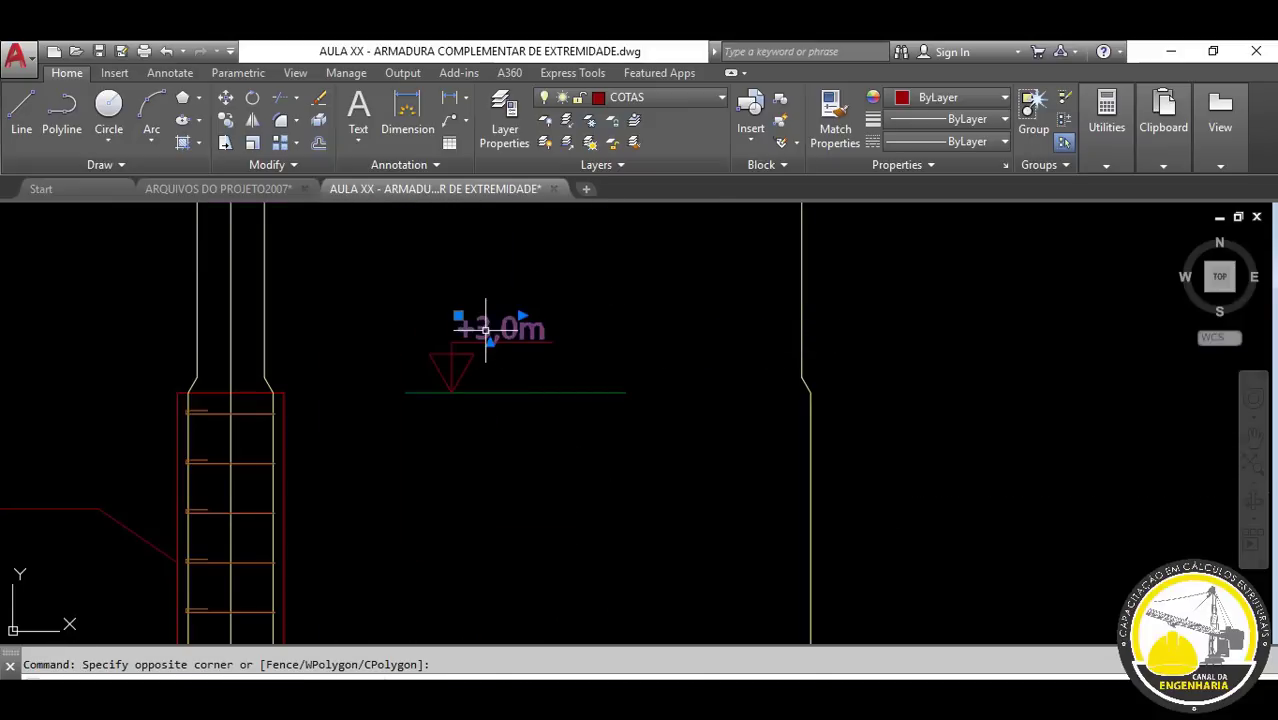
text(cp)
key(Return)
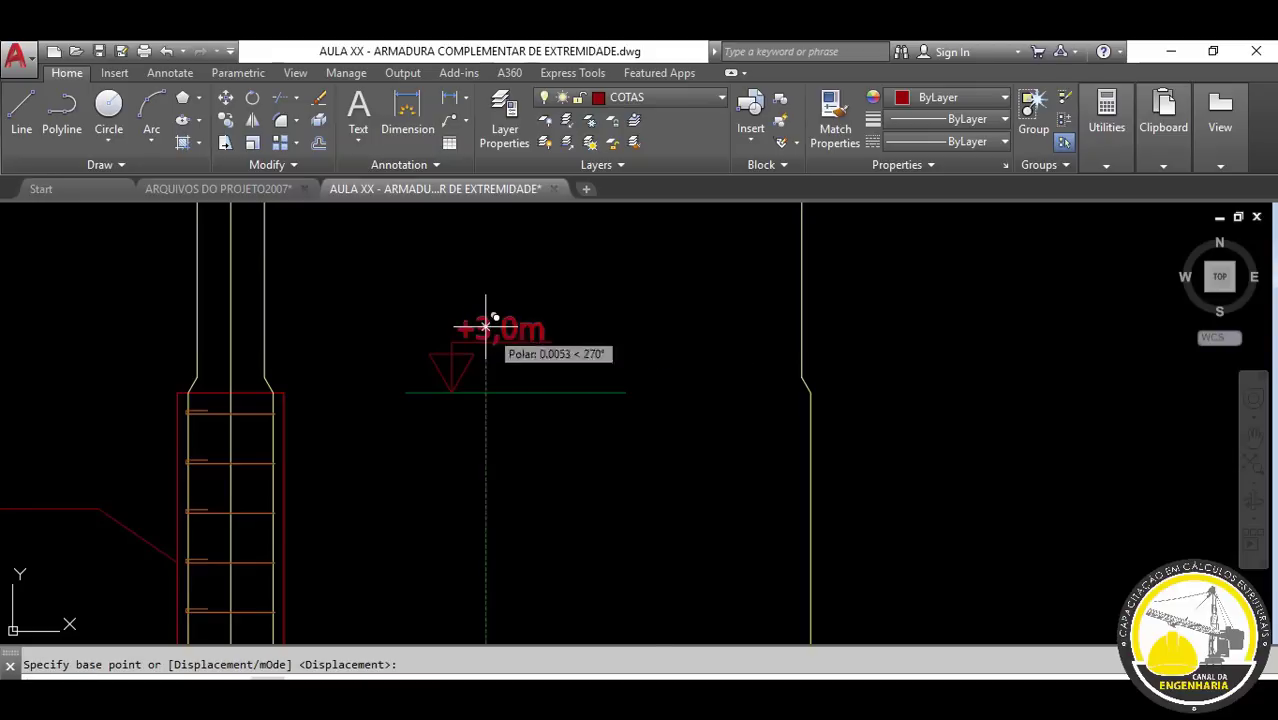
click(490, 330)
scroll(514, 320, down, 4)
scroll(375, 350, up, 5)
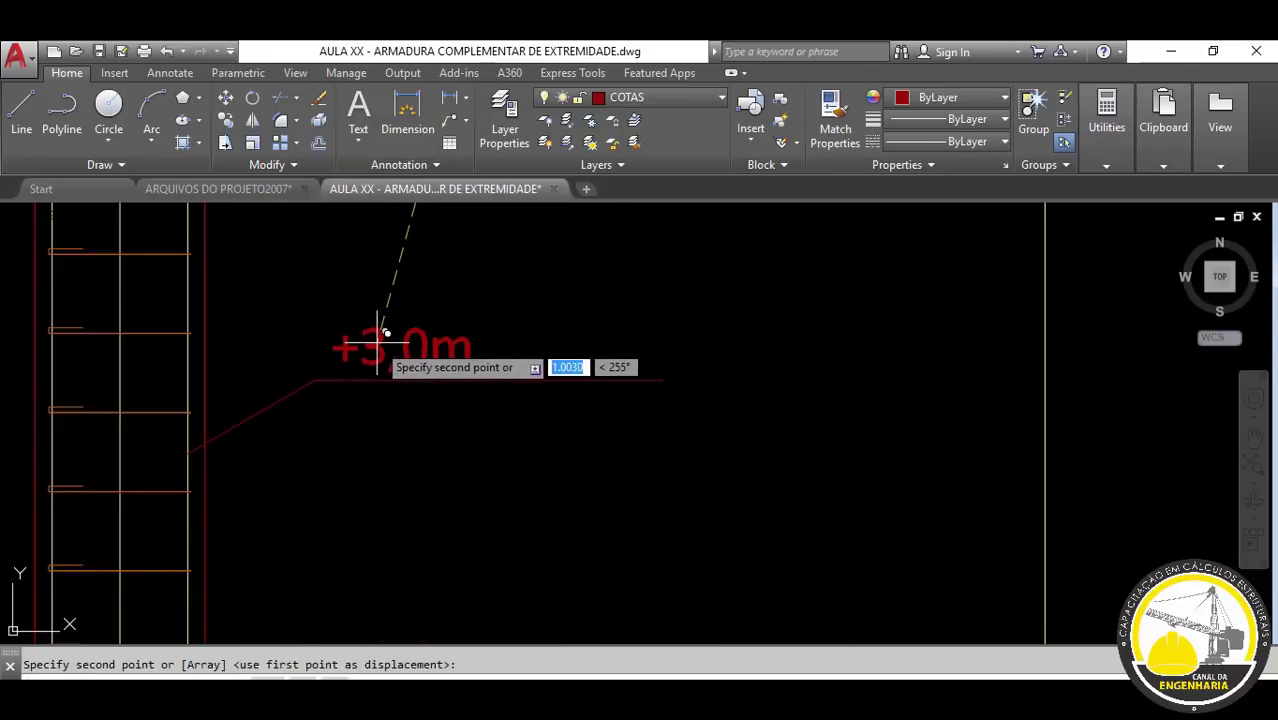
key(Escape)
- Change the copied text to 6 Ø16mm using the diameter symbol, fitted on one line
double_click(447, 370)
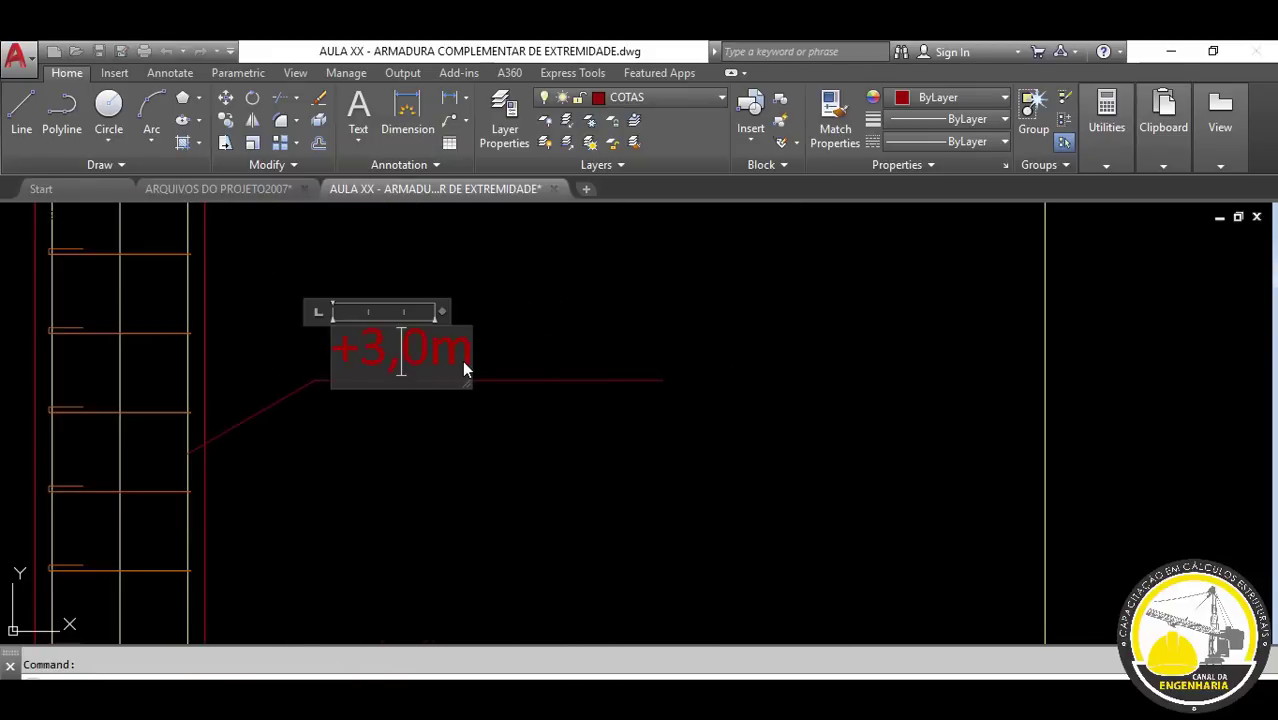
key(shift+Left)
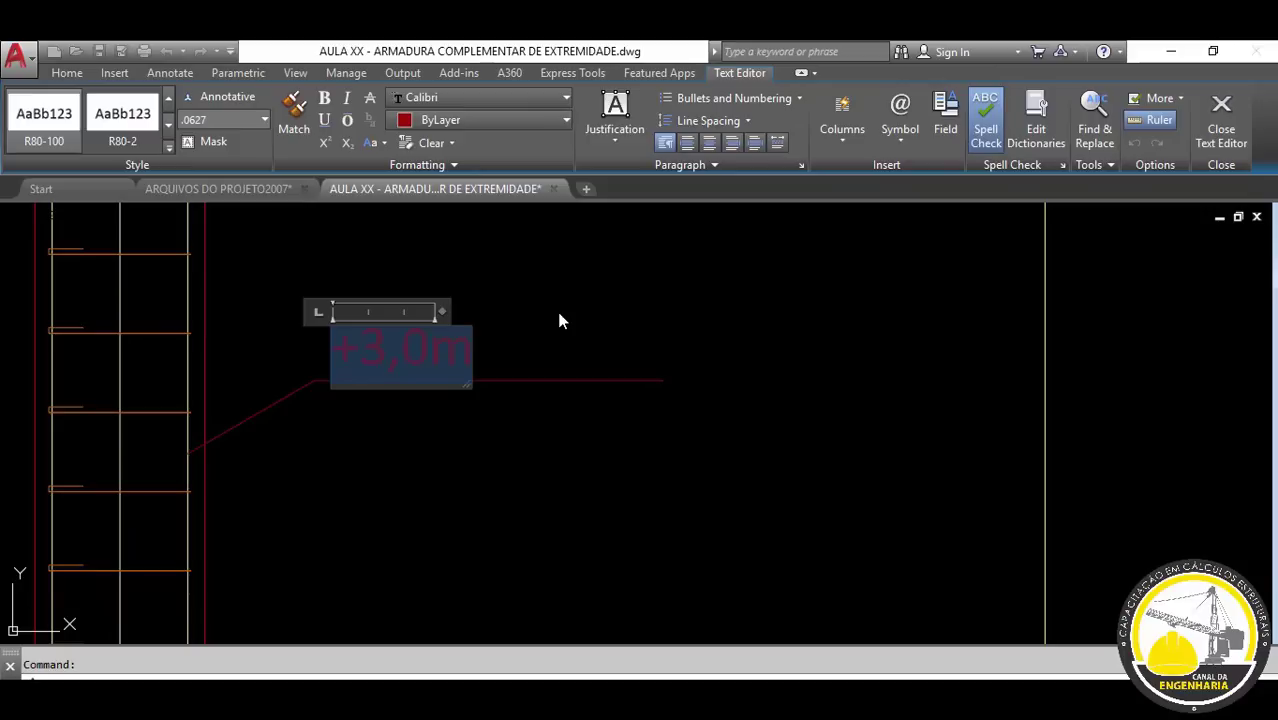
key(Delete)
click(900, 118)
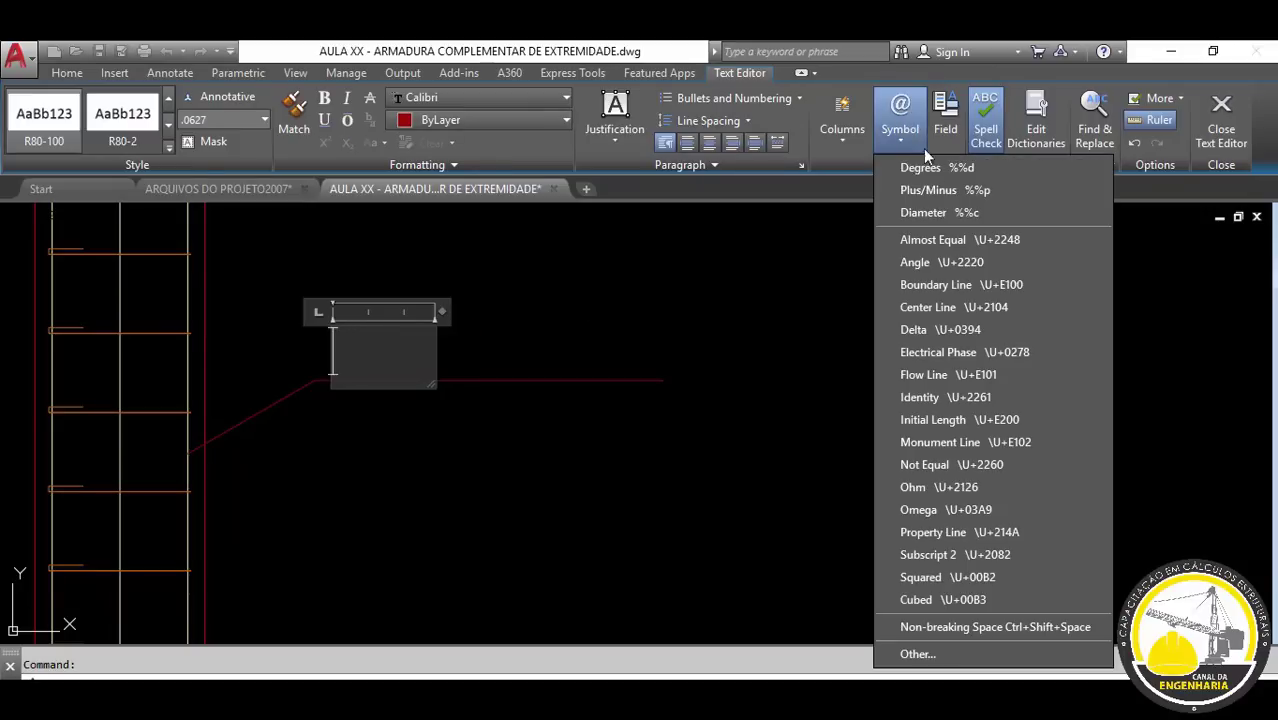
click(950, 212)
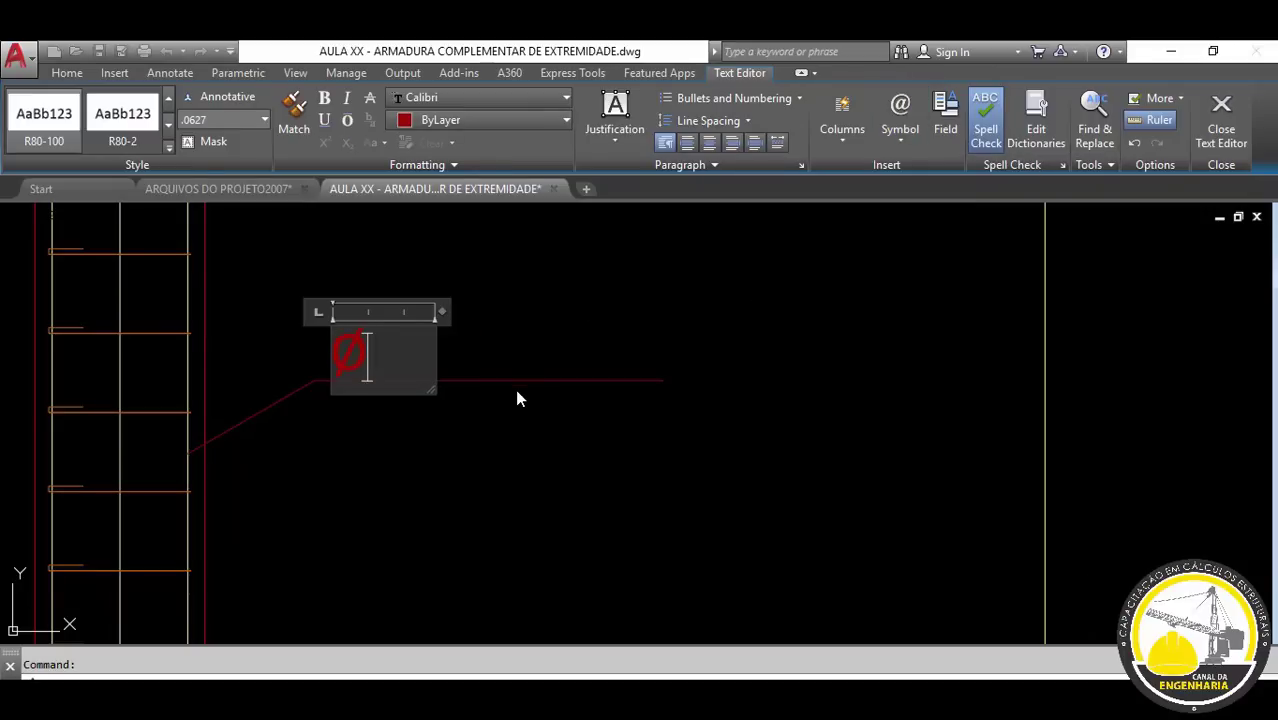
text(16m)
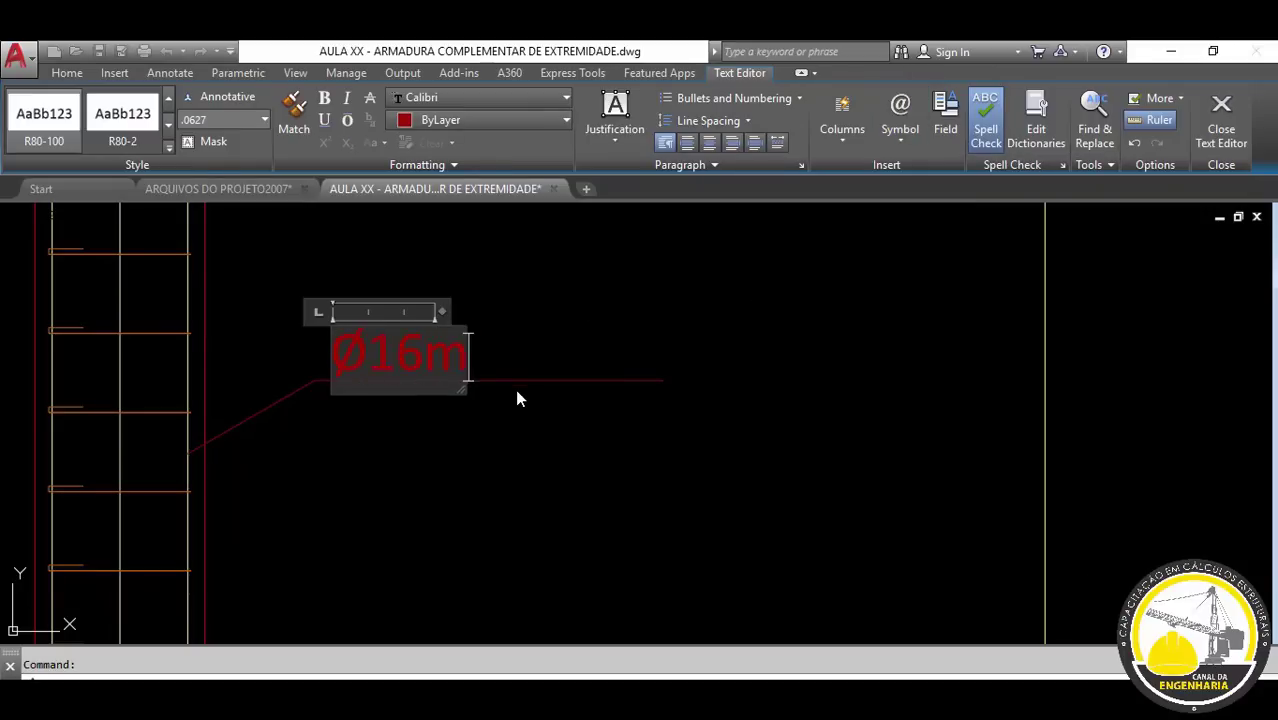
text(m)
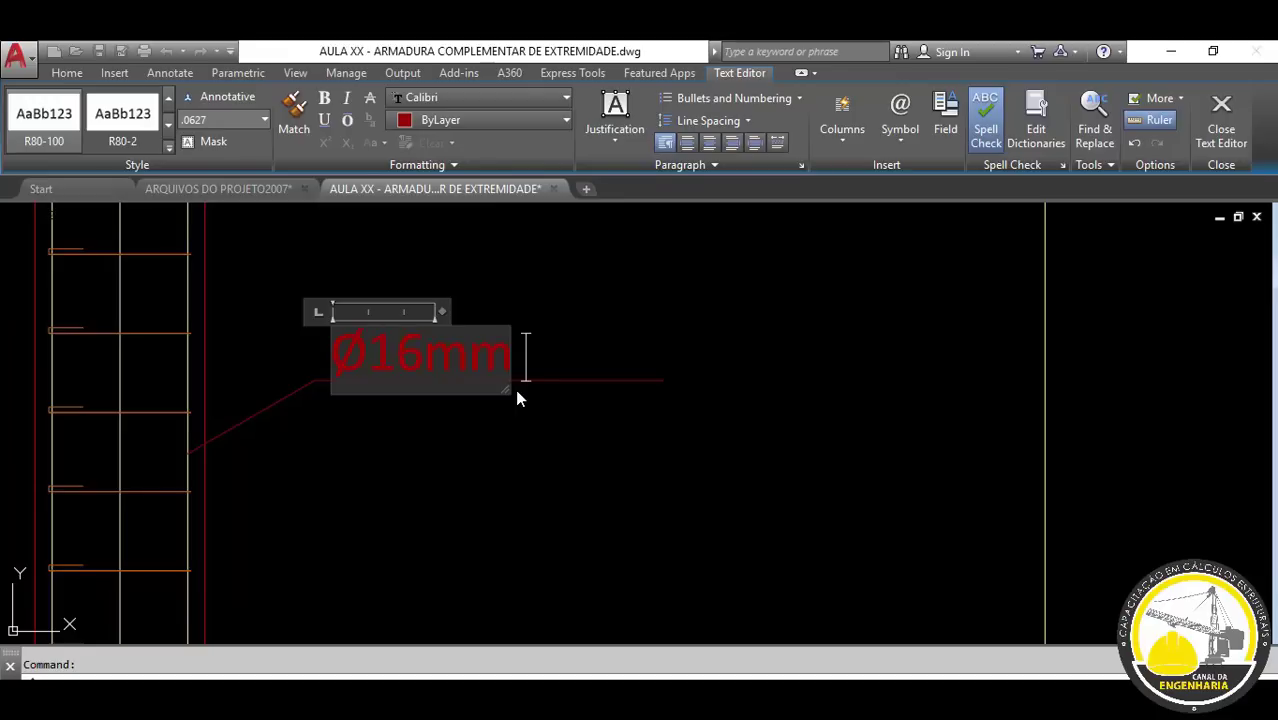
key(Left)
key(Left)
key(Left)
key(Left)
key(Left)
text(6)
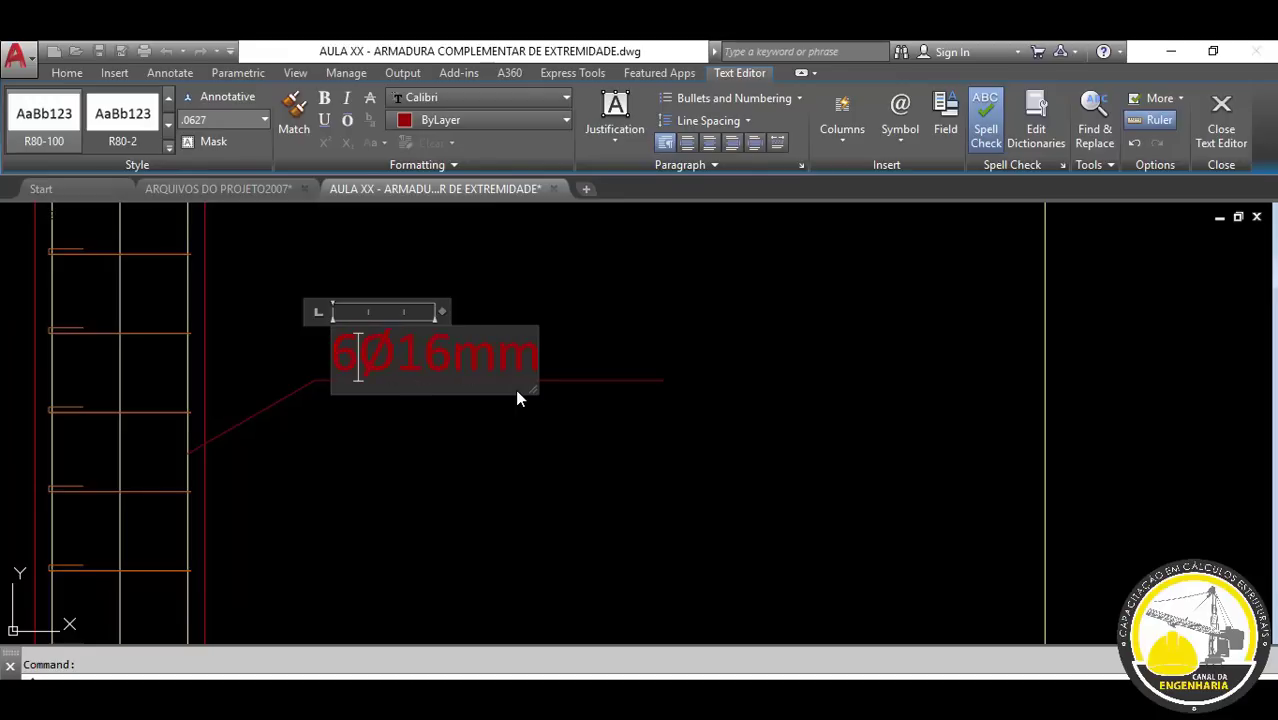
key(Return)
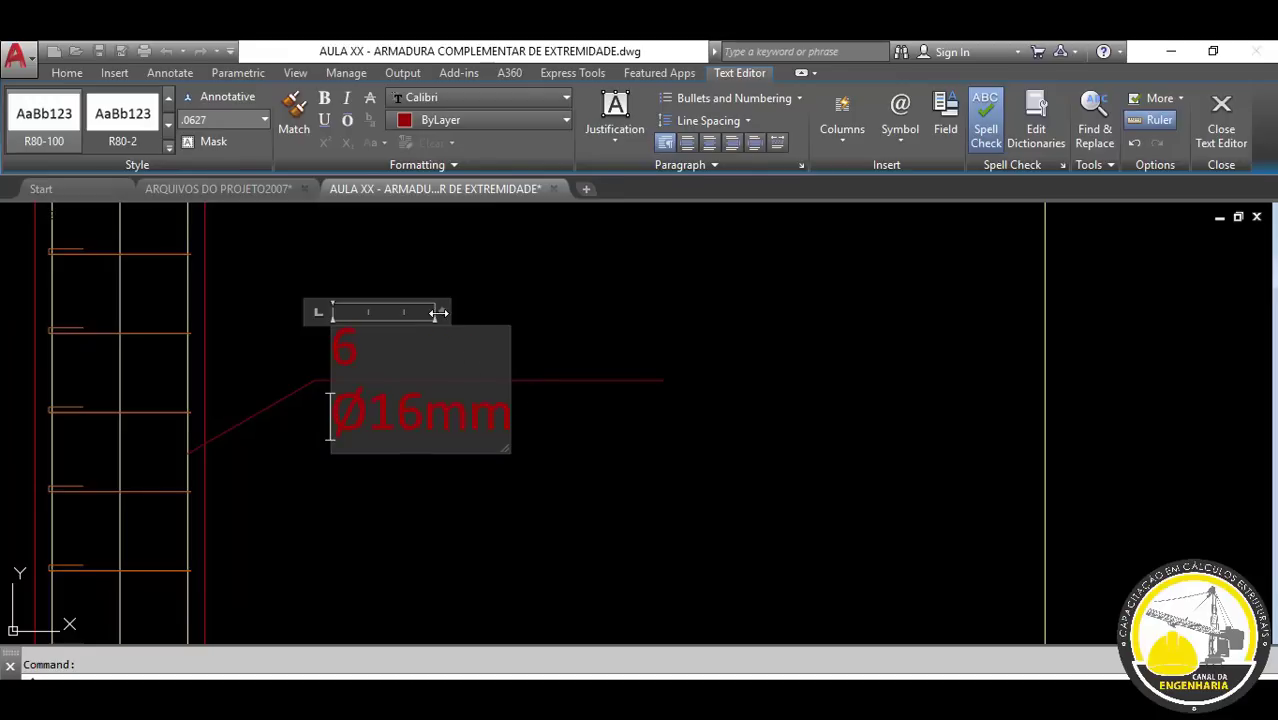
drag(441, 312, 570, 311)
click(730, 315)
- Copy the 6 Ø16mm annotation onto the lower leader
scroll(608, 348, down, 3)
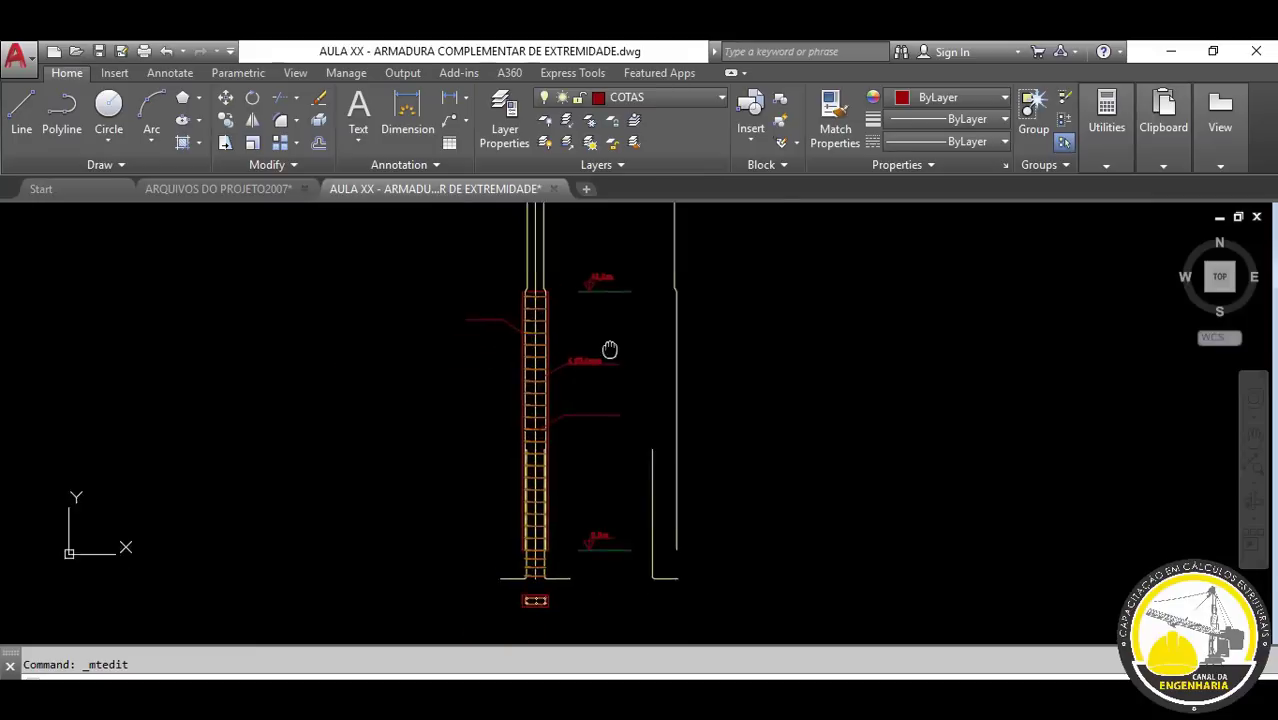
scroll(620, 325, up, 3)
click(626, 322)
click(511, 358)
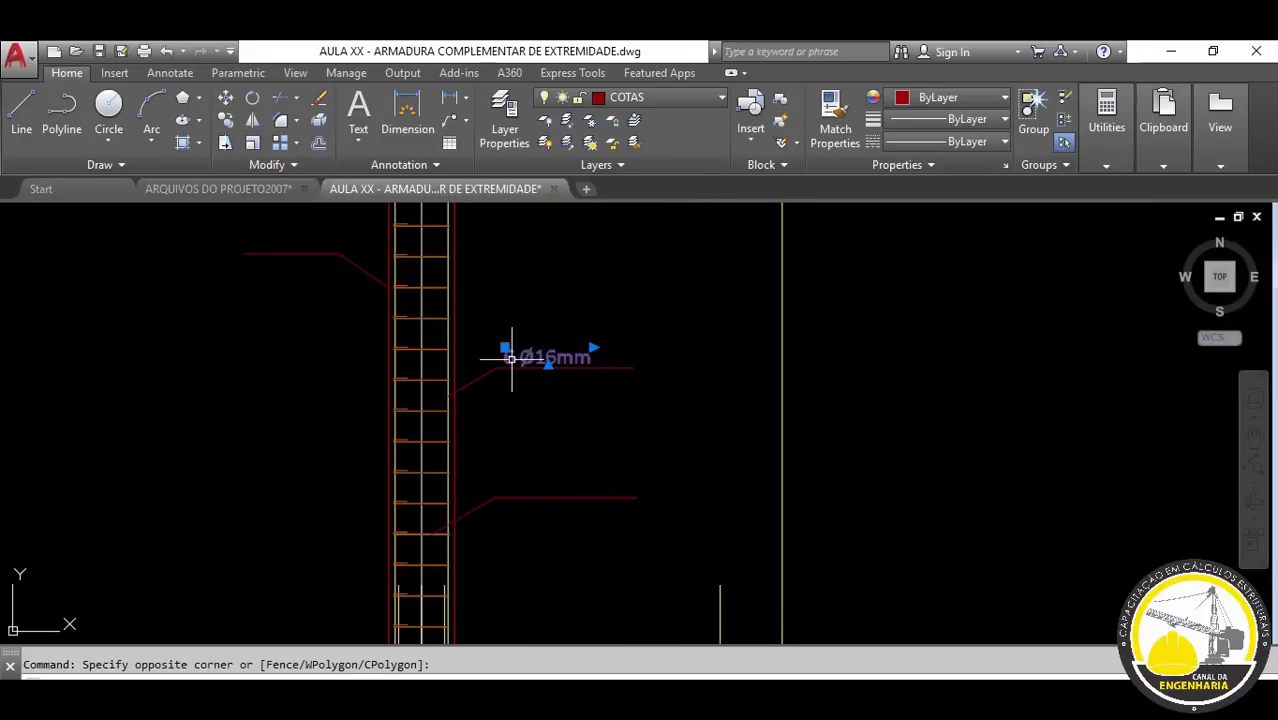
text(cp)
key(Return)
click(533, 357)
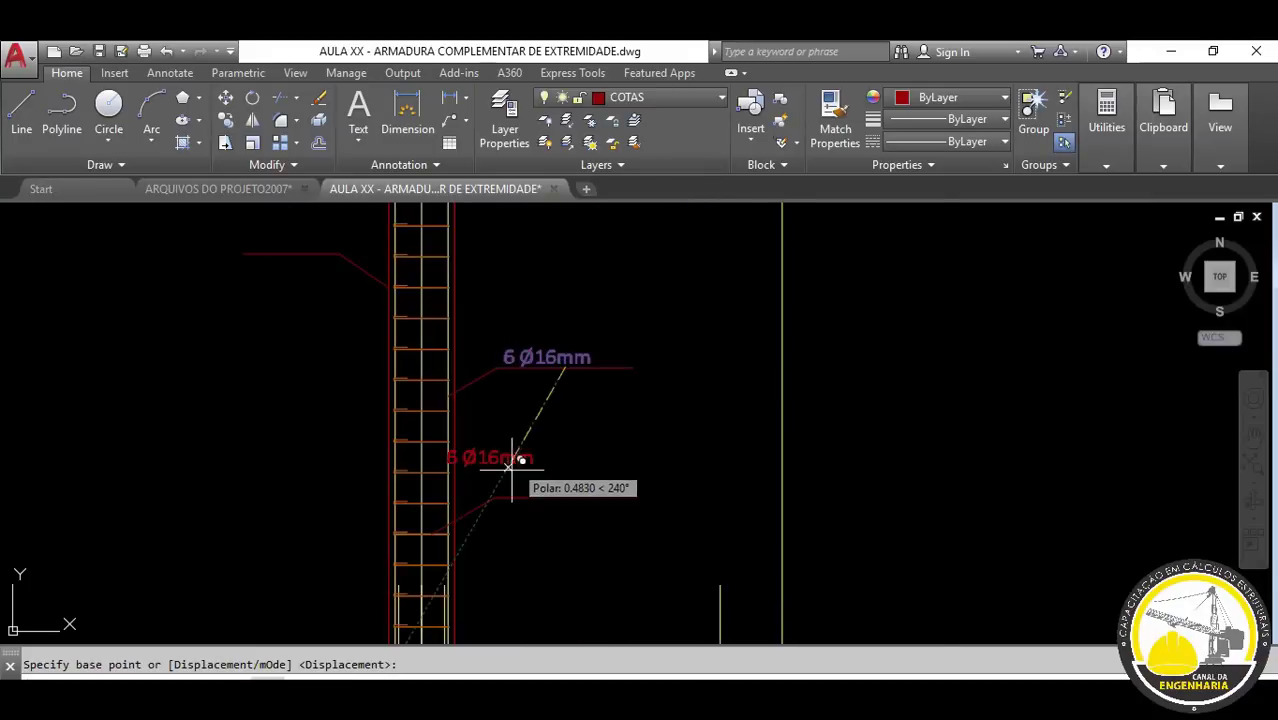
scroll(519, 456, up, 2)
click(598, 513)
key(Escape)
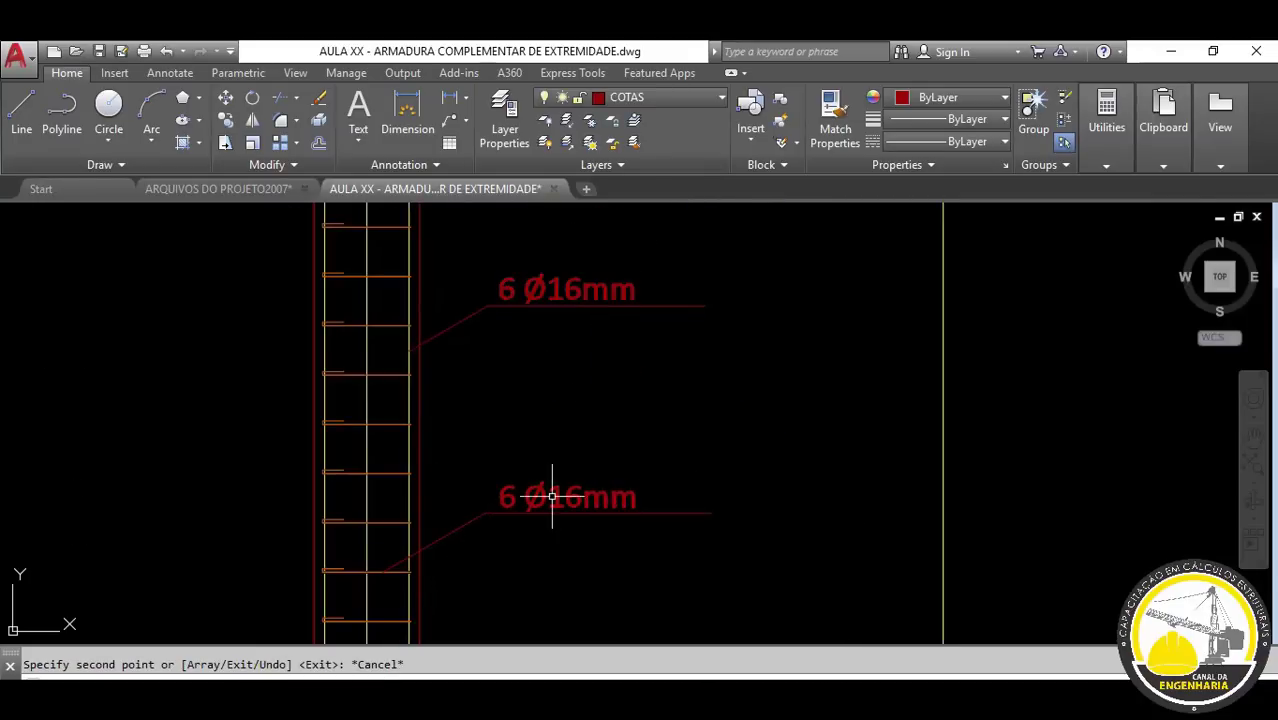
- Edit the copy to read Ø6,3mm c/ 14, widened to fit one line
scroll(540, 492, up, 3)
double_click(513, 518)
text(Ø6,3mm)
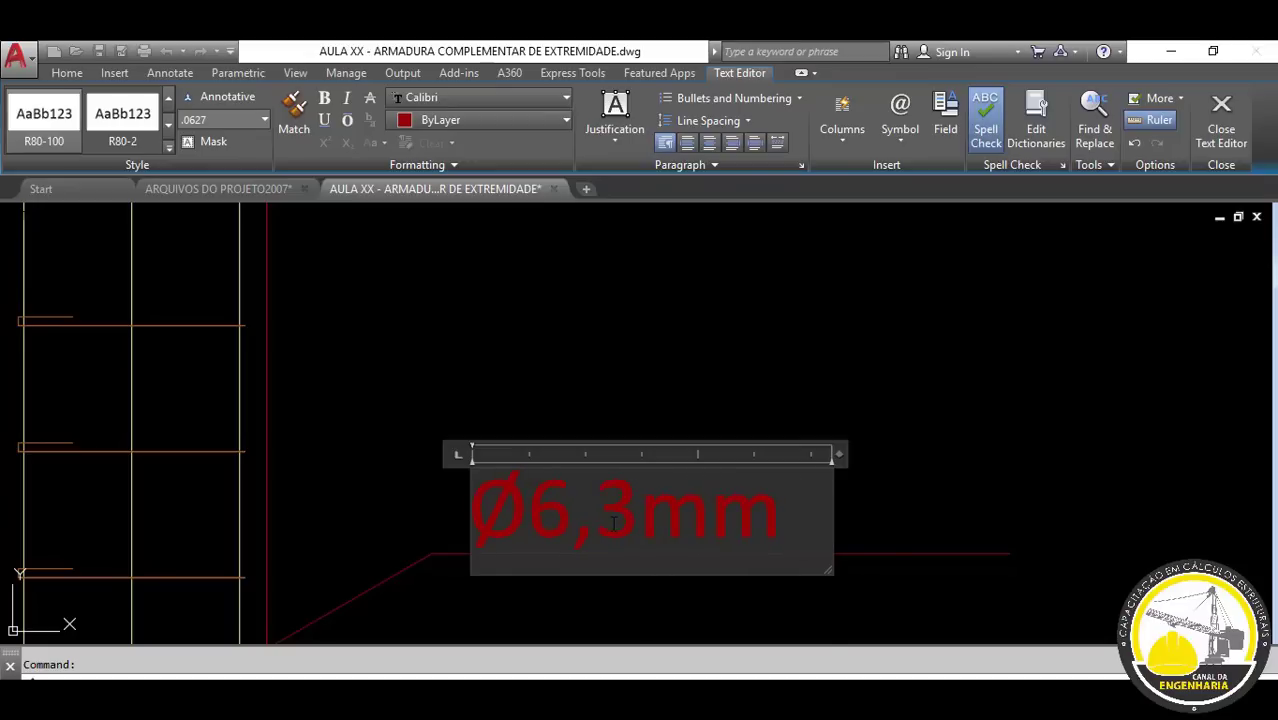
key(Return)
text(c/ 14)
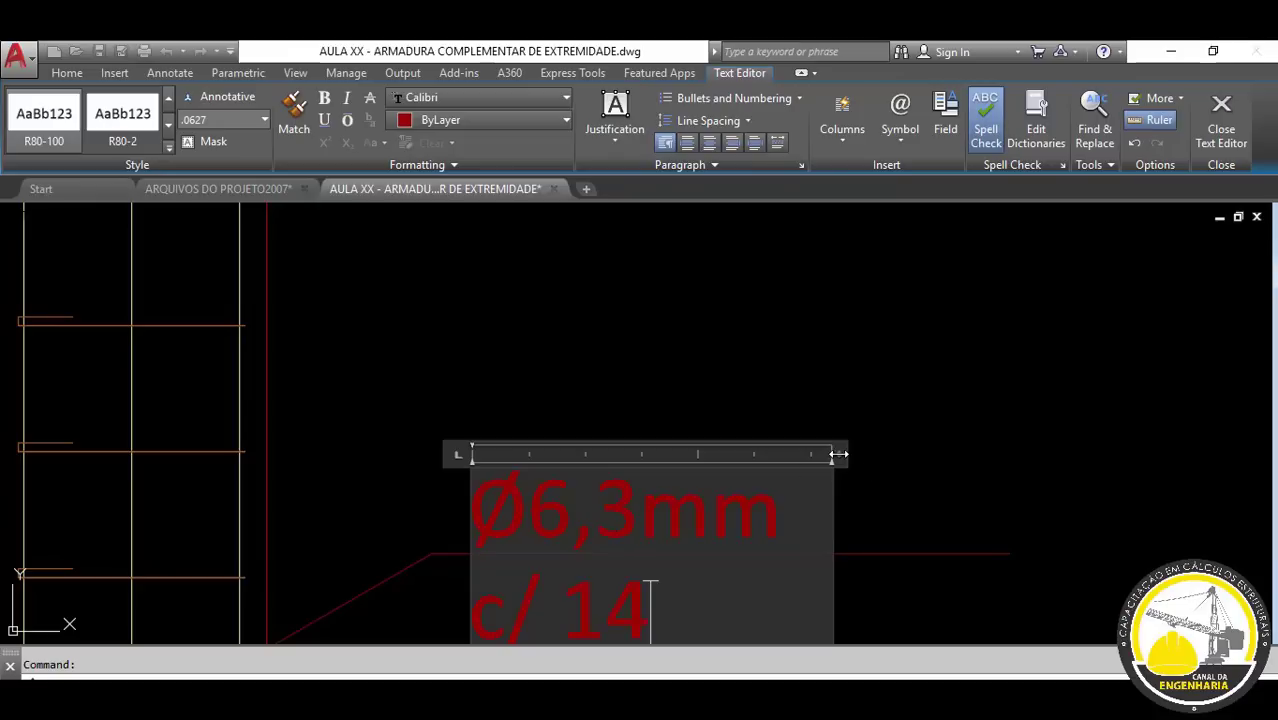
drag(838, 454, 1033, 454)
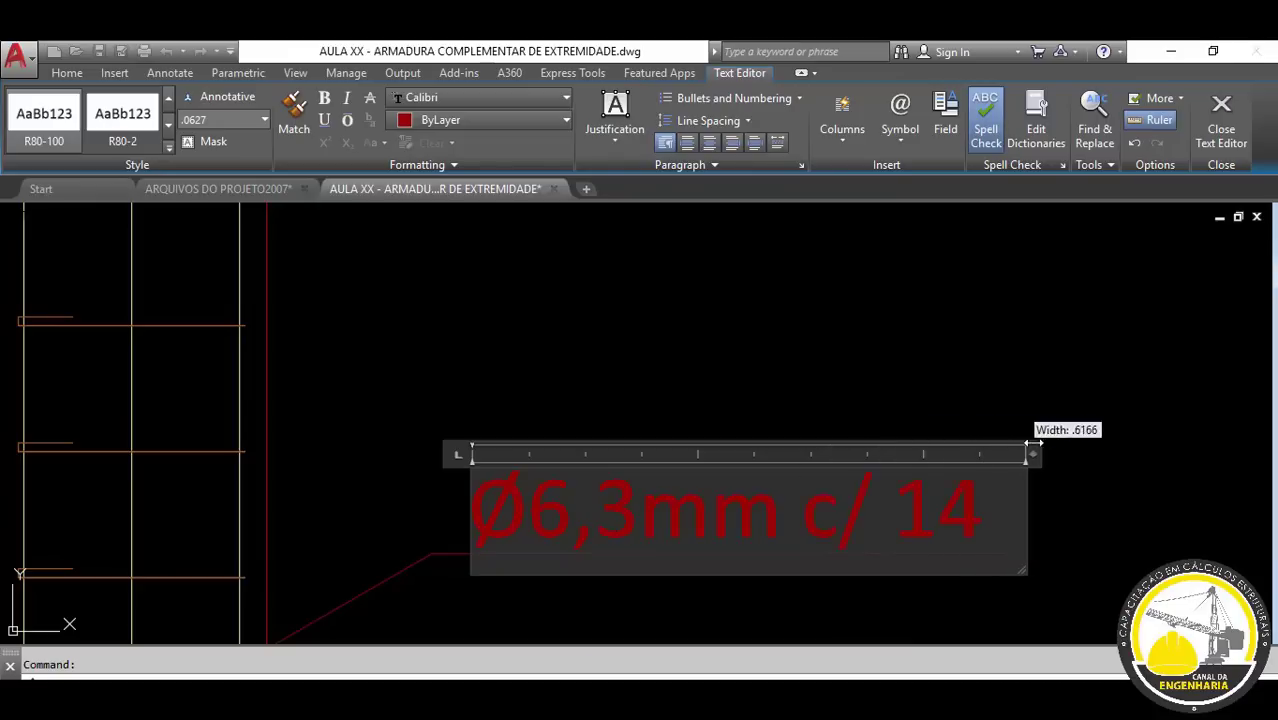
click(900, 520)
- Copy the Ø6,3mm c/ 14 label and change the copy's text to 14x30
scroll(776, 489, up, 4)
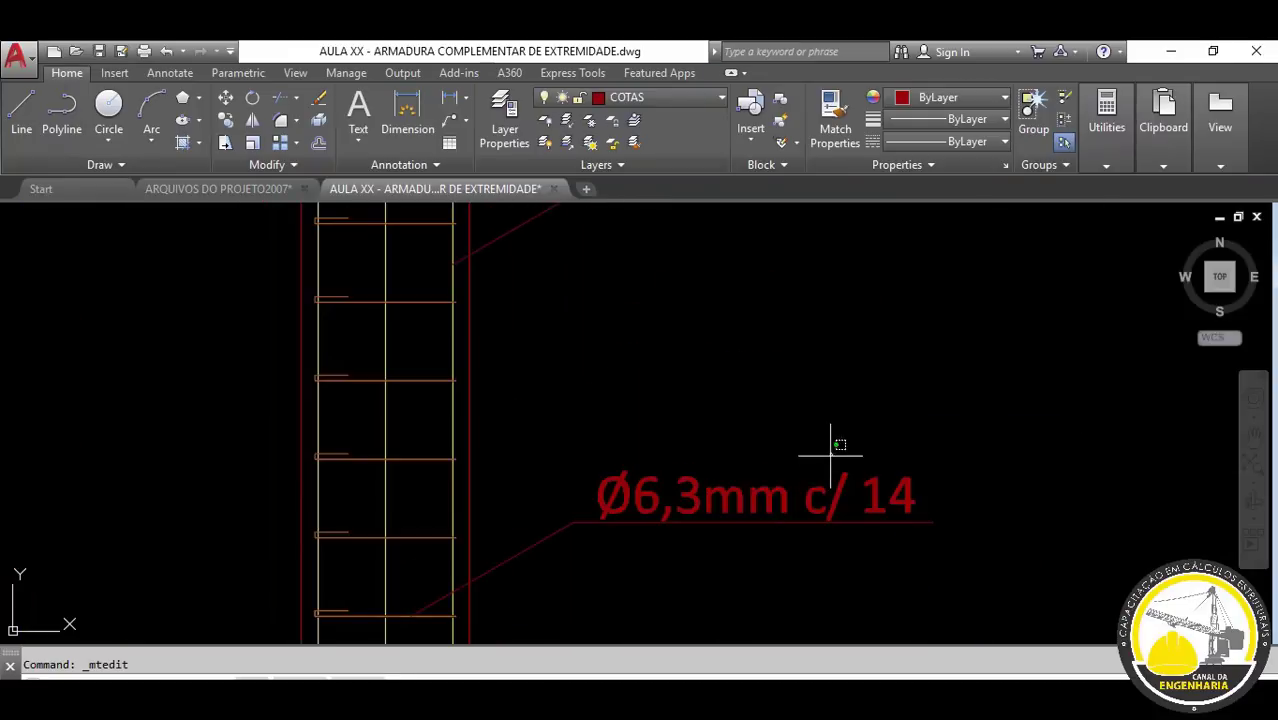
click(741, 496)
key(Return)
click(741, 496)
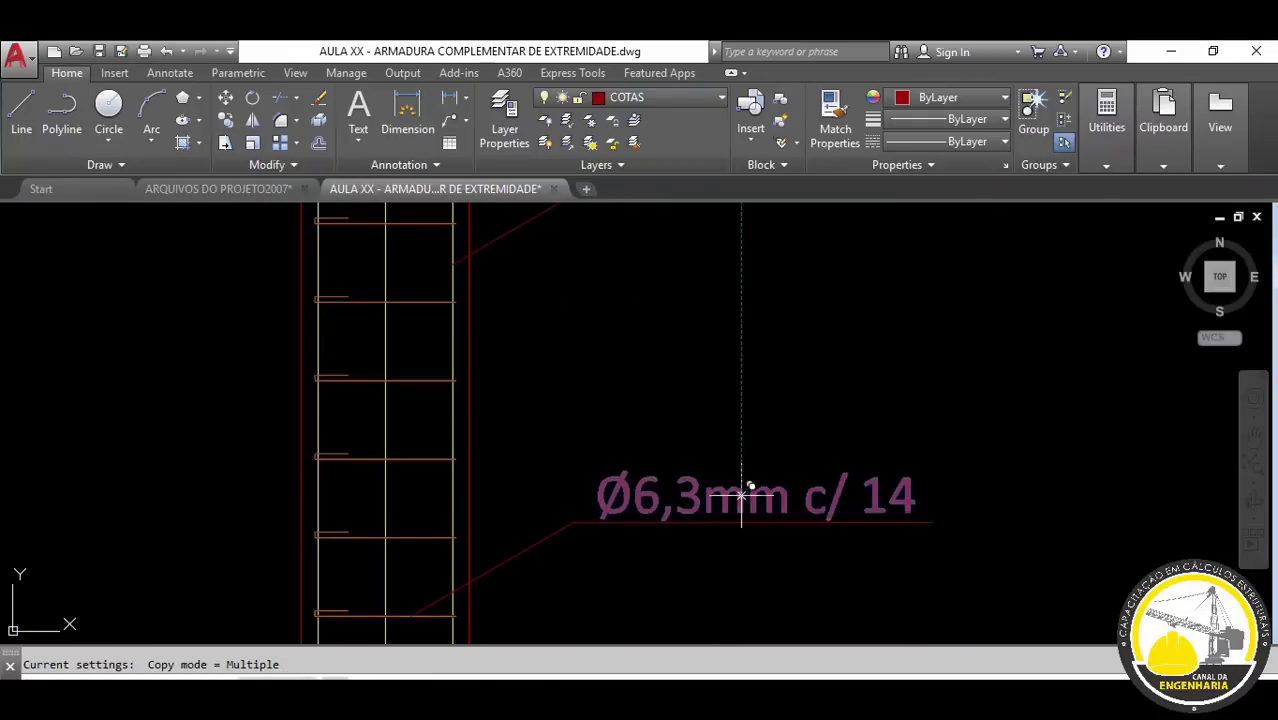
scroll(960, 620, down, 2)
scroll(455, 345, up, 2)
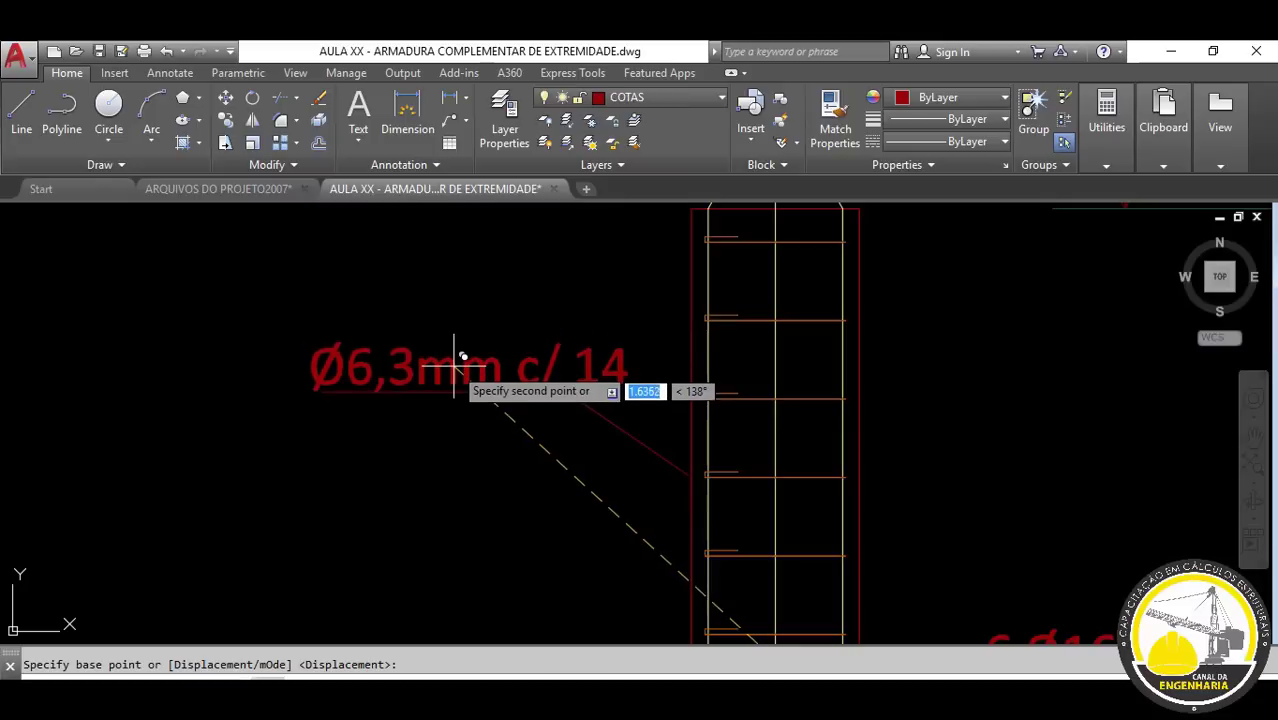
key(Escape)
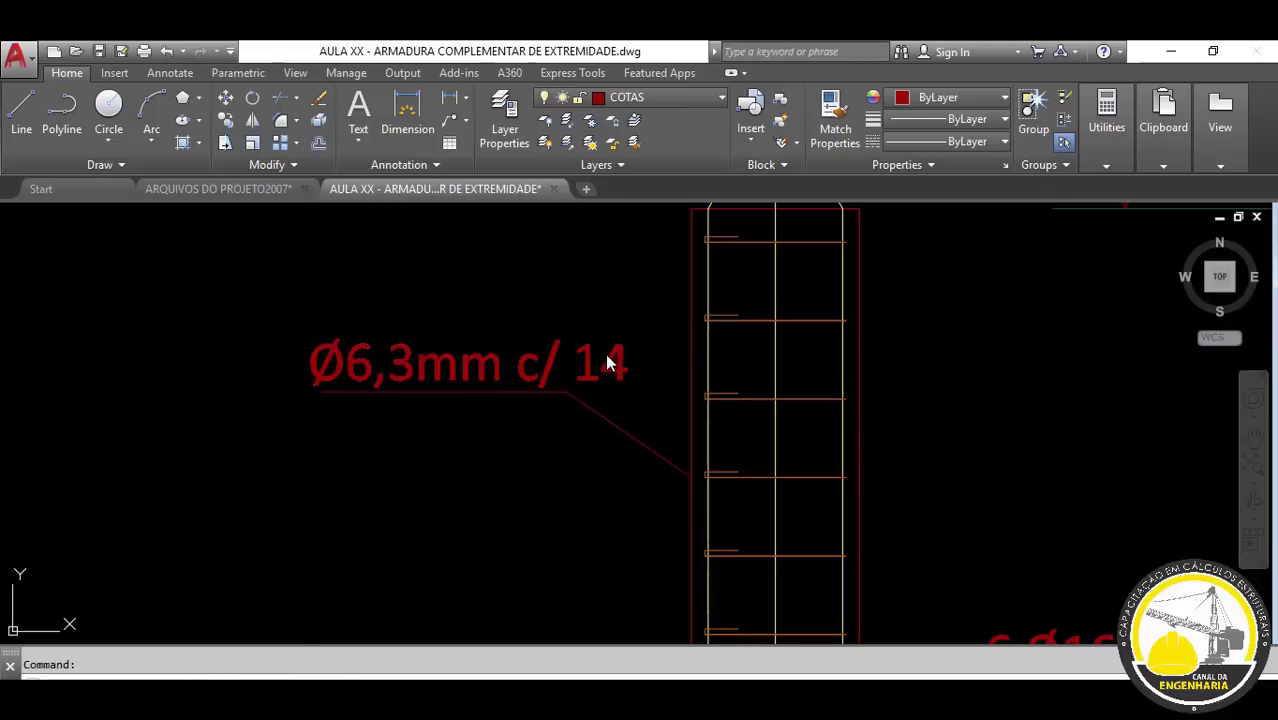
double_click(608, 362)
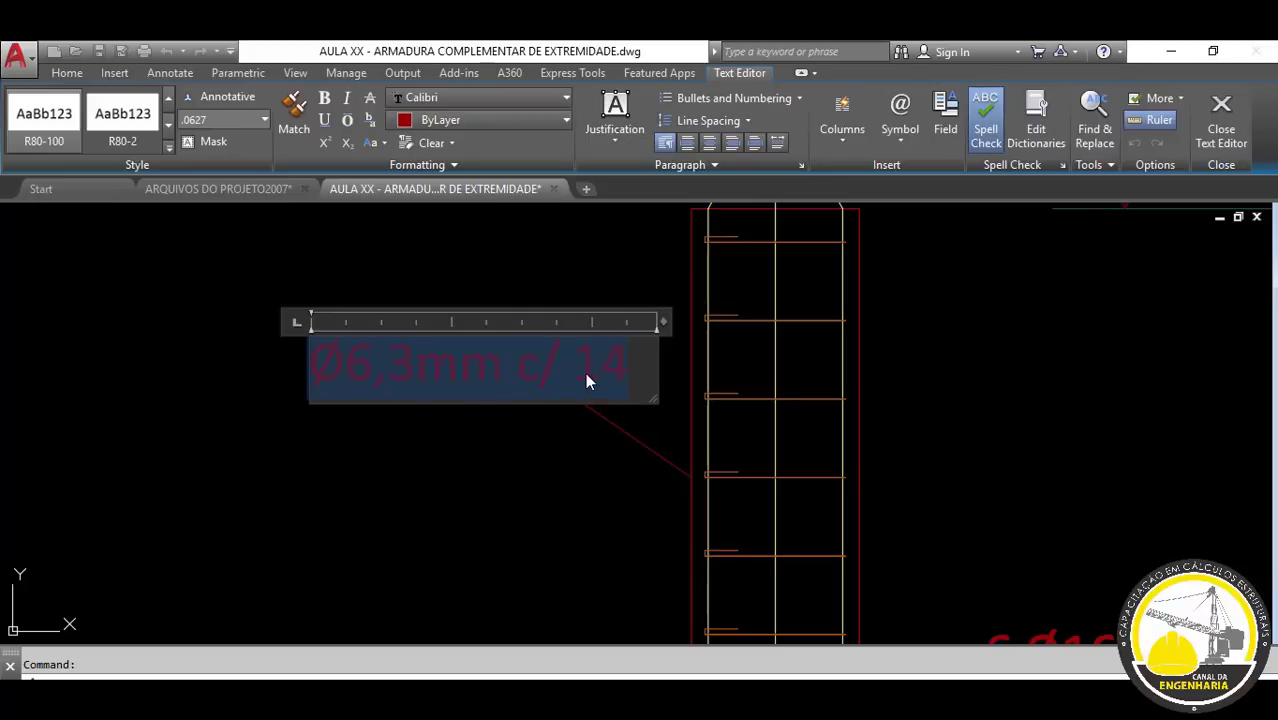
text(14x3)
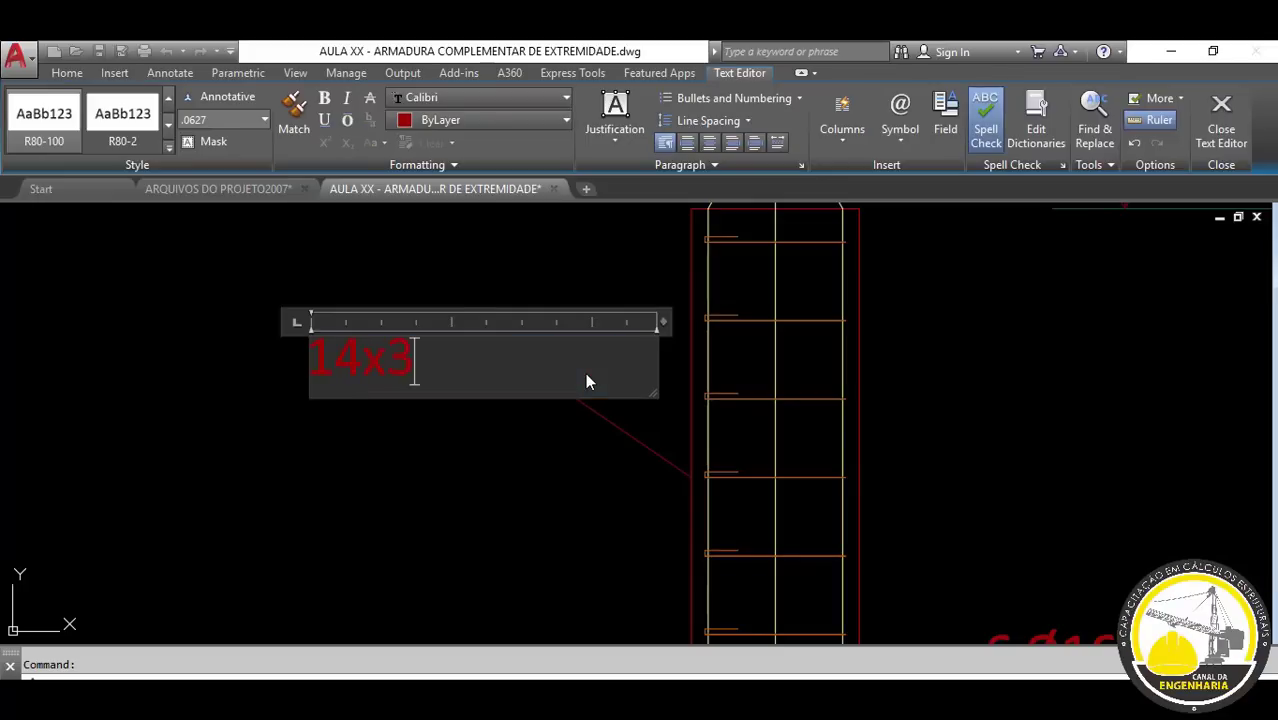
text(0)
click(507, 319)
- Move the 14x30 label into place near the top of the column
click(379, 369)
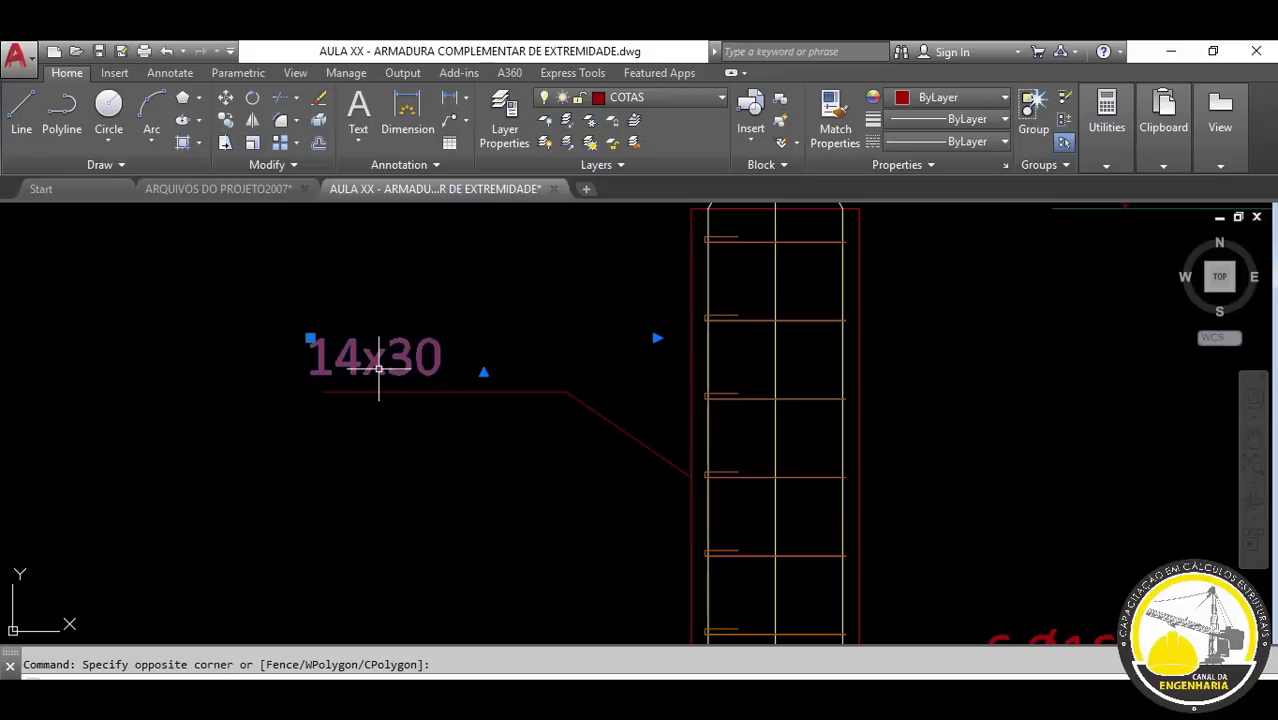
click(442, 439)
key(m)
key(Return)
click(430, 440)
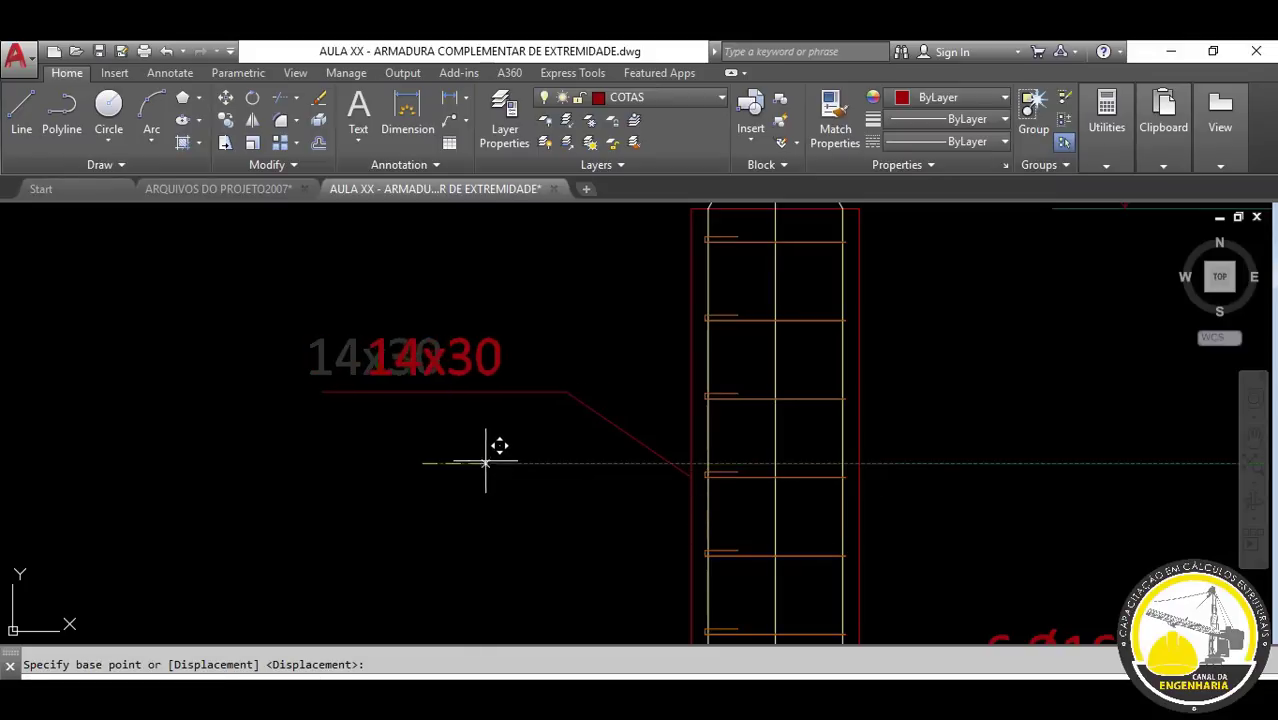
key(Escape)
scroll(490, 466, down, 5)
middle_drag(657, 443, 605, 486)
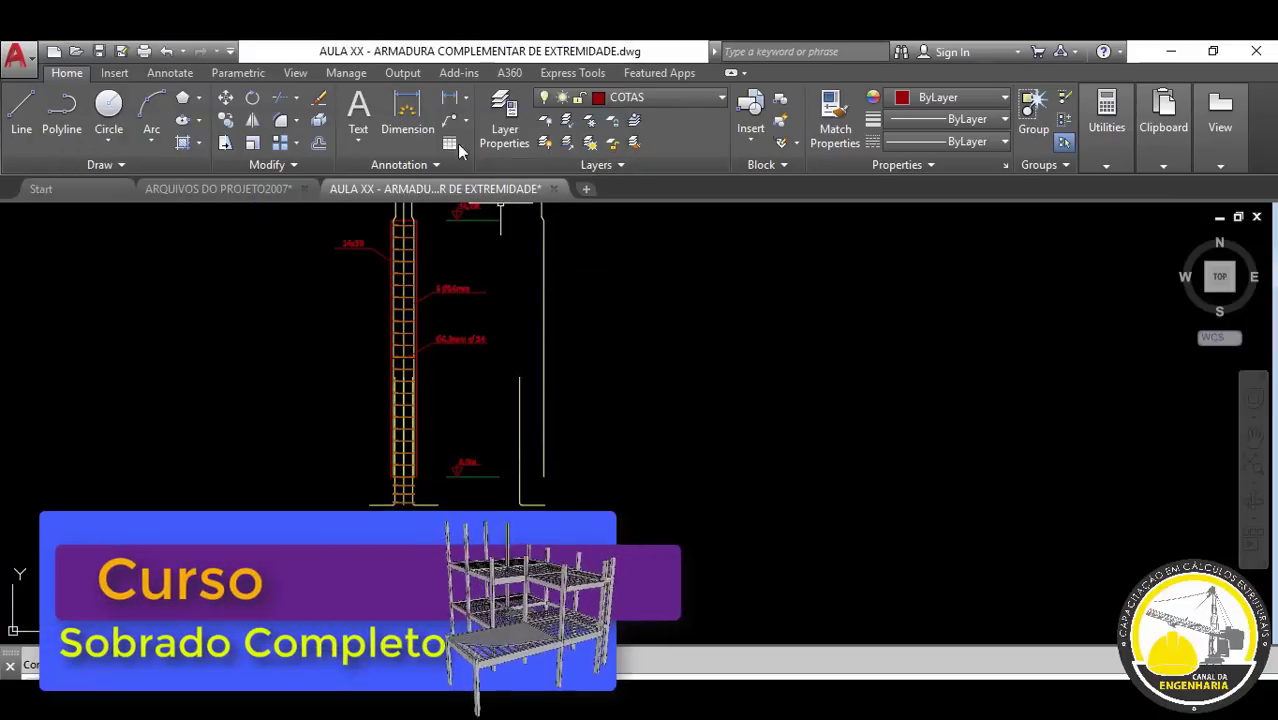
- Dimension the cross-section's .30 width below it and its .14 depth on the left
click(452, 108)
middle_drag(522, 428, 522, 318)
scroll(391, 442, up, 3)
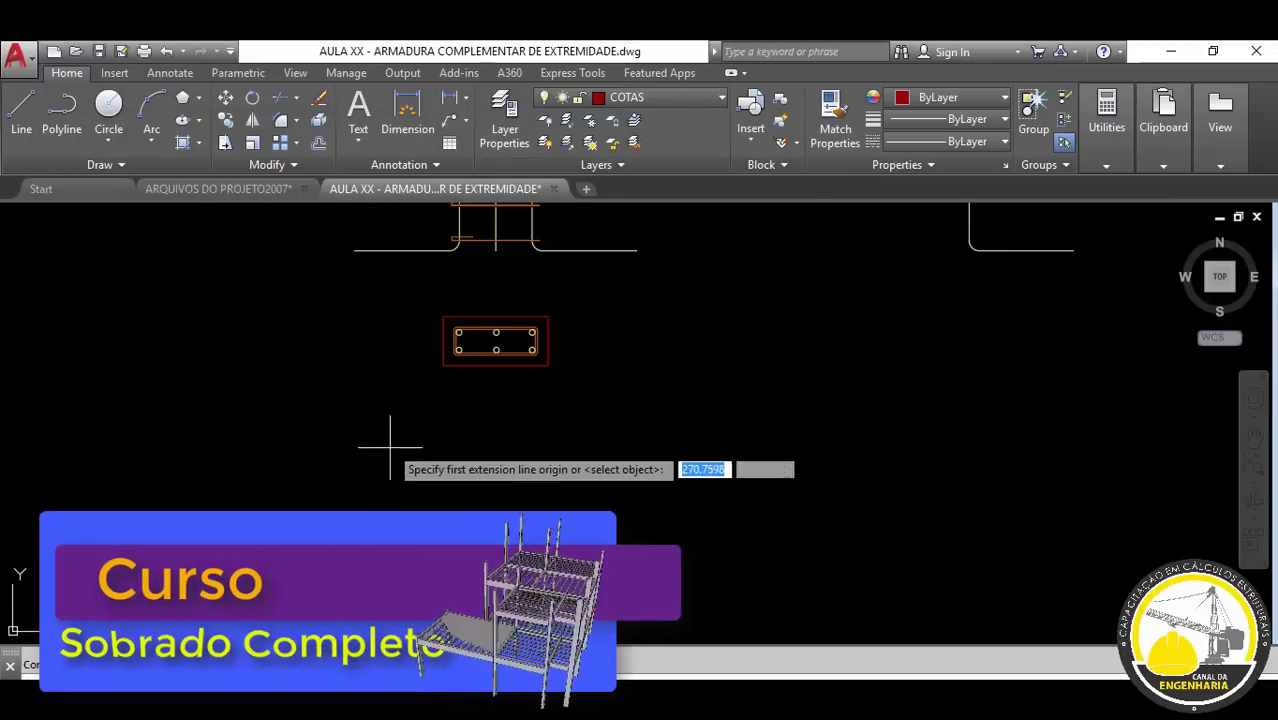
scroll(391, 442, up, 2)
click(432, 363)
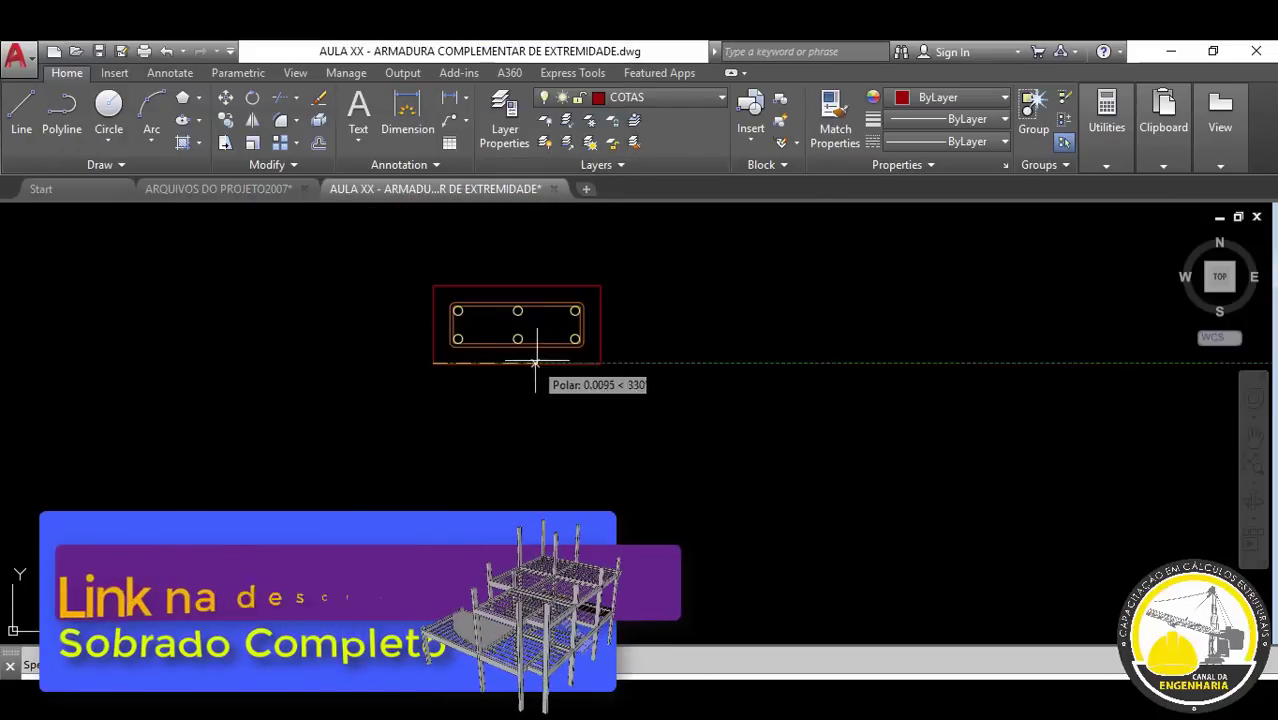
click(598, 365)
click(580, 500)
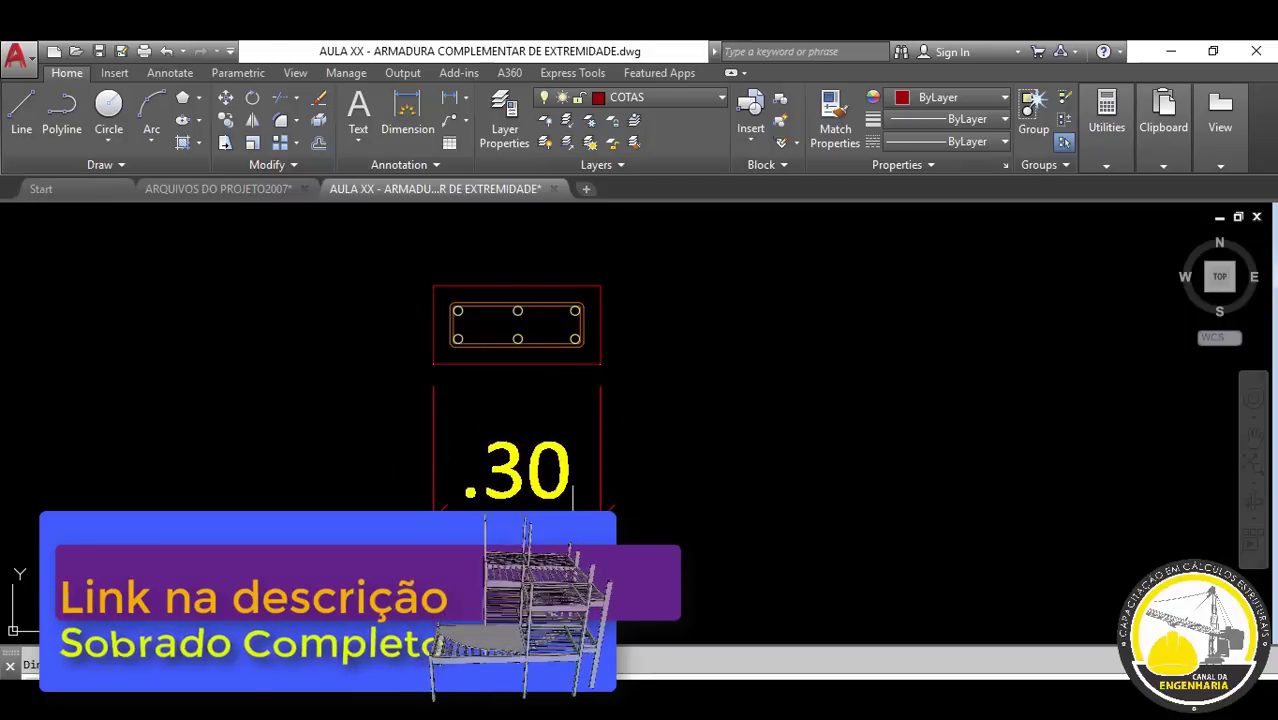
key(Return)
click(433, 286)
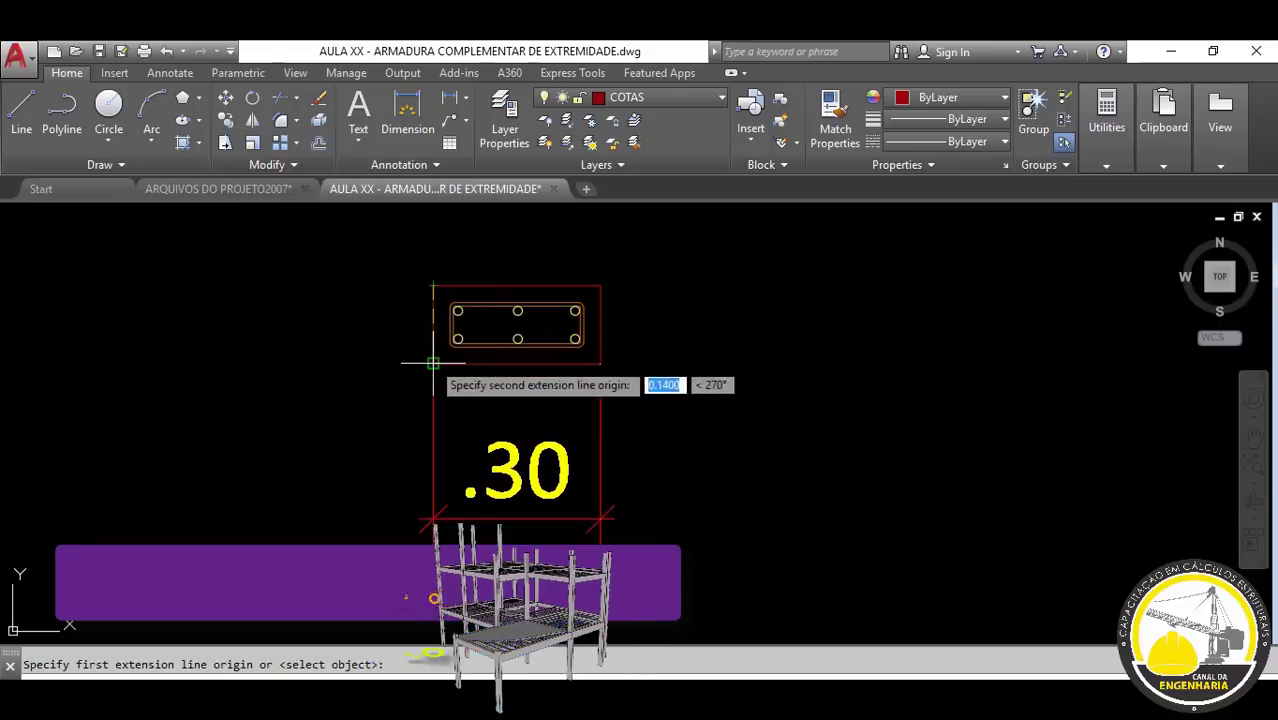
click(433, 363)
click(340, 356)
- Add the .24 stirrup dimension above the section and the .08 dimension on its right
key(Return)
scroll(462, 322, up, 4)
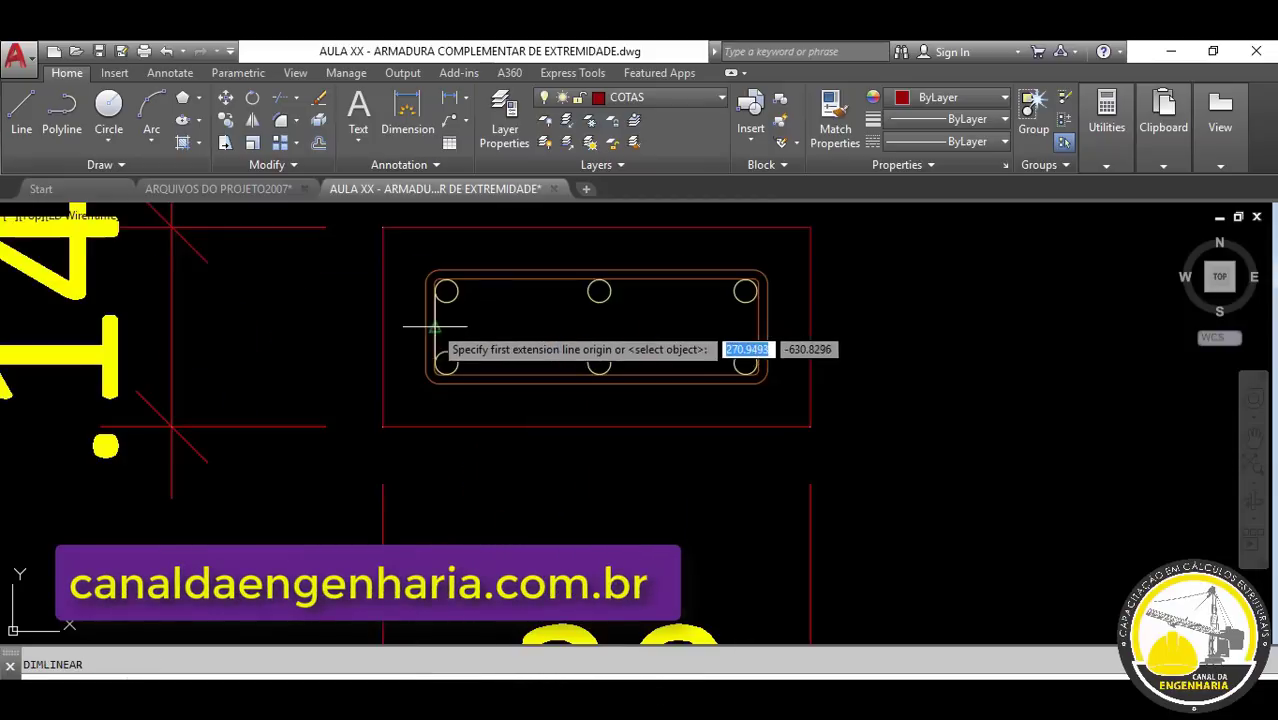
click(428, 326)
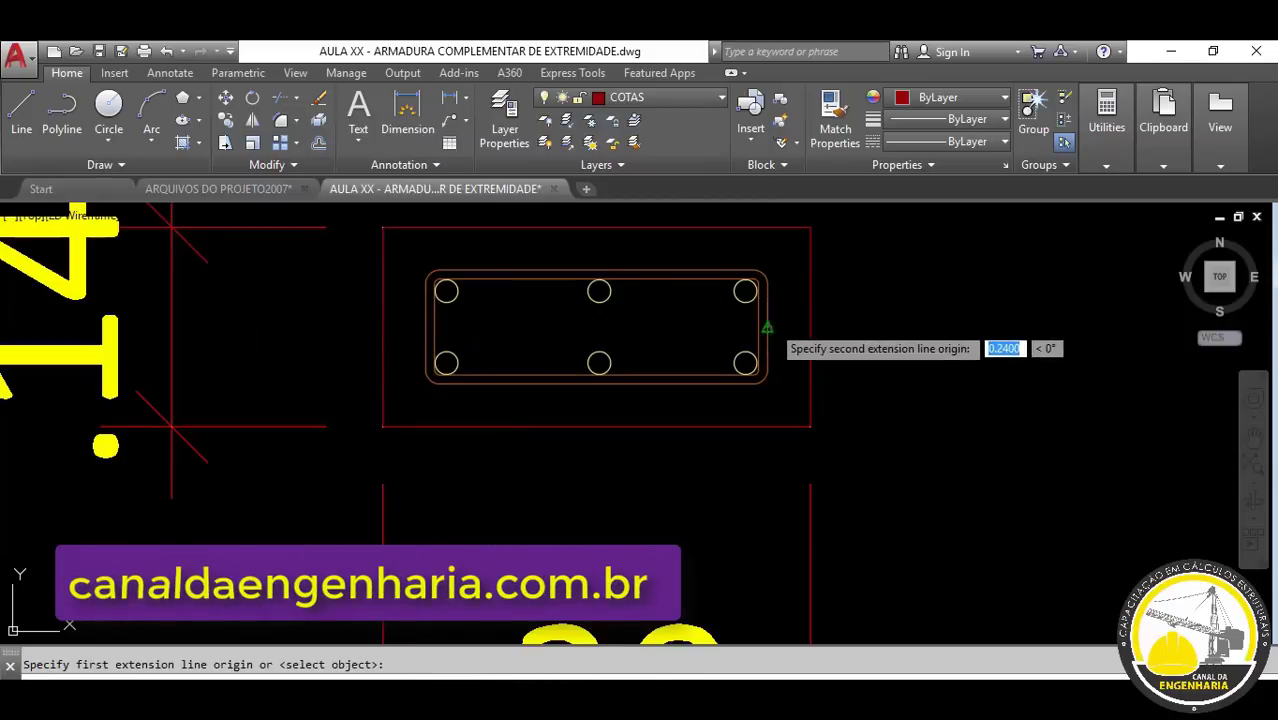
click(766, 330)
scroll(706, 398, down, 2)
middle_drag(706, 398, 696, 426)
click(692, 334)
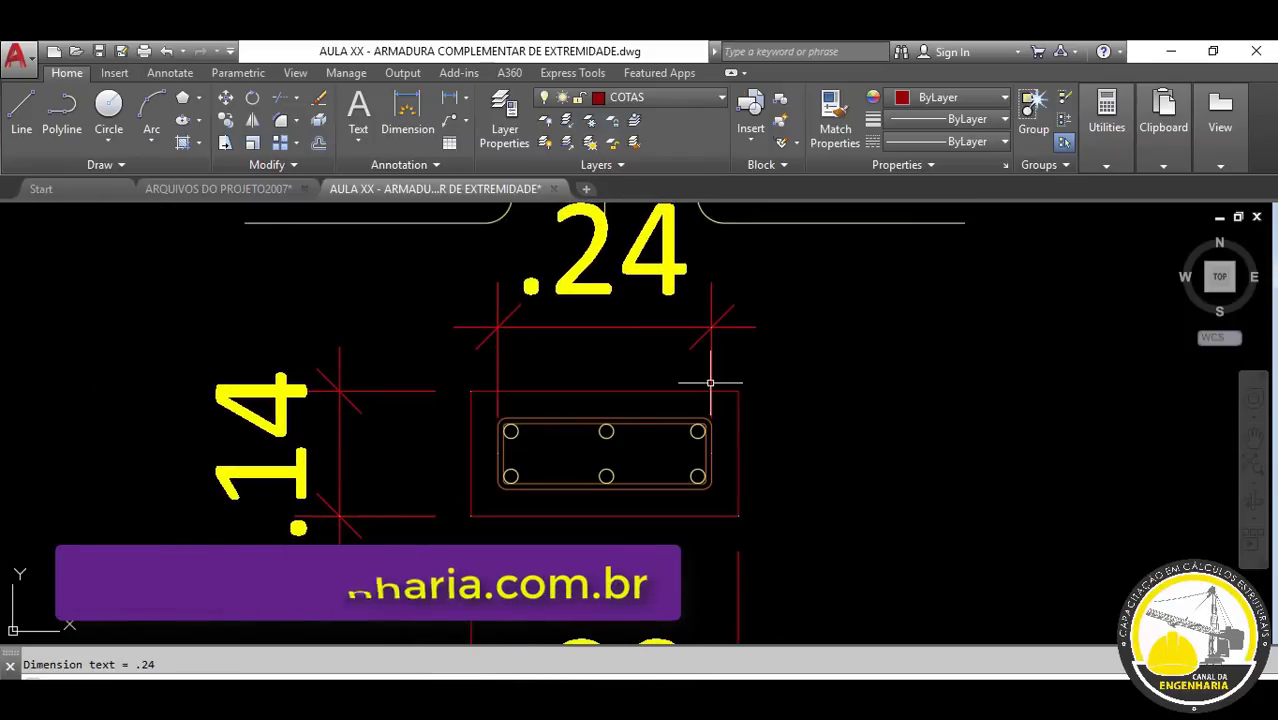
key(Return)
click(606, 430)
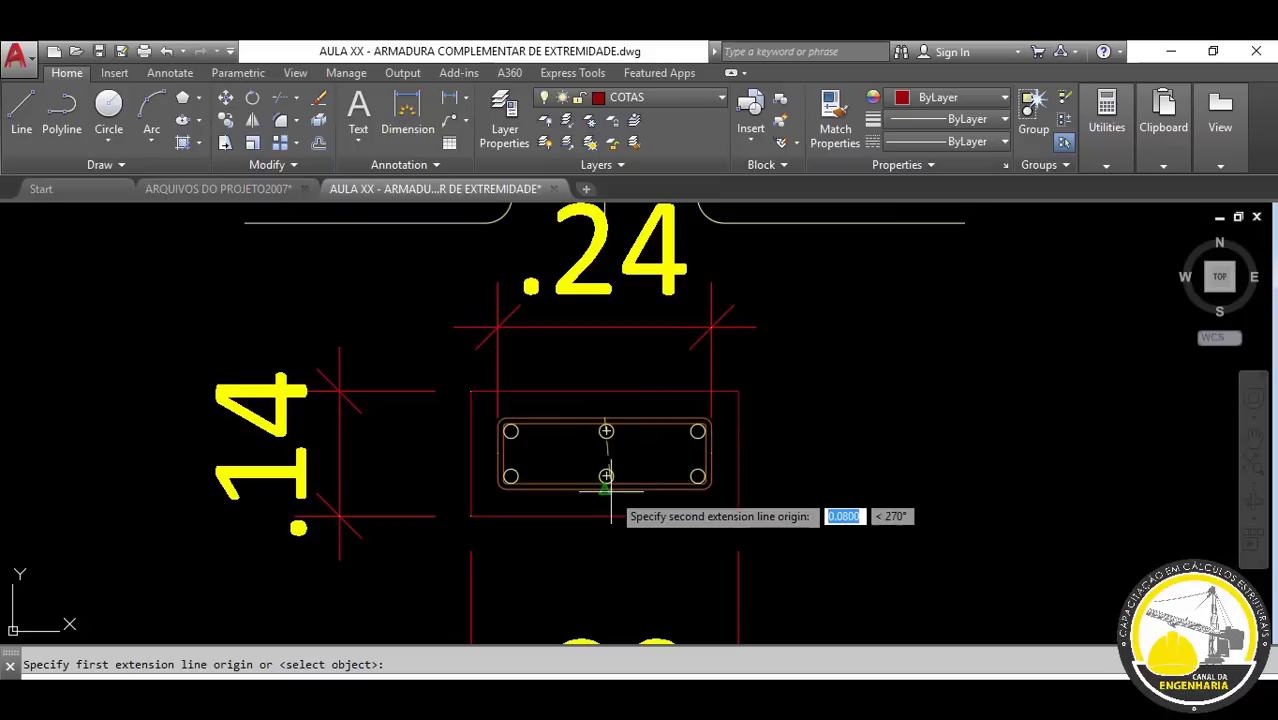
click(606, 474)
click(930, 445)
scroll(907, 385, down, 5)
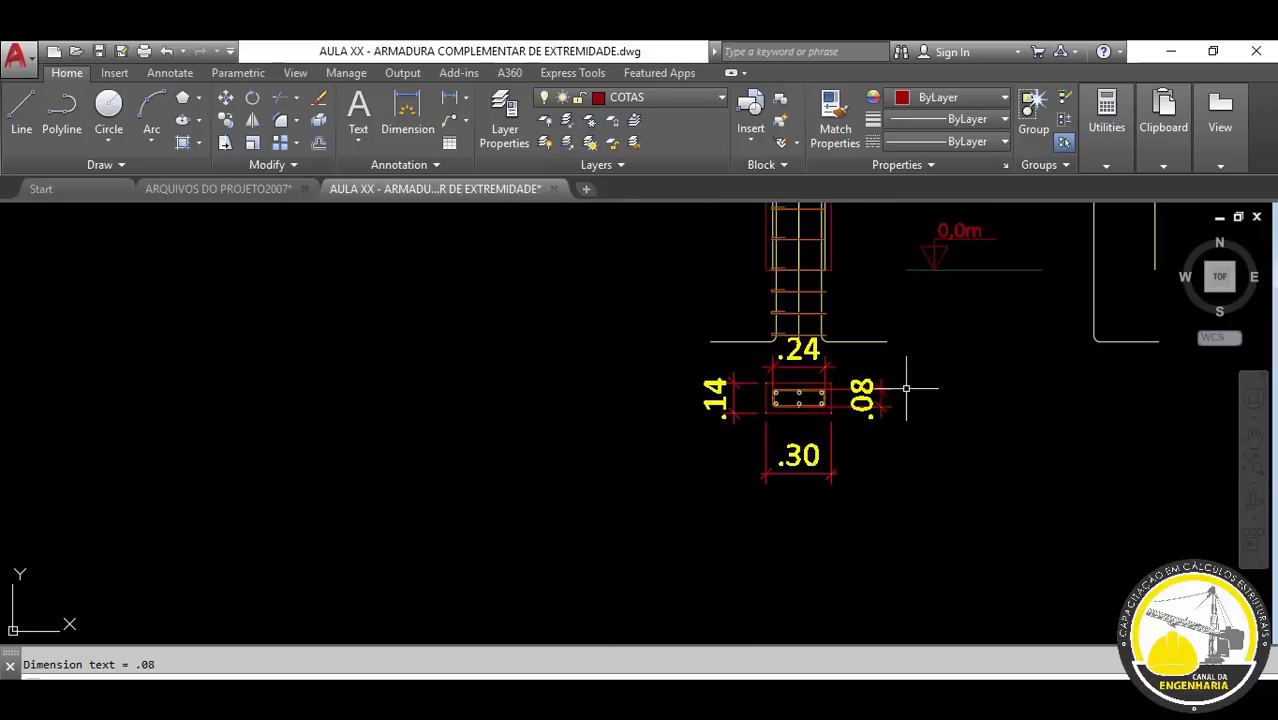
middle_drag(907, 385, 676, 416)
- Start moving the section with its dimensions, cancel, and reframe on the column
click(453, 527)
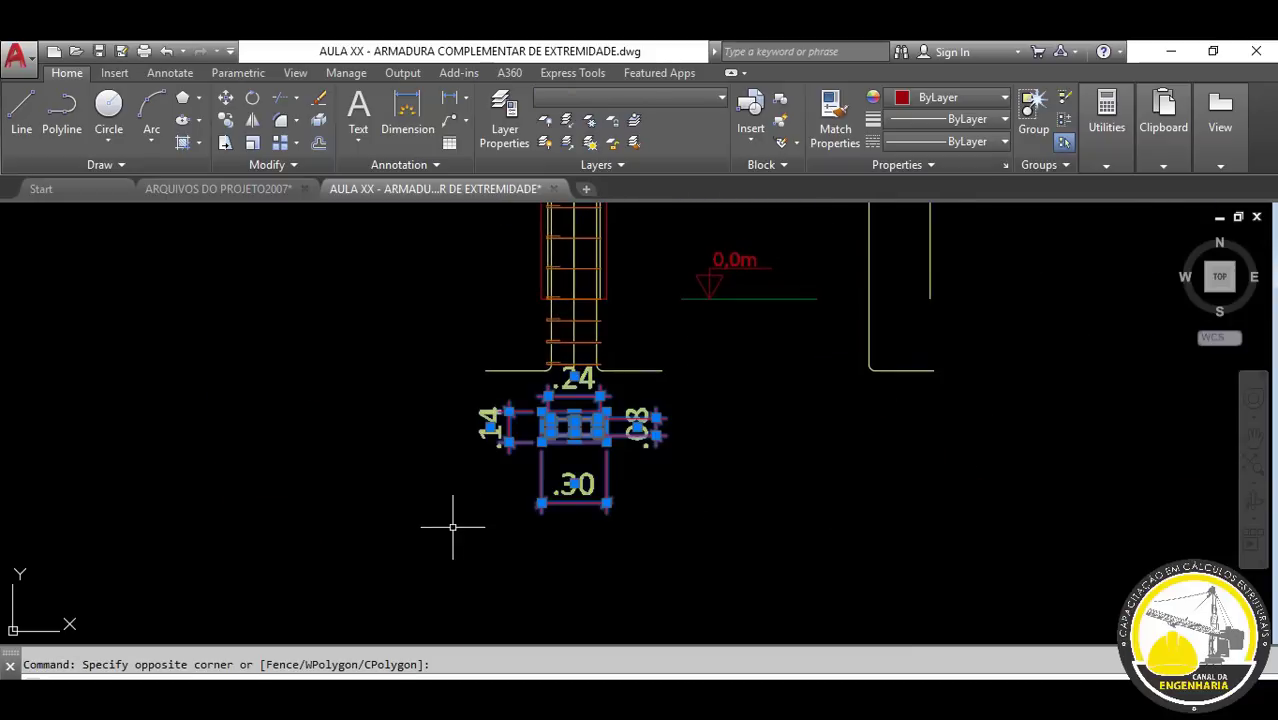
text(m)
key(Return)
click(707, 437)
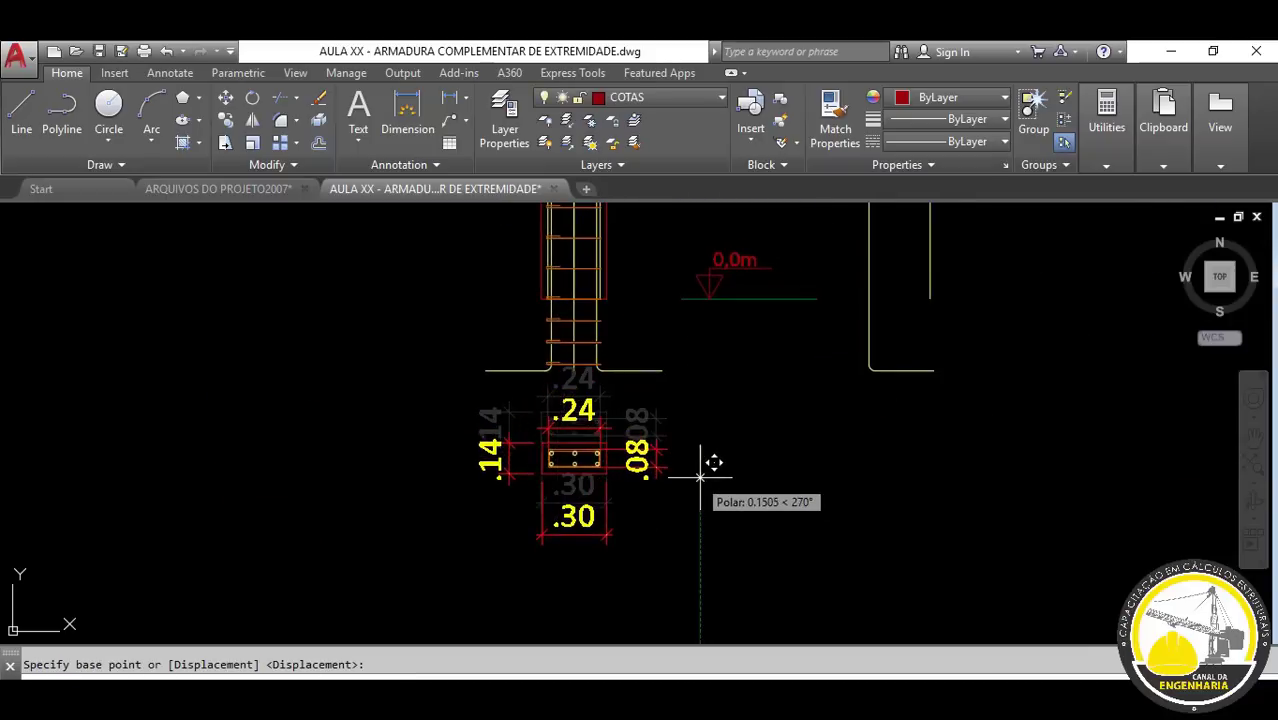
key(Escape)
scroll(599, 380, up, 2)
scroll(613, 465, up, 2)
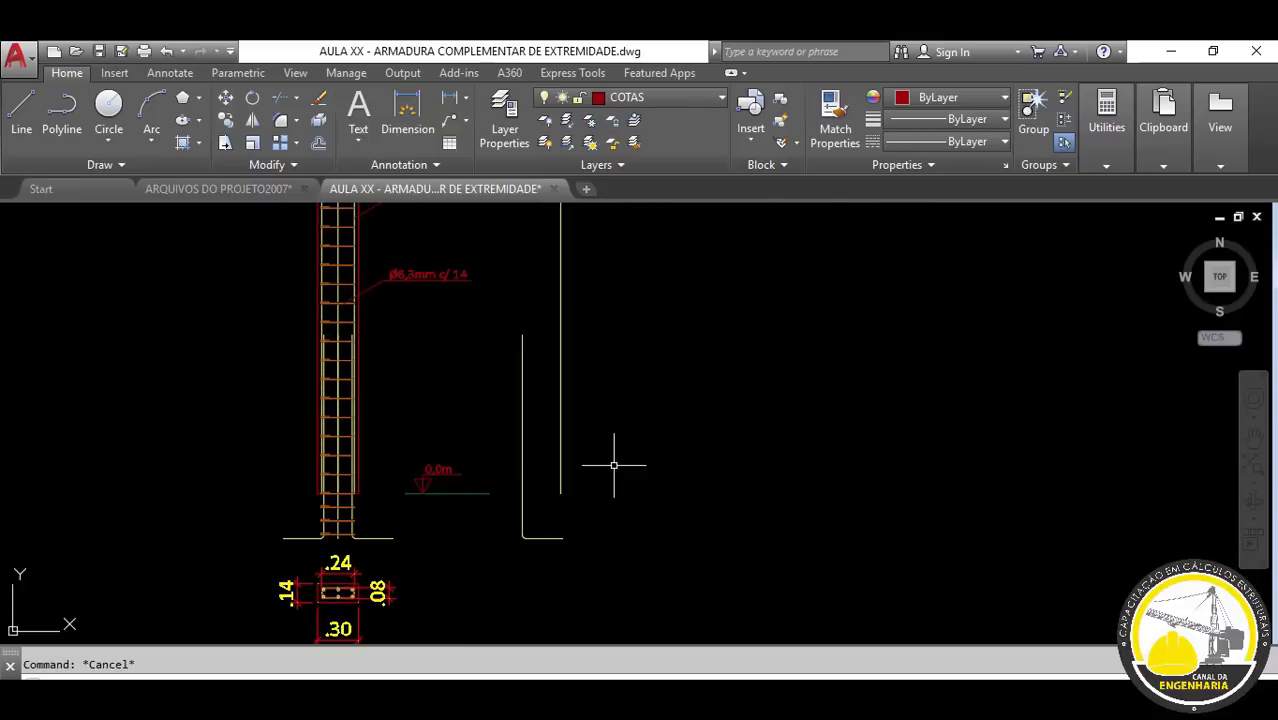
middle_drag(613, 466, 565, 719)
- Dimension the straight bar's upper segment as 1.00 beside the bar
click(408, 115)
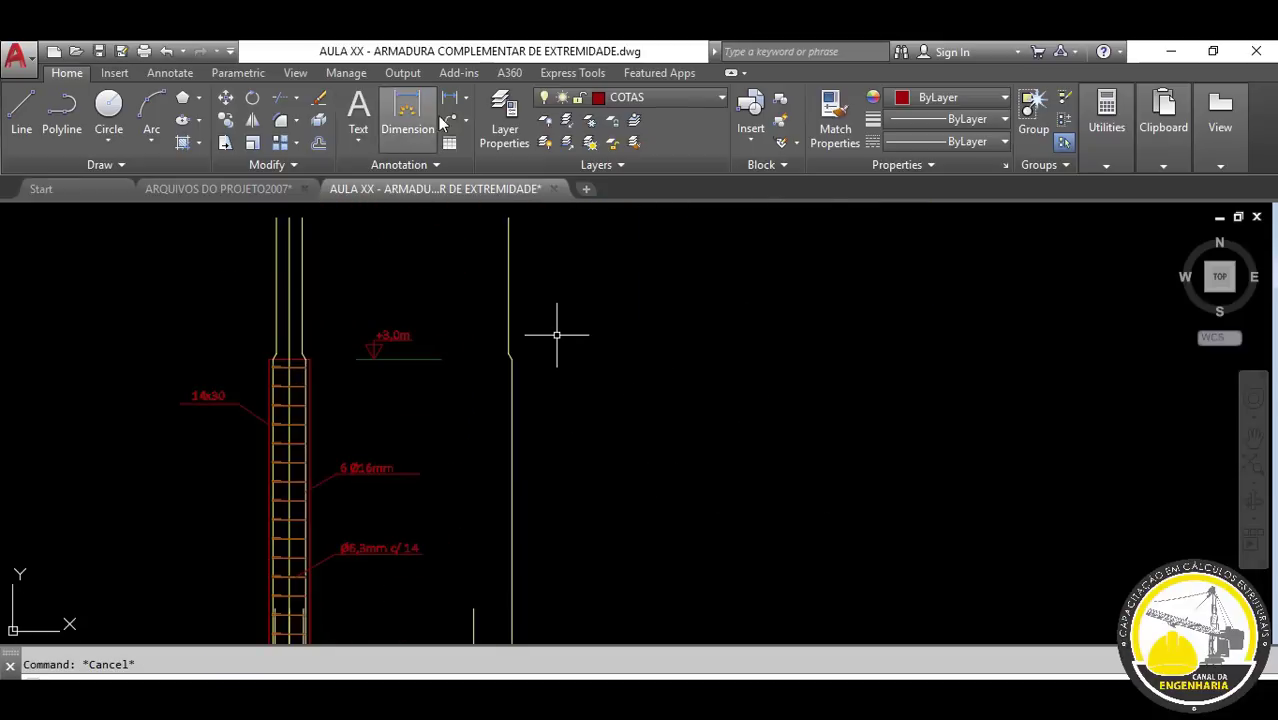
scroll(495, 250, up, 2)
click(491, 256)
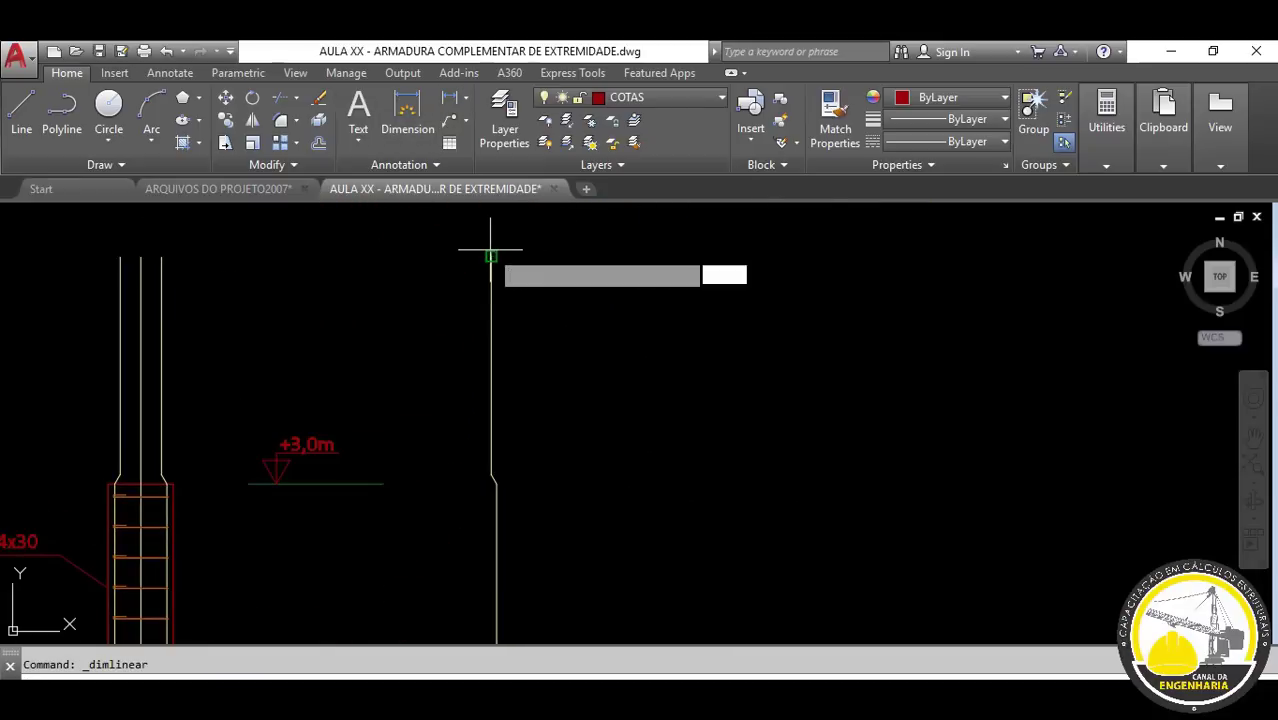
click(491, 474)
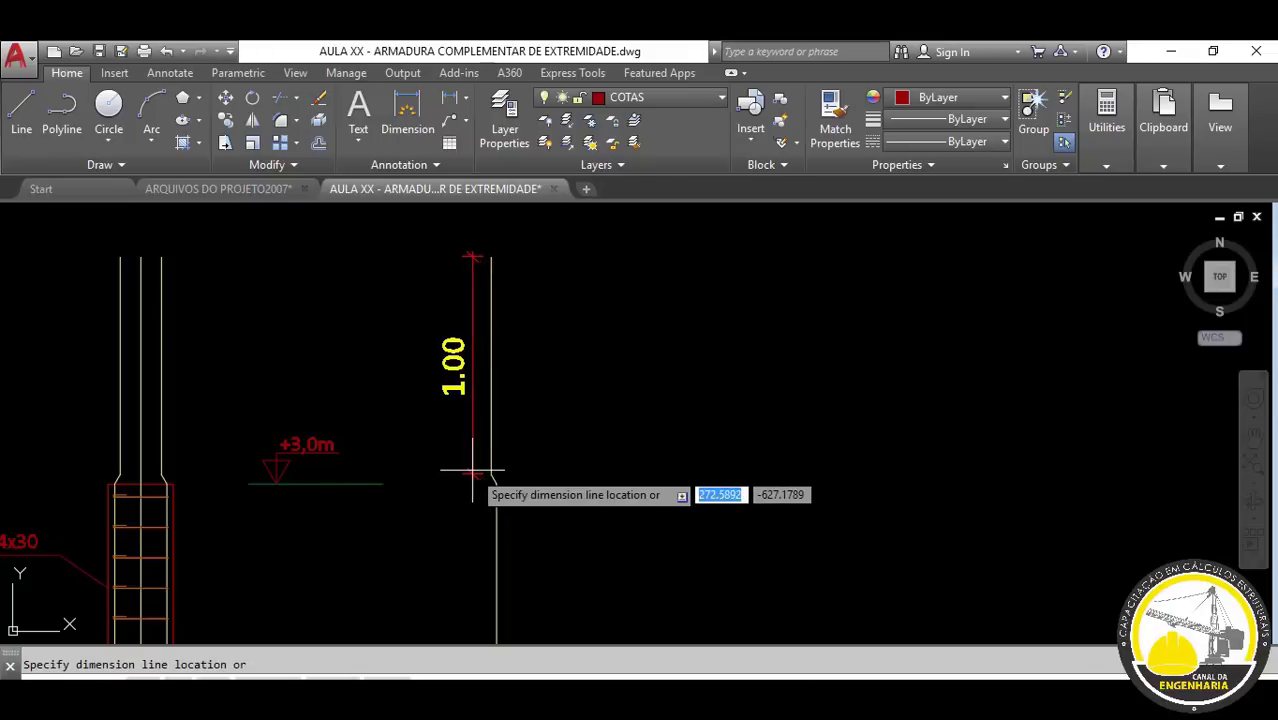
click(547, 459)
- Add the 3.04 length dimension beside the long straight bar
key(Return)
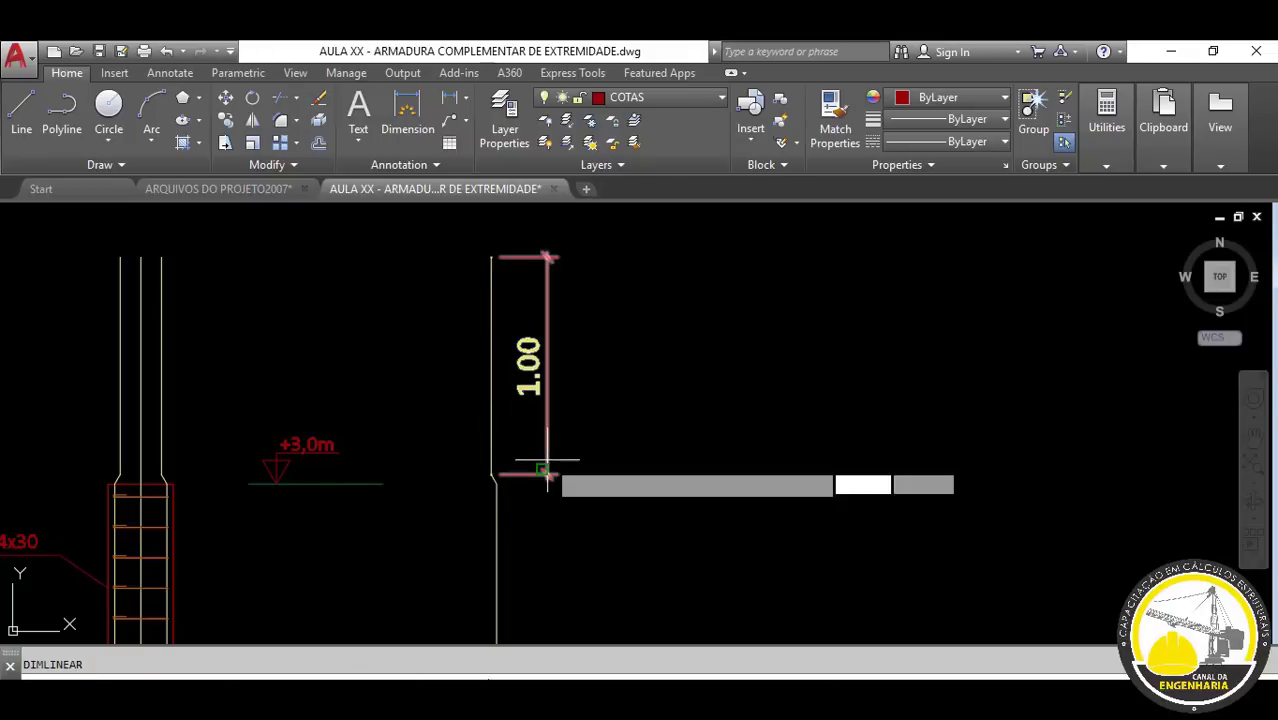
scroll(480, 275, up, 4)
click(470, 262)
scroll(499, 370, down, 4)
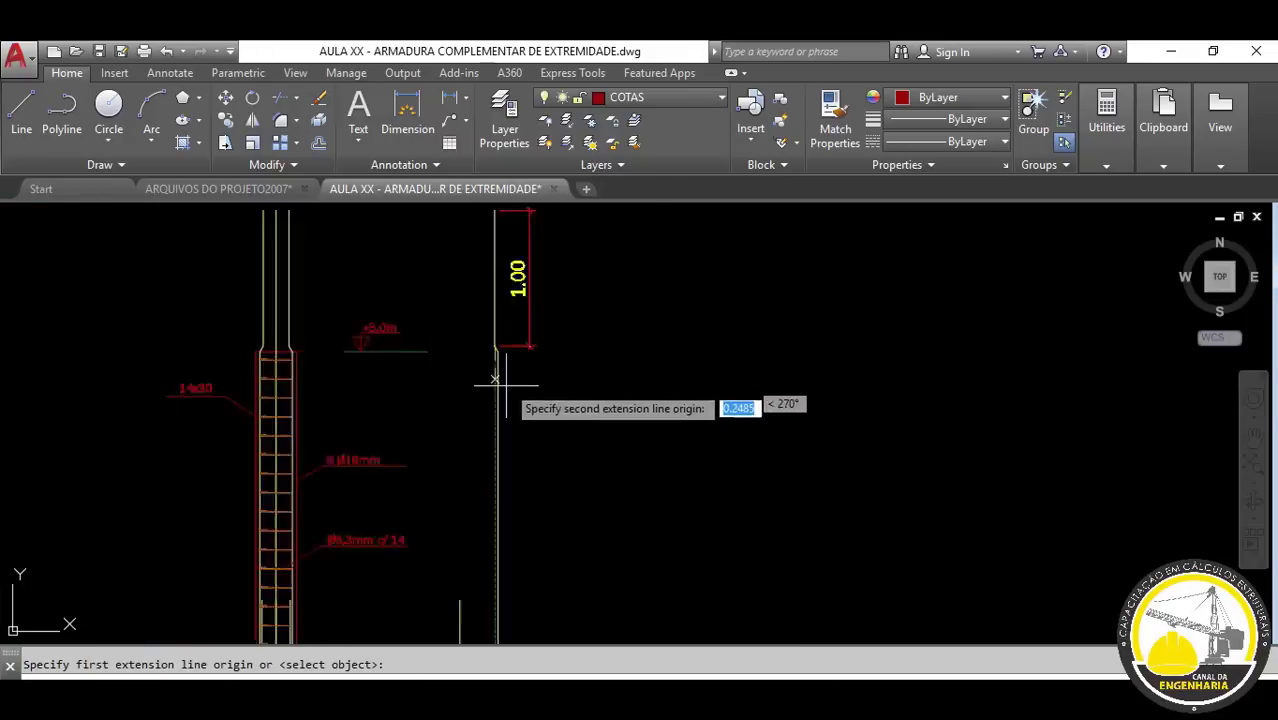
scroll(521, 405, down, 2)
scroll(507, 399, up, 2)
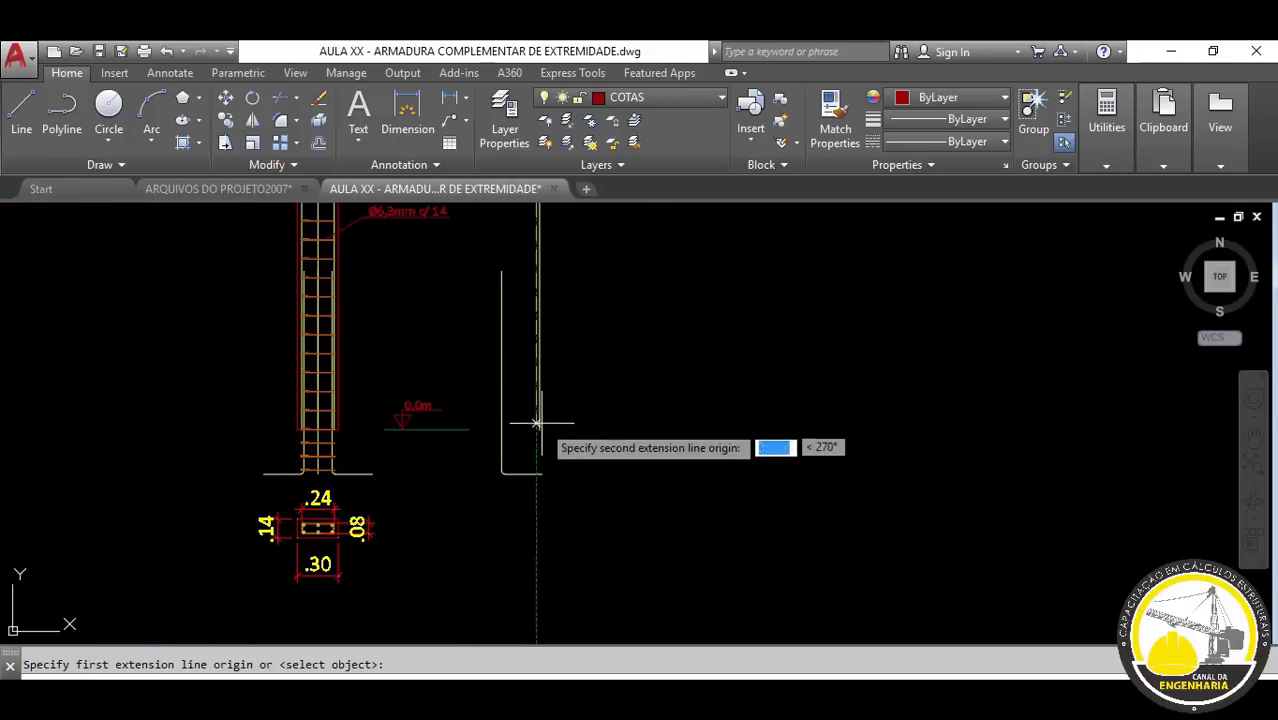
click(536, 420)
scroll(536, 425, down, 2)
middle_drag(450, 512, 555, 446)
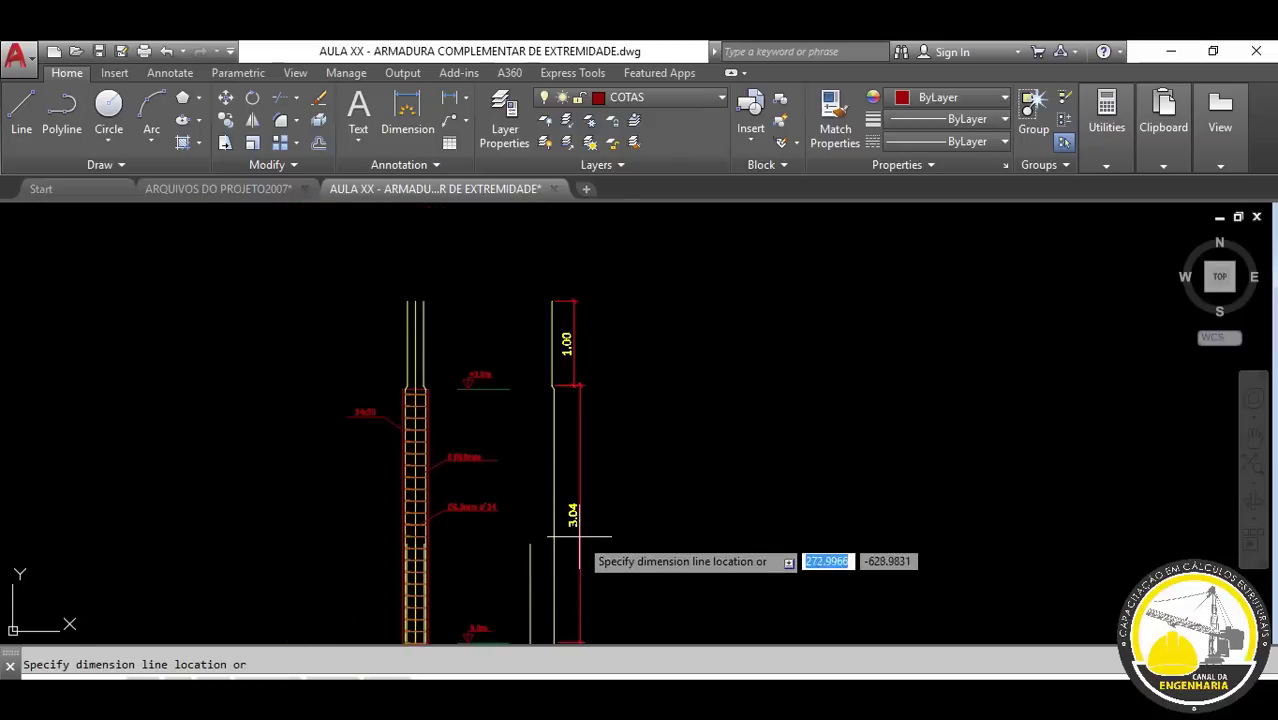
scroll(577, 528, up, 3)
middle_drag(565, 530, 565, 632)
scroll(560, 270, up, 2)
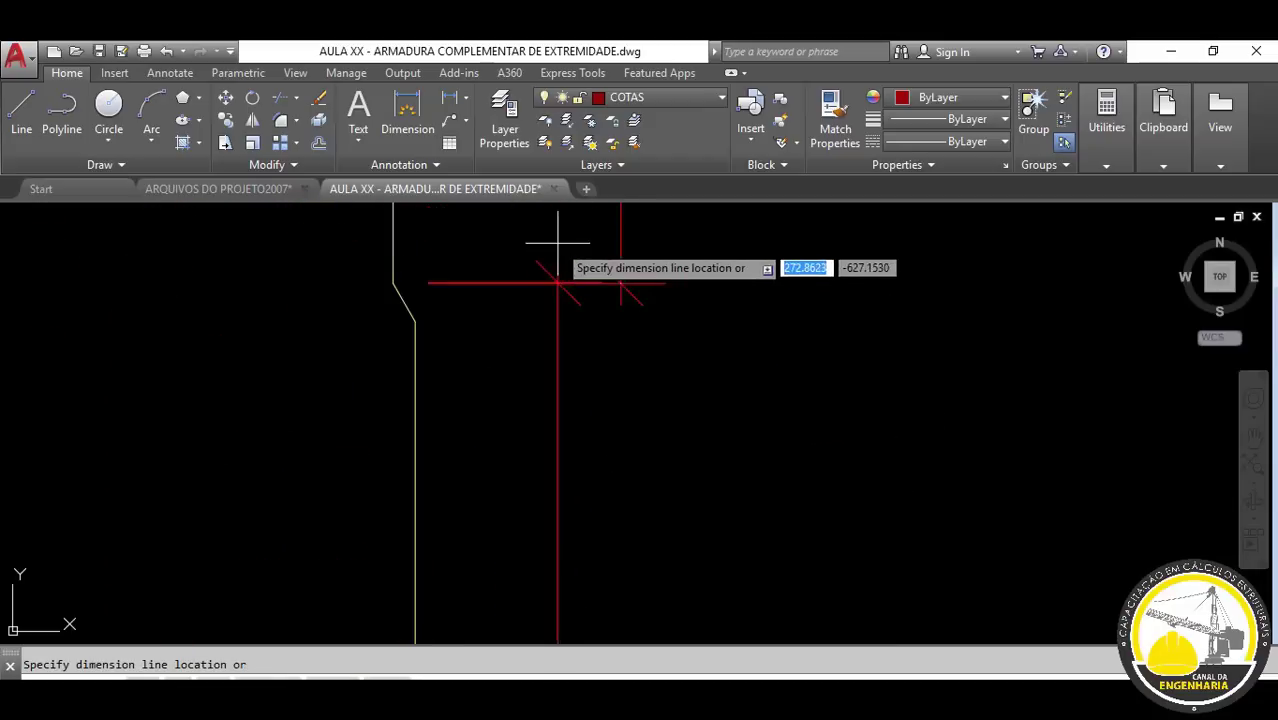
click(614, 274)
scroll(613, 277, down, 2)
middle_drag(613, 277, 546, 306)
scroll(485, 428, down, 3)
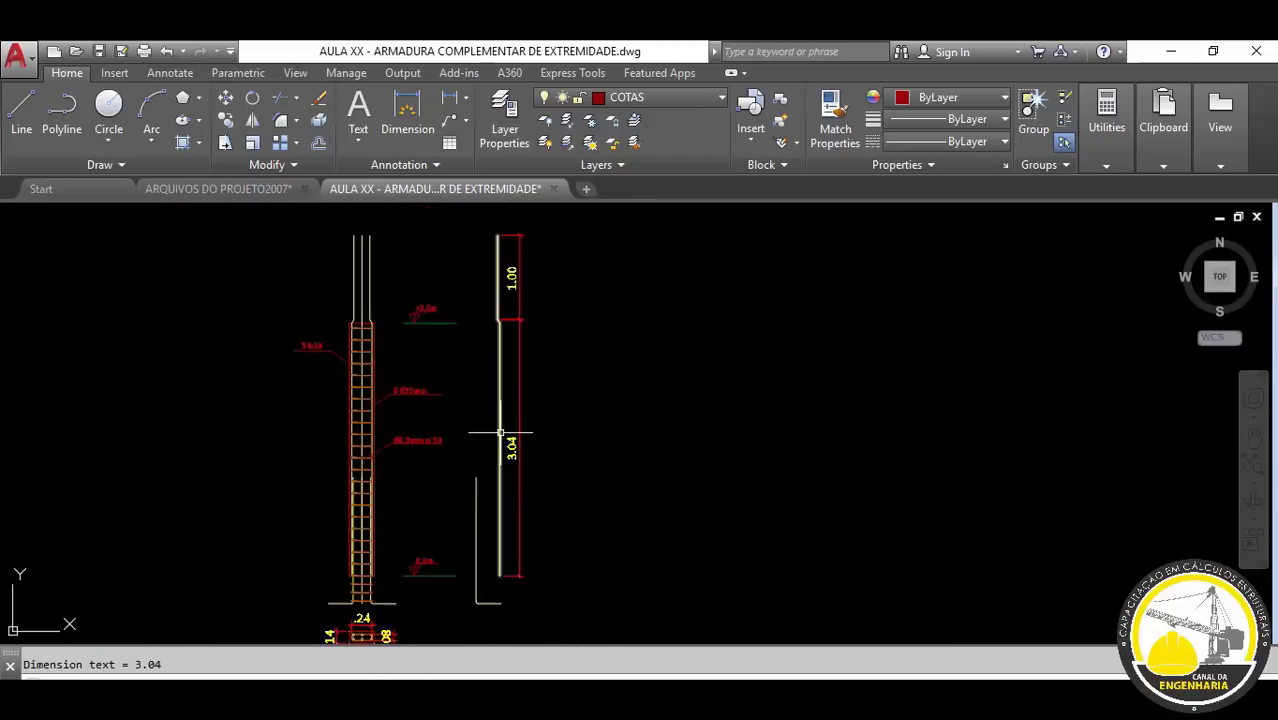
scroll(470, 400, down, 1)
scroll(476, 400, up, 2)
- Dimension the shorter hooked bar's 1.50 height on its left side
key(Return)
middle_drag(500, 440, 553, 340)
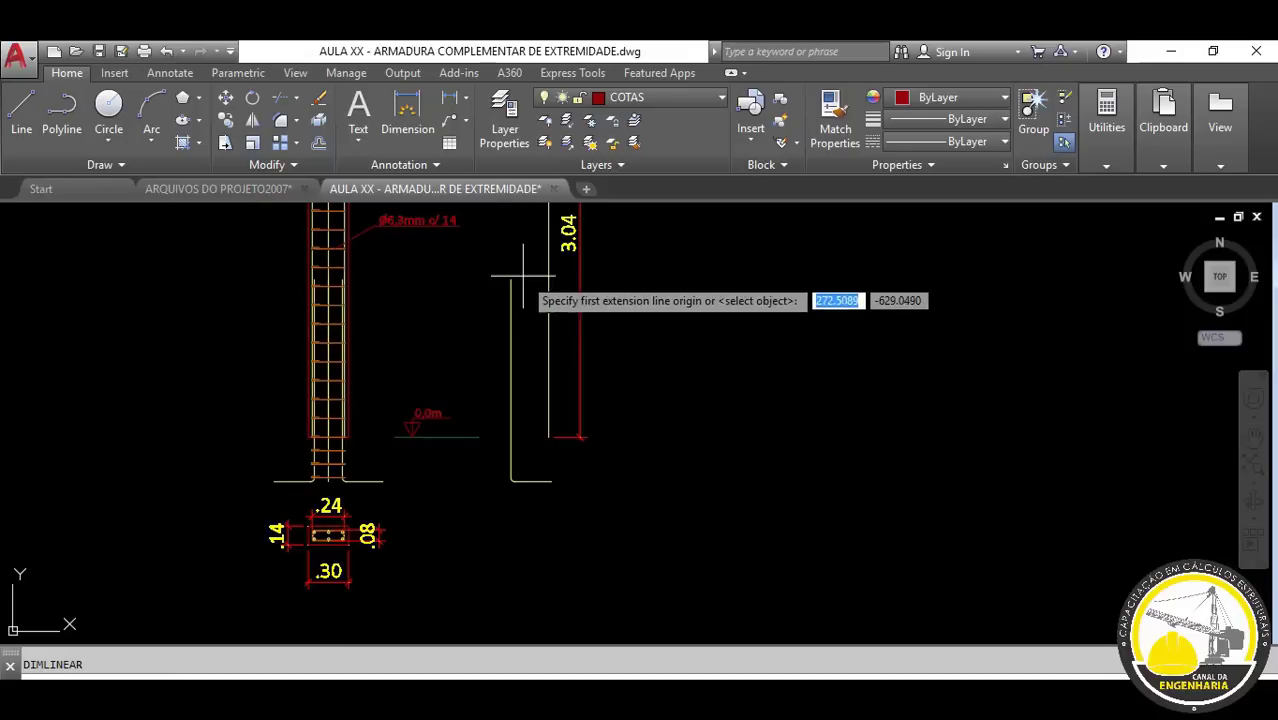
click(511, 278)
scroll(511, 489, up, 2)
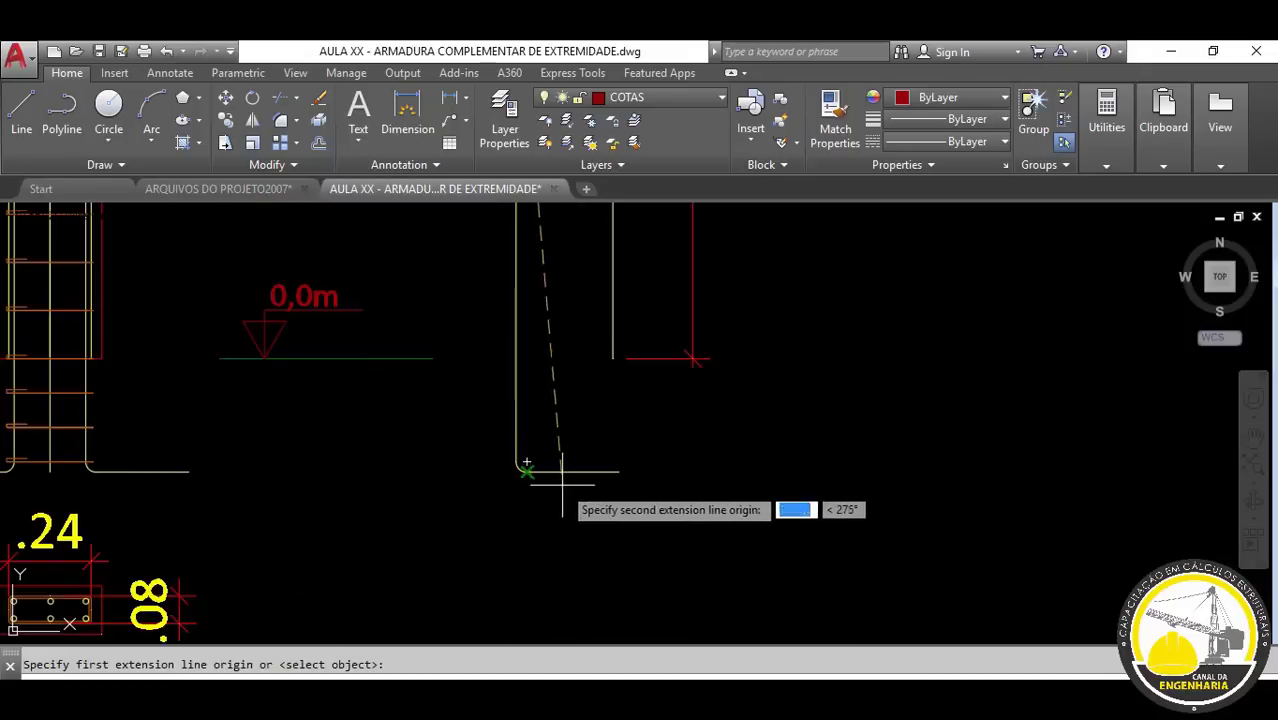
click(526, 470)
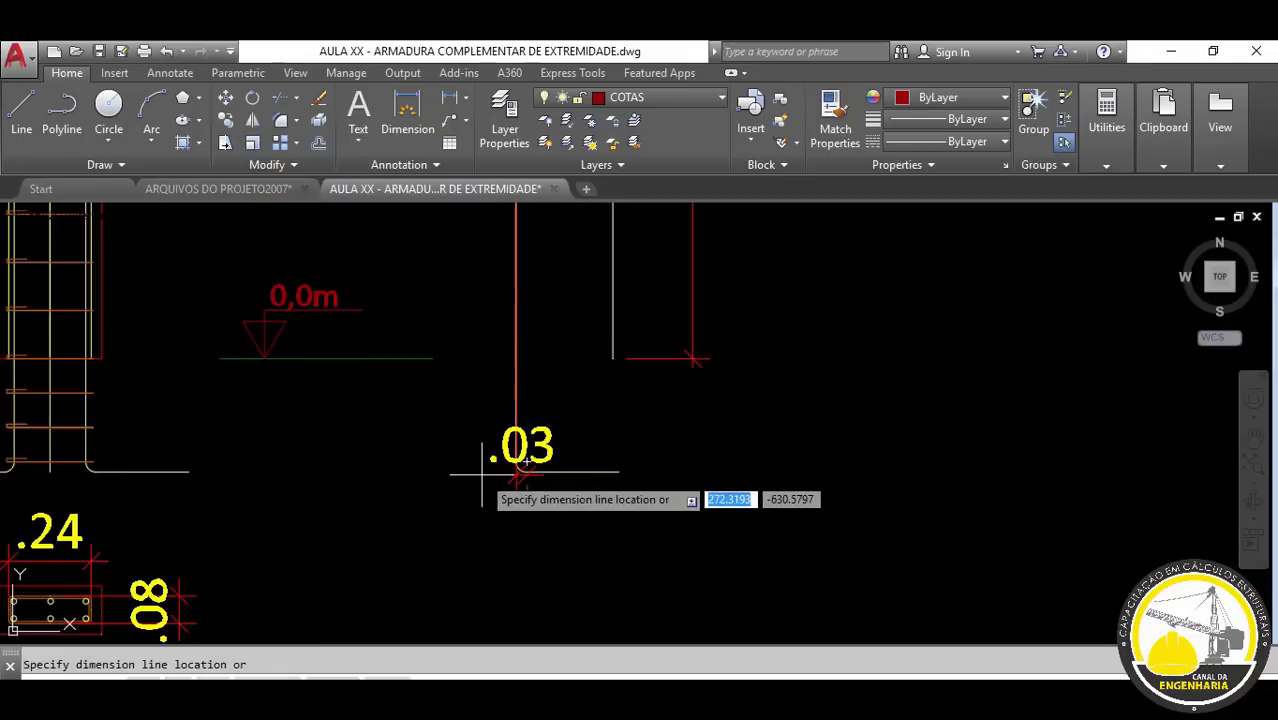
click(462, 402)
scroll(518, 355, down, 4)
scroll(530, 440, down, 3)
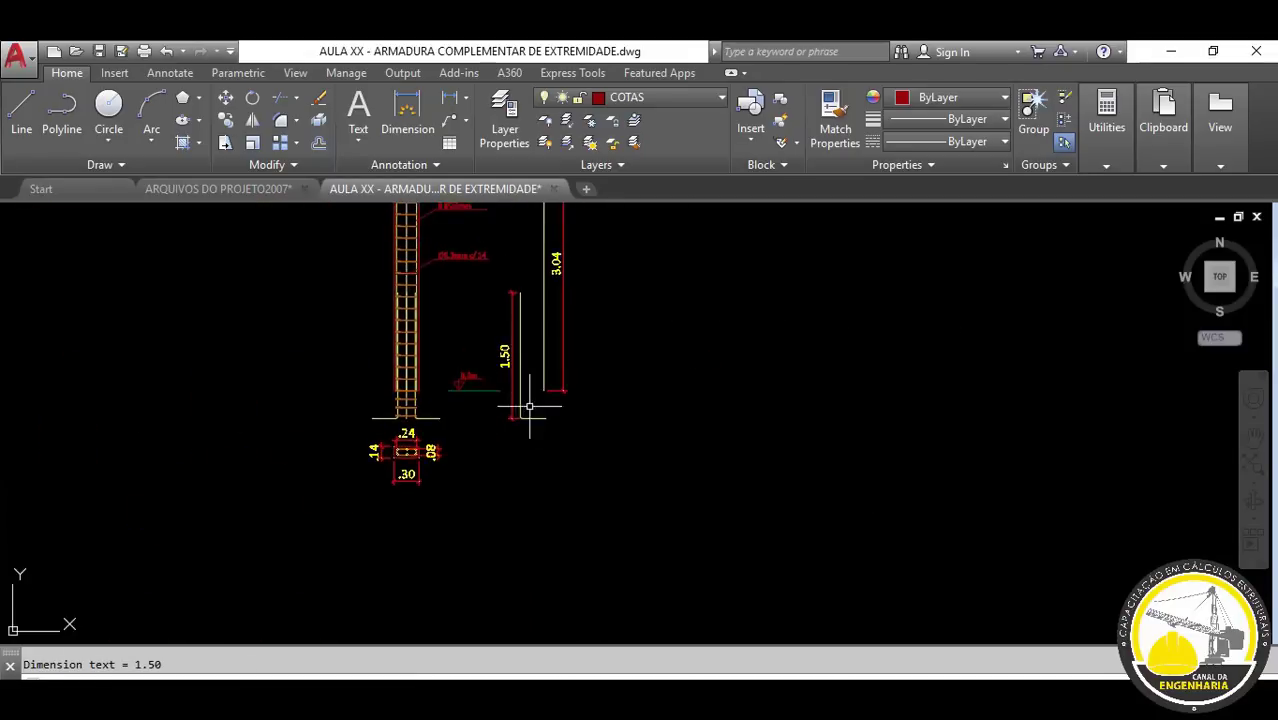
scroll(551, 447, up, 3)
- Add the .30 hook-length dimension below the short bar's hook
key(Return)
scroll(531, 422, up, 2)
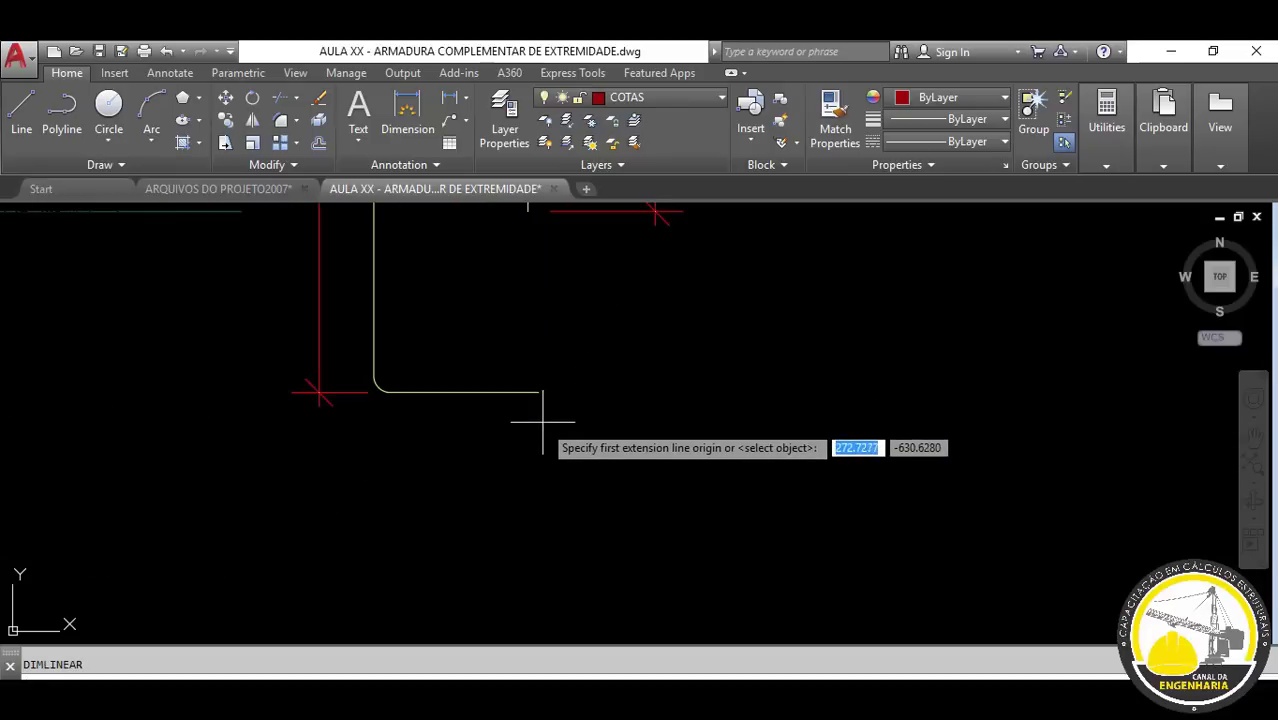
click(536, 387)
scroll(368, 370, up, 2)
click(372, 388)
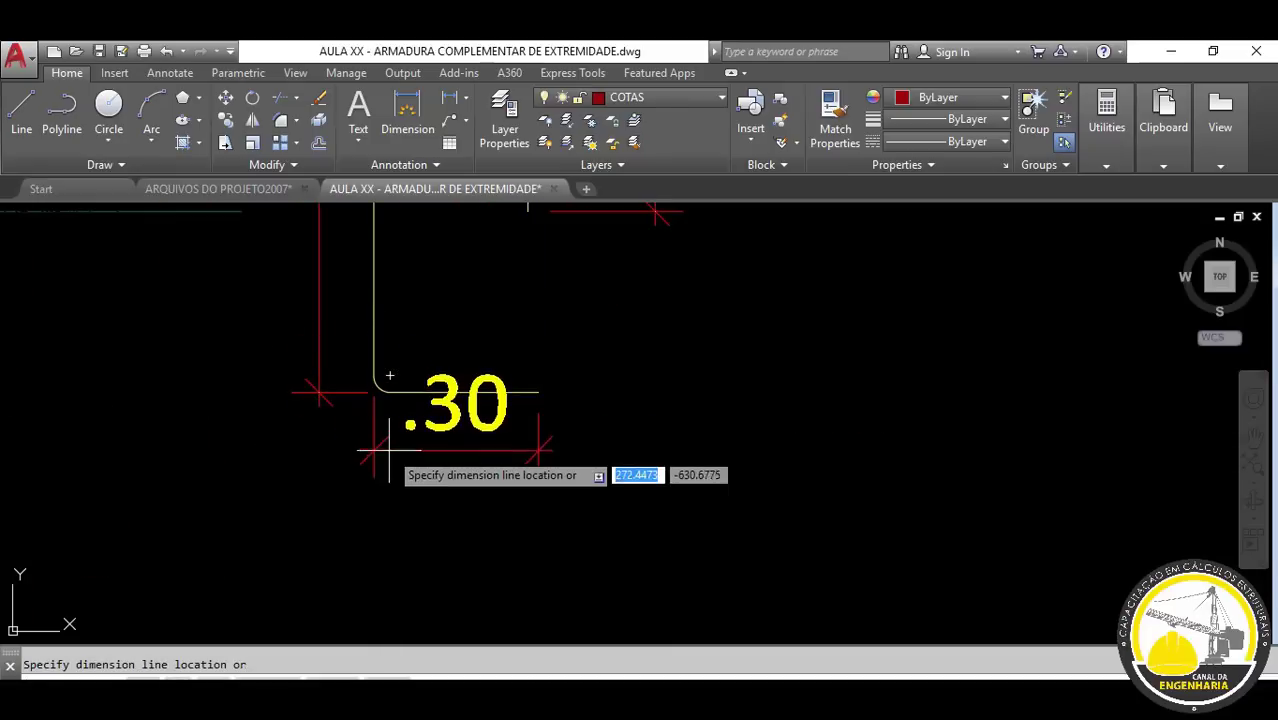
click(385, 505)
scroll(565, 456, down, 5)
scroll(596, 394, down, 2)
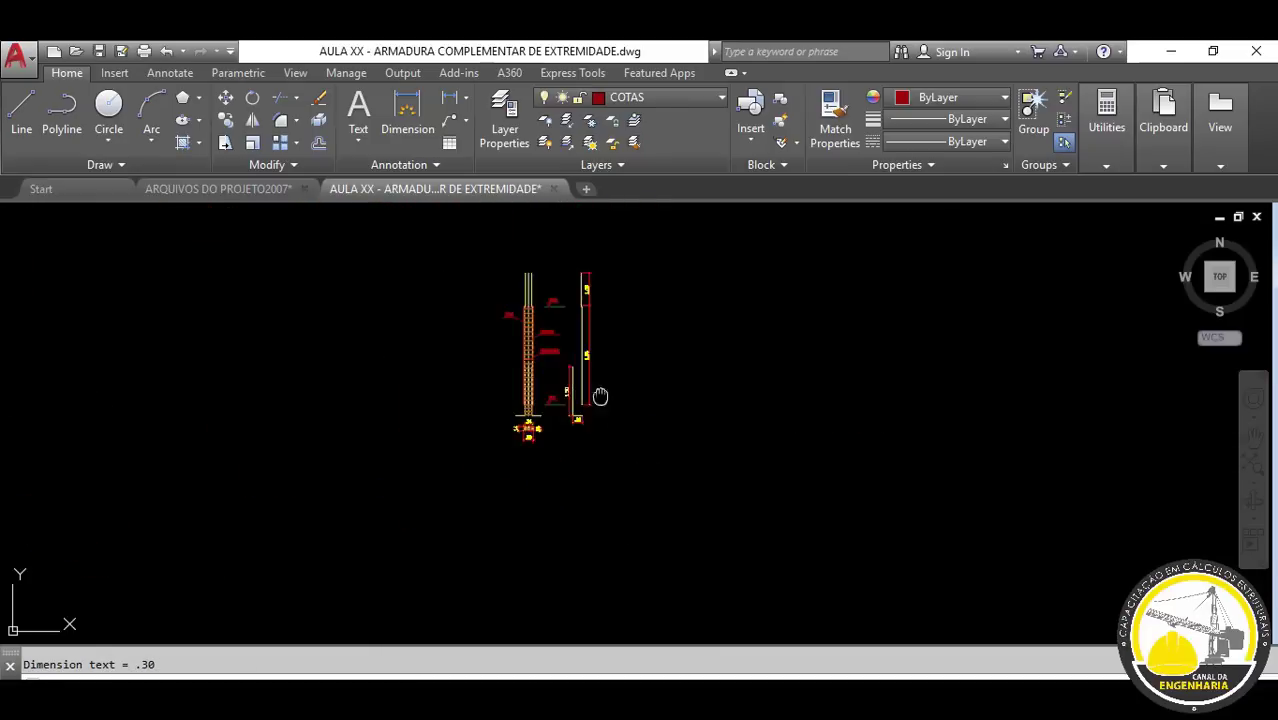
scroll(590, 480, down, 1)
scroll(582, 435, up, 2)
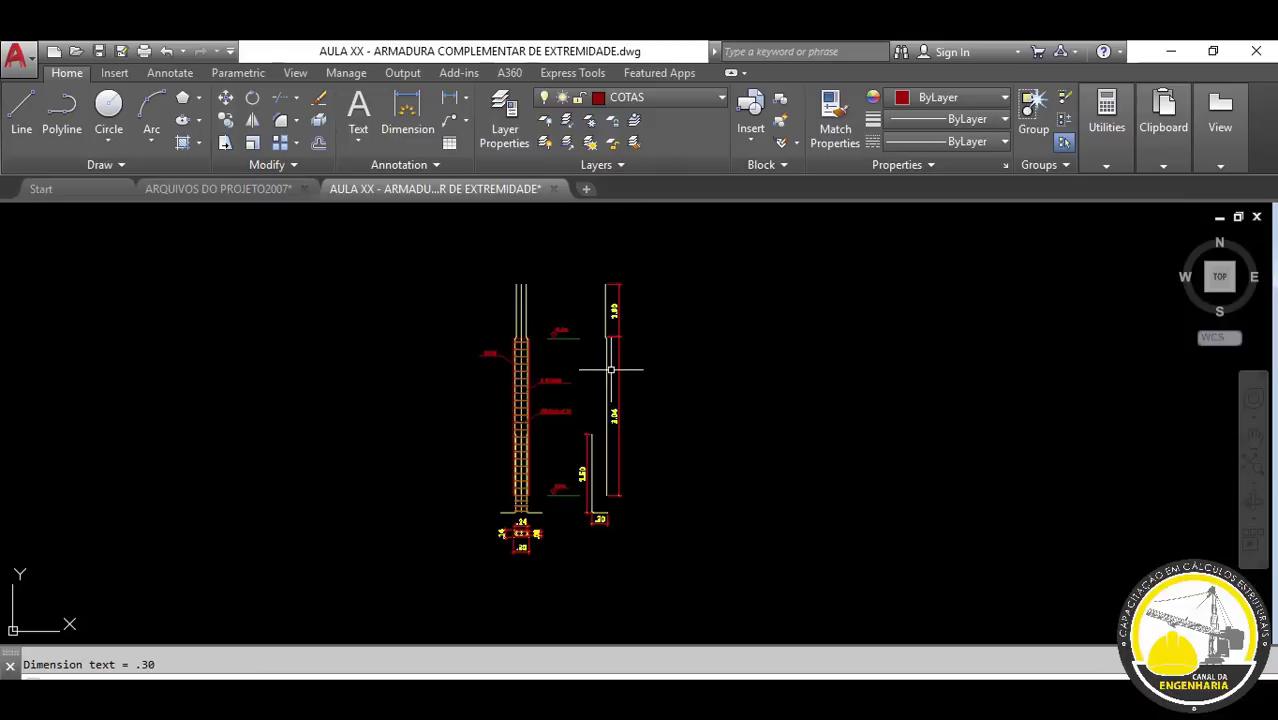
scroll(470, 456, up, 1)
scroll(412, 416, up, 3)
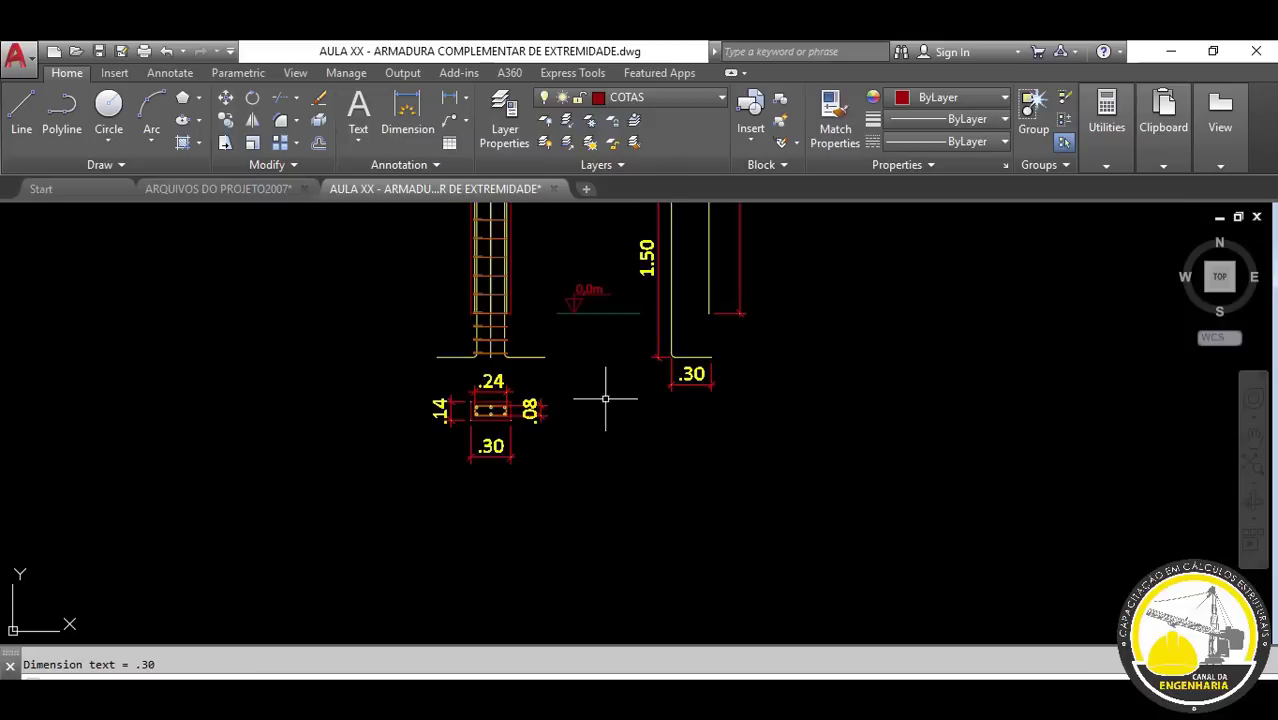
scroll(638, 408, up, 2)
scroll(638, 408, down, 4)
scroll(600, 440, down, 1)
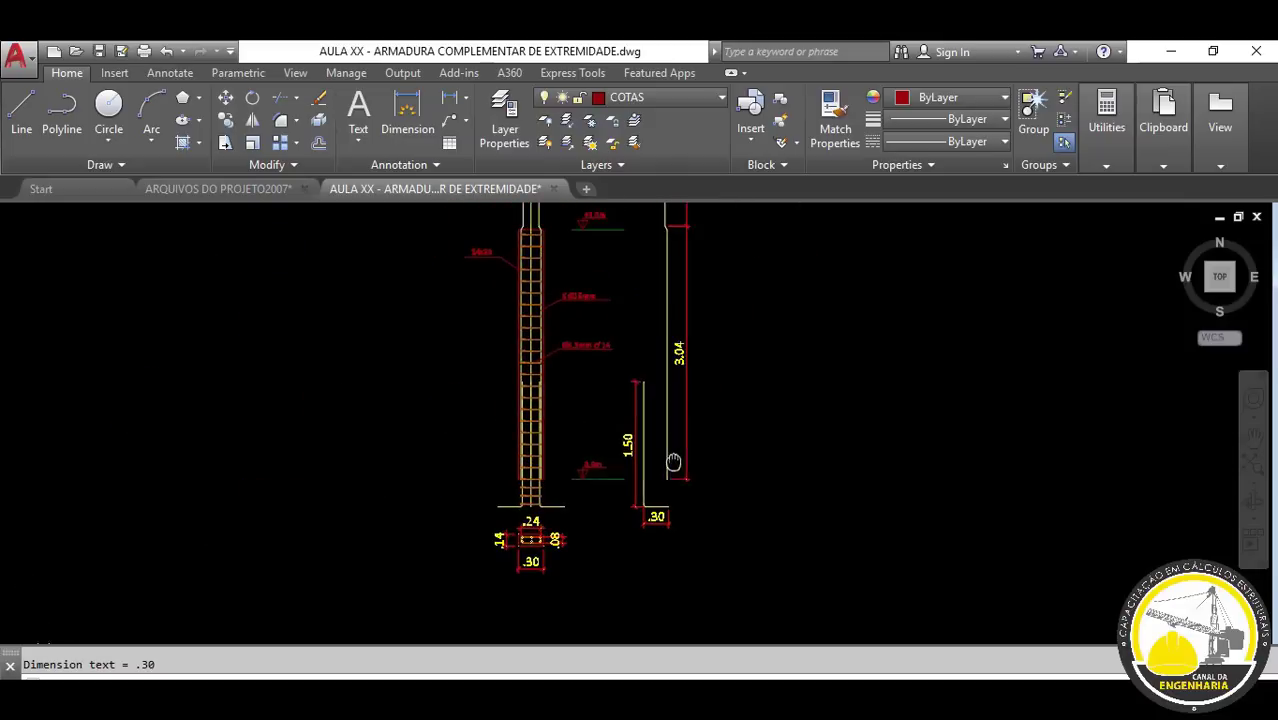
scroll(595, 415, down, 2)
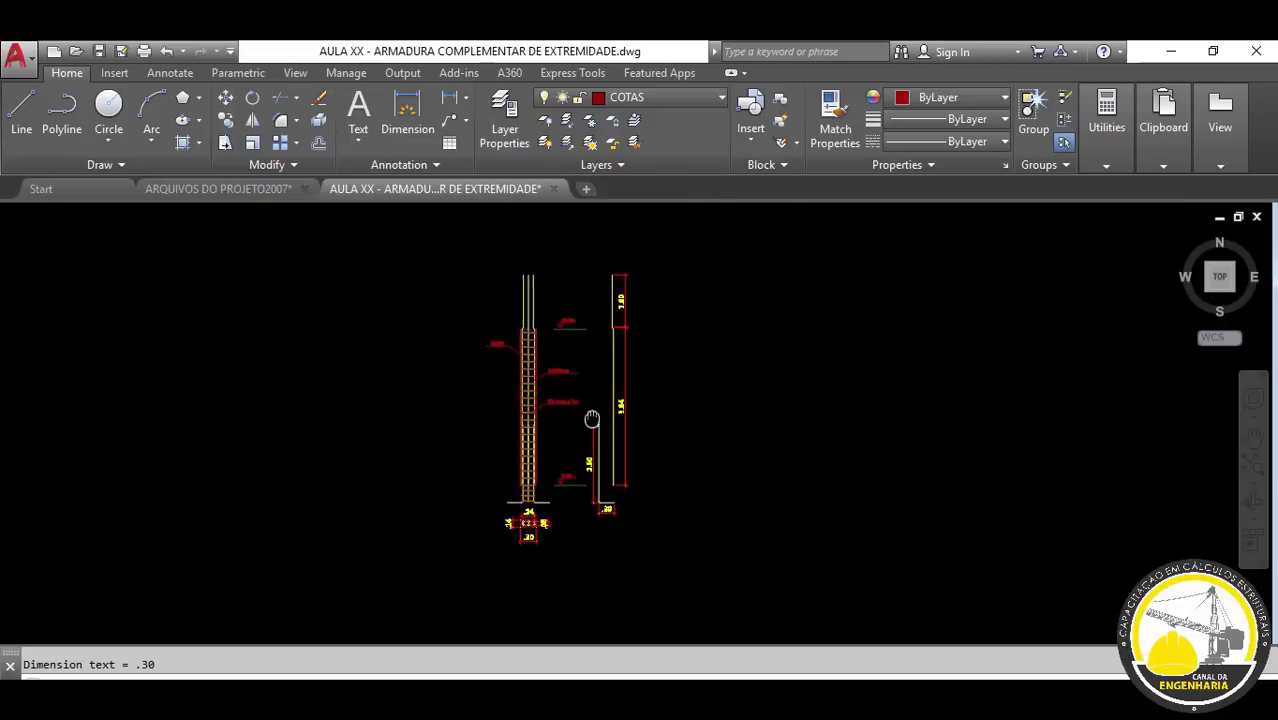
scroll(591, 559, up, 2)
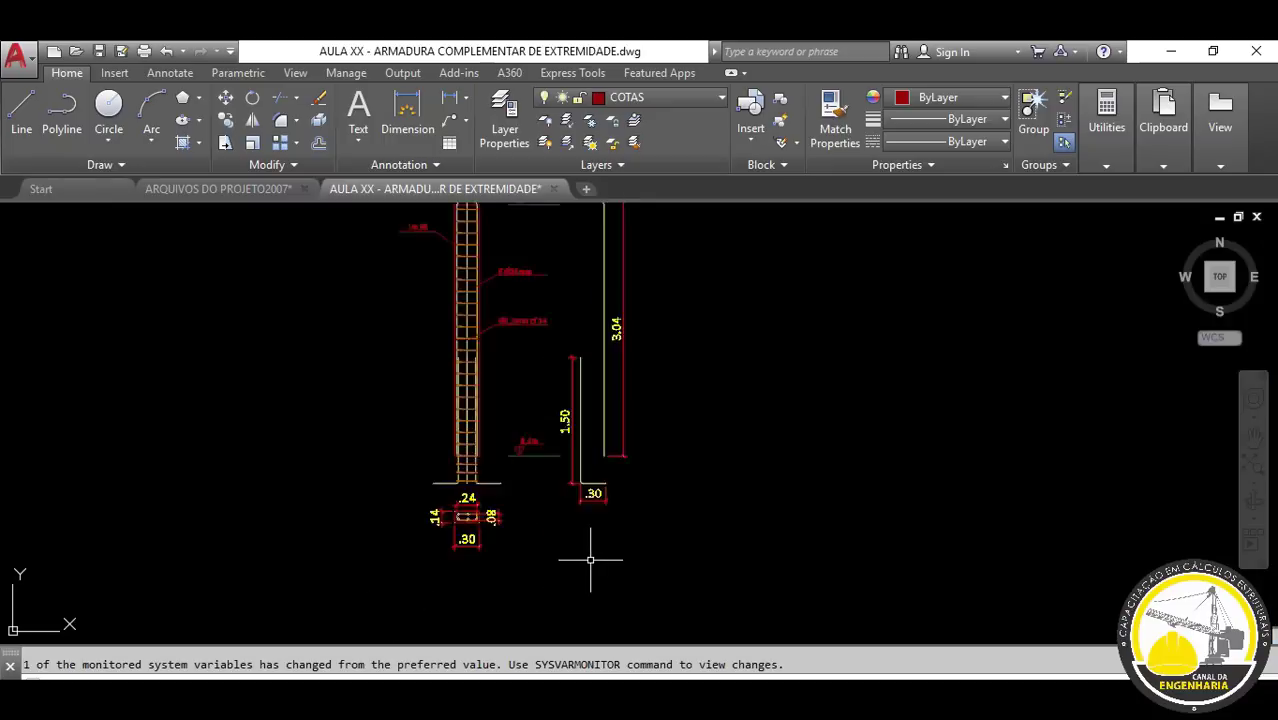
scroll(499, 465, up, 1)
scroll(499, 465, up, 1)
scroll(519, 446, down, 4)
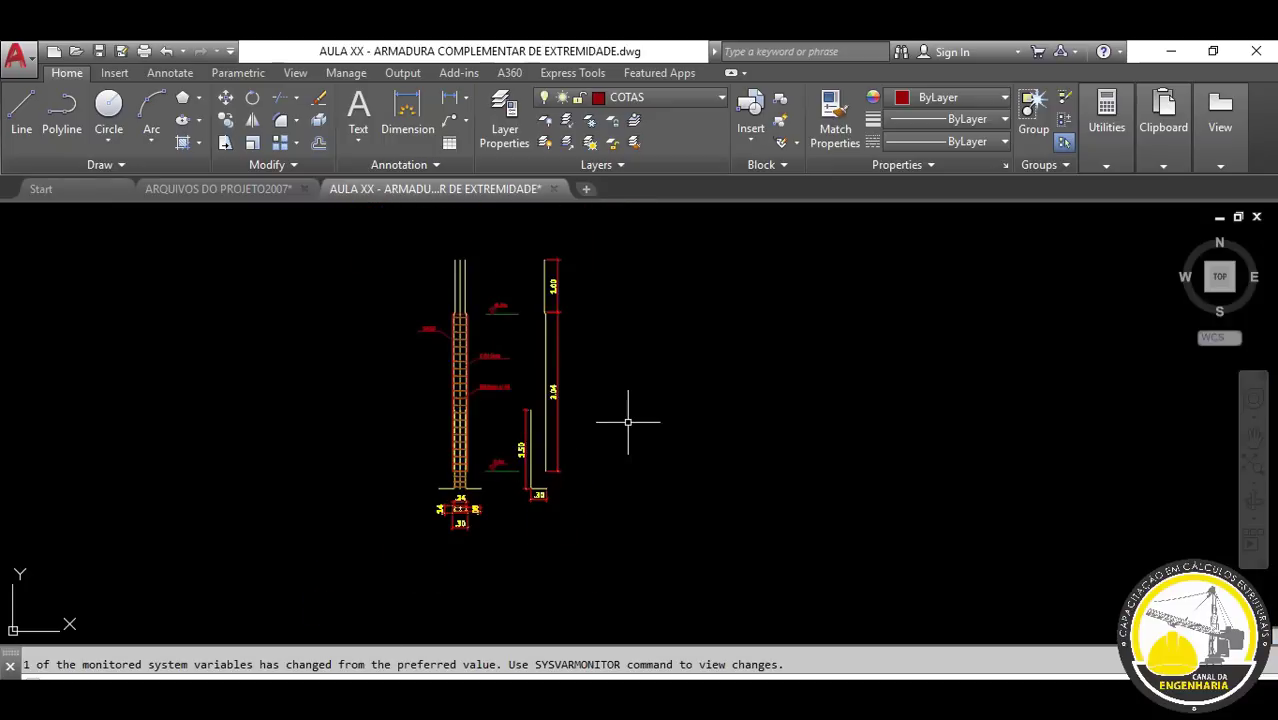
scroll(530, 511, up, 4)
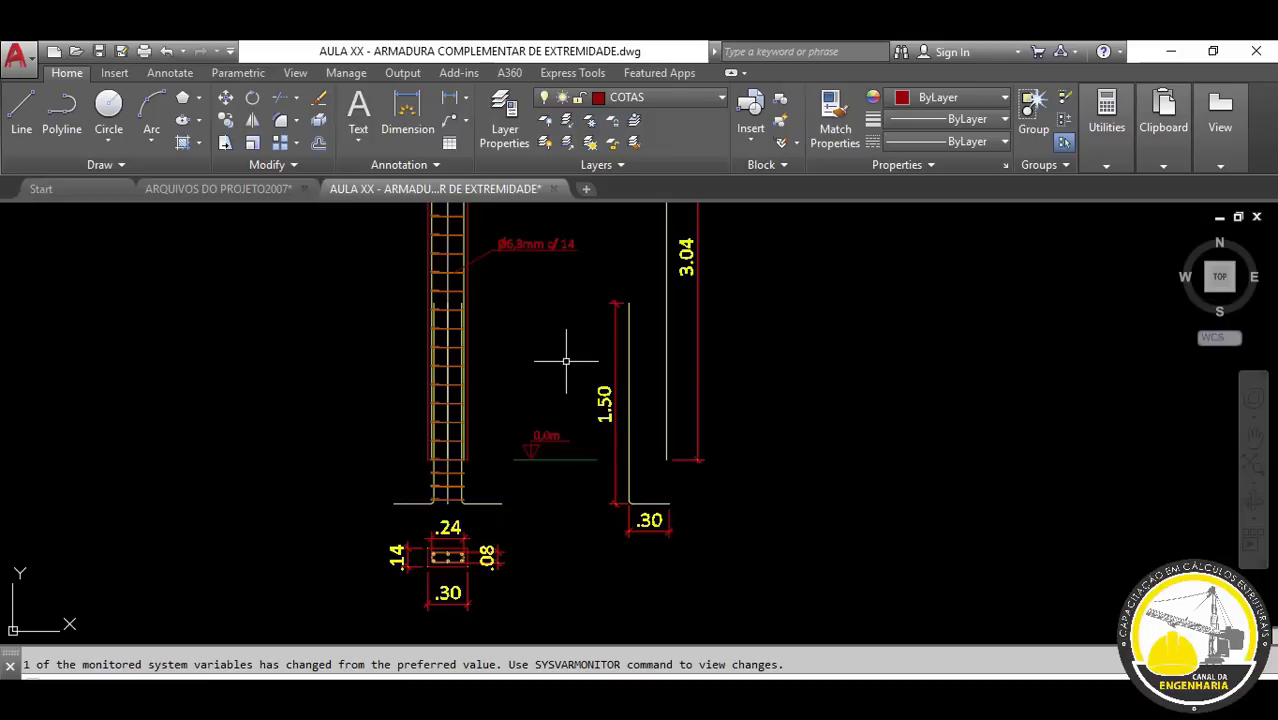
scroll(638, 332, down, 3)
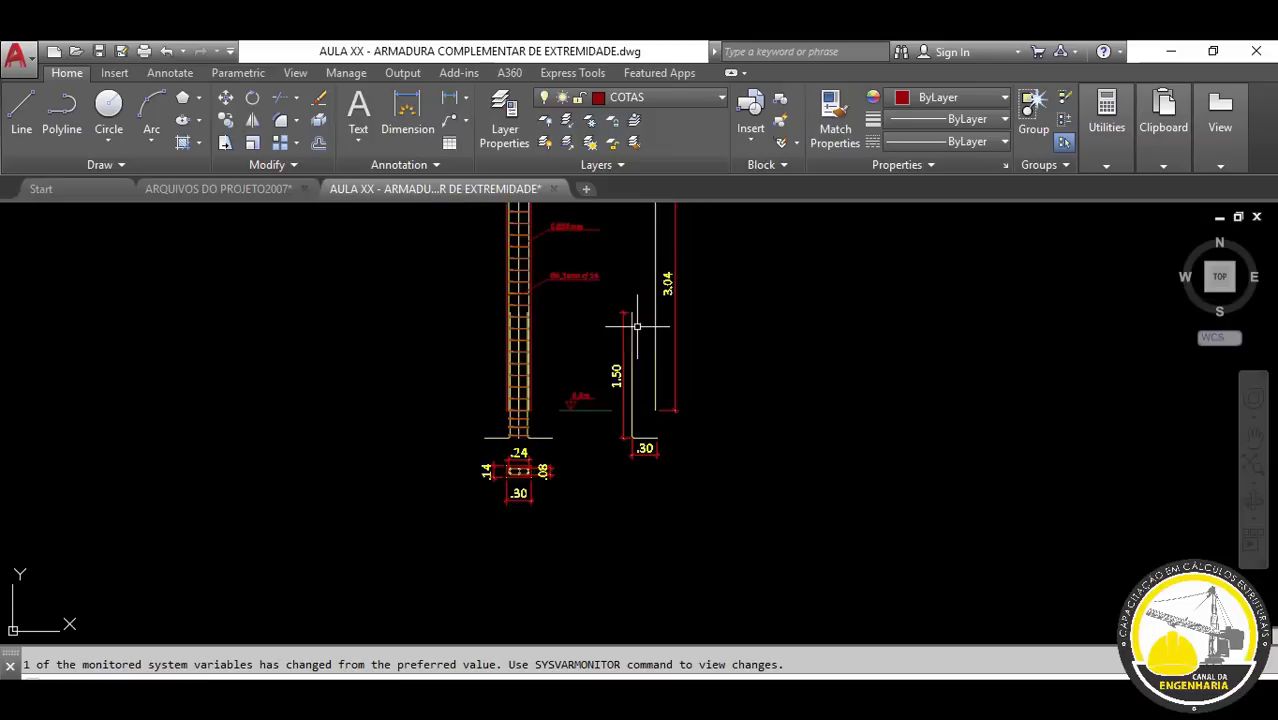
middle_drag(869, 433, 850, 470)
scroll(840, 449, down, 2)
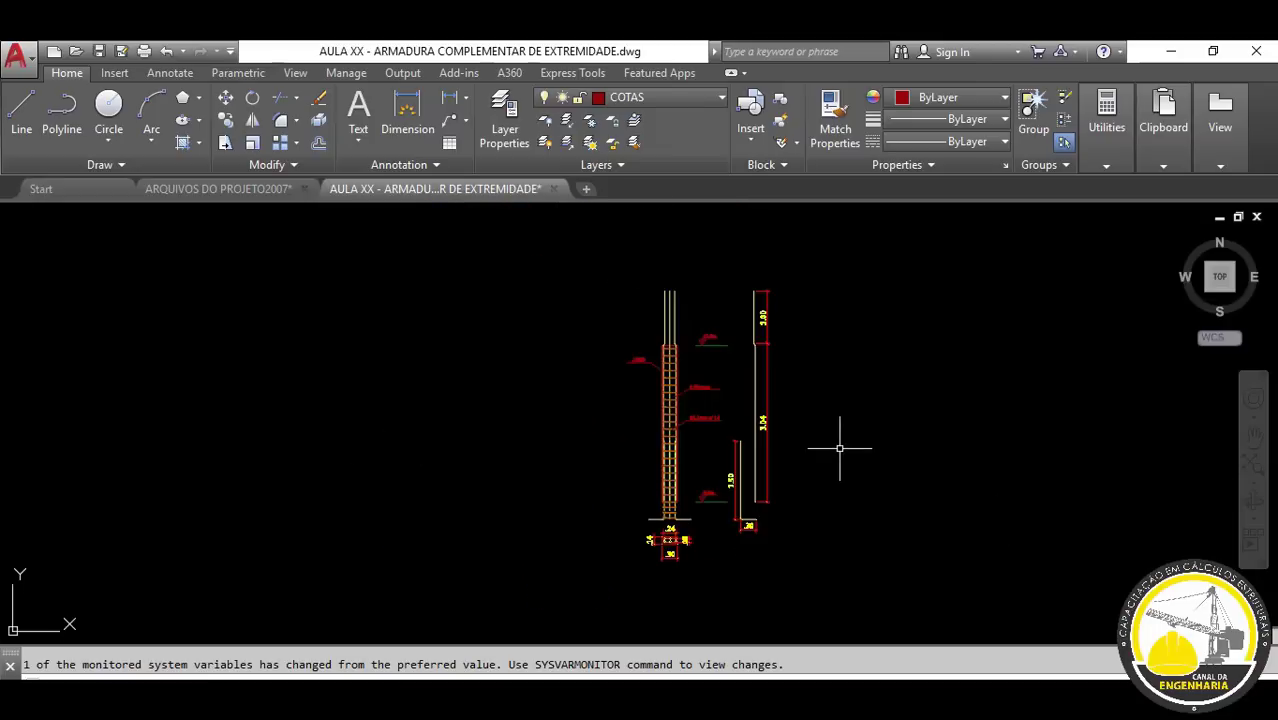
scroll(669, 540, up, 5)
scroll(698, 507, up, 3)
scroll(827, 465, down, 3)
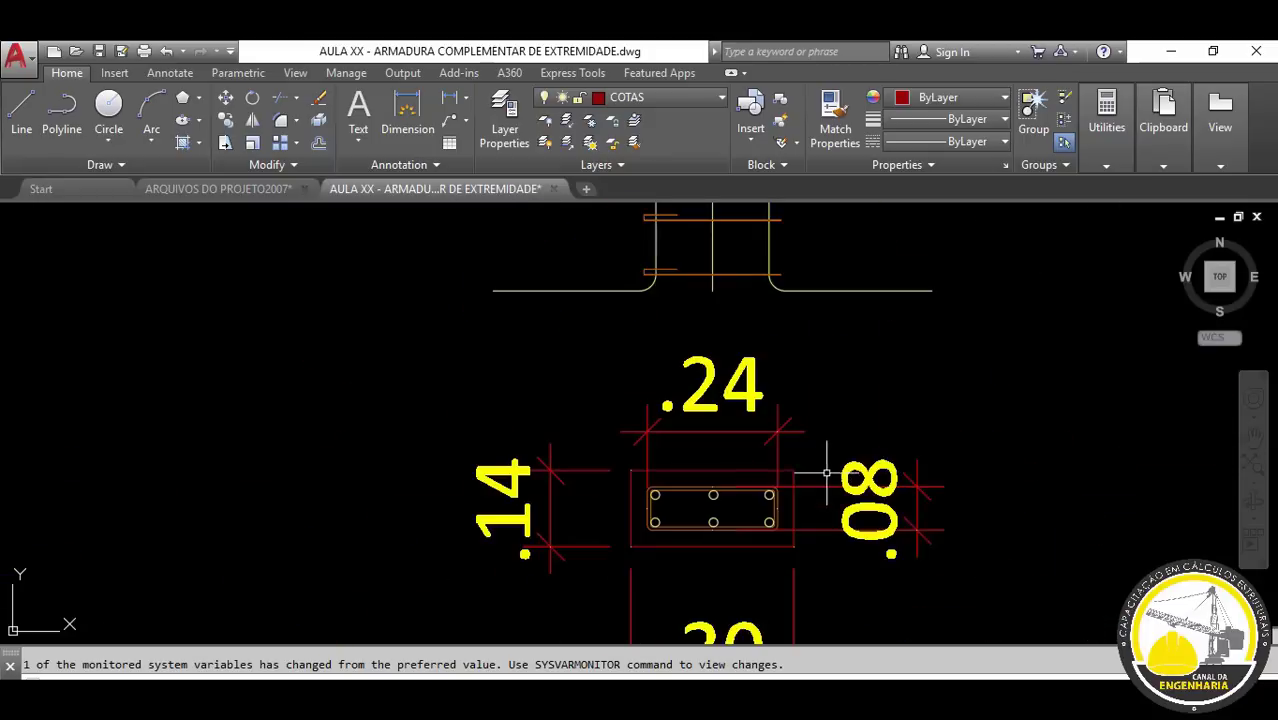
scroll(762, 444, down, 1)
middle_drag(825, 500, 655, 440)
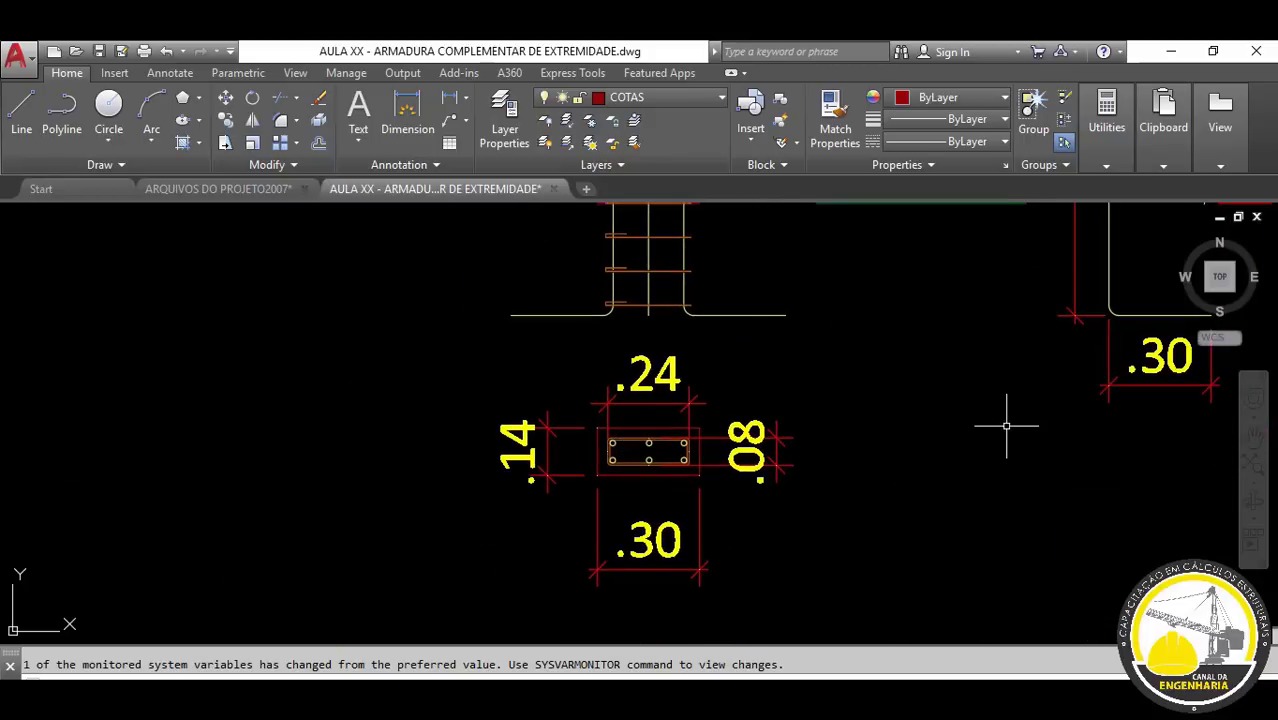
scroll(1006, 425, down, 2)
scroll(976, 422, down, 1)
scroll(856, 428, down, 1)
scroll(830, 470, down, 1)
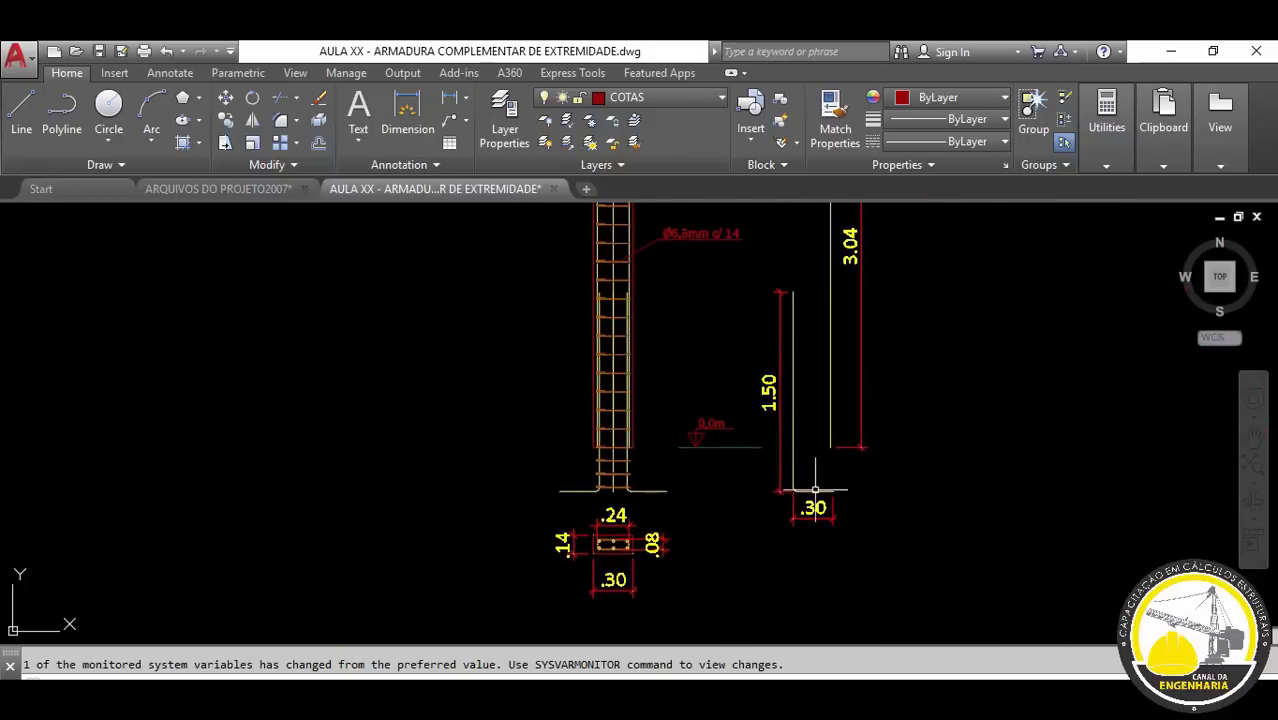
scroll(815, 490, down, 1)
scroll(819, 502, down, 1)
middle_drag(850, 442, 825, 475)
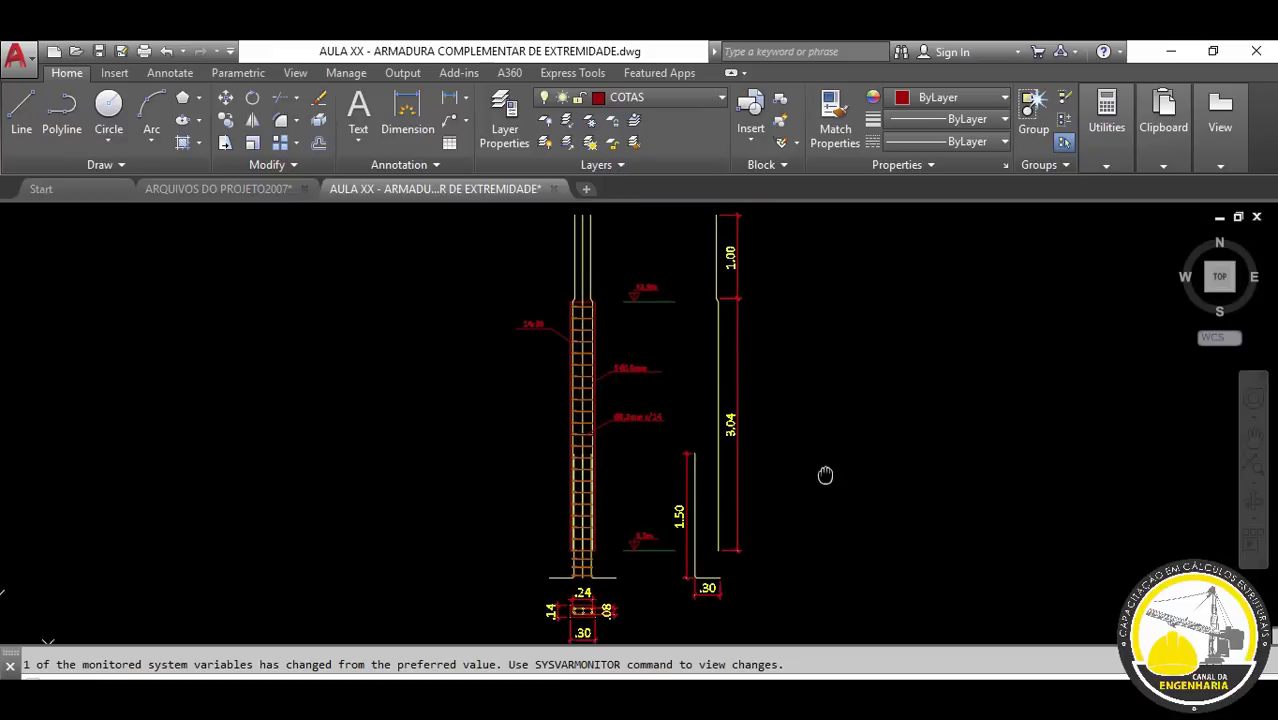
scroll(824, 474, down, 2)
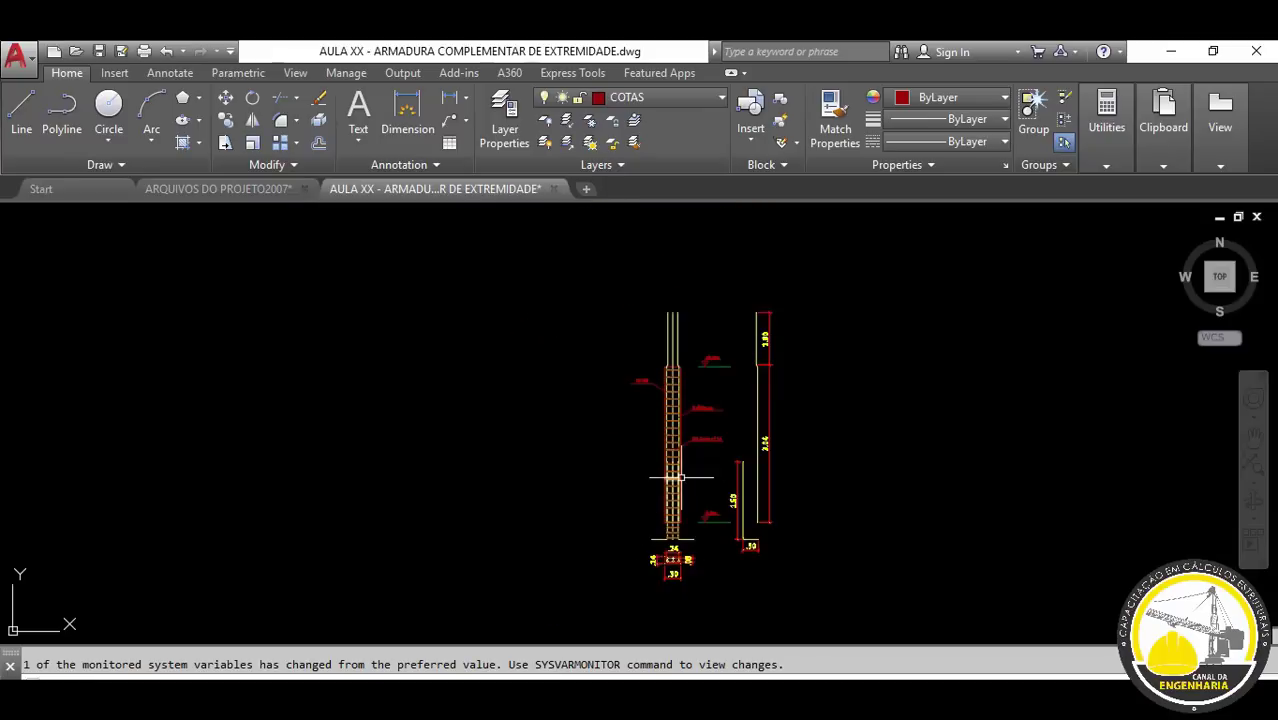
scroll(748, 551, up, 2)
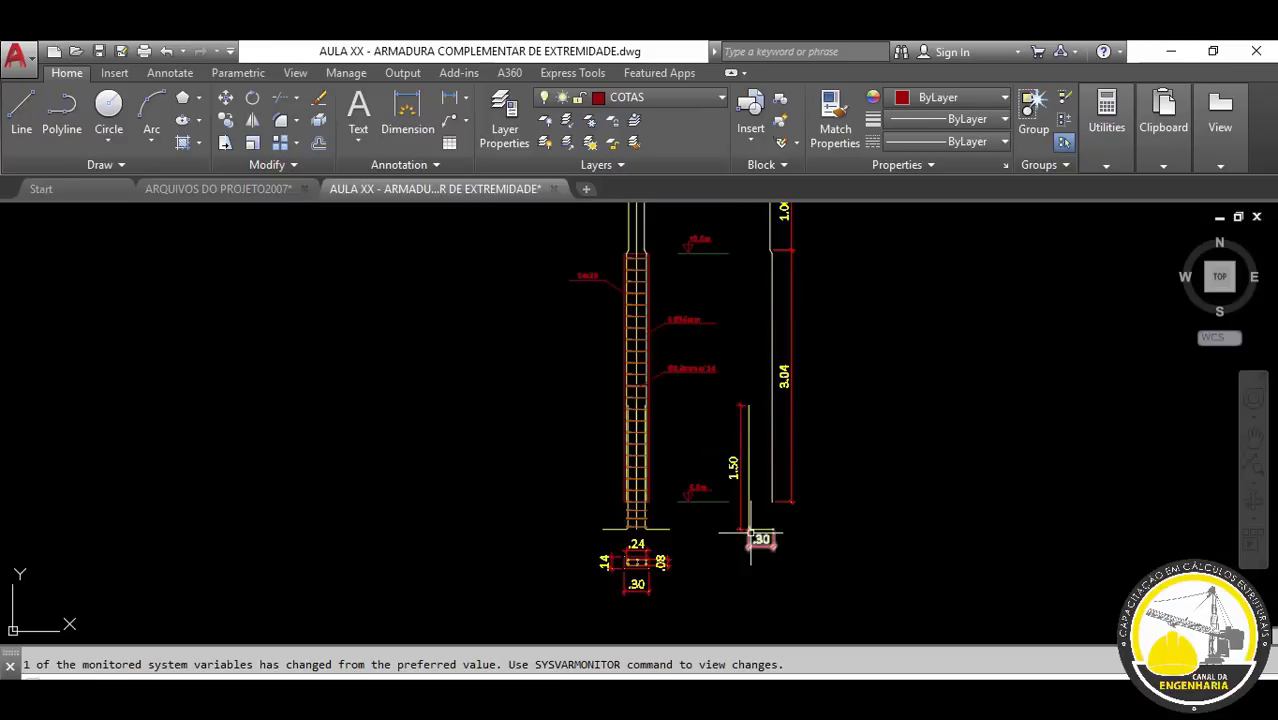
scroll(787, 491, up, 2)
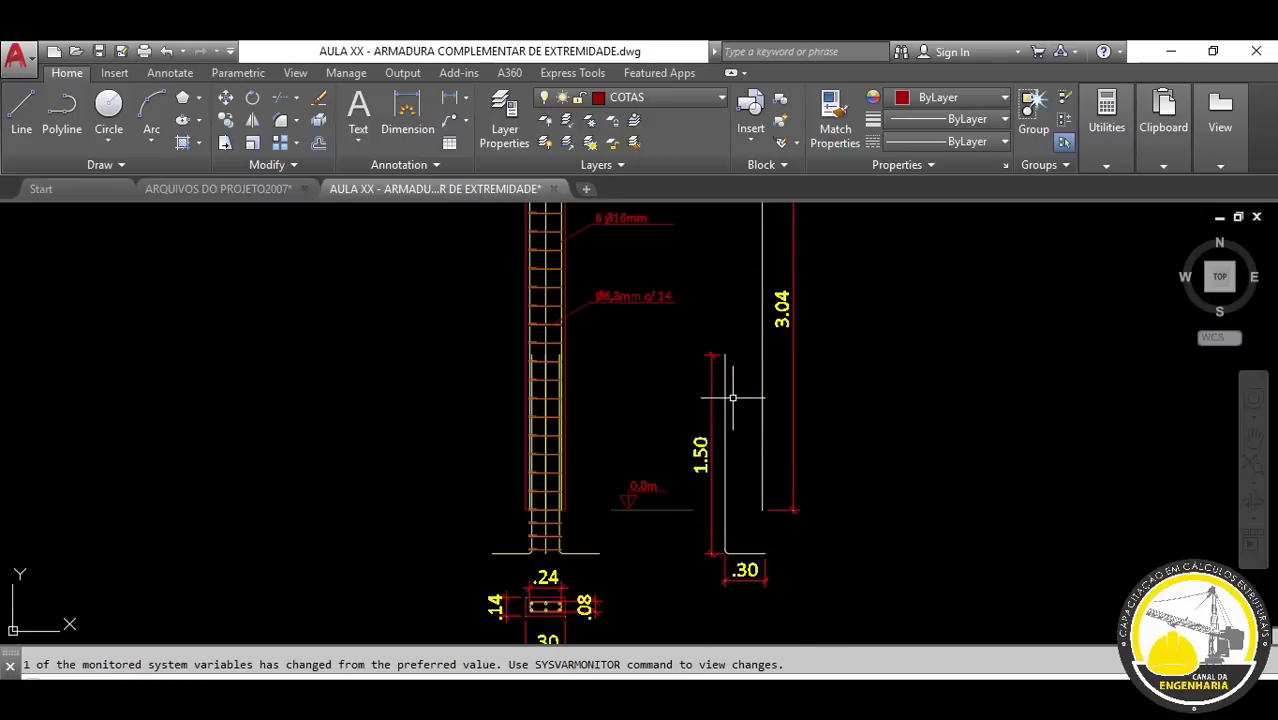
click(726, 396)
scroll(722, 352, up, 2)
scroll(717, 350, up, 1)
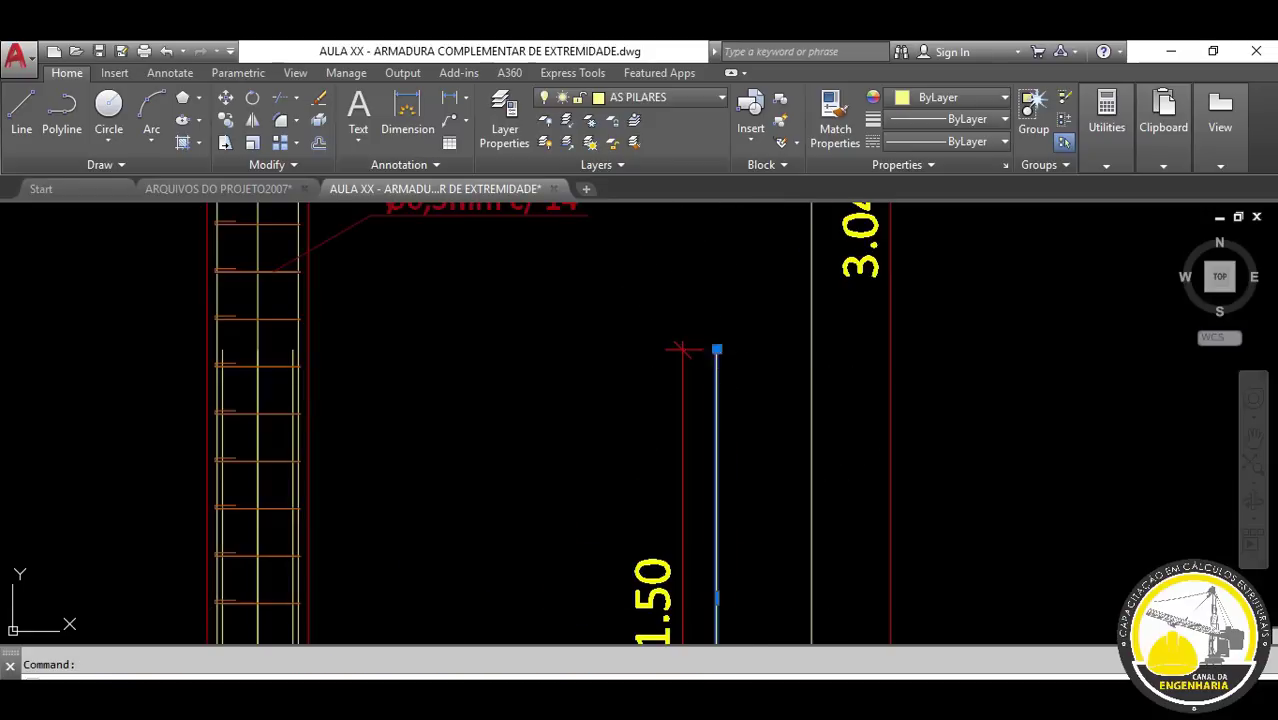
click(717, 350)
key(Escape)
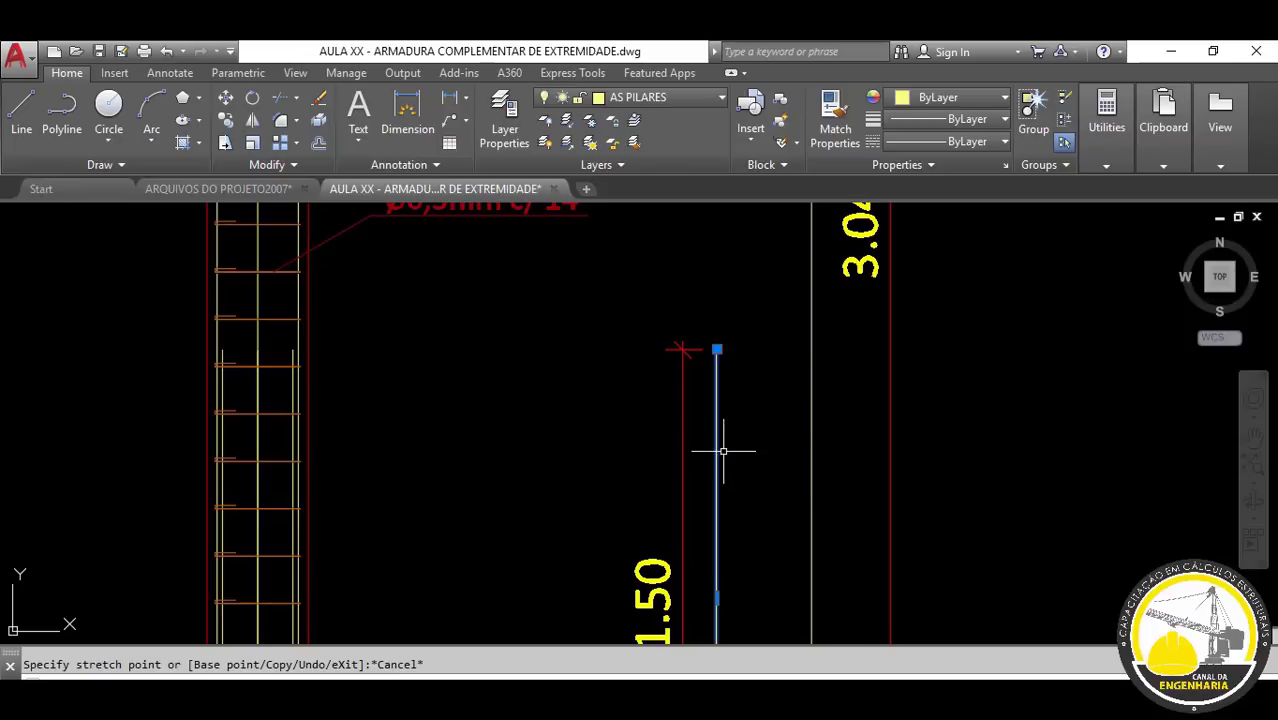
scroll(734, 406, down, 5)
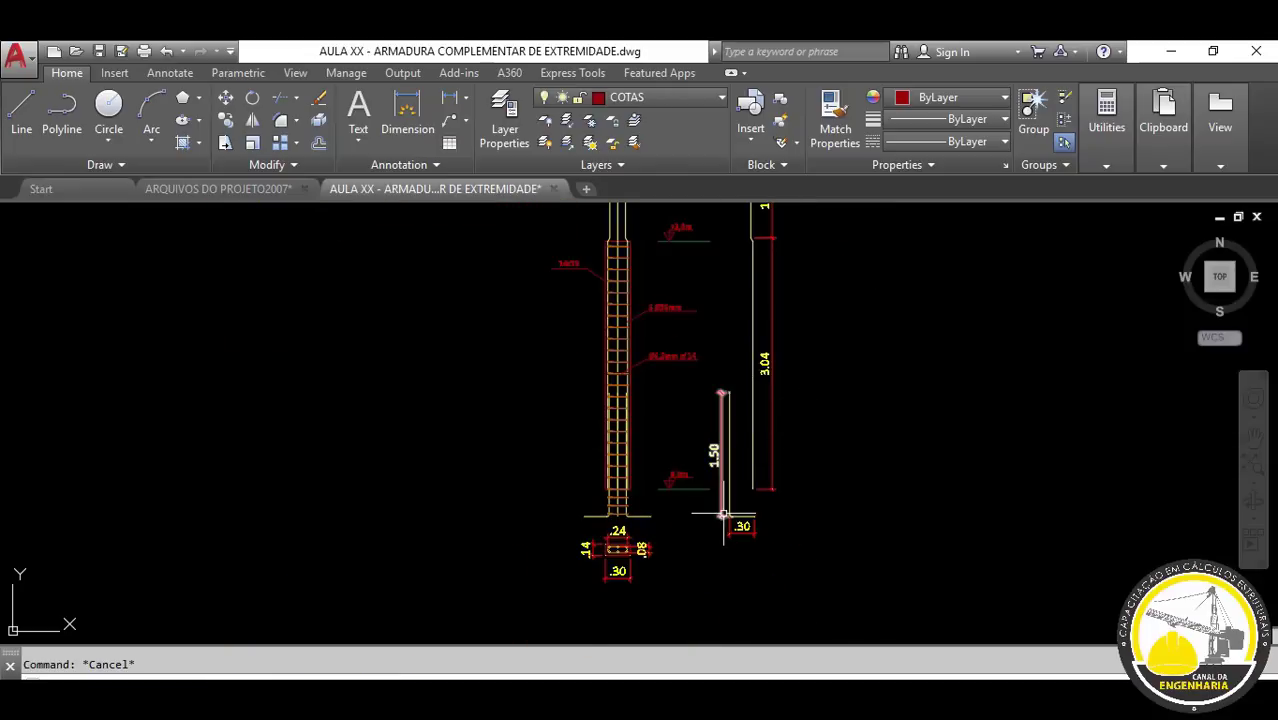
mouse_move(725, 516)
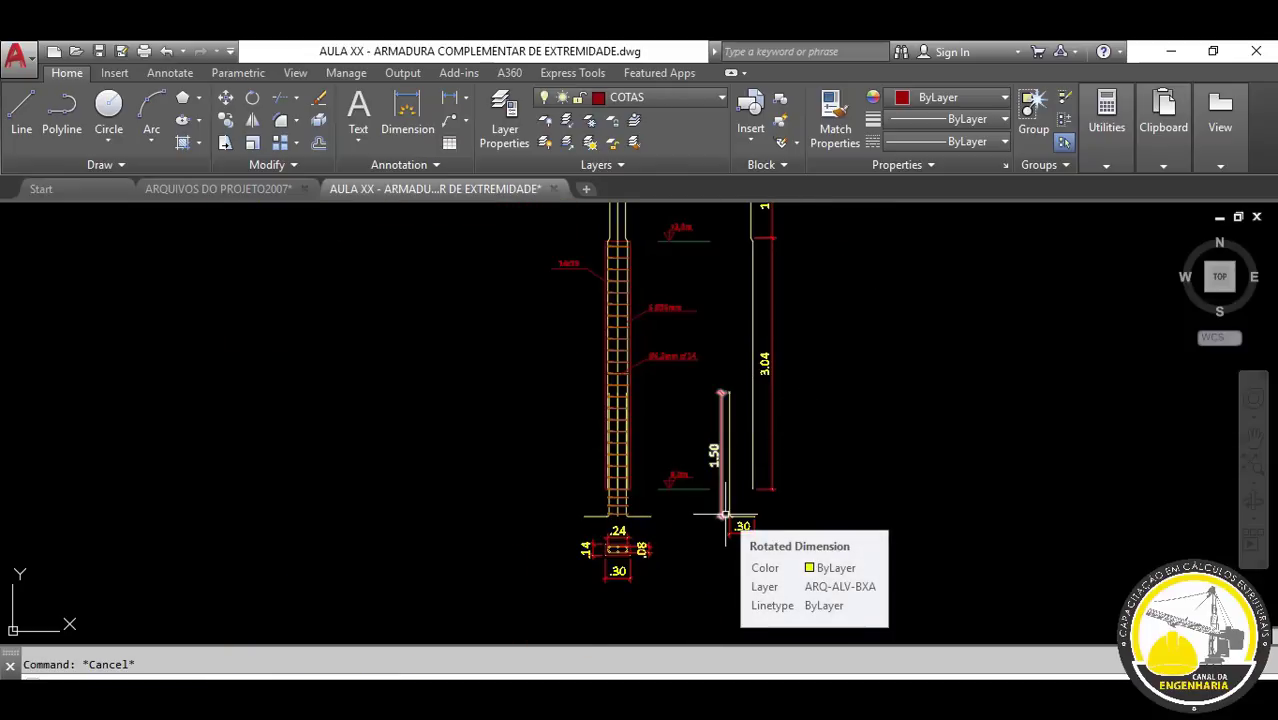
scroll(941, 430, down, 3)
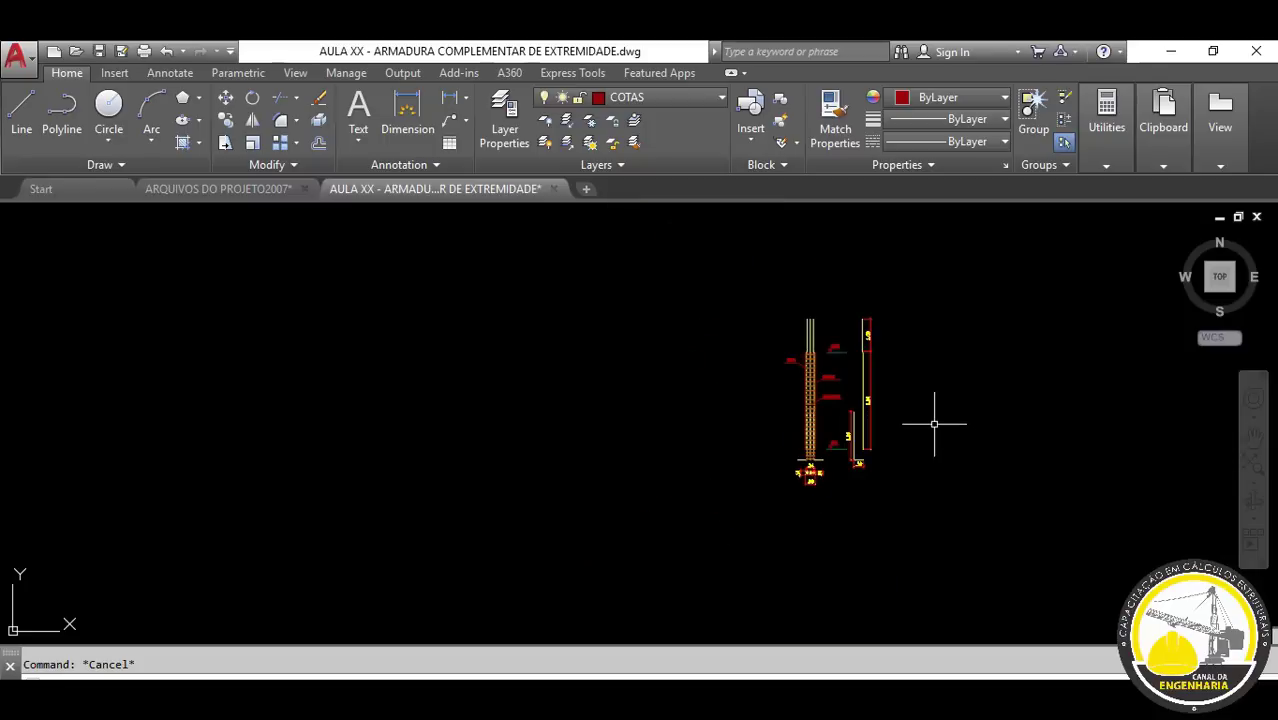
mouse_move(941, 424)
middle_down()
mouse_move(913, 456)
mouse_move(885, 454)
middle_up()
middle_drag(854, 414, 832, 440)
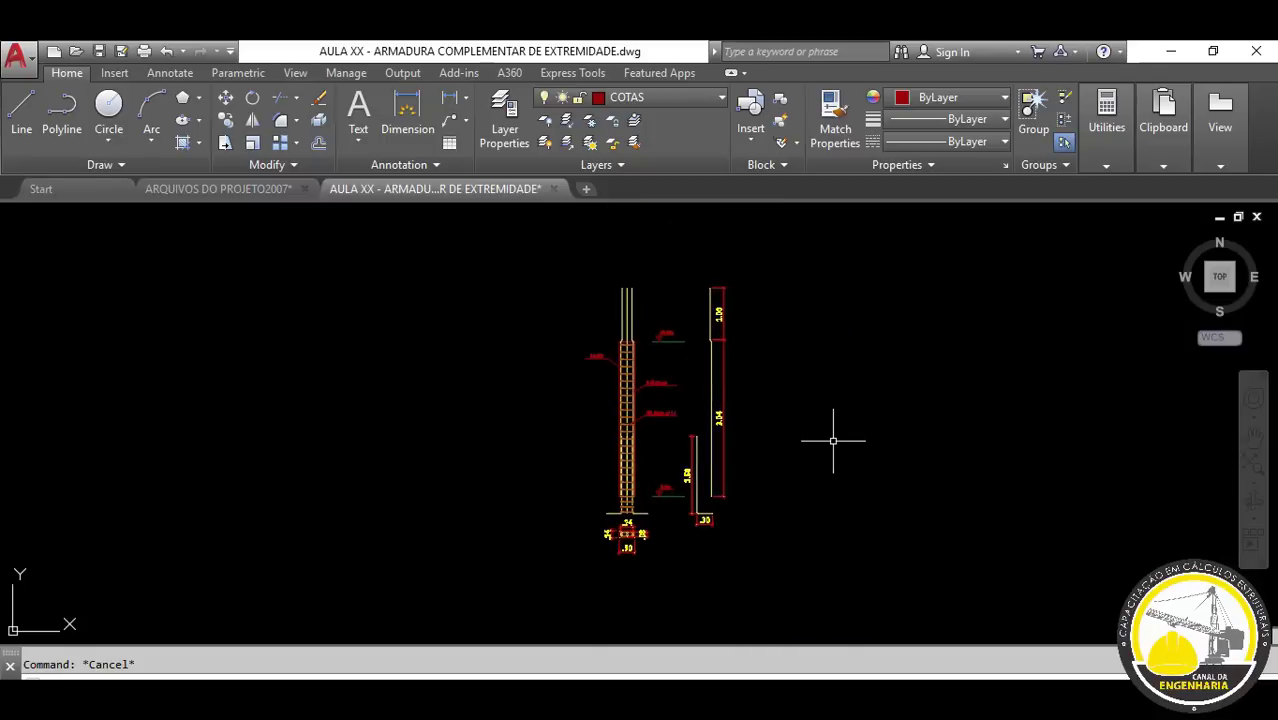